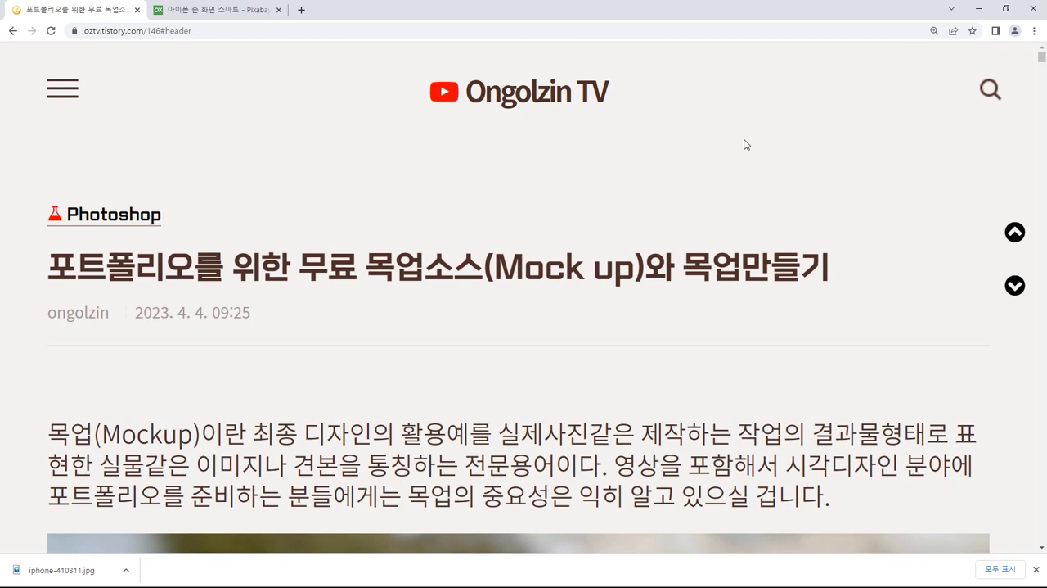
Step: Open the developer tools for the blog post and switch off device emulation
key("F12")
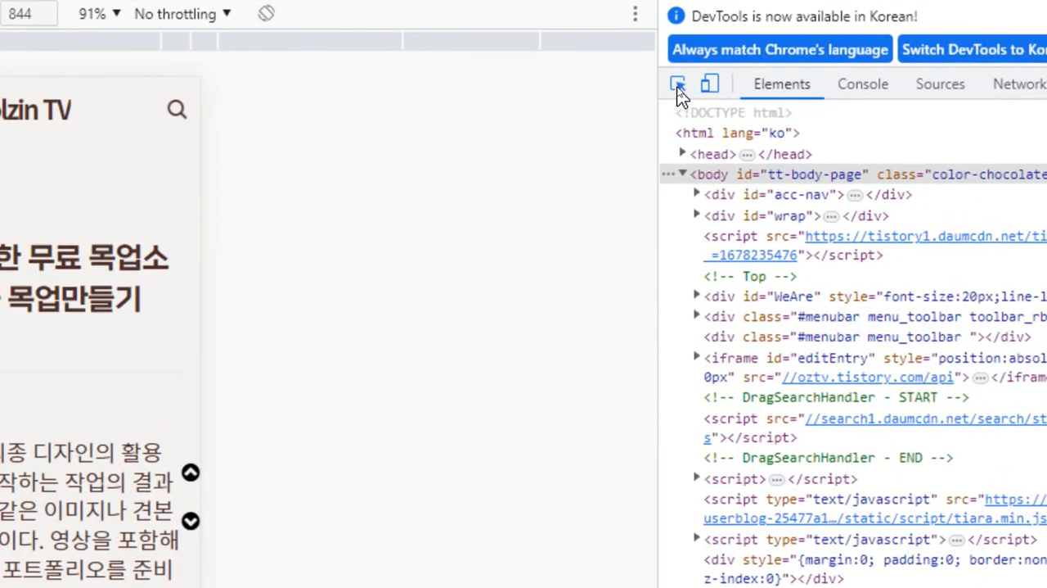
left_click(709, 85)
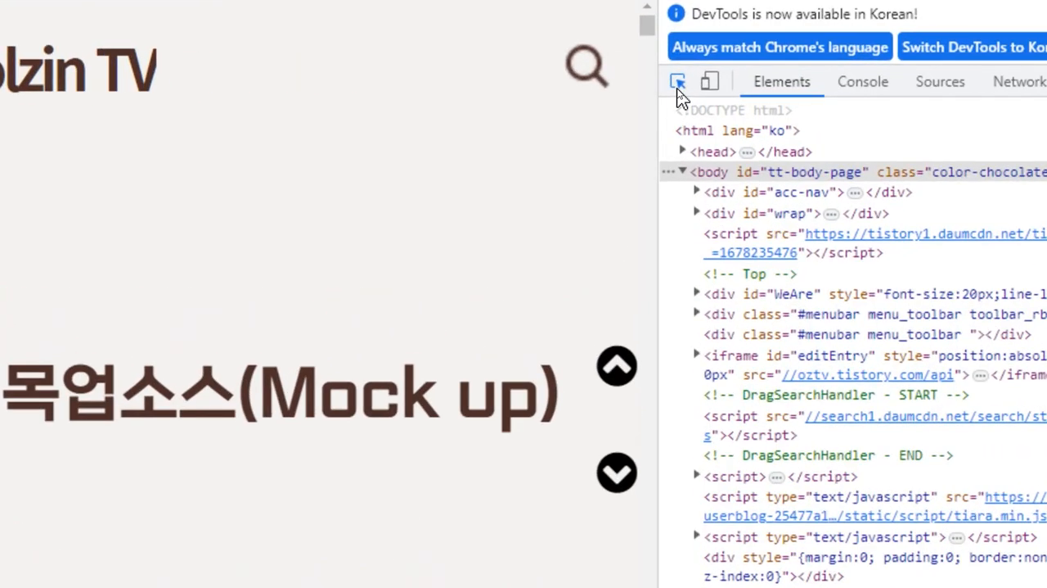
Step: Select the photo of the hand holding a phone in the post with element inspection
left_click(678, 82)
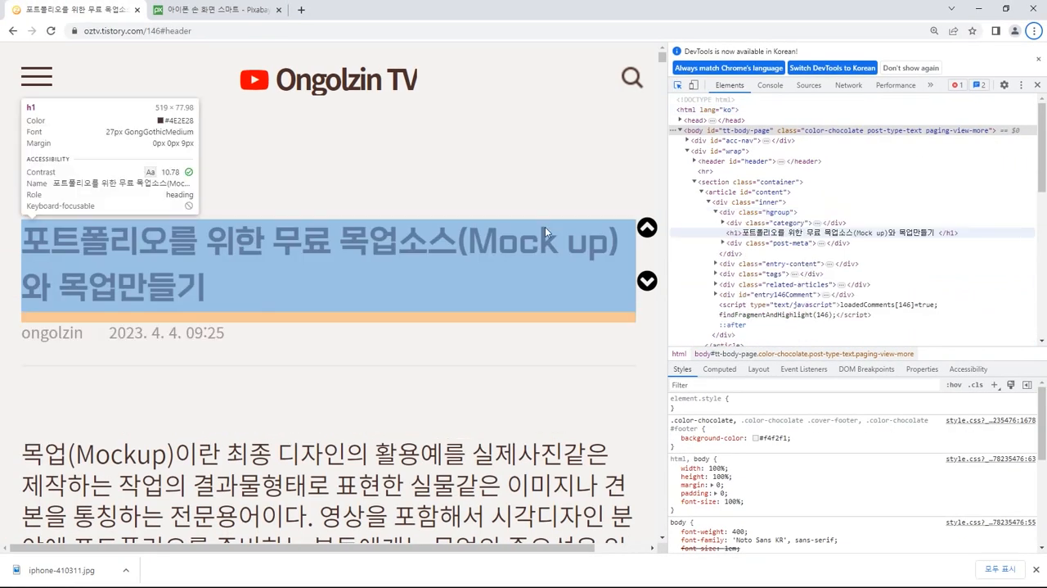
scroll(503, 283, "down", 4)
scroll(543, 240, "down", 2)
scroll(543, 240, "up", 2)
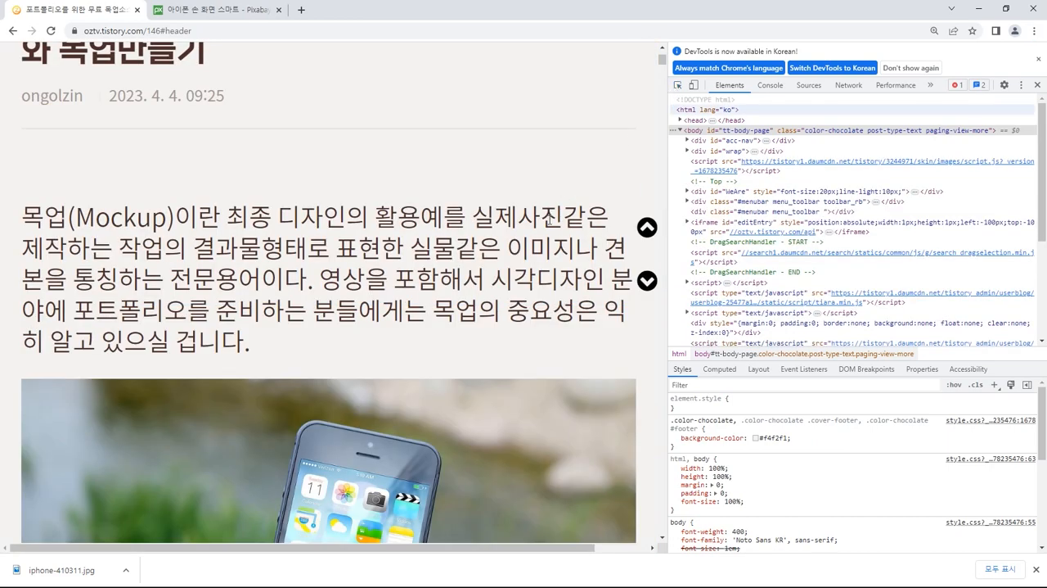
left_click(678, 86)
left_click(678, 85)
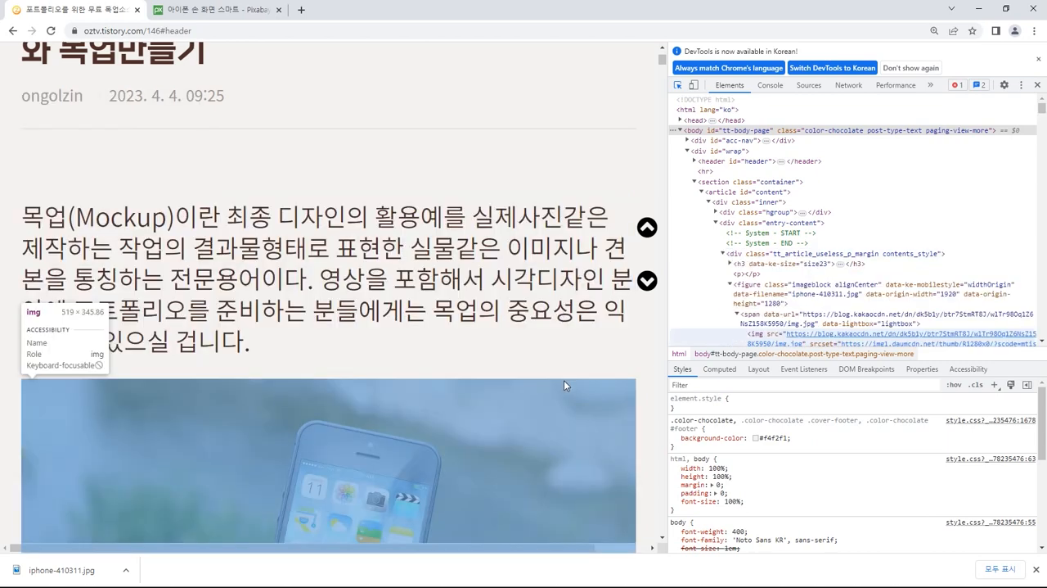
scroll(562, 397, "down", 4)
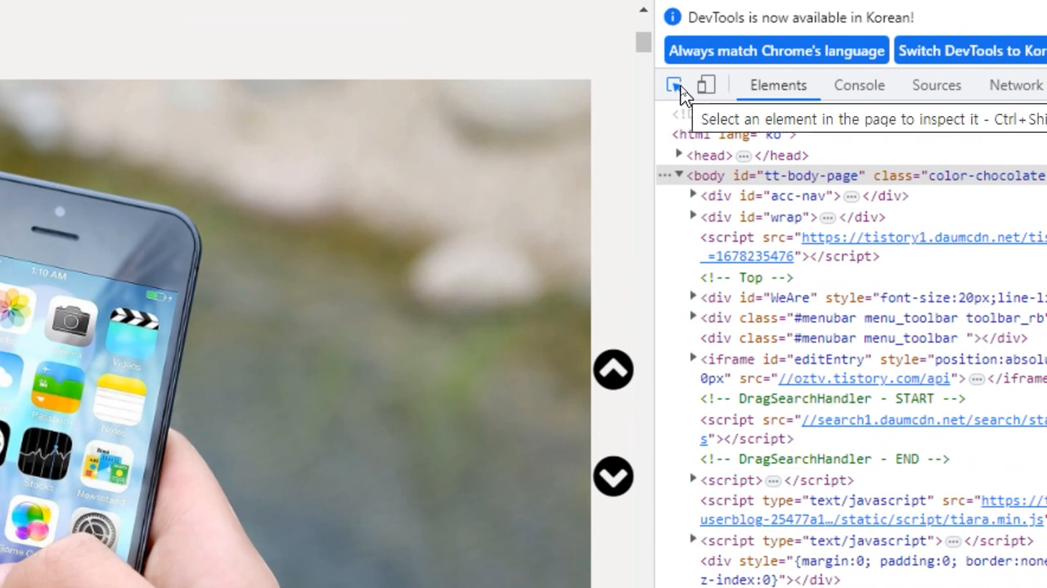
left_click(679, 87)
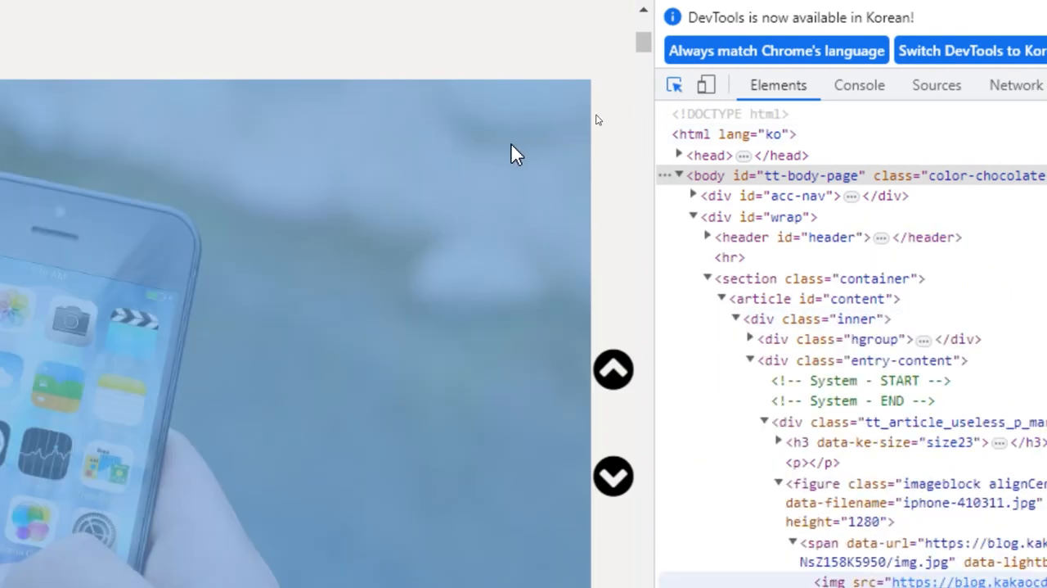
left_click(515, 155)
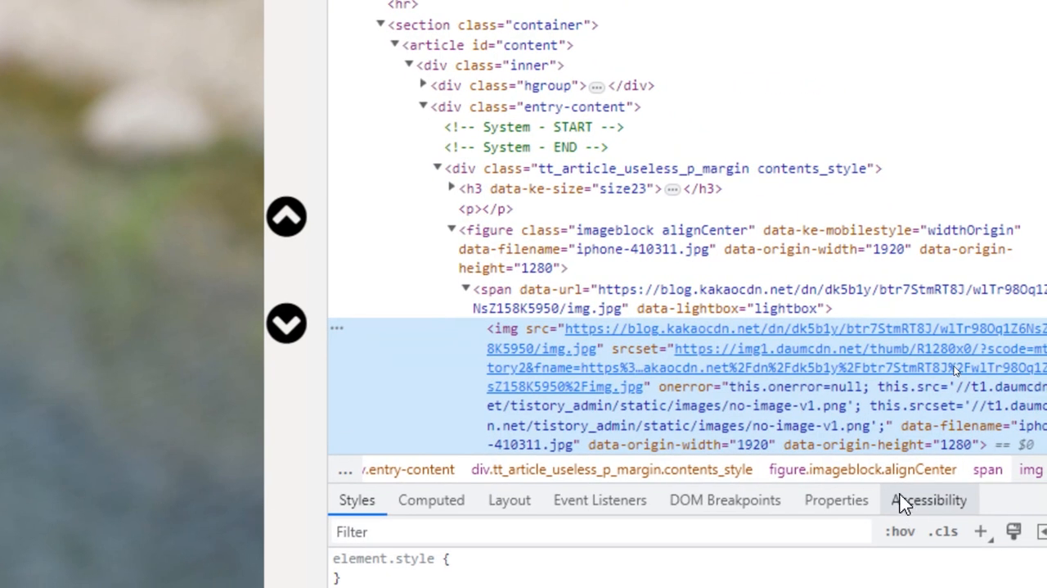
Step: View the photo's srcset image in its own tab, close that tab, and bring up the selected image's box model
mouse_move(907, 370)
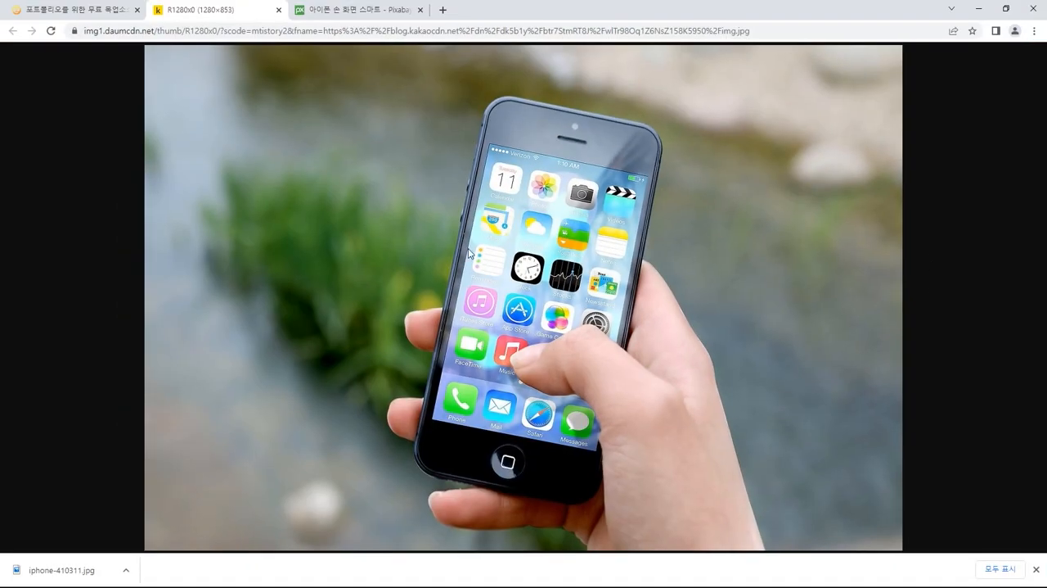
key("ctrl+w")
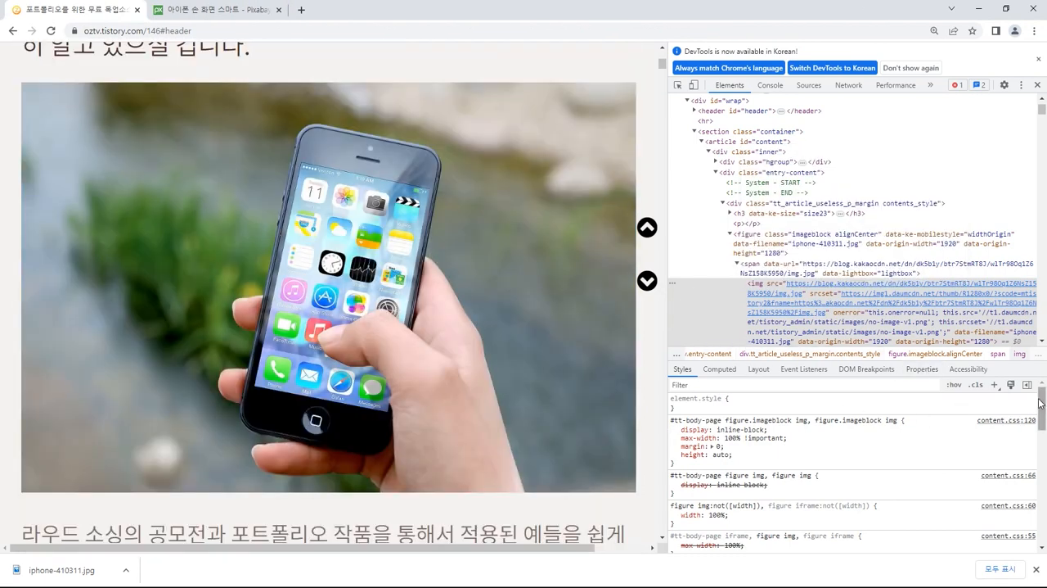
left_click_drag(1041, 400, 1029, 525)
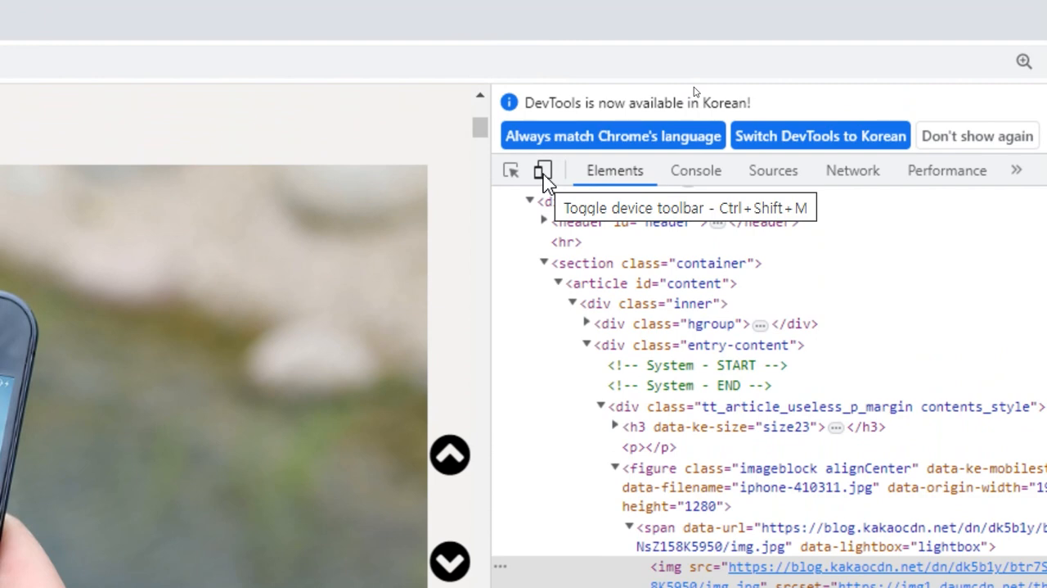
Step: Turn on device emulation and preview the post as iPhone SE, then as iPhone 12 Pro
left_click(544, 175)
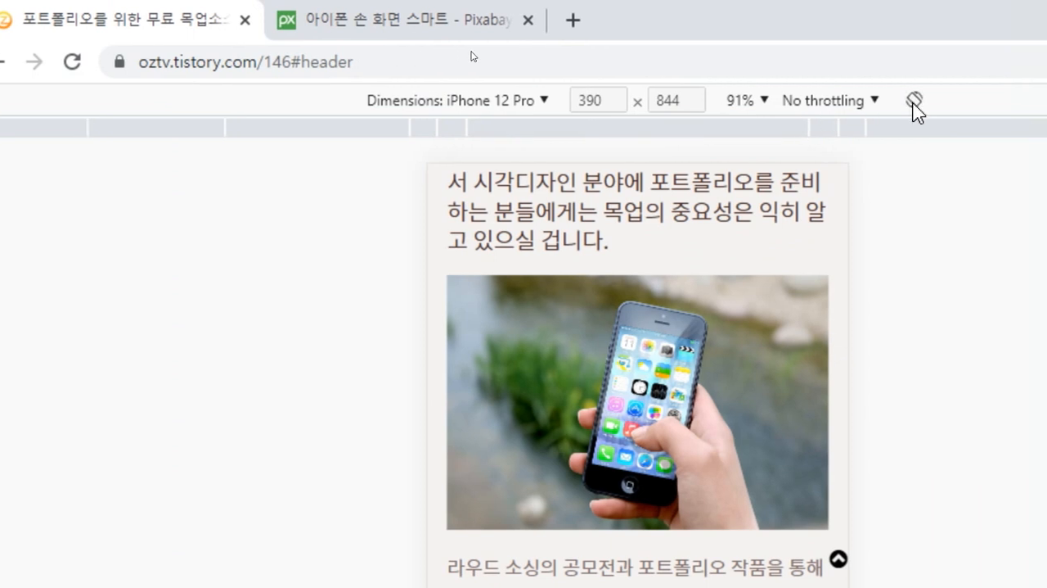
left_click(515, 101)
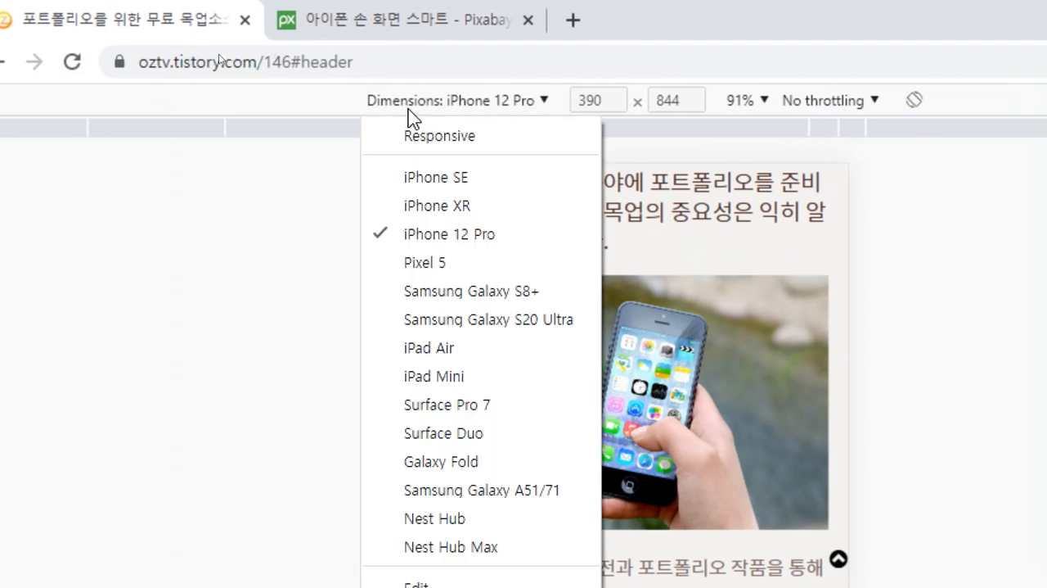
left_click(470, 172)
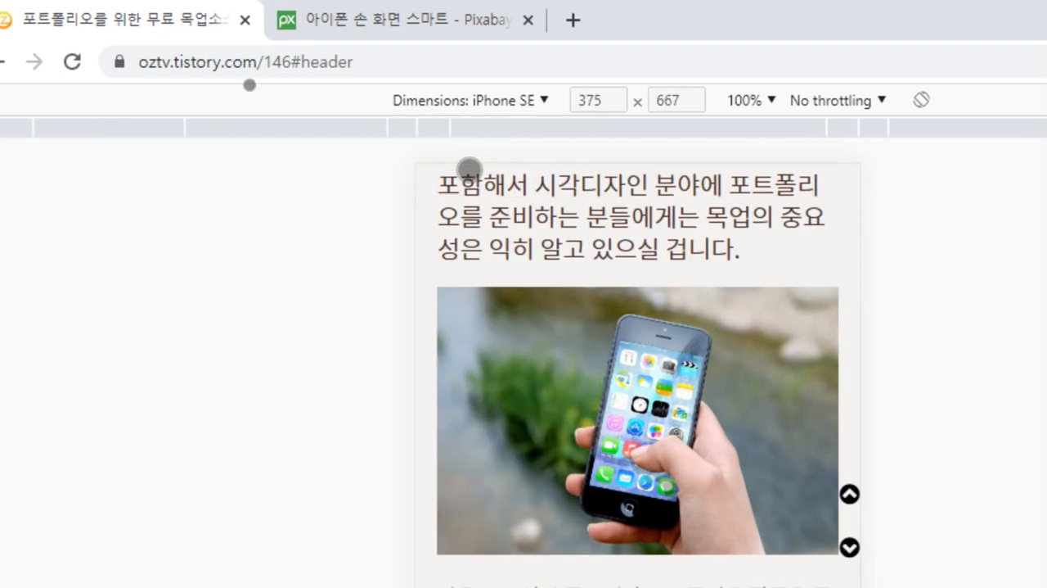
left_click(525, 100)
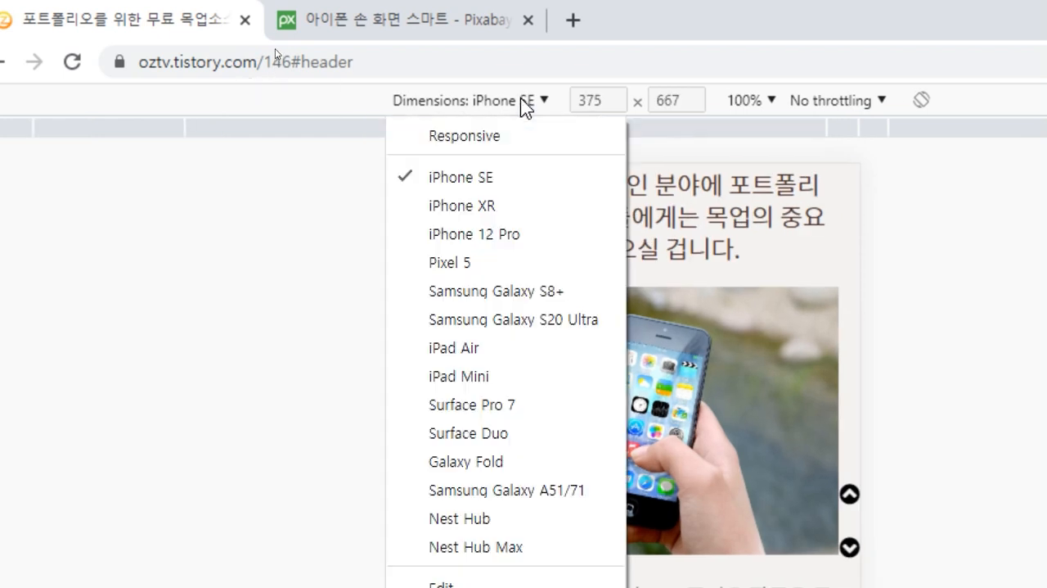
left_click(514, 234)
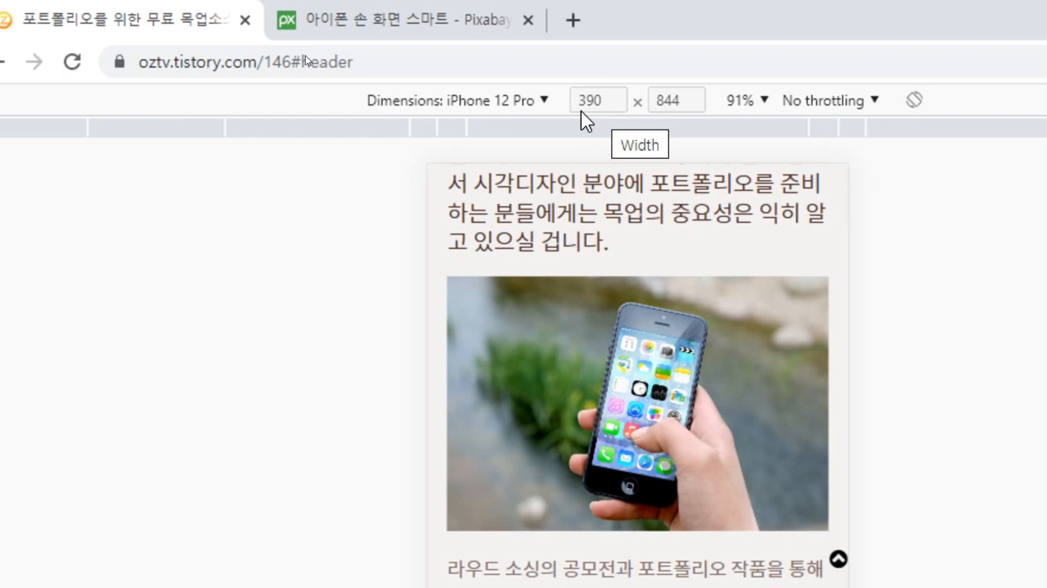
Step: Compare the page dimensions on Samsung Galaxy S8+ and iPhone SE, ending on iPhone 12 Pro
left_click(545, 100)
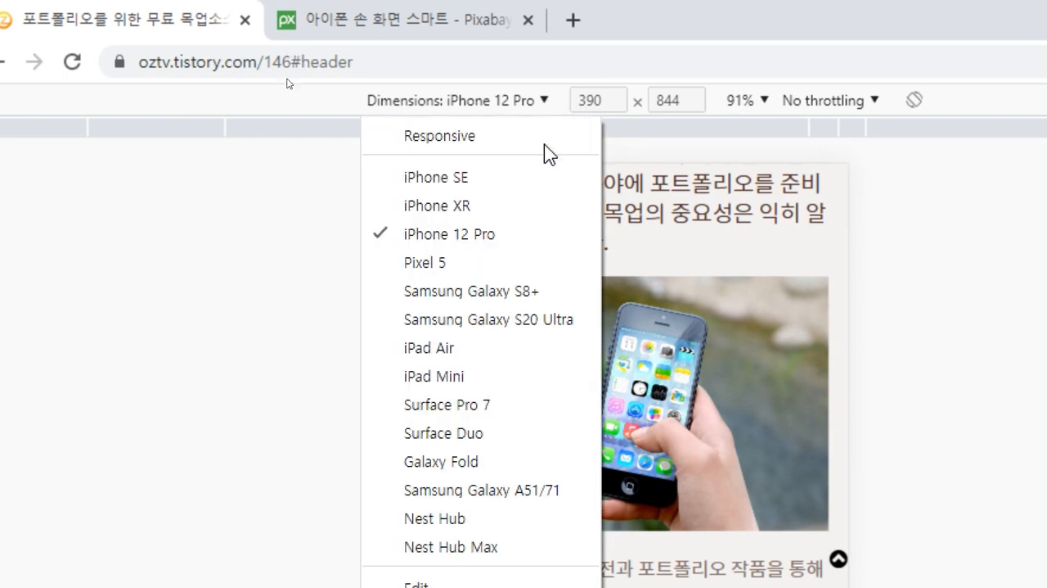
left_click(513, 292)
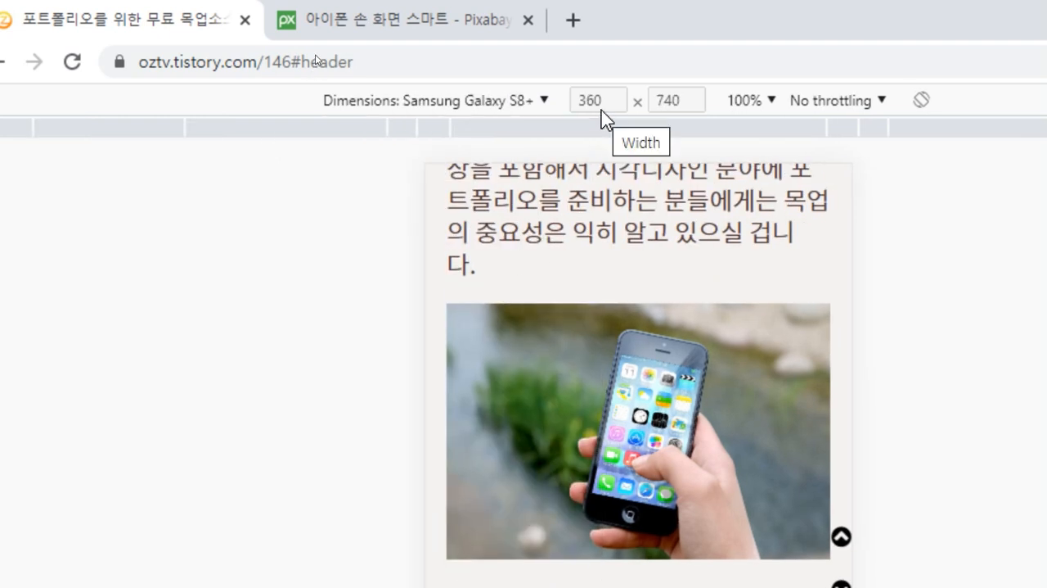
left_click(543, 100)
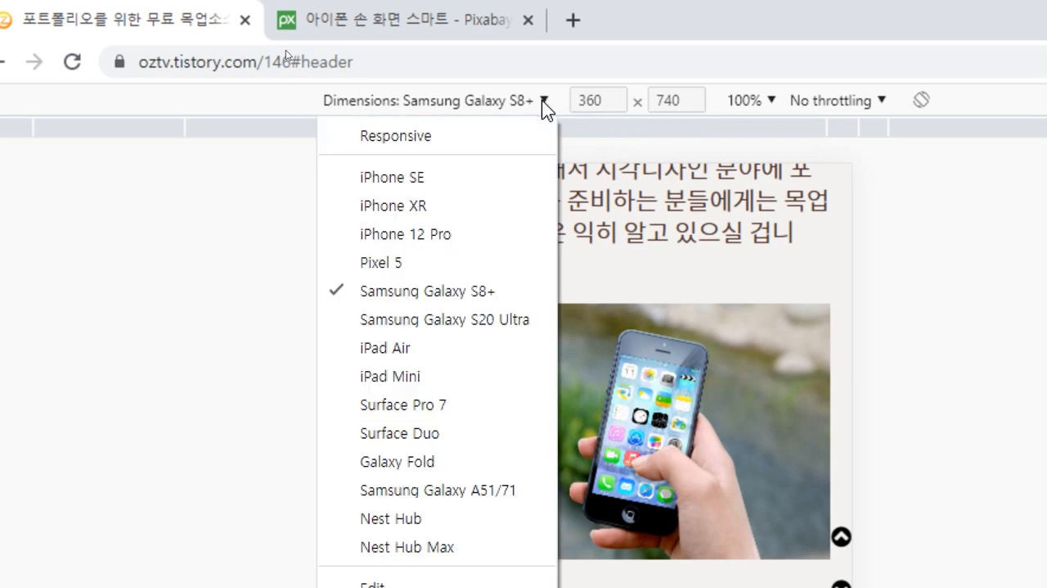
left_click(433, 172)
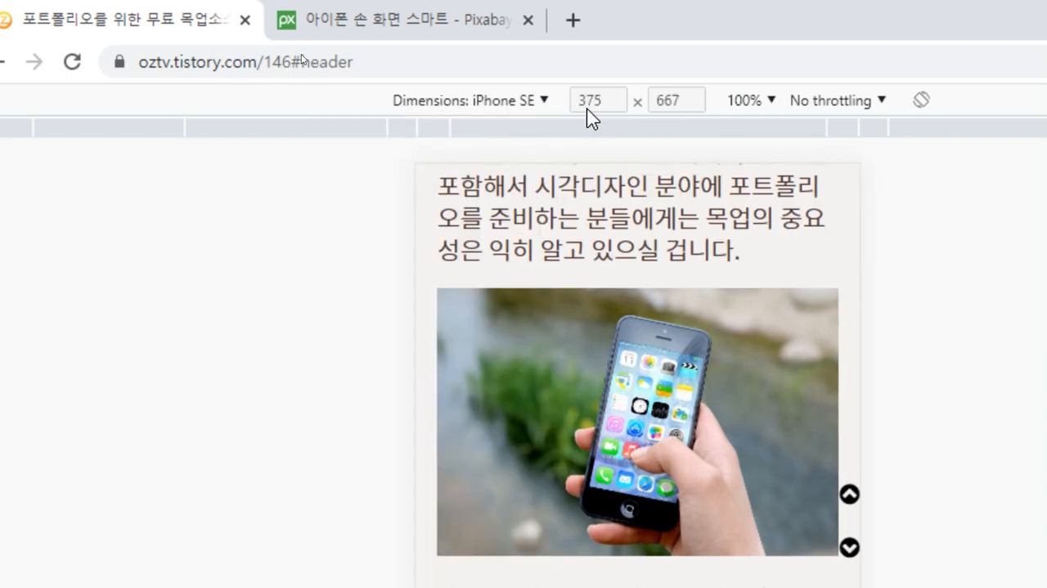
left_click(528, 107)
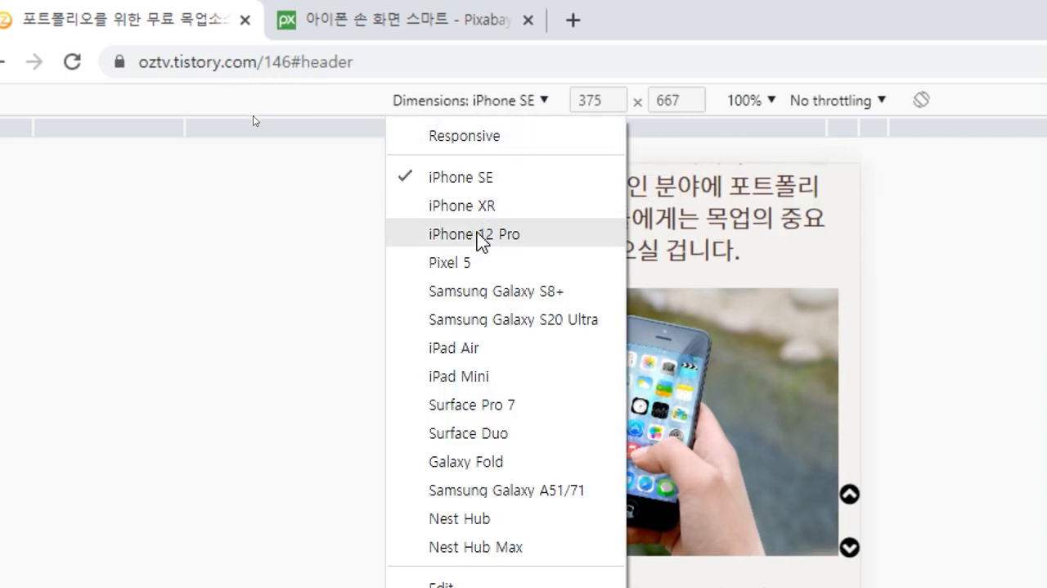
left_click(477, 236)
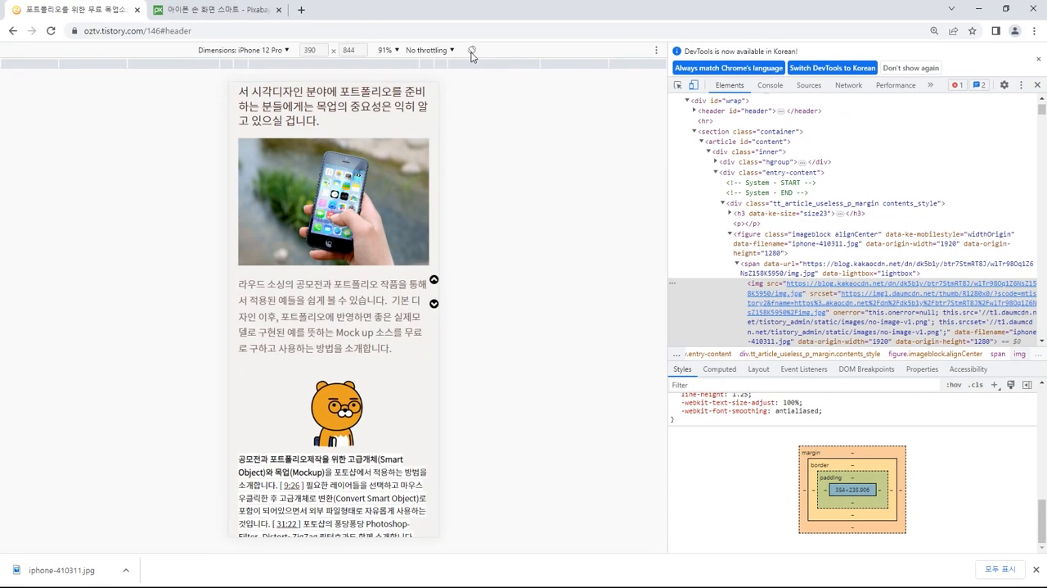
Step: Preview the post in landscape on the emulated iPhone 12 Pro, then return it to portrait
left_click(914, 104)
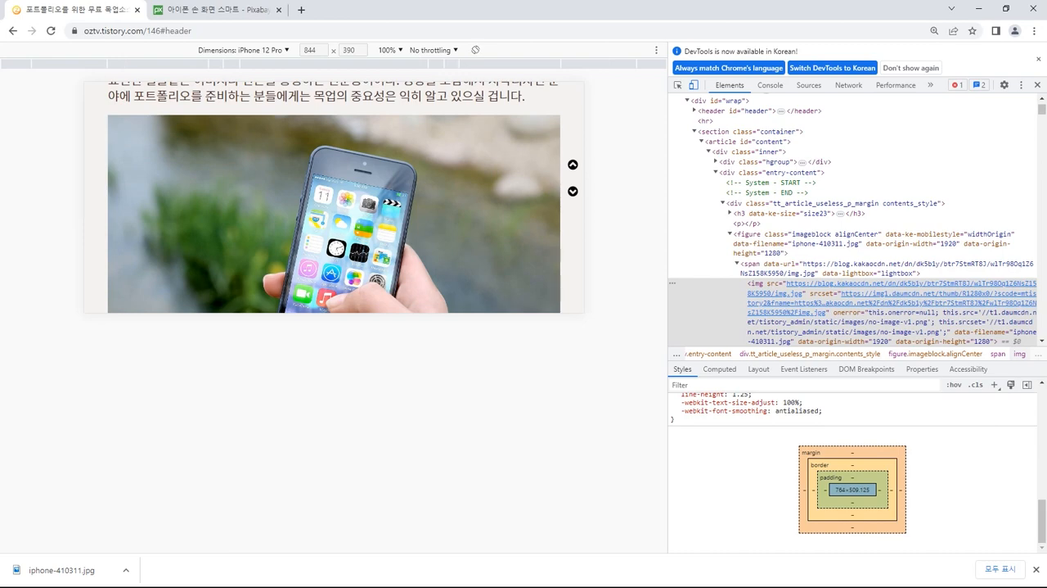
scroll(452, 216, "up", 3)
scroll(452, 216, "down", 10)
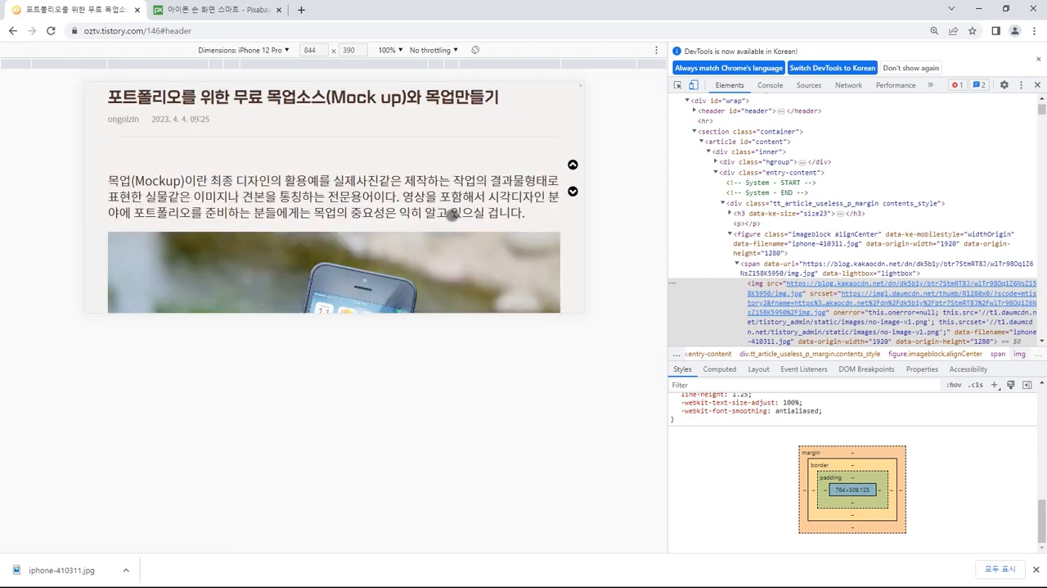
scroll(452, 215, "up", 8)
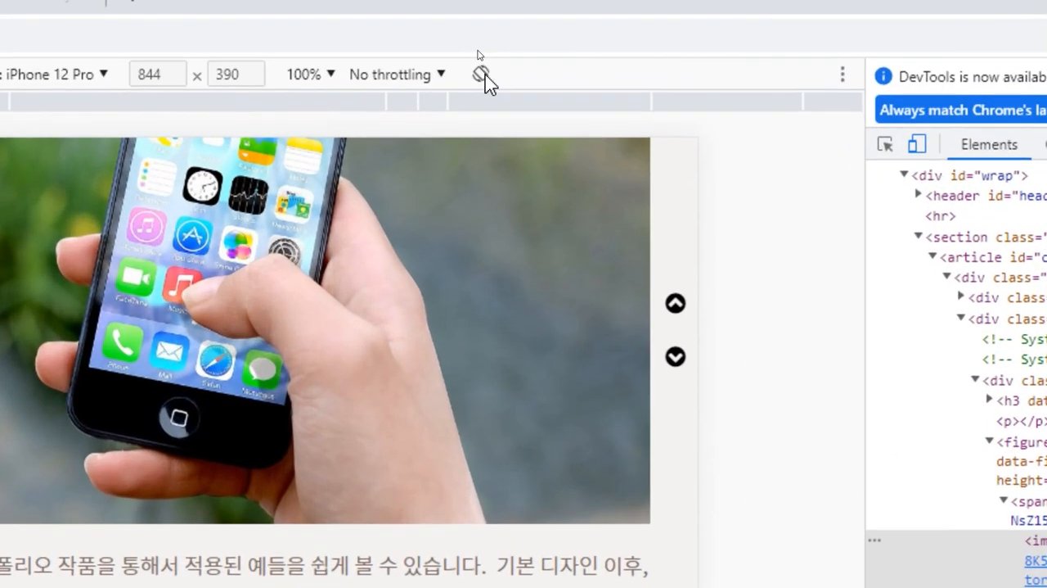
left_click(484, 76)
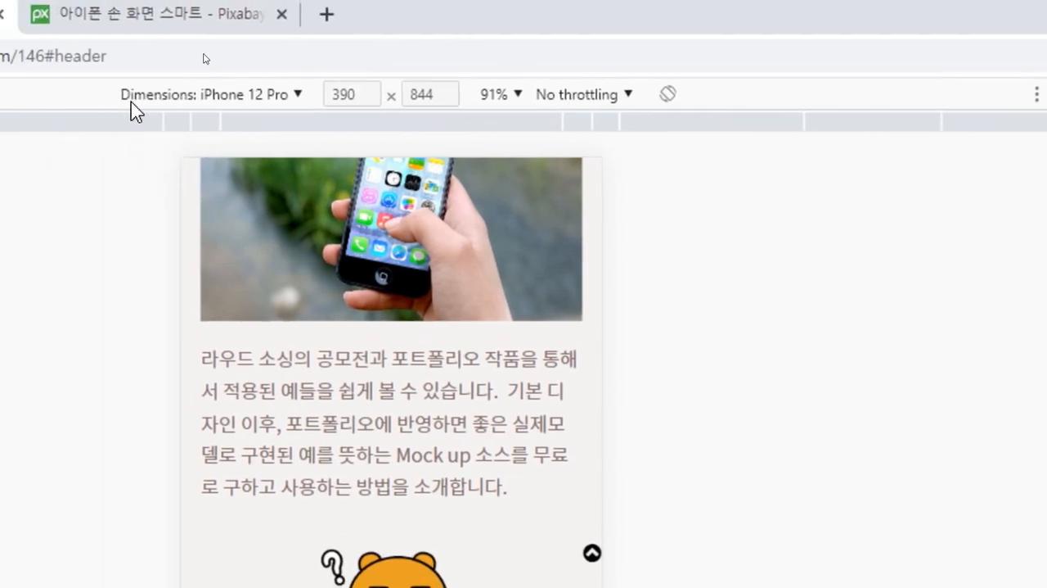
Step: Add Galaxy S9+ to the emulated devices list, look through the other available devices, and close the settings
left_click(232, 98)
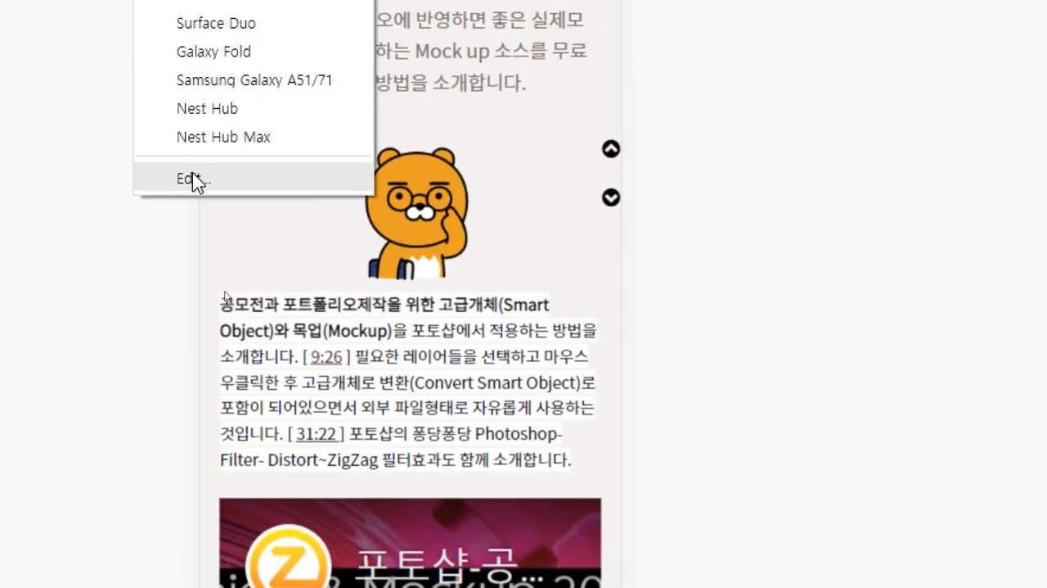
left_click(191, 179)
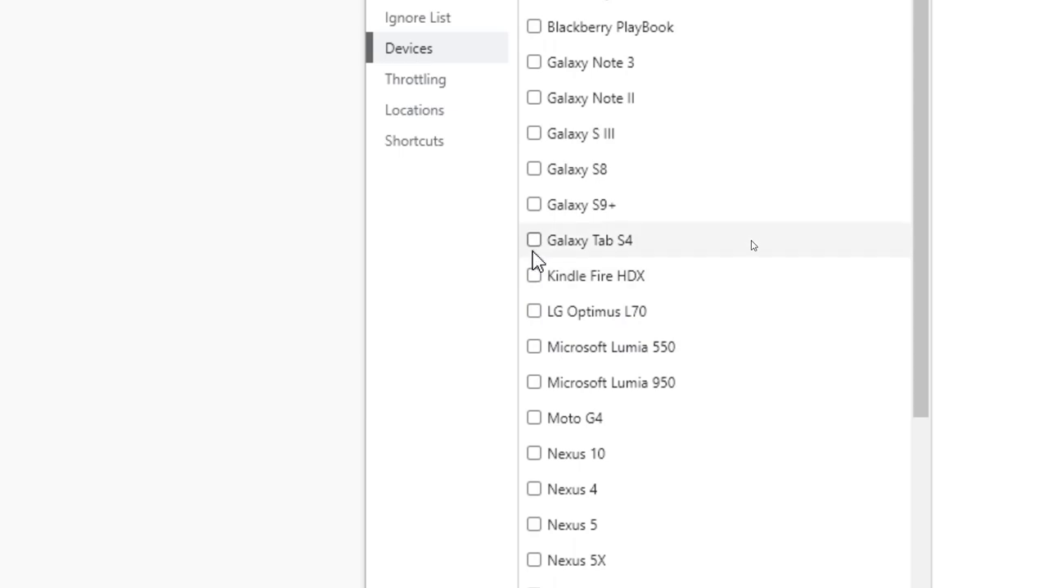
left_click(533, 206)
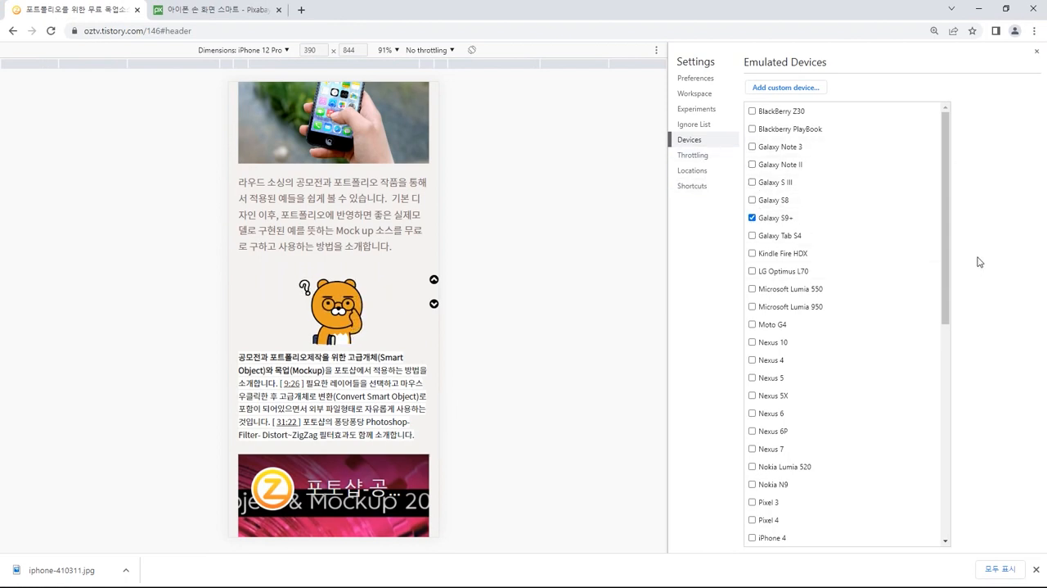
scroll(856, 393, "down", 4)
scroll(900, 480, "down", 3)
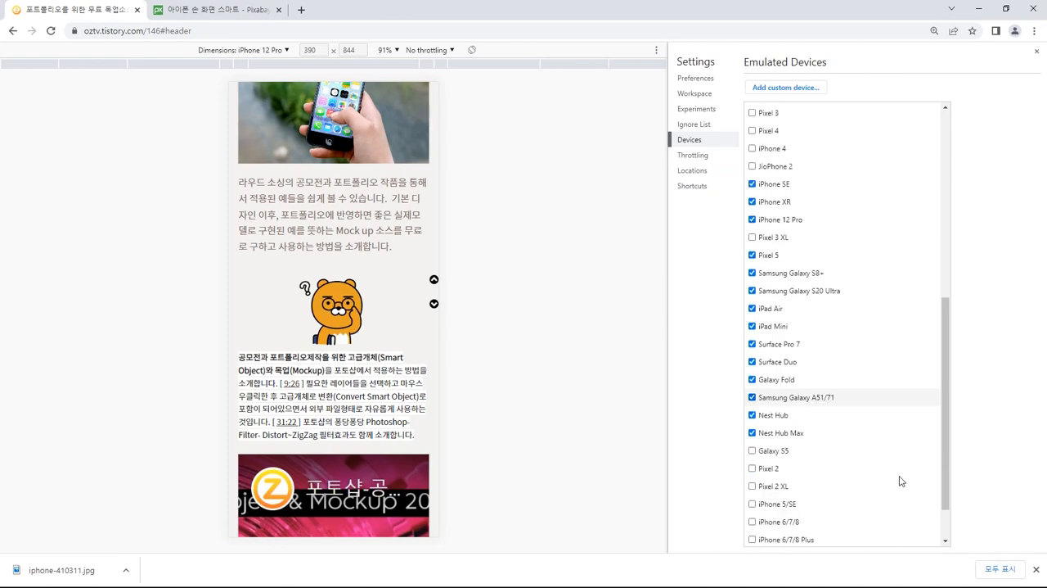
scroll(872, 314, "up", 7)
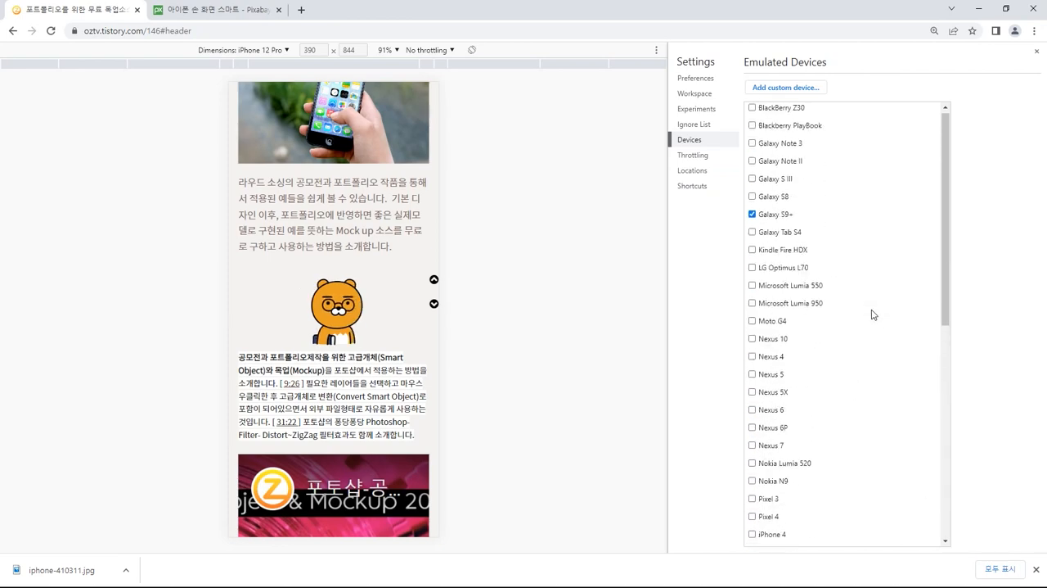
left_click(1037, 50)
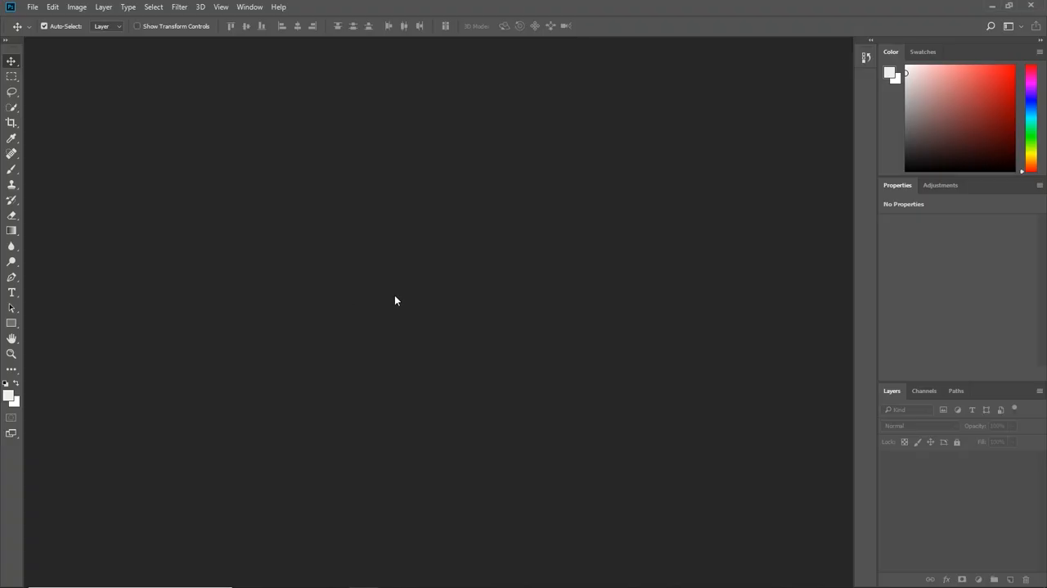
Step: Set up a new web document with a width of 390 and a height of 844 pixels, with artboards turned off
key("ctrl+n")
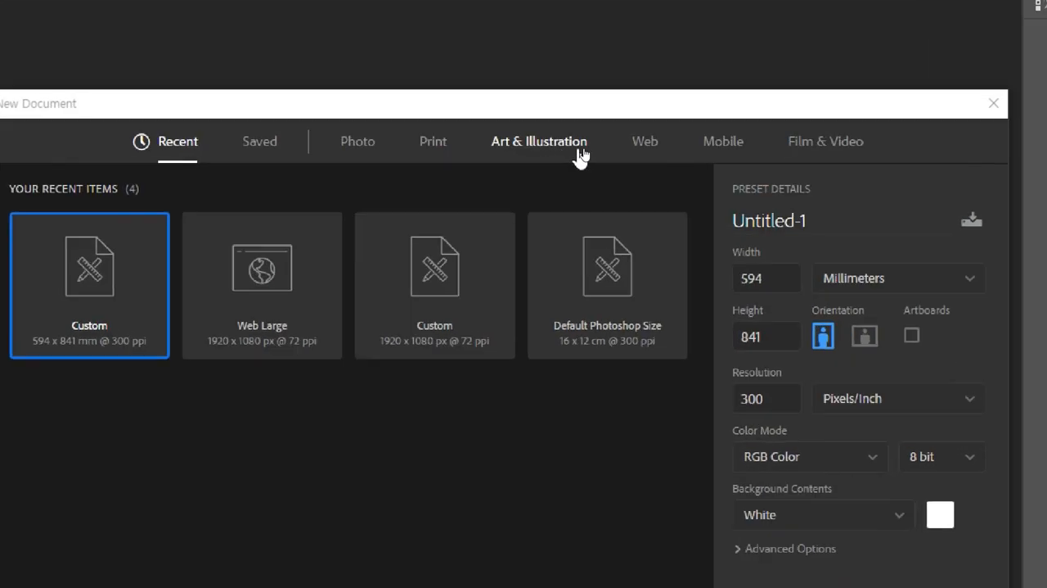
left_click(635, 143)
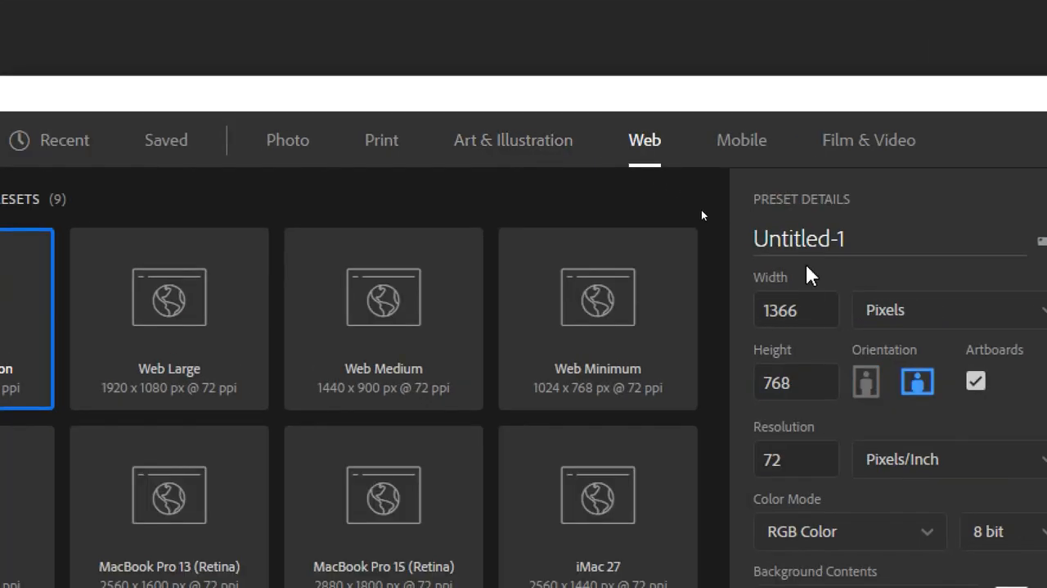
left_click(816, 311)
type("390")
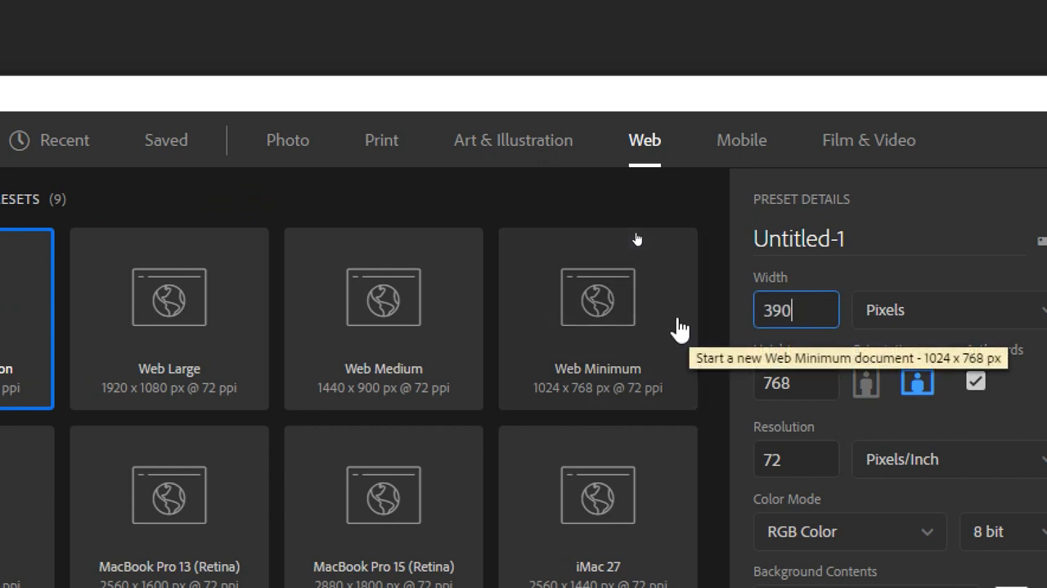
key("Tab")
type("844")
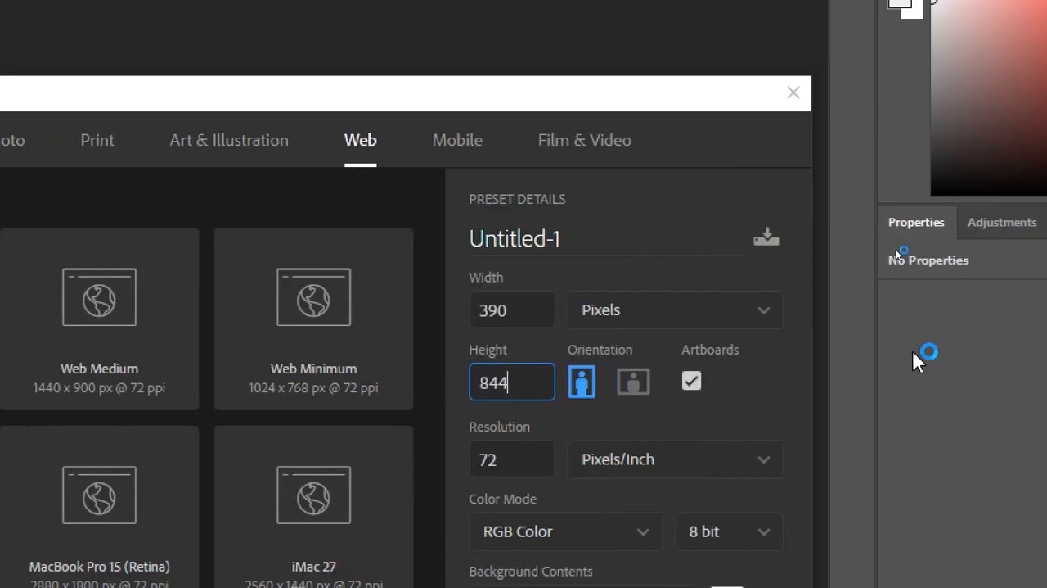
left_click(585, 239)
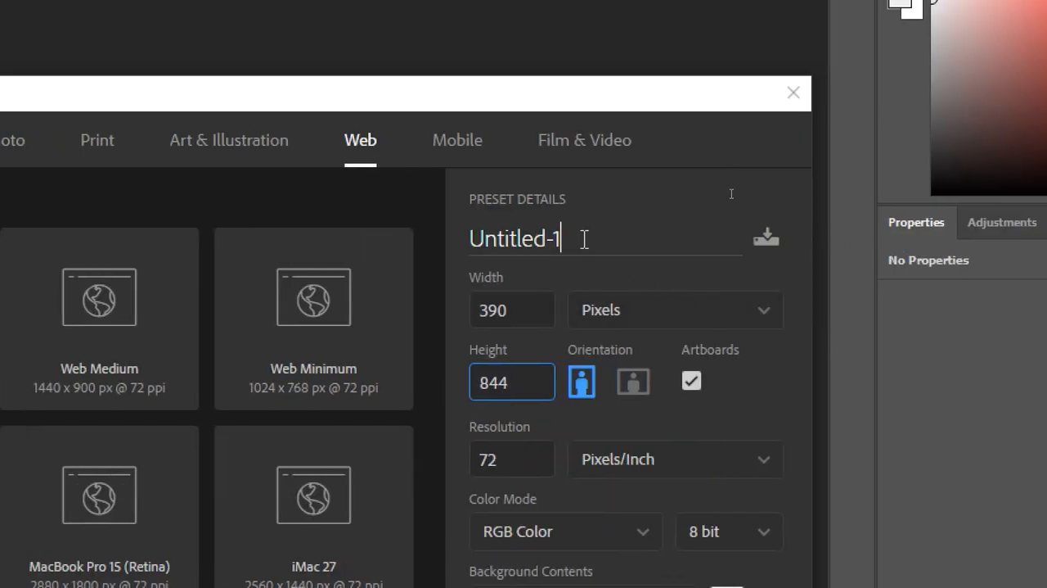
key("shift+Left")
key("shift+Left")
key("shift+Left")
key("shift+Left")
key("shift+Left")
key("shift+Left")
key("shift+Left")
key("shift+Left")
key("shift+Left")
key("shift+Left")
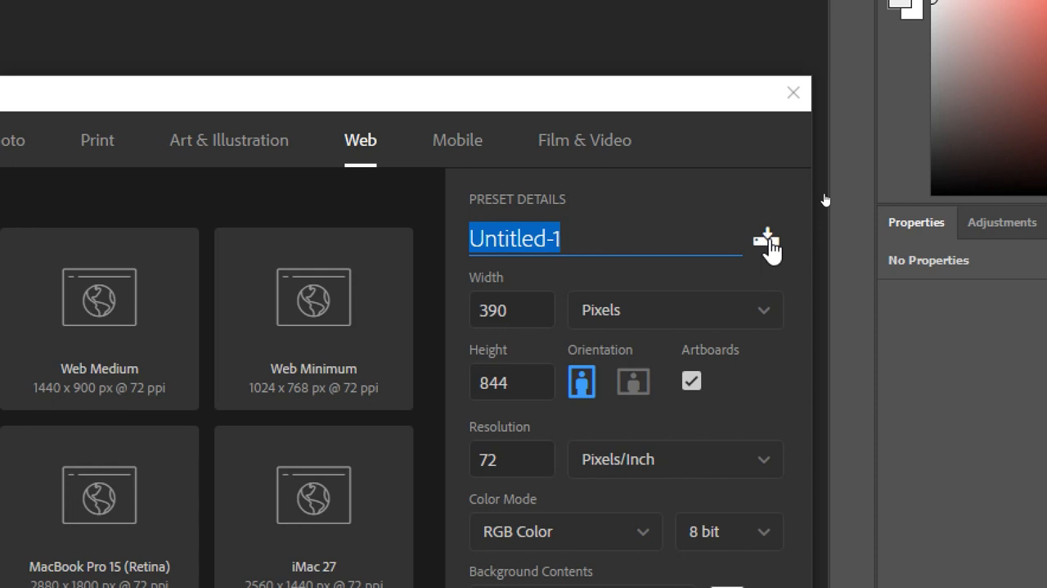
left_click(693, 380)
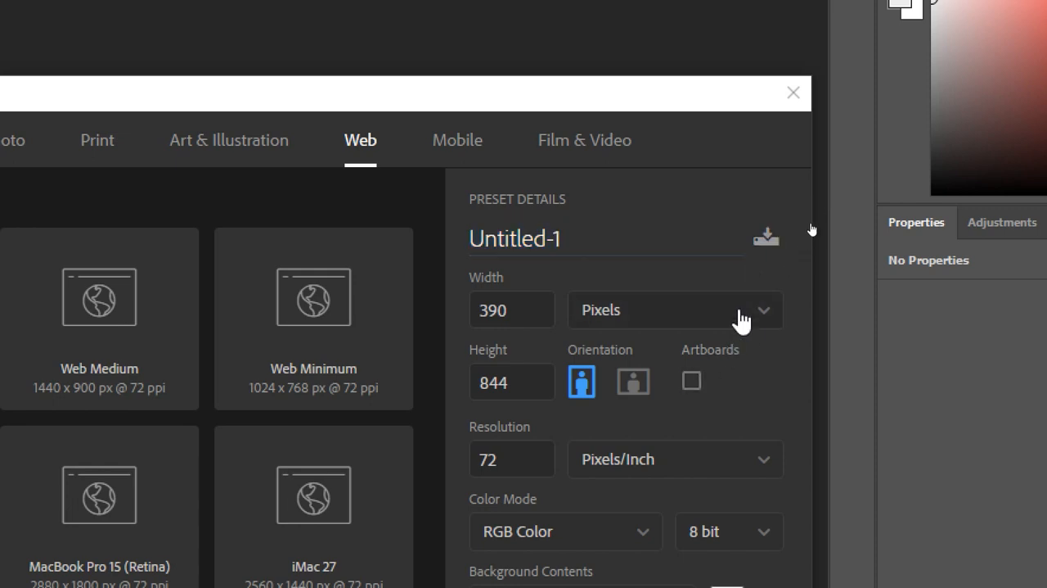
Step: Save the 390 x 844 px settings as a document preset named 아이폰12
left_click(765, 237)
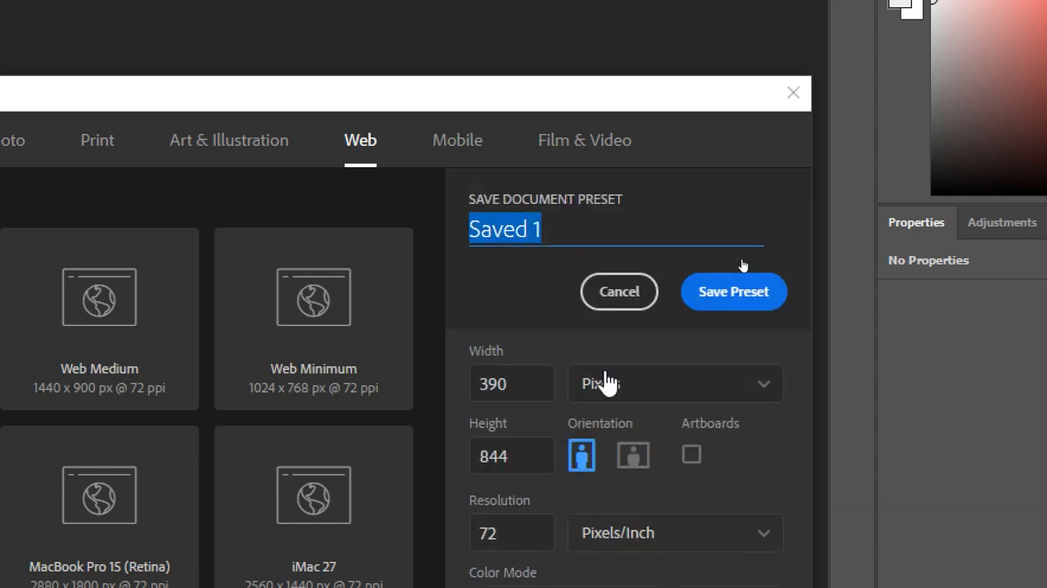
type("dk")
key("BackSpace")
key("BackSpace")
type("아포")
key("BackSpace")
key("BackSpace")
type("이")
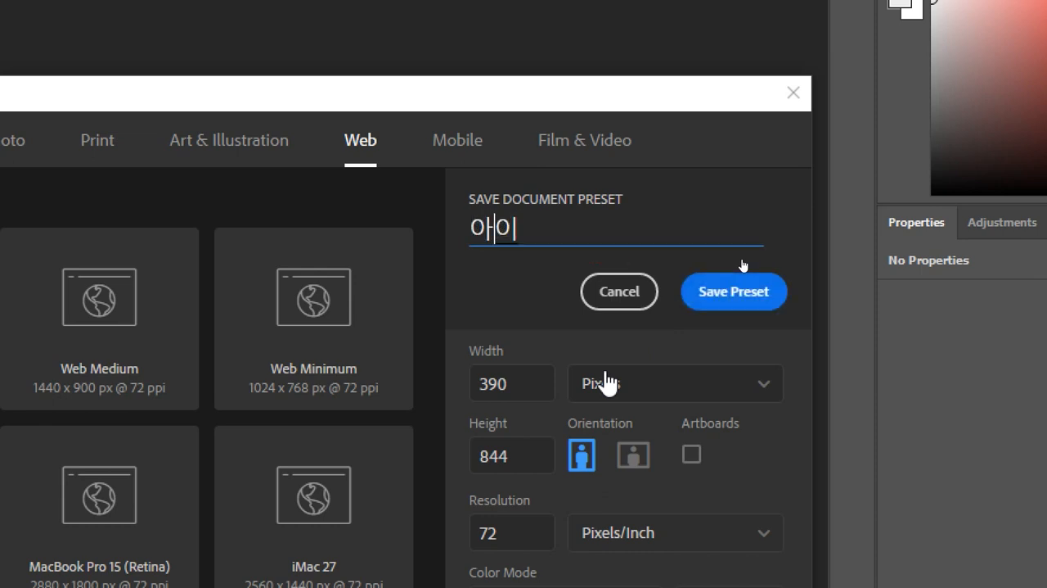
type("폰12")
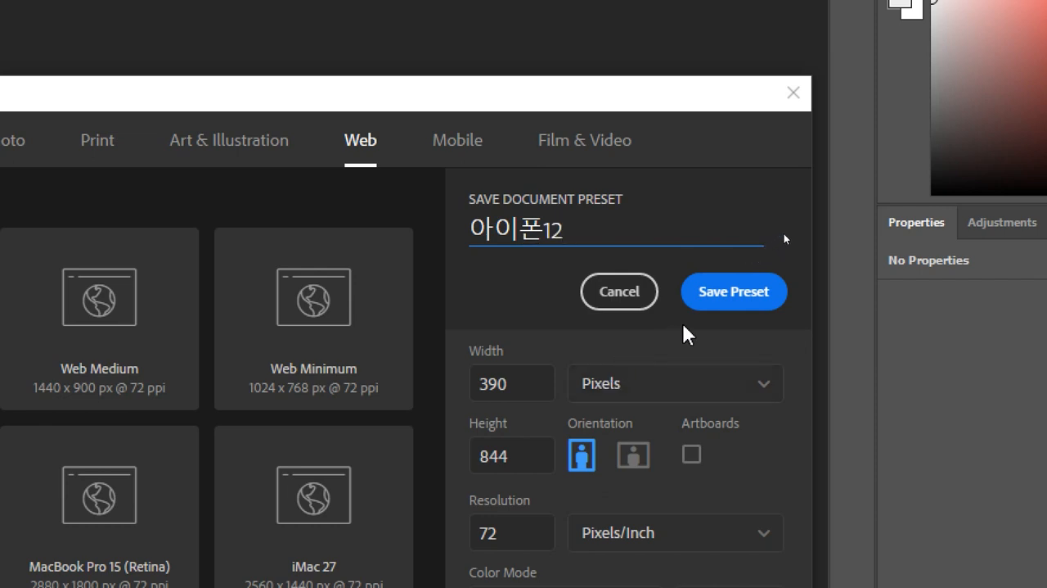
left_click(726, 295)
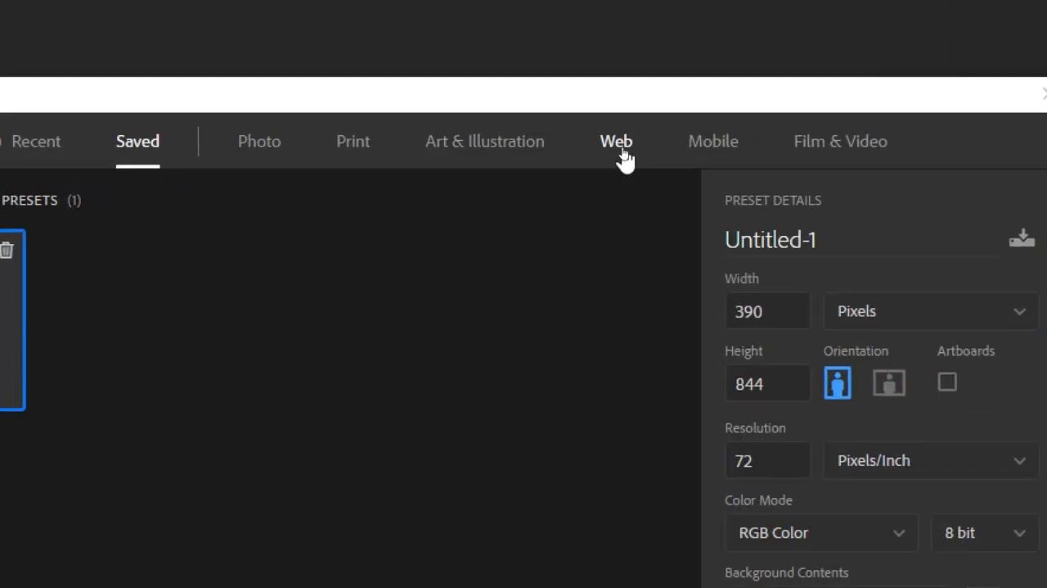
Step: Create the blank 390 x 844 px document from the saved 아이폰12 preset
left_click(621, 149)
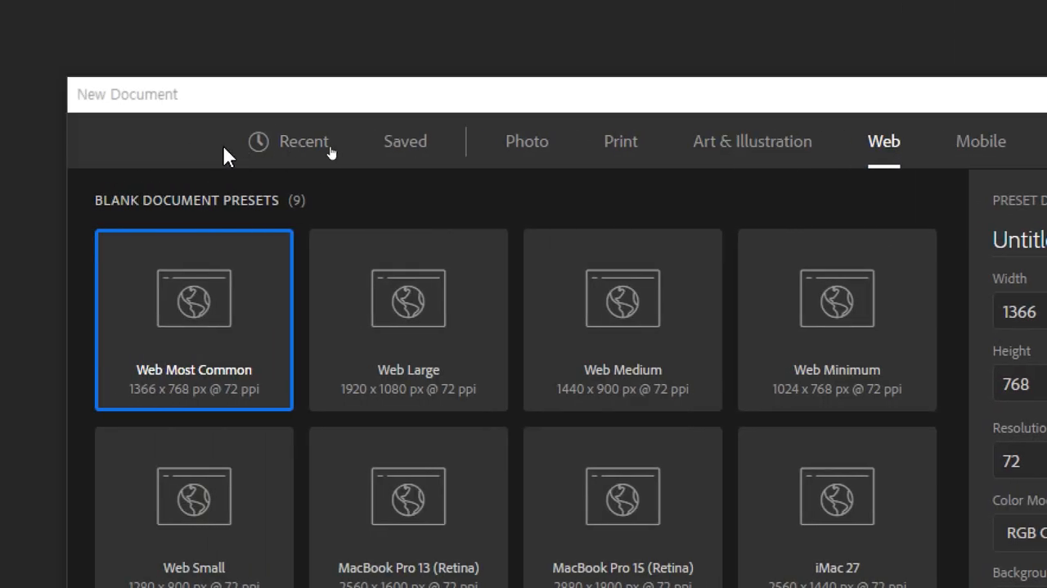
left_click(402, 149)
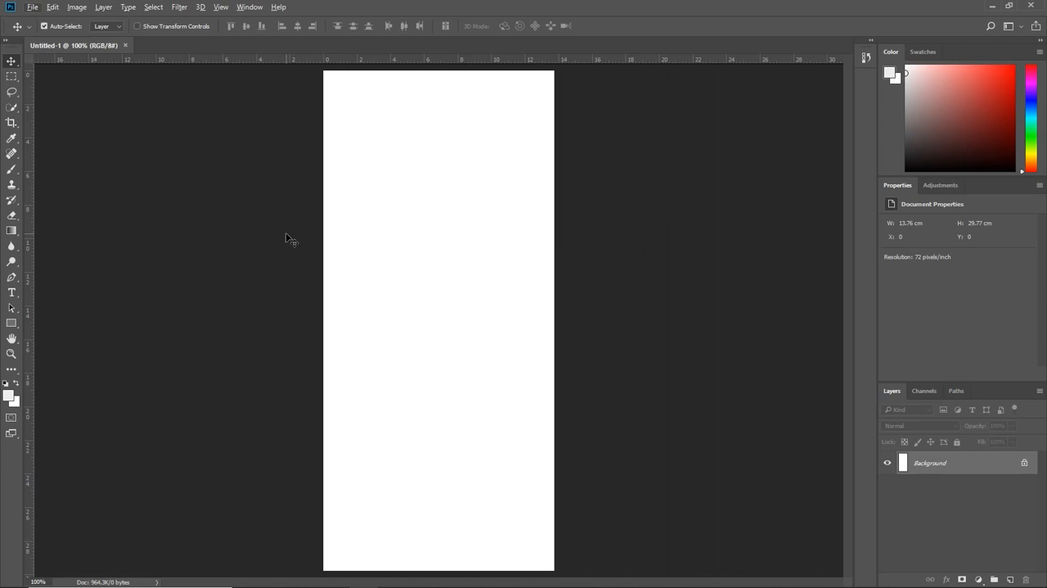
key("ctrl")
Step: Start a text layer near the middle of the canvas, and look through Chrome's Google image results for "Splash app"
left_click(13, 296)
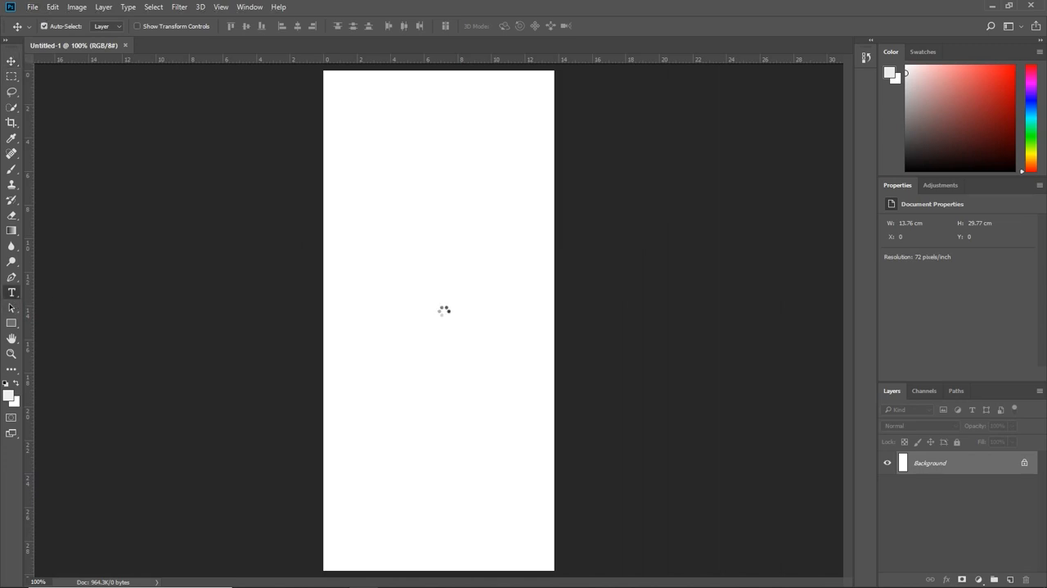
left_click(387, 277)
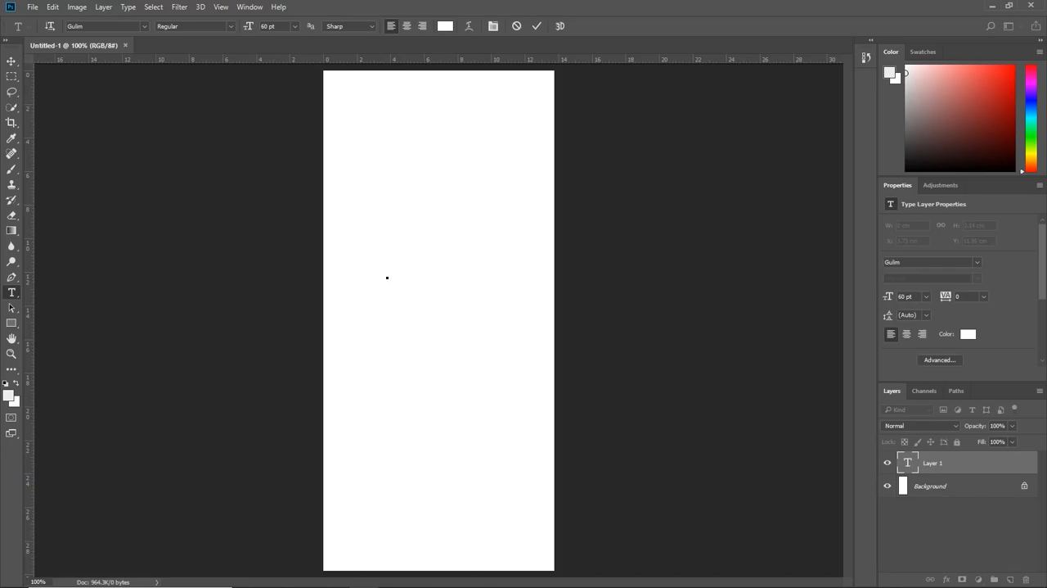
key("alt+Tab")
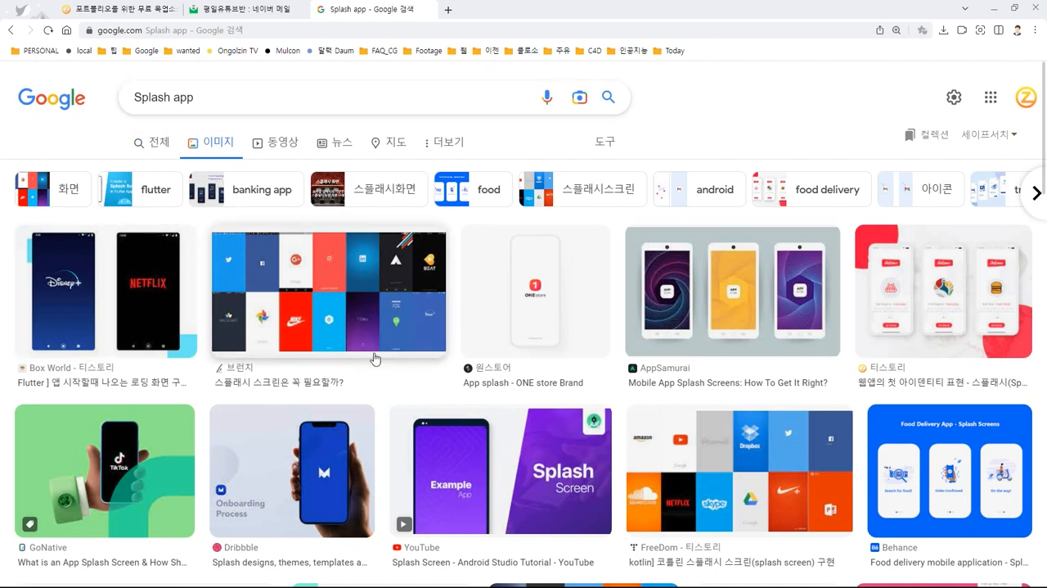
scroll(374, 358, "down", 2)
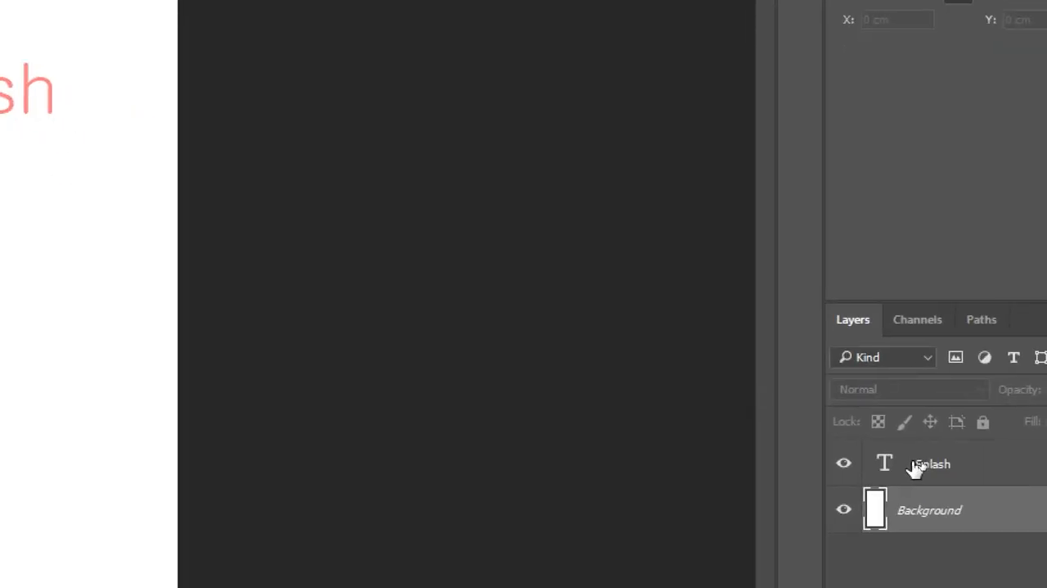
Step: Select the Splash layer's text for editing, leave it as is, and select the Background layer
double_click(886, 465)
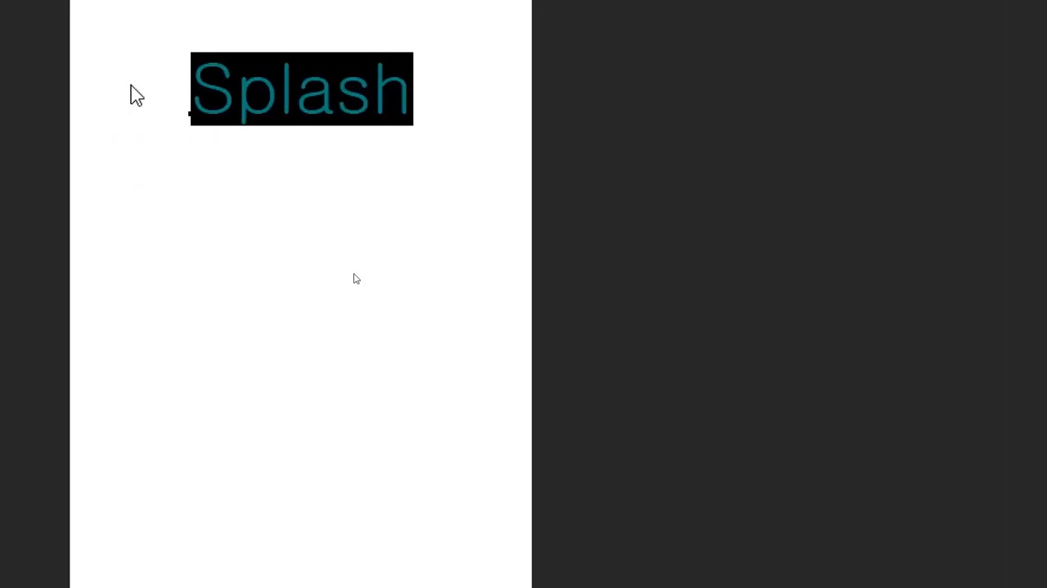
key("ctrl+t")
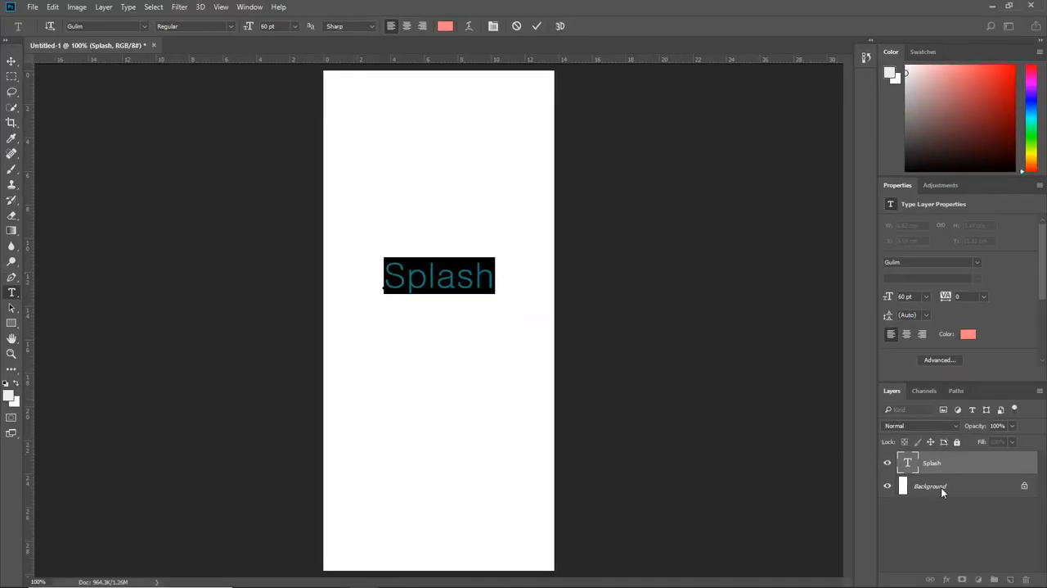
left_click(941, 487)
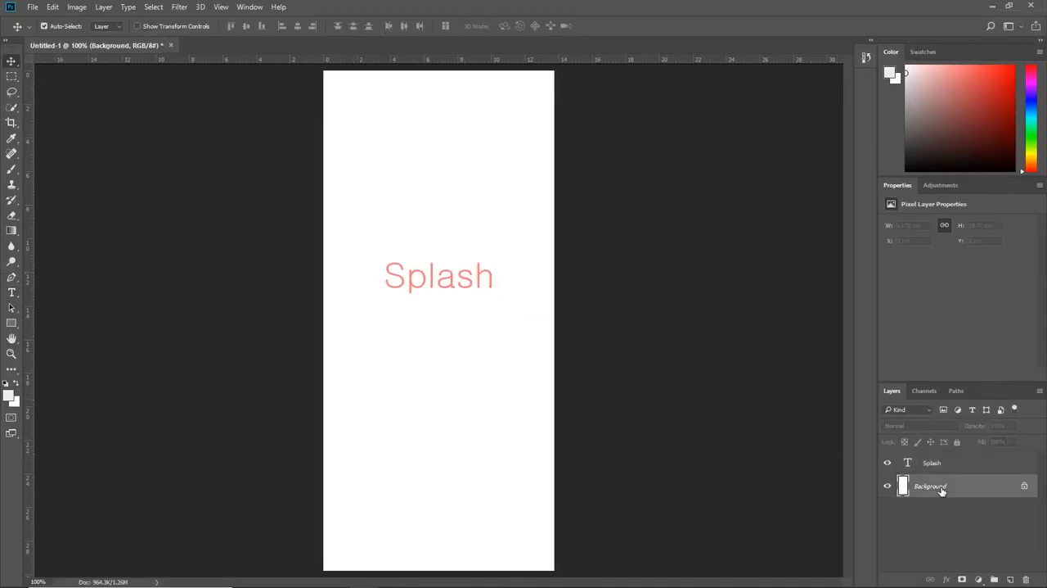
Step: Save the document as the Photoshop file Splash-1 in the 사진 folder, with maximum compatibility
key("ctrl+shift+s")
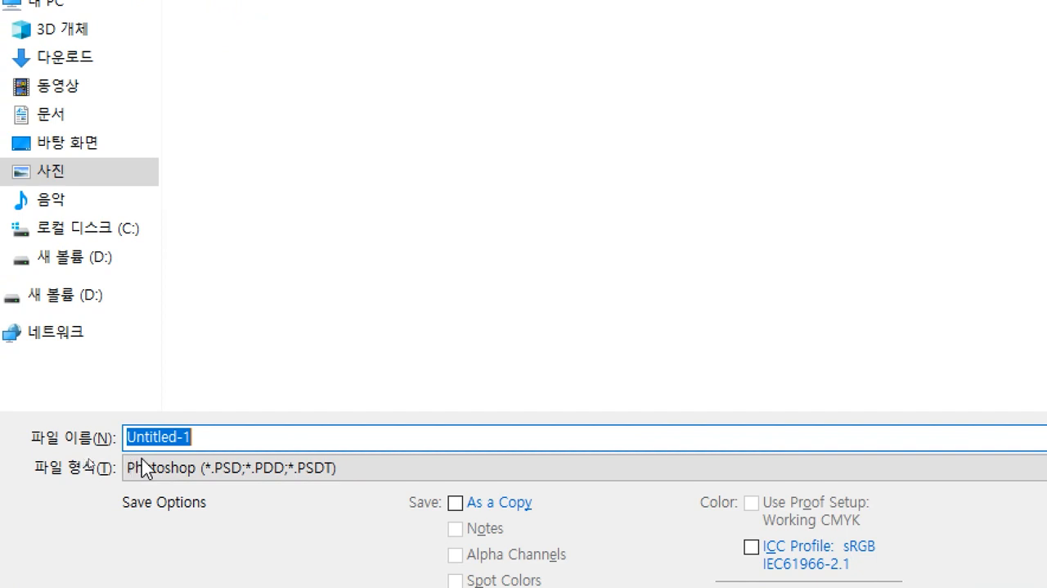
left_click_drag(173, 437, 113, 442)
type("Splash")
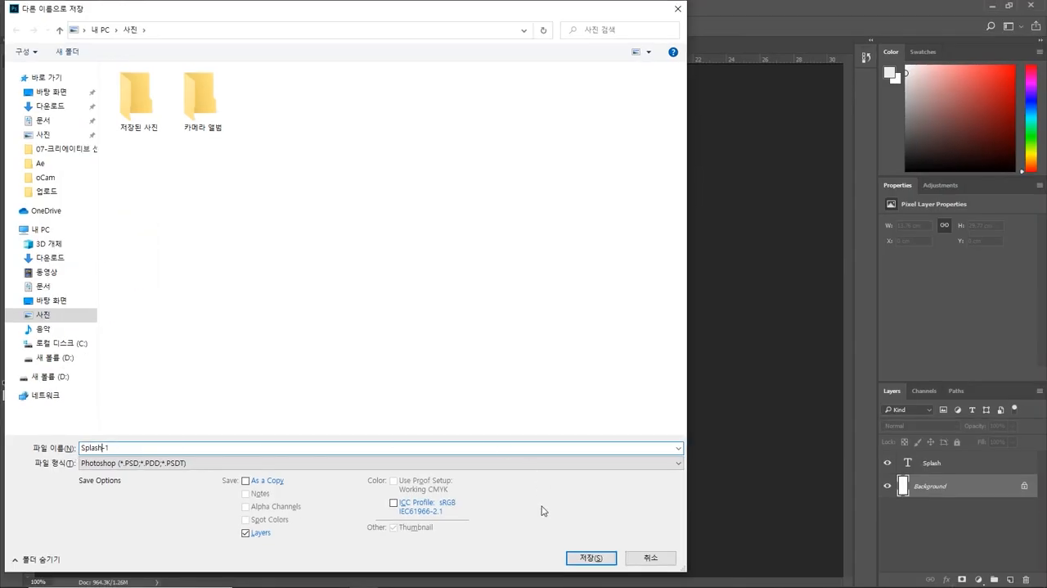
left_click(579, 561)
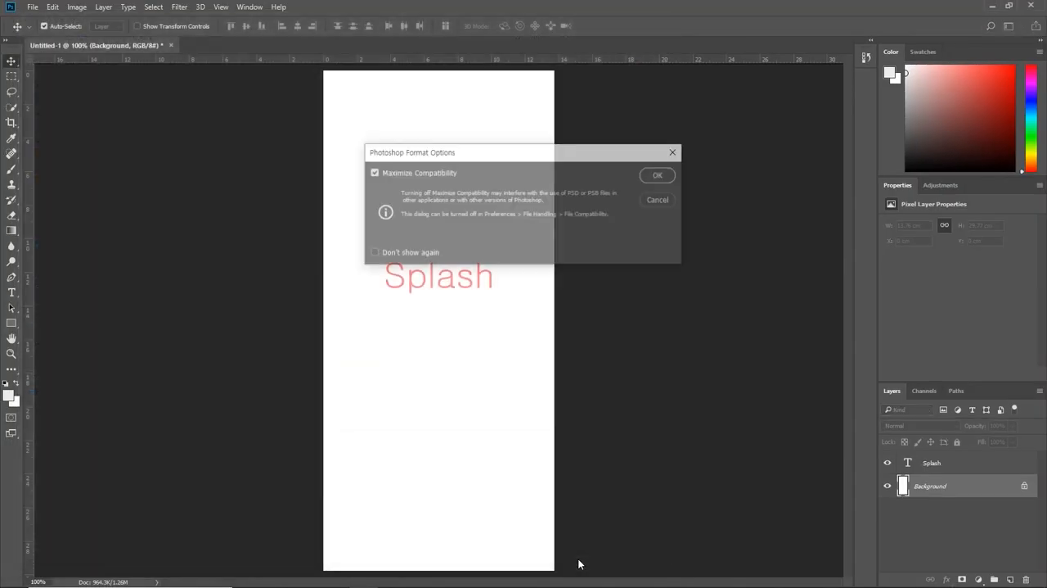
left_click(660, 175)
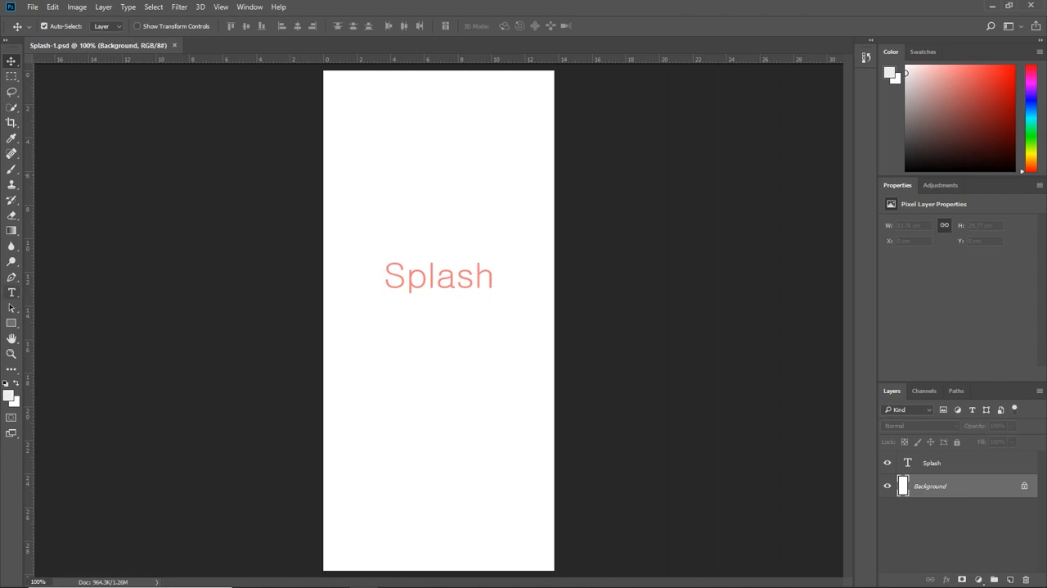
Step: Move the Splash text slightly down to about X 3.49 cm, Y 12.02 cm, save the file, and deselect the layer
left_click_drag(432, 276, 429, 292)
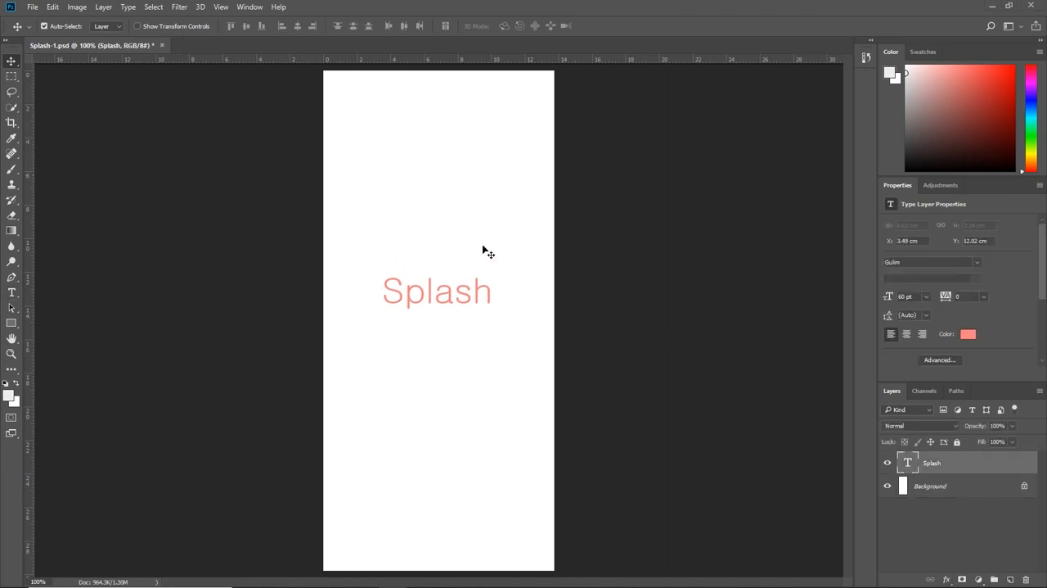
key("ctrl+s")
left_click(646, 218)
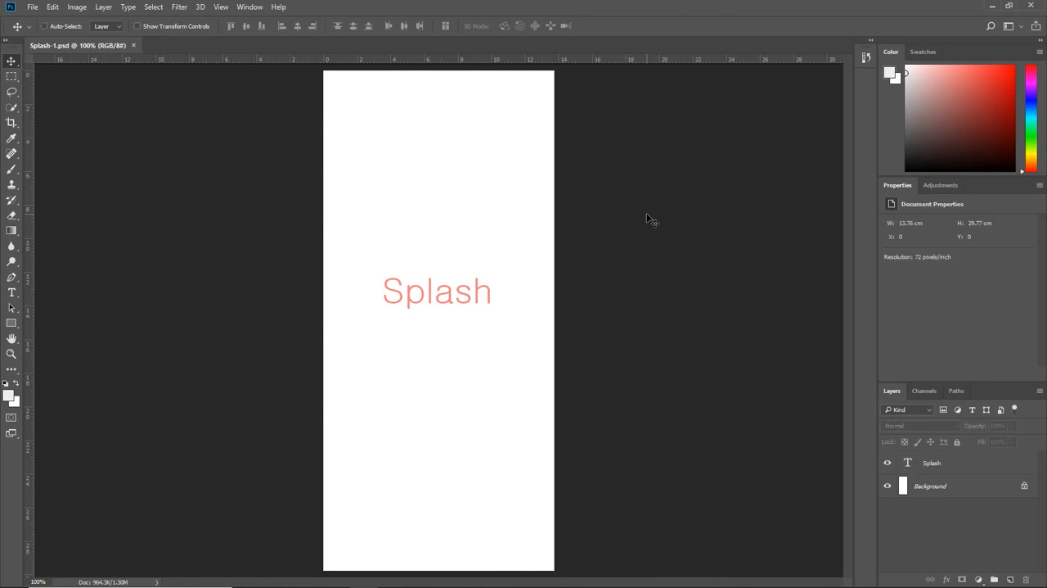
Step: Start a new document and examine the blank mobile presets and their pixel sizes, from iPhone 6 to the legacy icons
key("ctrl+n")
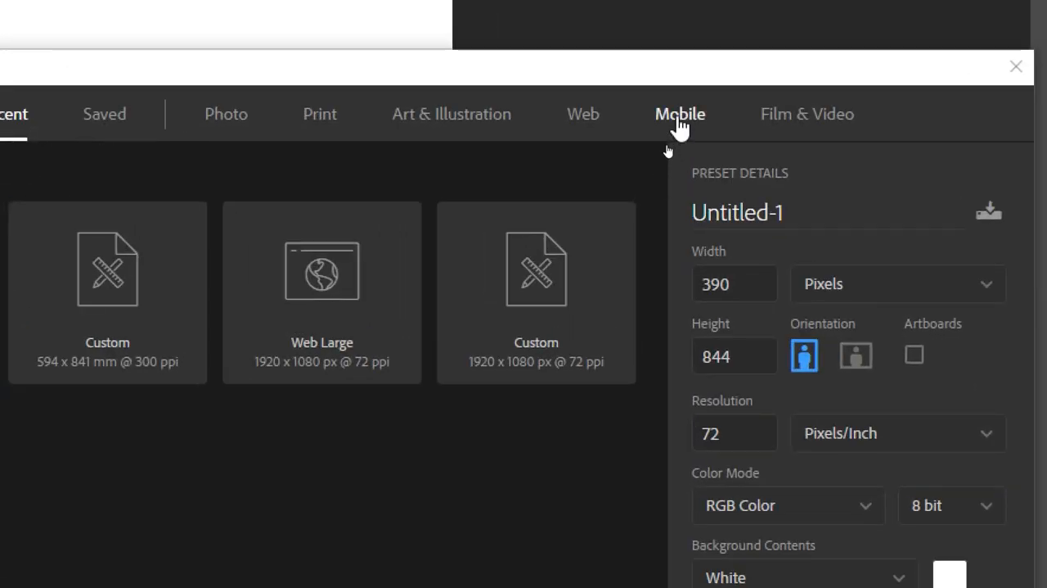
left_click(584, 119)
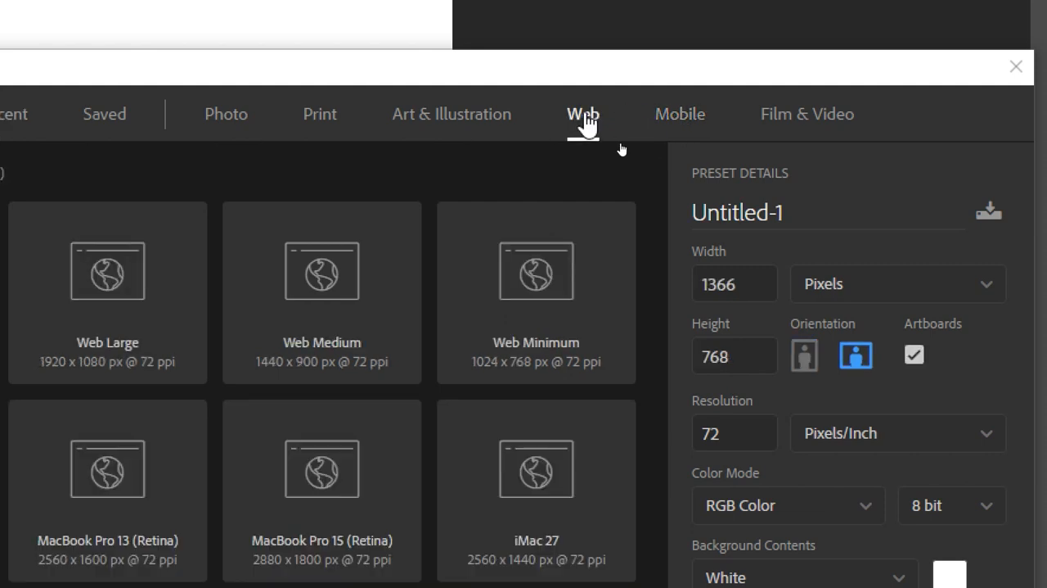
left_click(667, 123)
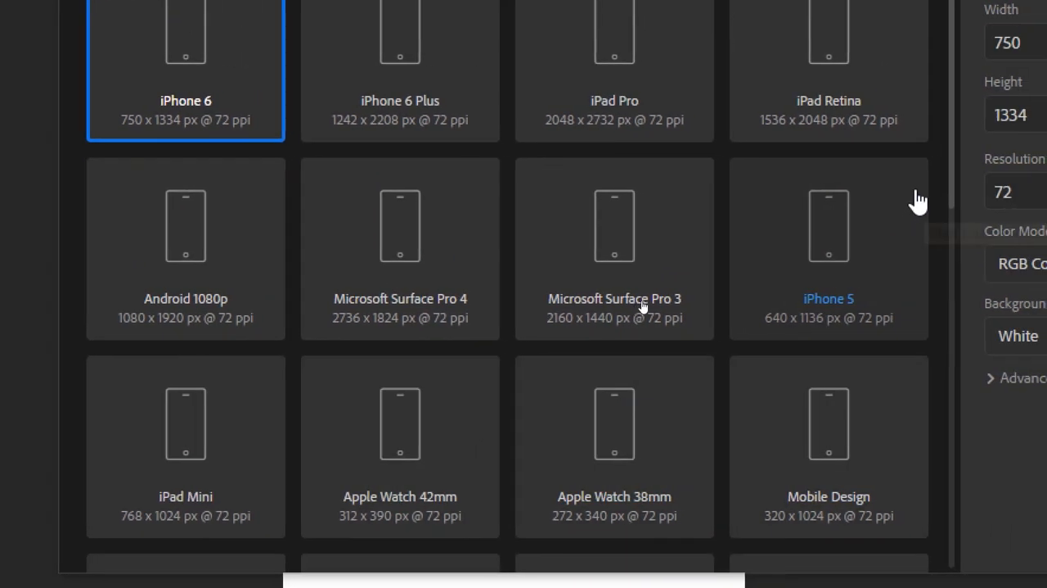
left_click_drag(952, 188, 905, 355)
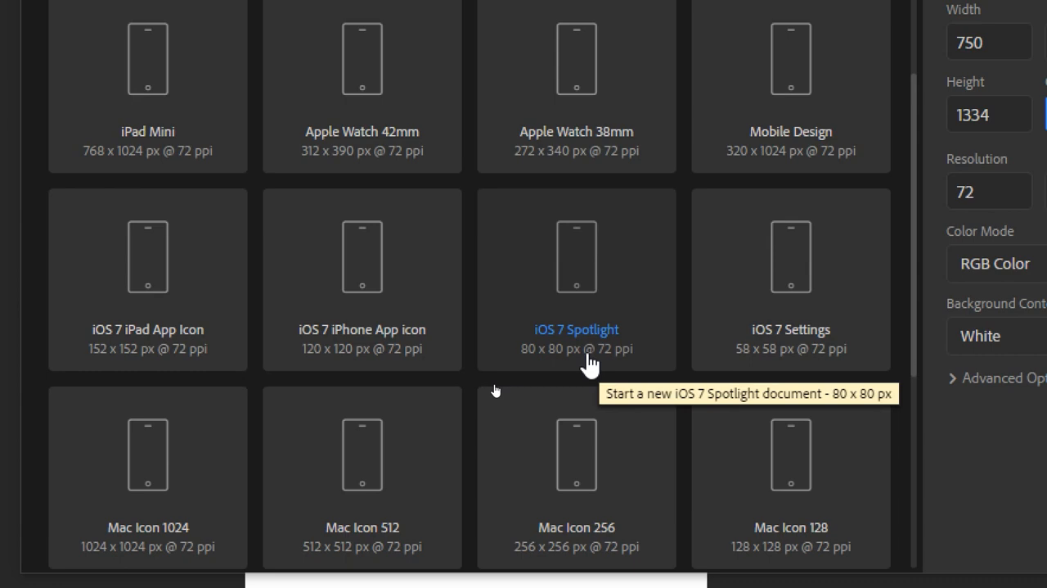
scroll(589, 365, "down", 5)
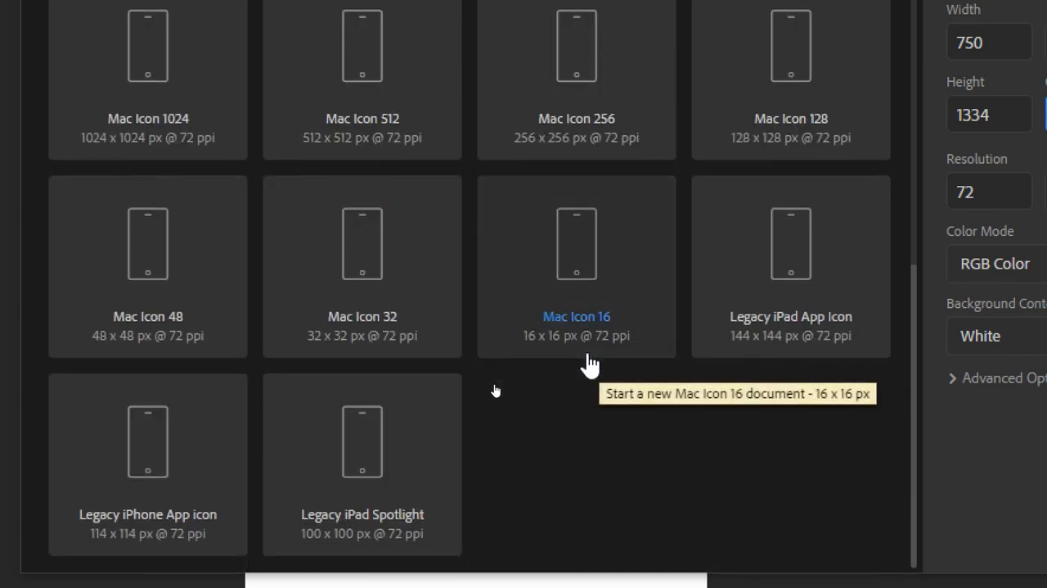
scroll(589, 366, "up", 6)
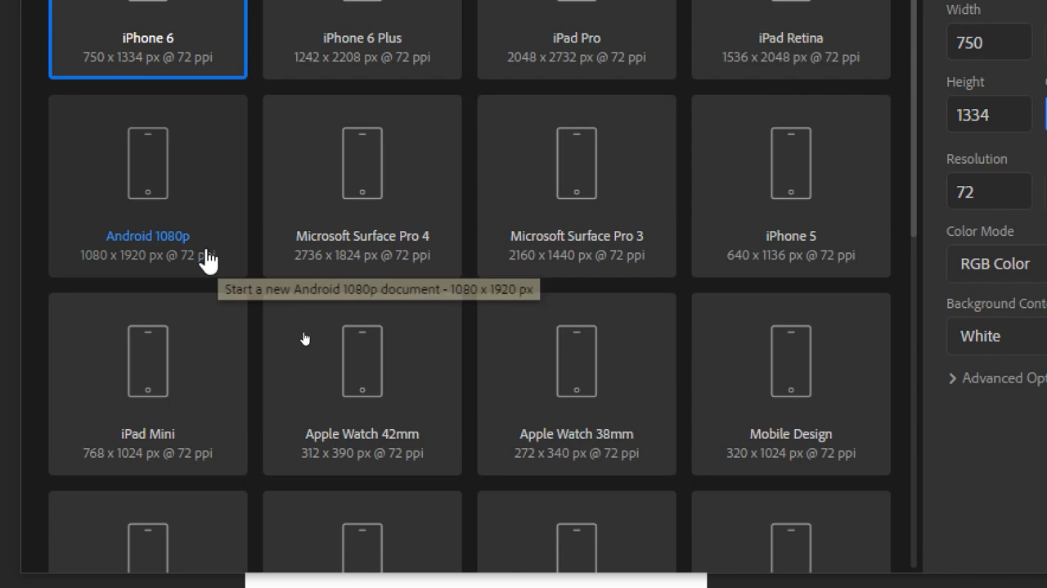
scroll(209, 260, "up", 1)
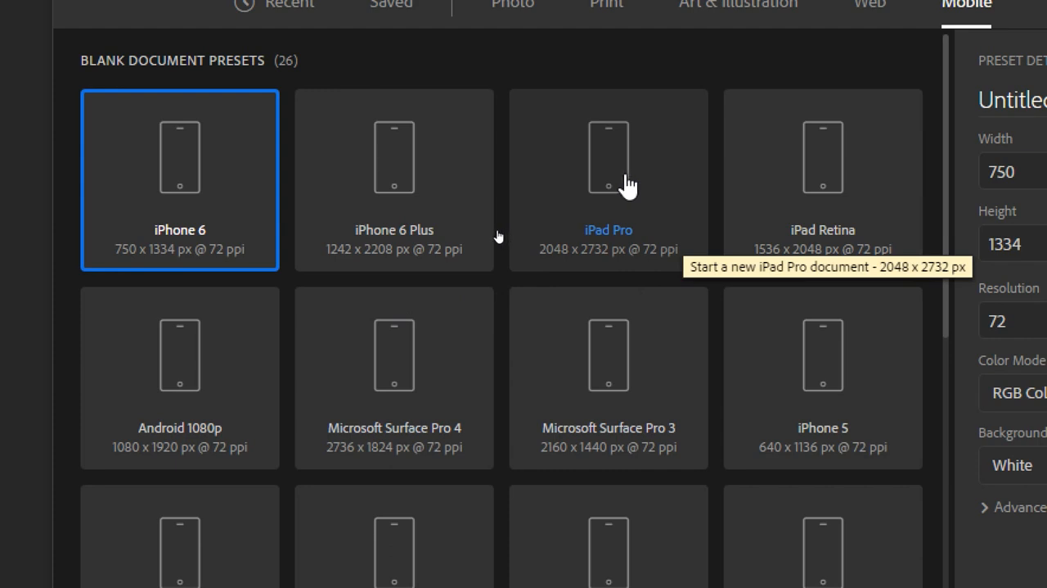
Step: Create a new document from the iPhone 5 mobile preset, 640 x 1136 px at 72 ppi
scroll(860, 458, "down", 1)
scroll(606, 480, "down", 1)
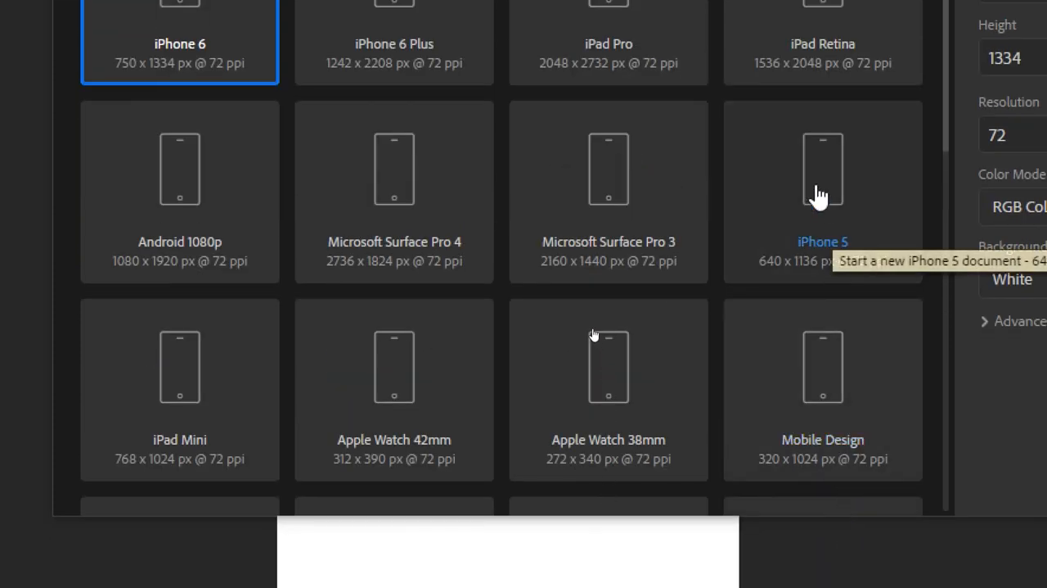
left_click(819, 197)
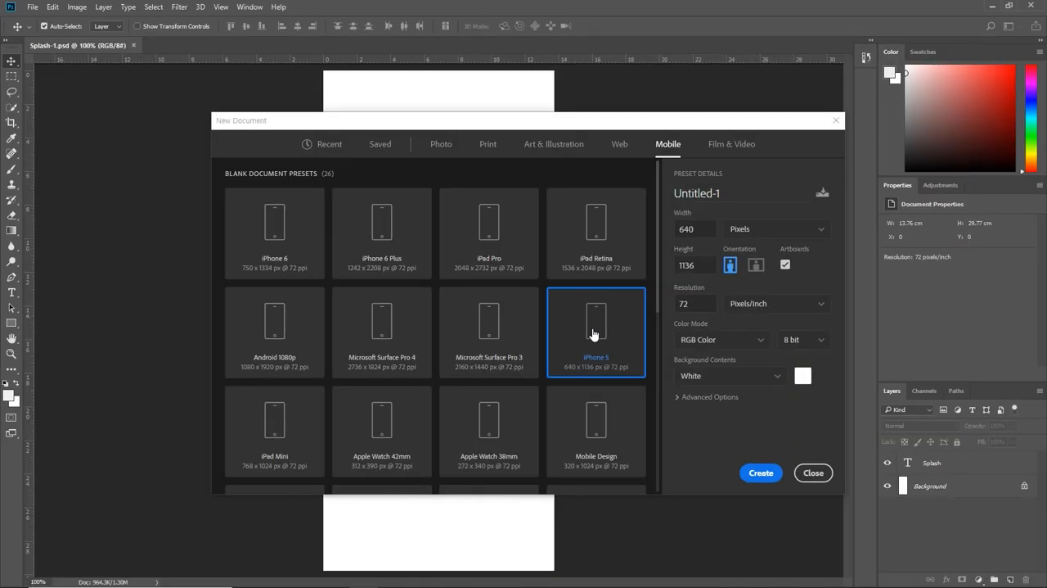
double_click(593, 334)
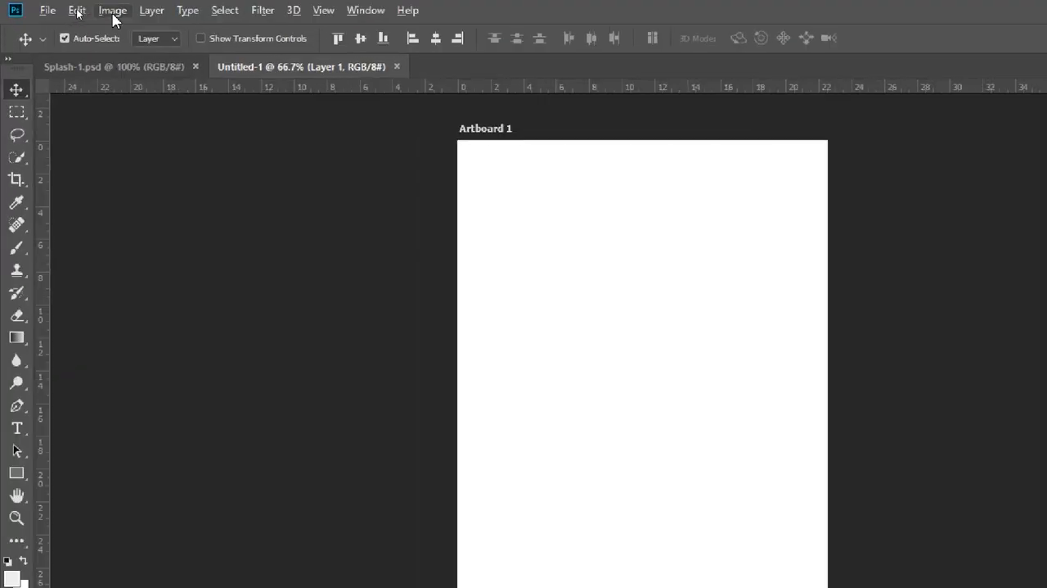
Step: Check the new artboard document's pixel dimensions and resolution in Image Size without changing anything
left_click(113, 10)
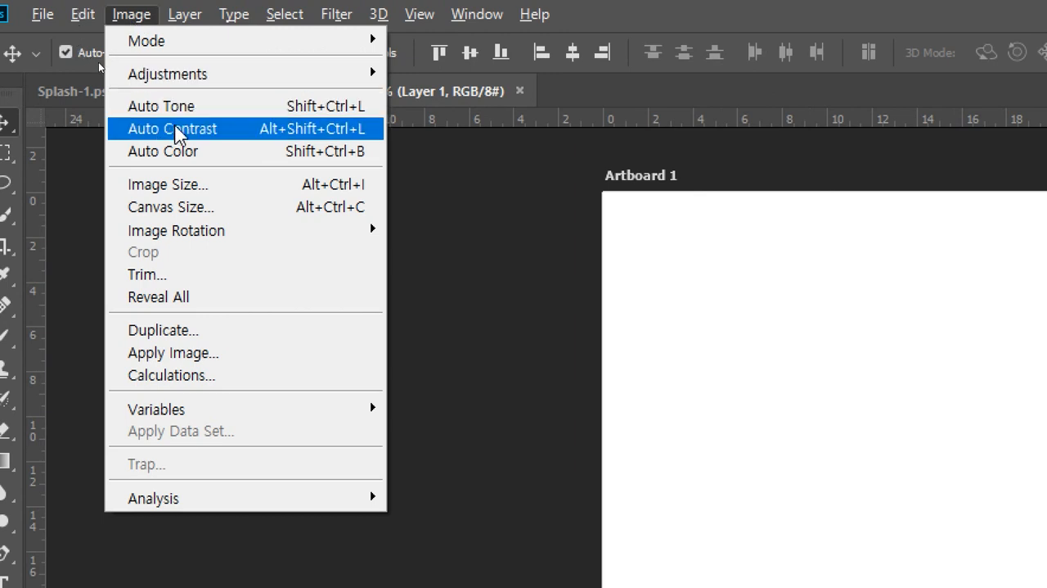
left_click(233, 189)
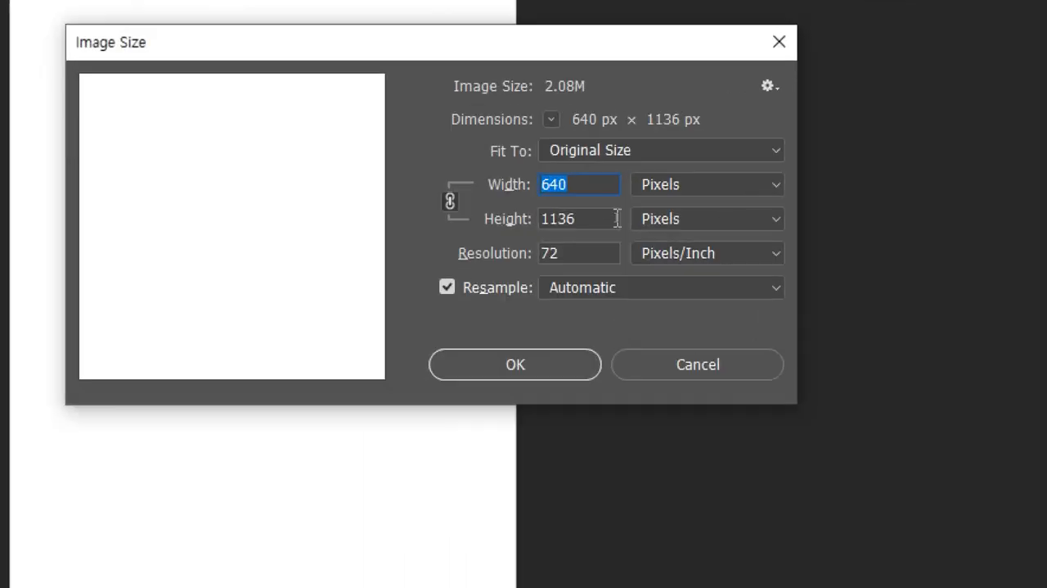
key("alt")
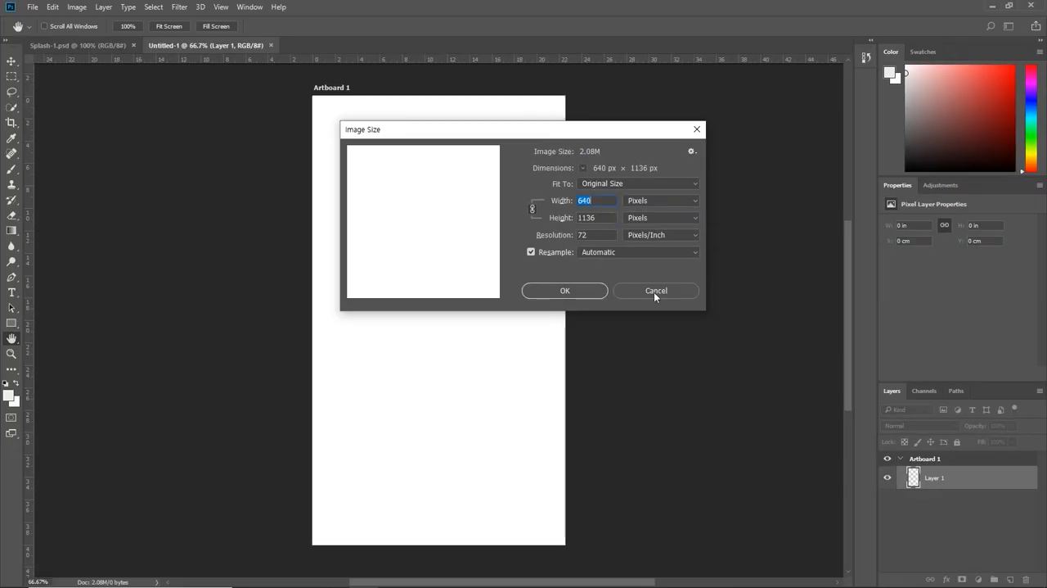
left_click(654, 291)
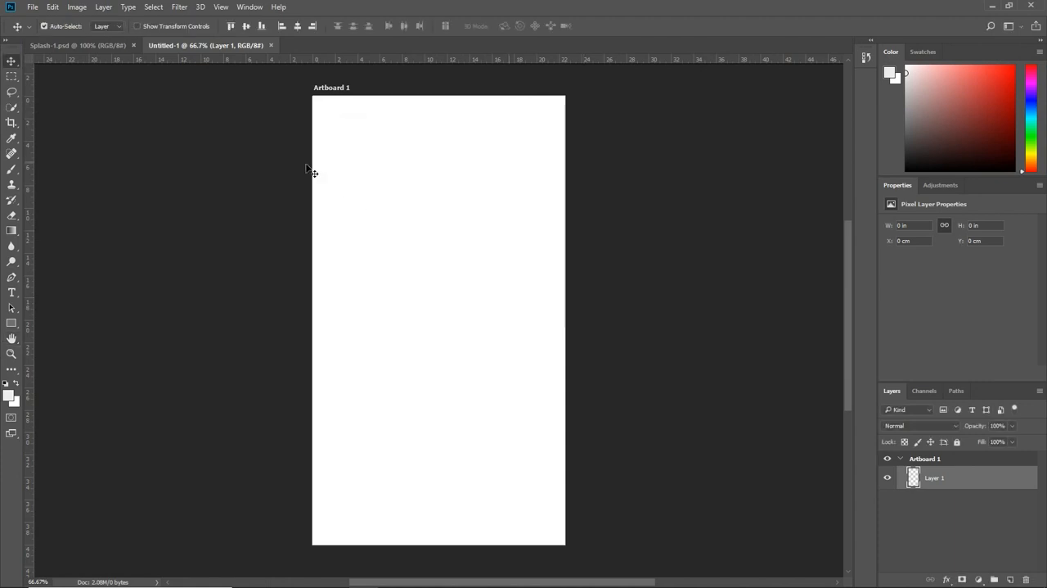
Step: Compare the Splash-1.psd document with the new blank artboard document by alternating between them
left_click(98, 45)
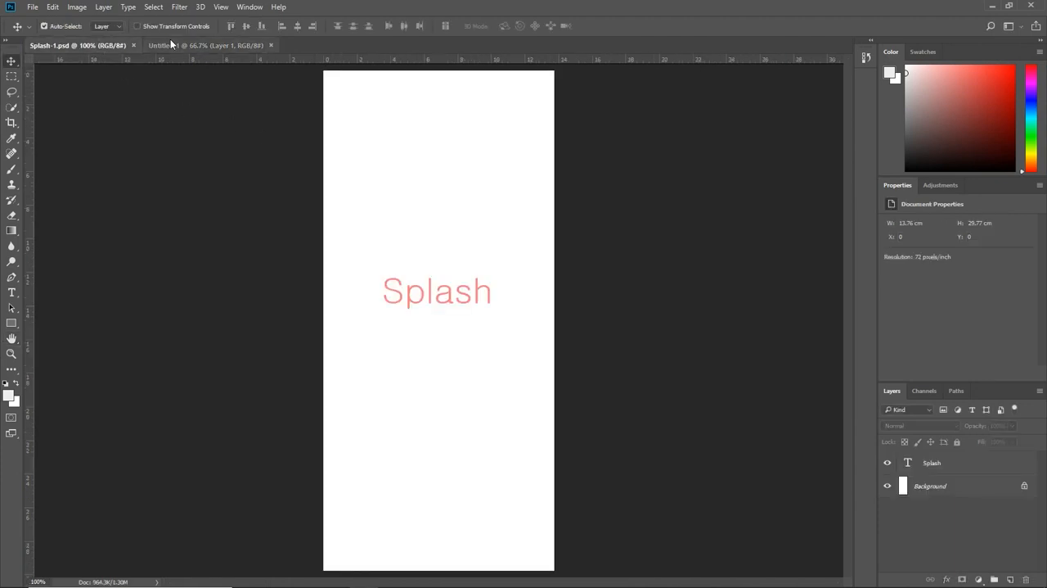
left_click(218, 46)
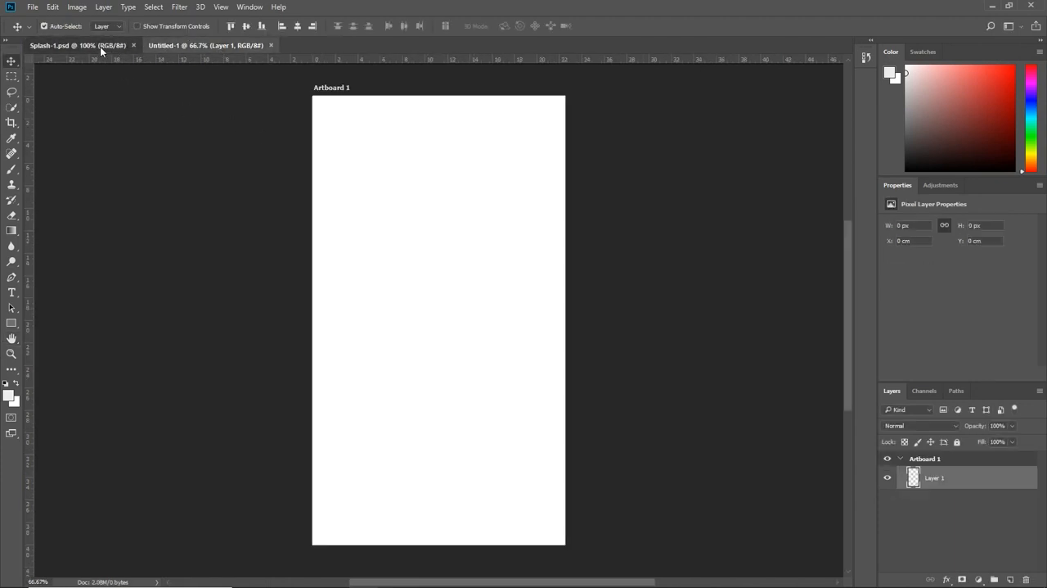
left_click(100, 47)
left_click(198, 44)
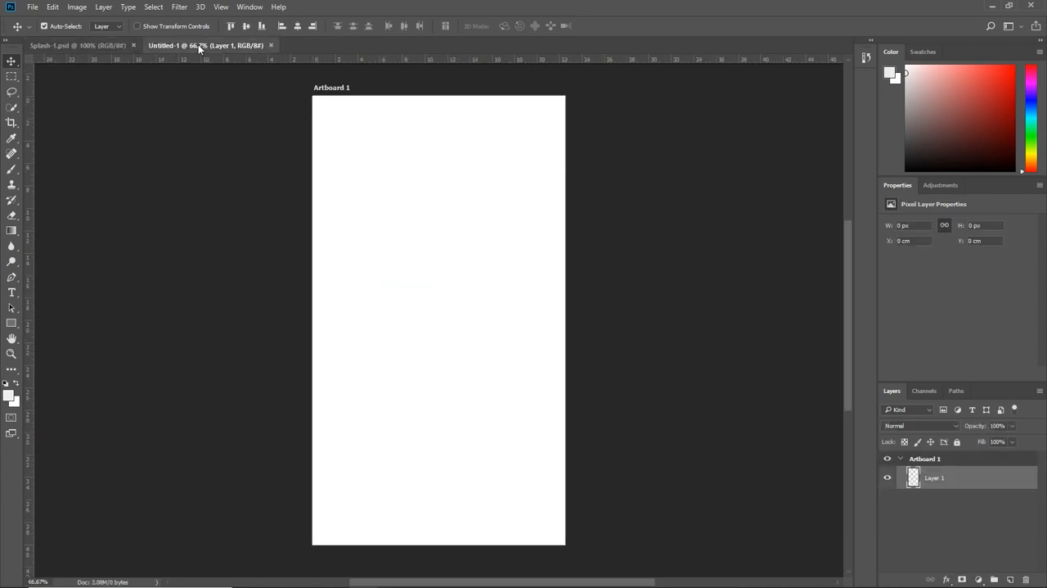
Step: In Splash-1.psd, preview fonts on the Splash text layer and change its font to Cafe24 Danjunghae
left_click(108, 47)
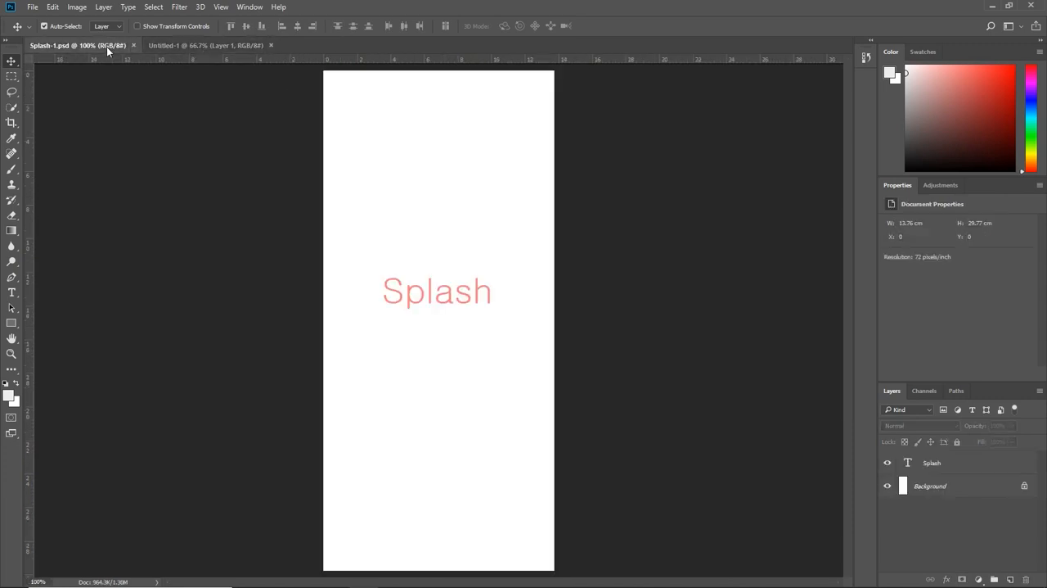
left_click(945, 463)
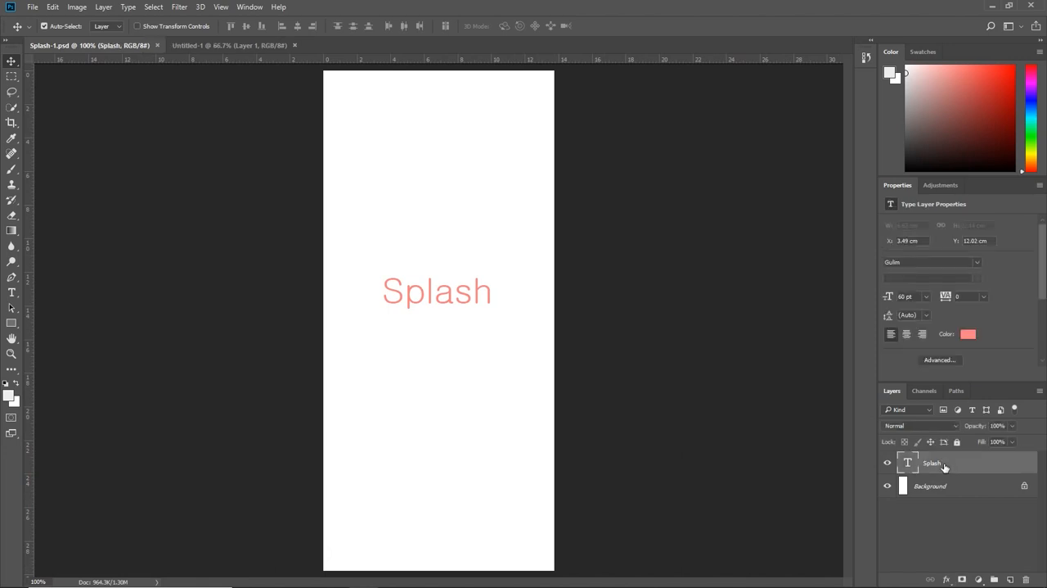
left_click(12, 293)
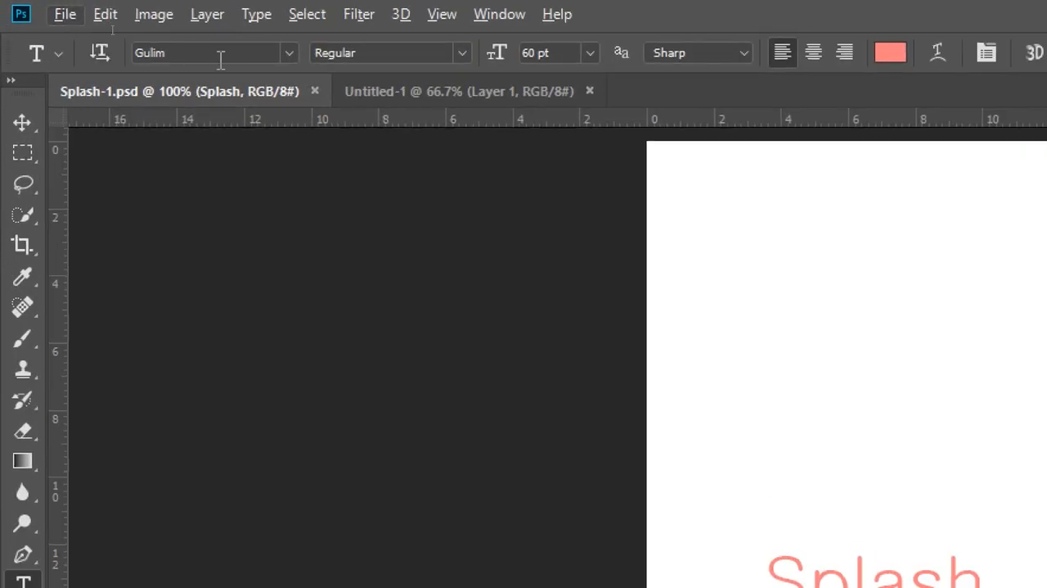
left_click(290, 52)
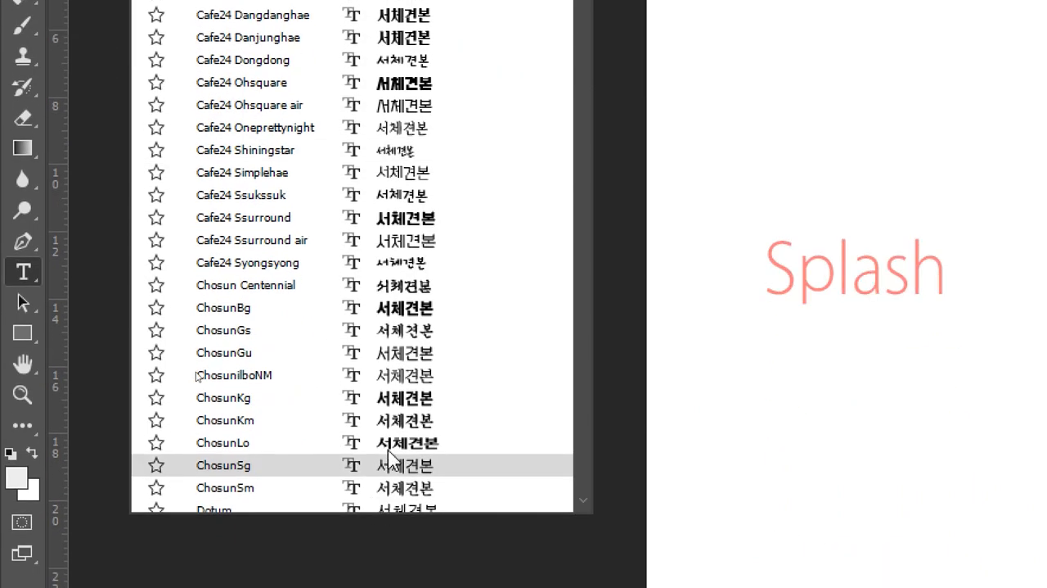
scroll(389, 452, "down", 4)
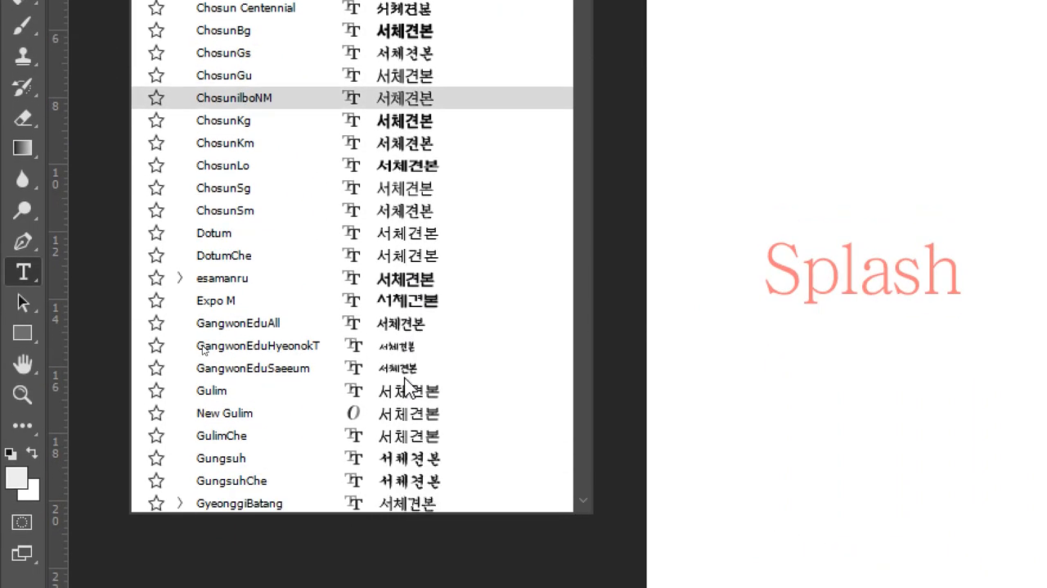
scroll(405, 383, "down", 1)
scroll(407, 384, "down", 1)
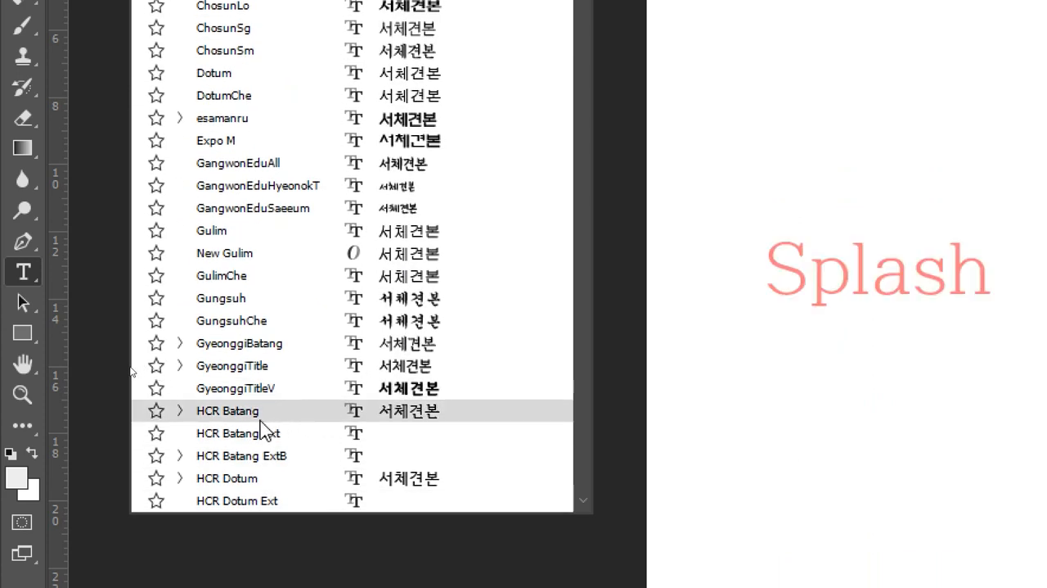
scroll(260, 426, "up", 5)
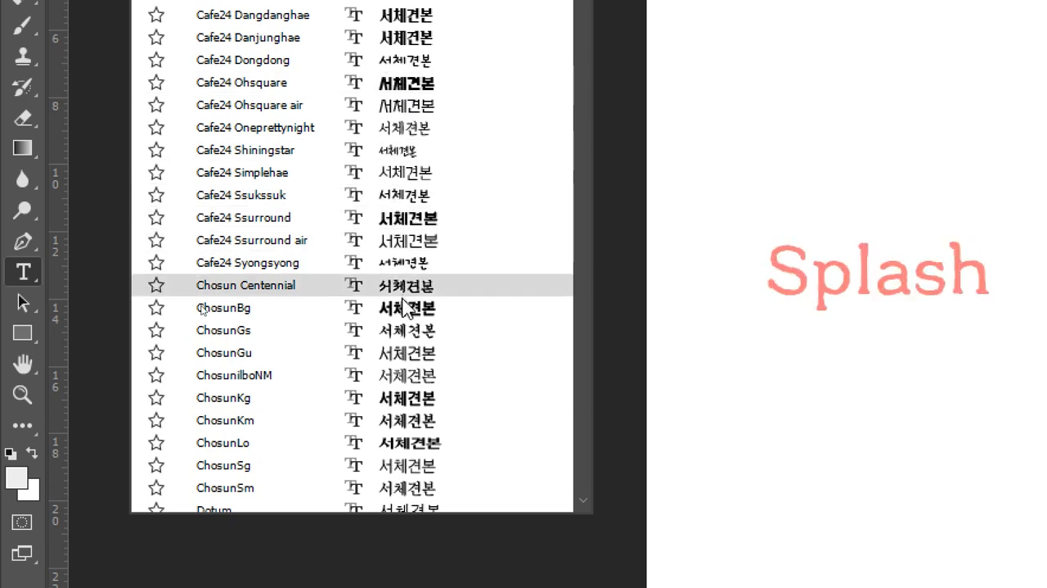
scroll(399, 164, "up", 4)
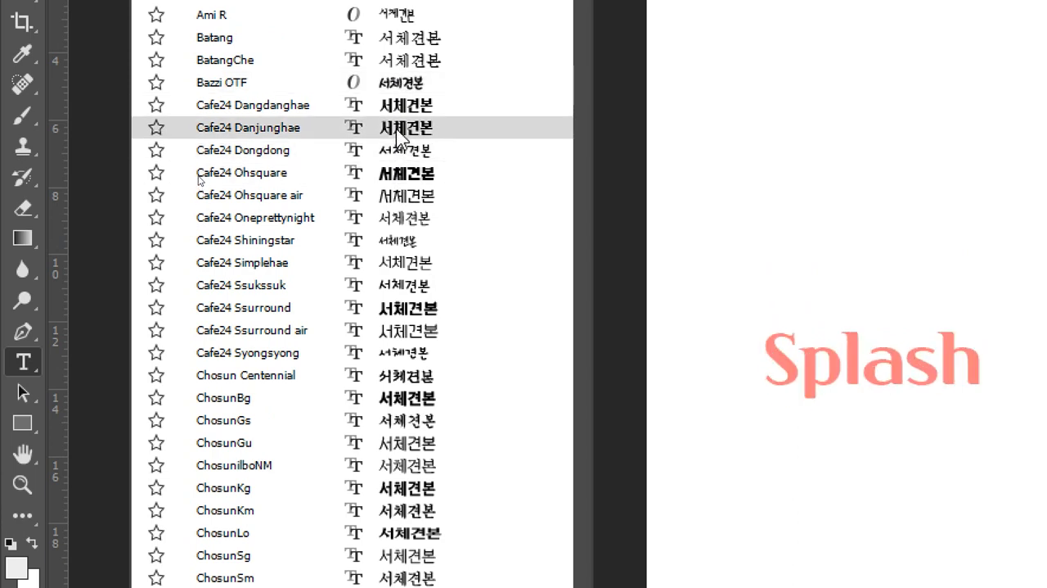
left_click(397, 128)
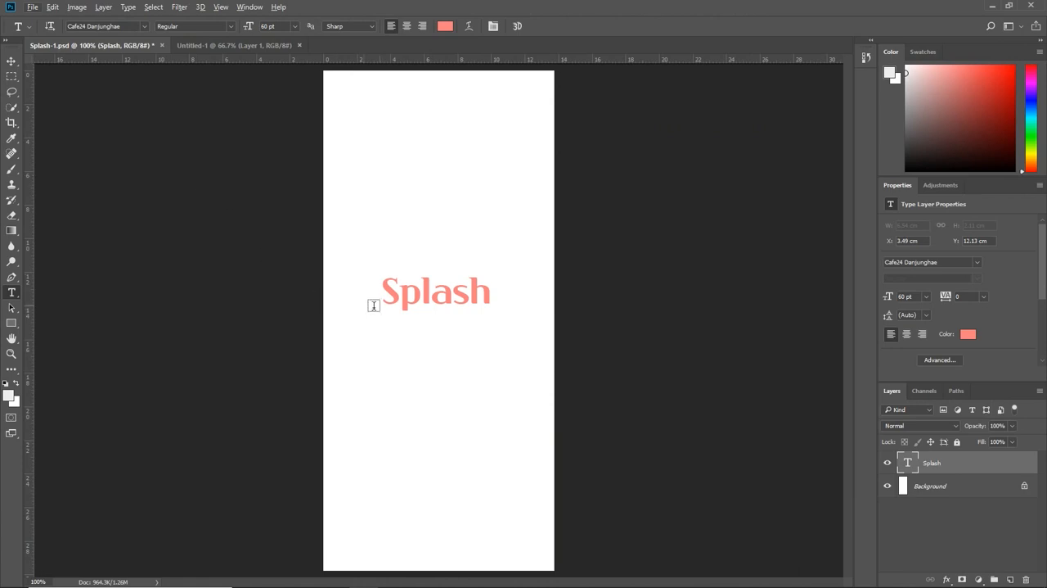
Step: Scale the Splash text to about 64.6 pt, centre it at about X 3.35 cm, Y 12.06 cm, and save the file
left_click(12, 60)
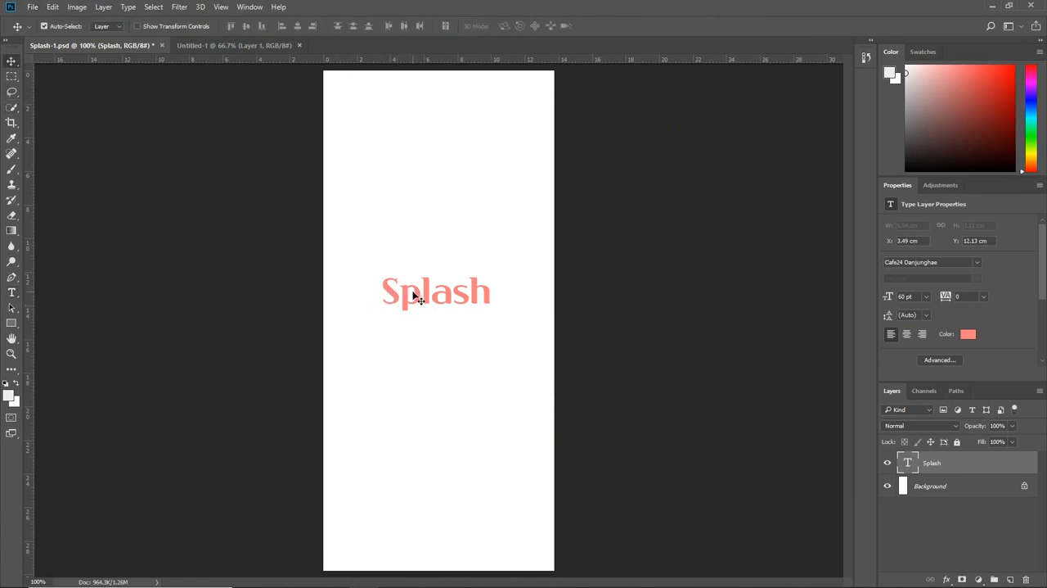
key("ctrl+t")
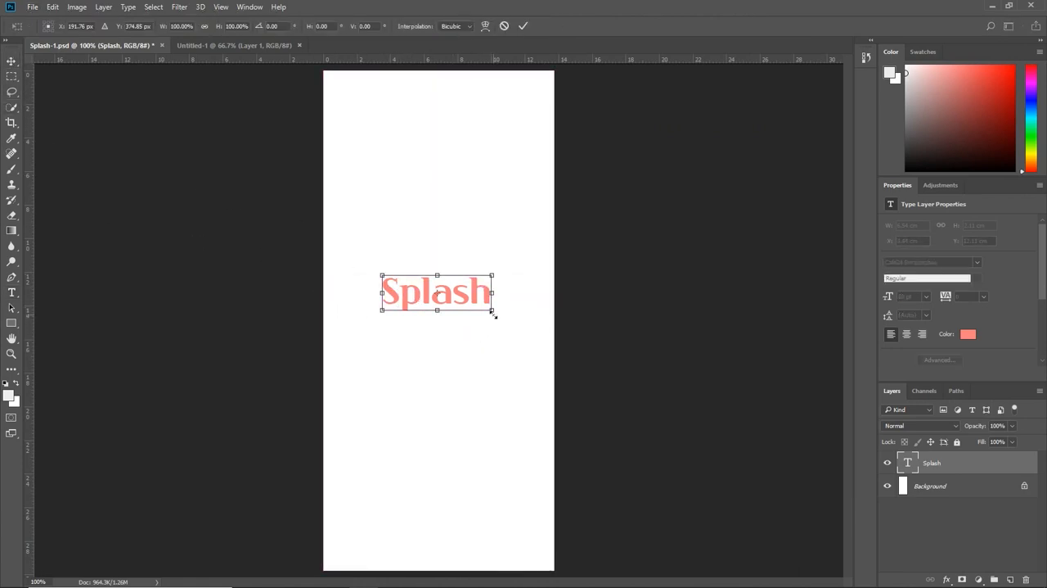
left_click_drag(493, 314, 473, 440)
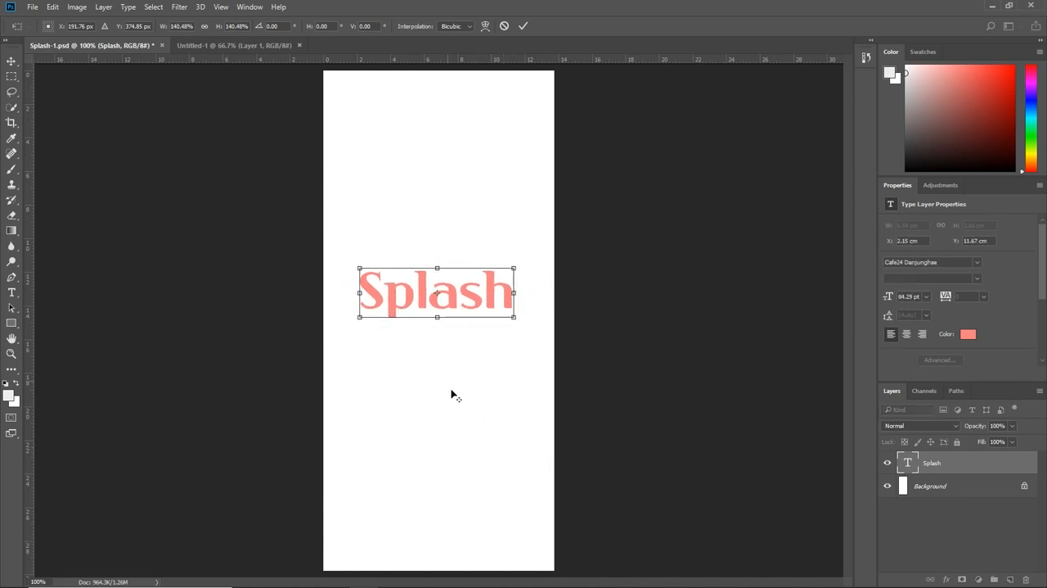
mouse_move(468, 300)
left_mouse_down()
mouse_move(426, 311)
mouse_move(453, 313)
mouse_move(440, 308)
mouse_move(471, 297)
left_mouse_up()
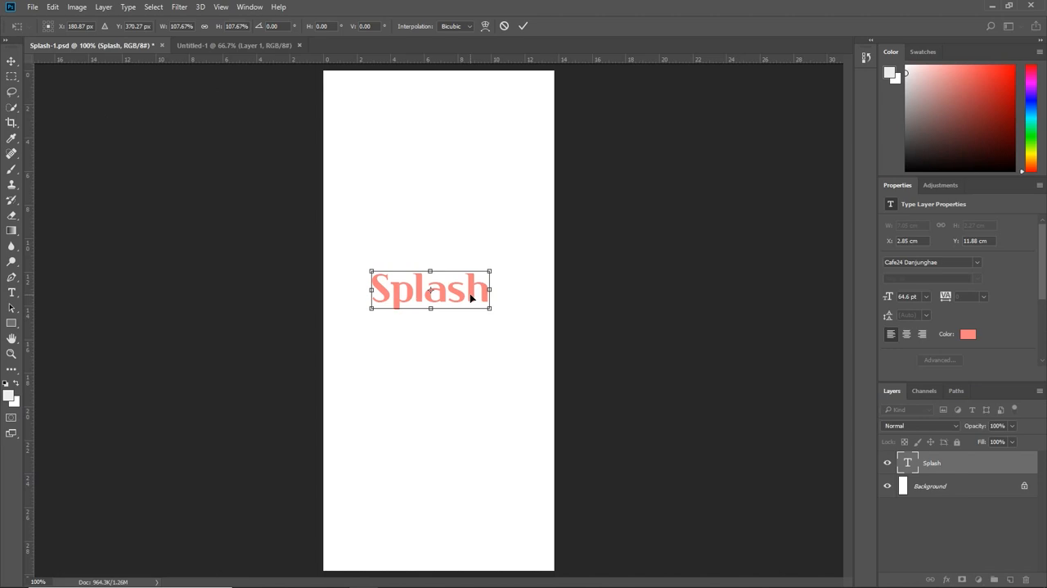
mouse_move(467, 297)
left_mouse_down()
mouse_move(414, 295)
mouse_move(447, 296)
mouse_move(414, 230)
mouse_move(458, 298)
left_mouse_up()
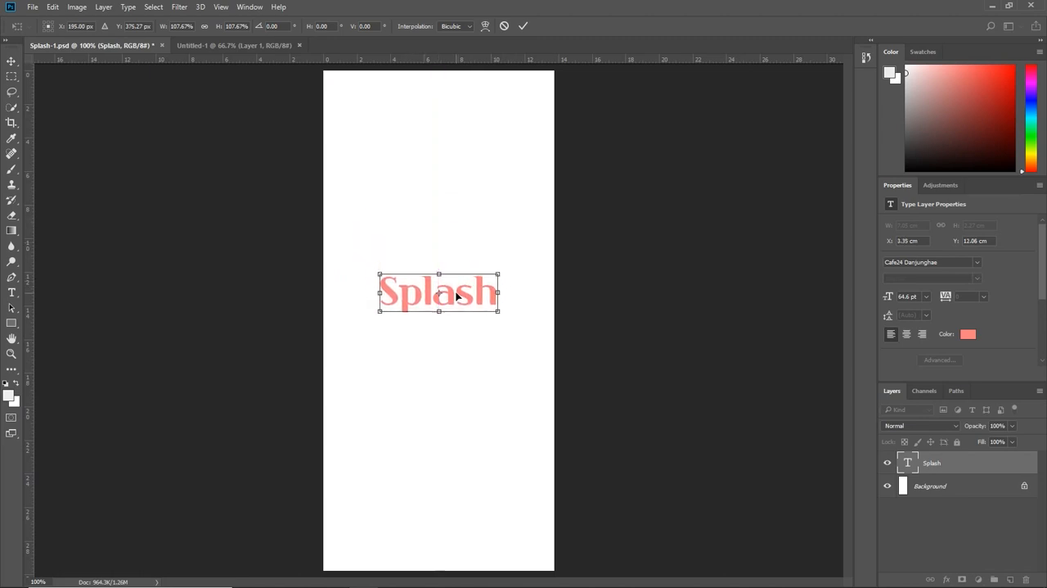
key("Return")
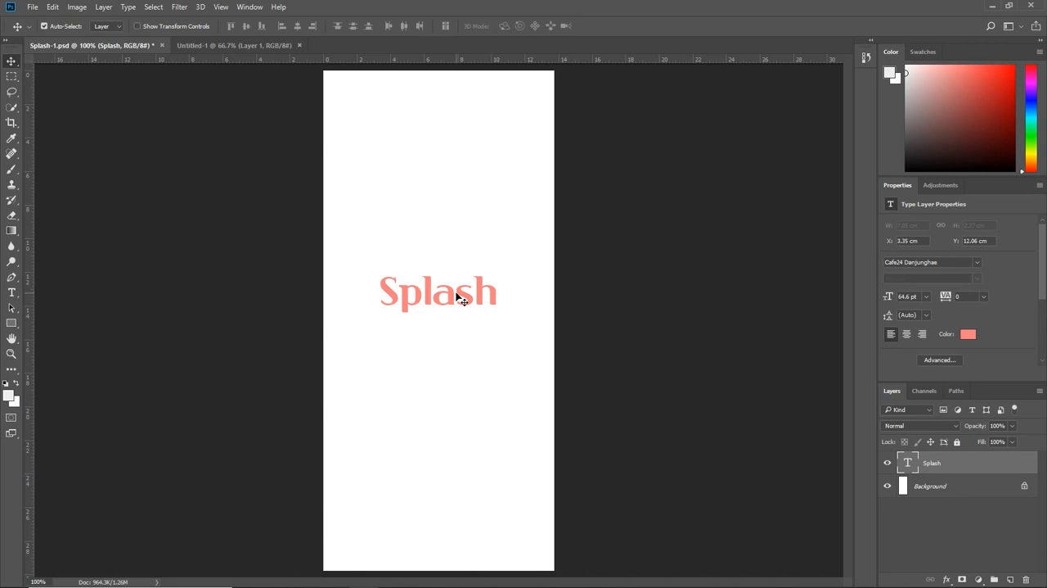
key("ctrl+s")
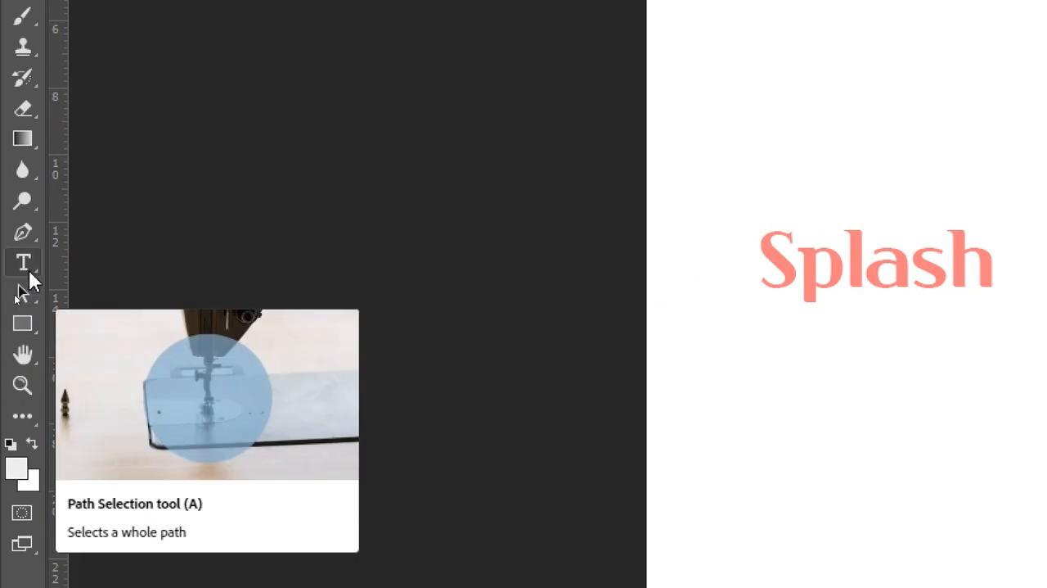
Step: Activate the Pen tool and set its drawing mode to Shape
right_click(31, 244)
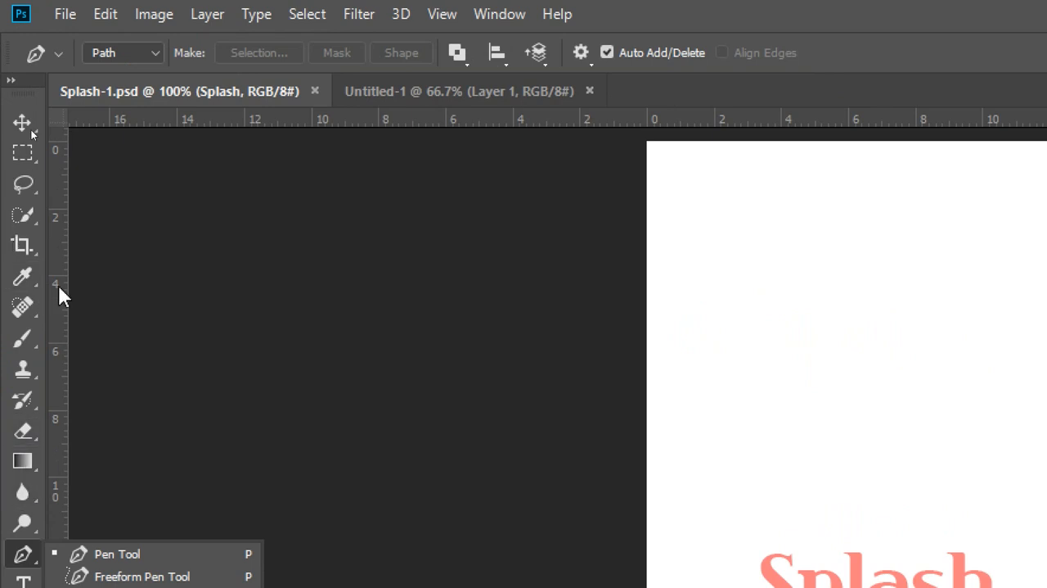
left_click(154, 55)
left_click(133, 74)
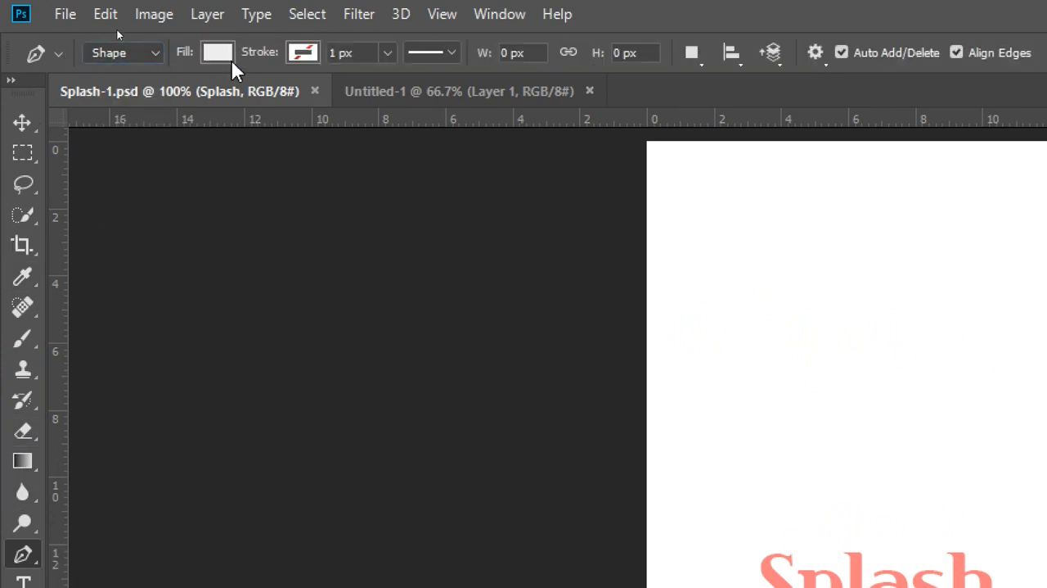
Step: Open the custom colour picker for the shape's fill and restrict it to web colors only
left_click(216, 53)
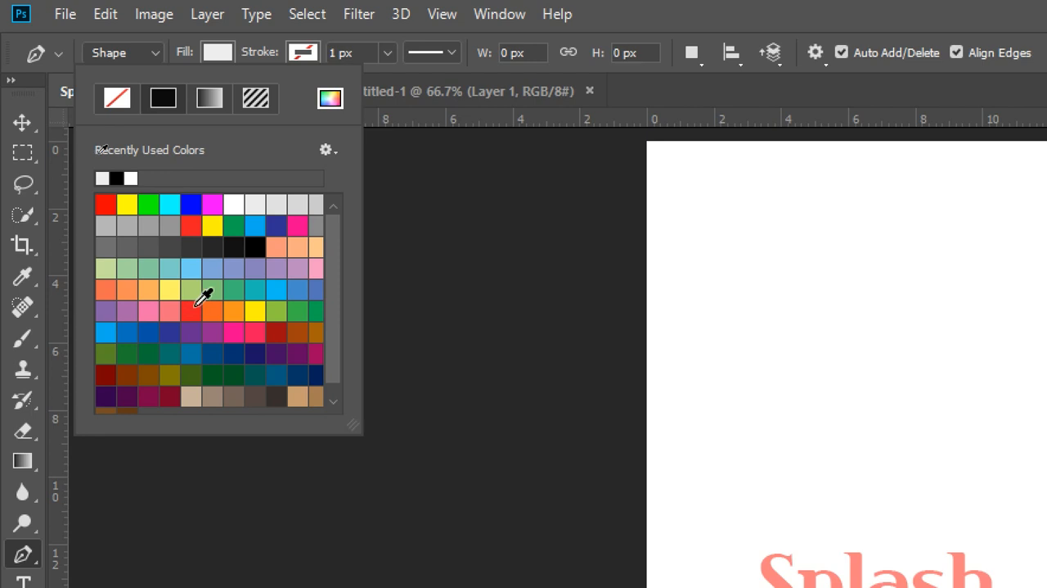
left_click(329, 99)
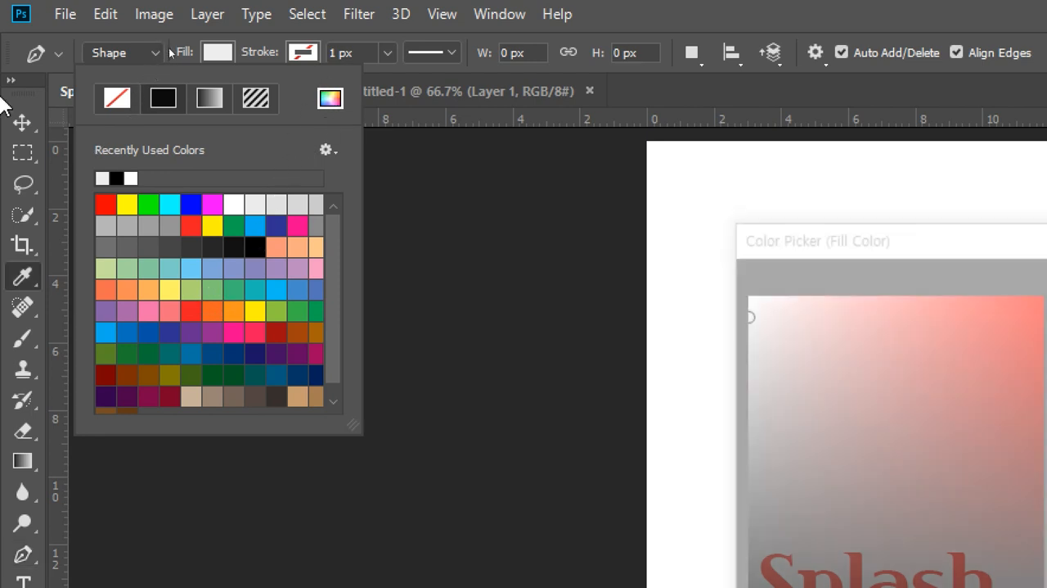
left_click_drag(869, 244, 475, 103)
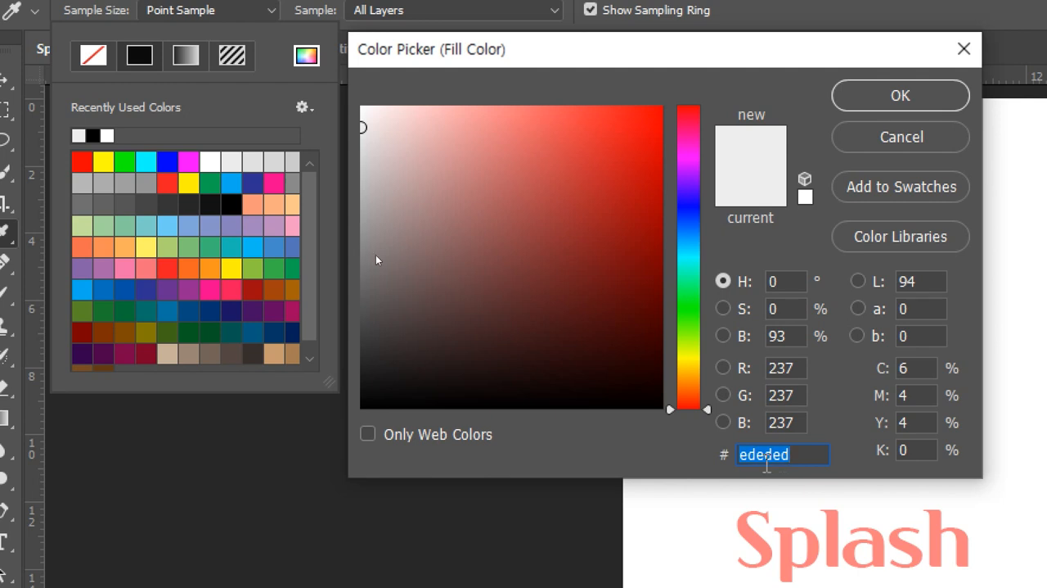
left_click(450, 429)
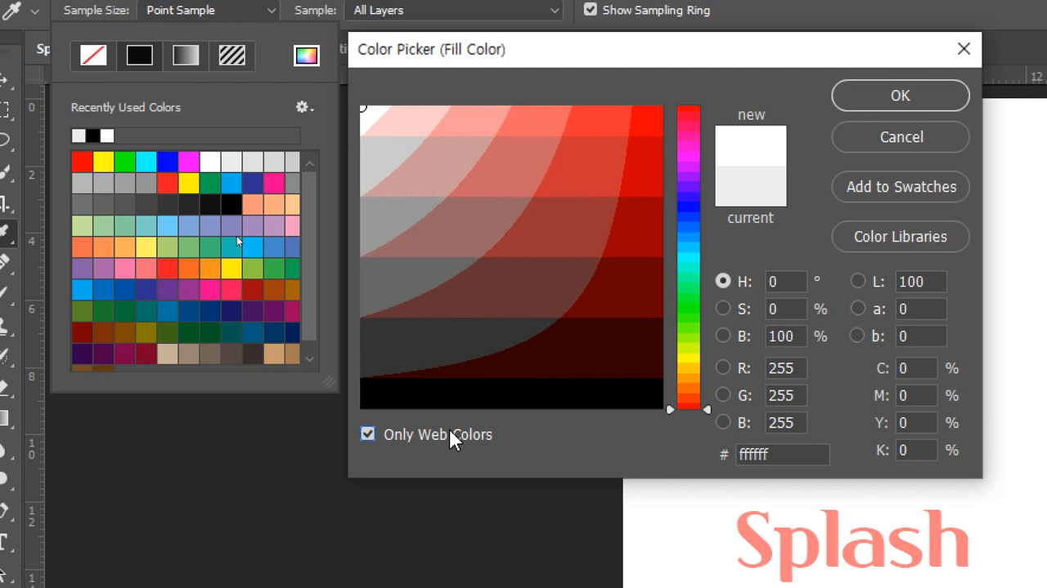
Step: Try web-safe blues such as 6666cc, 6666ff and 9999ff as the shape's fill colour
left_click(679, 209)
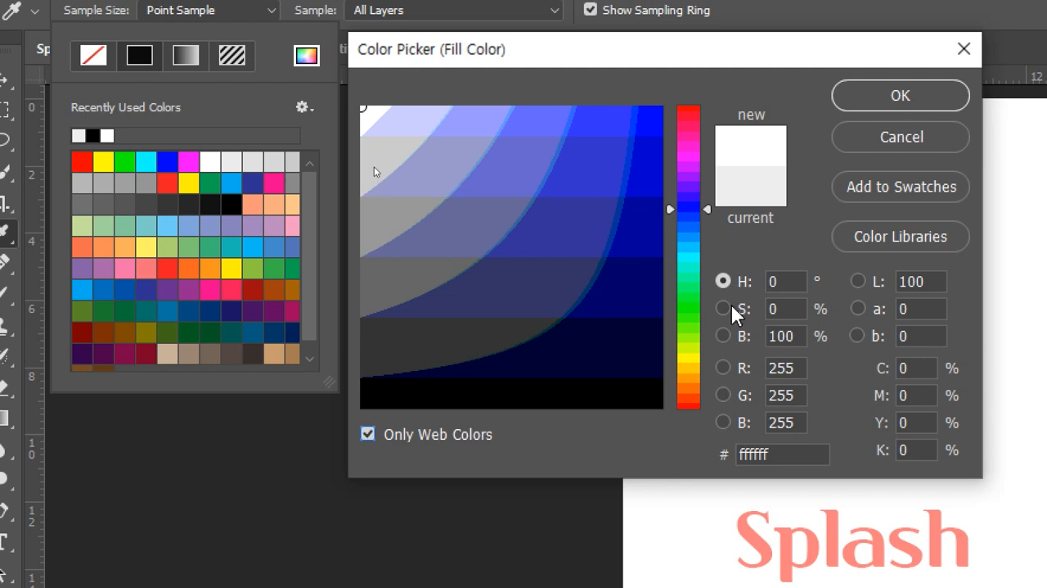
left_click(606, 161)
left_click(532, 163)
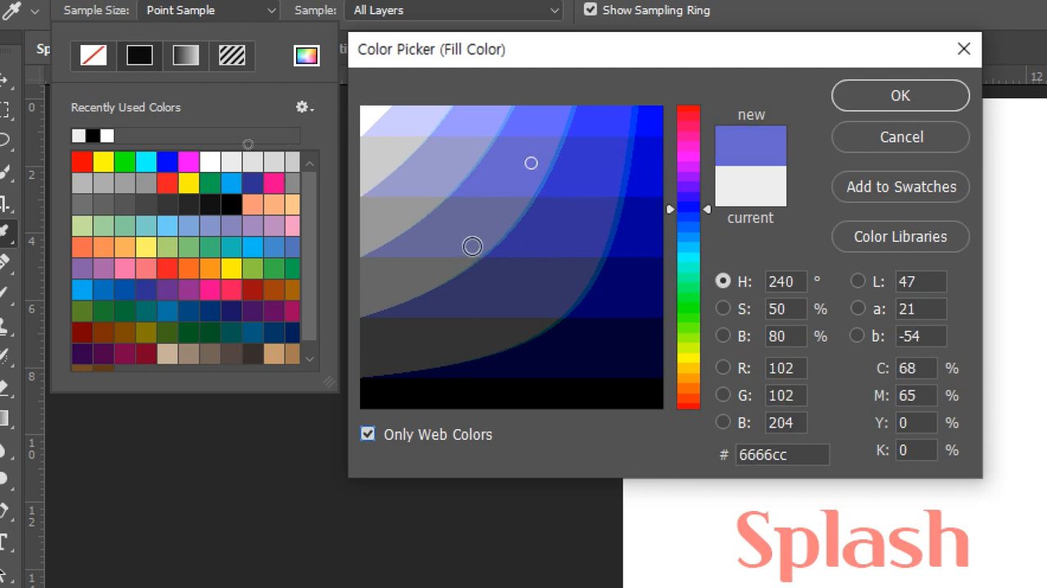
left_click(465, 241)
left_click(496, 177)
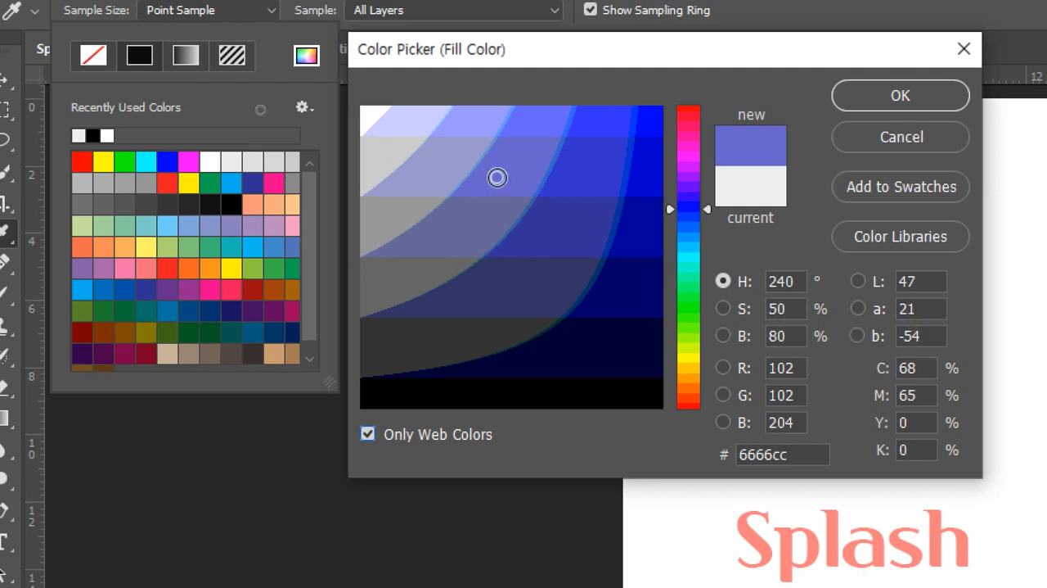
left_click(537, 117)
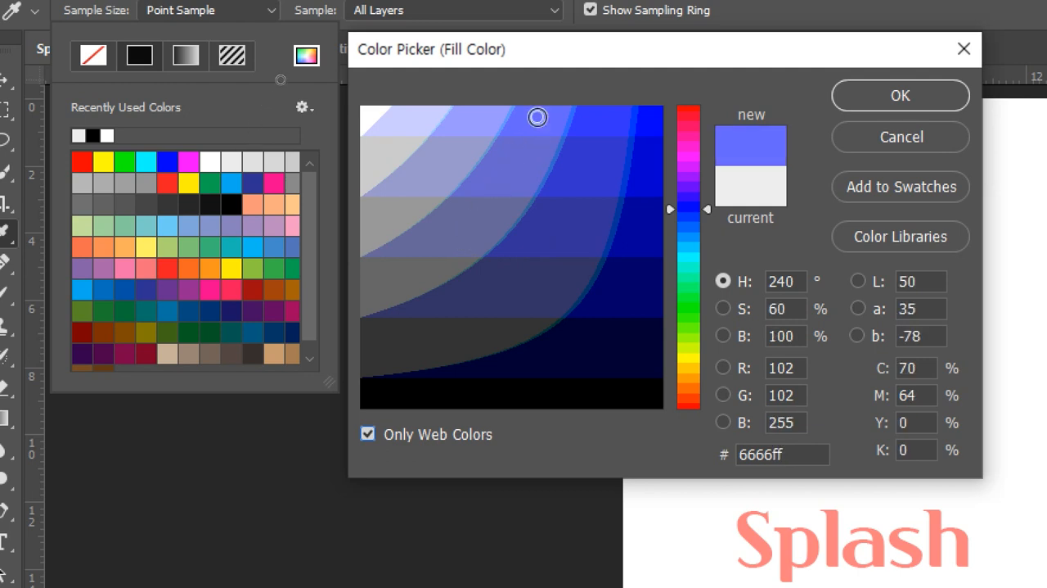
left_click(474, 118)
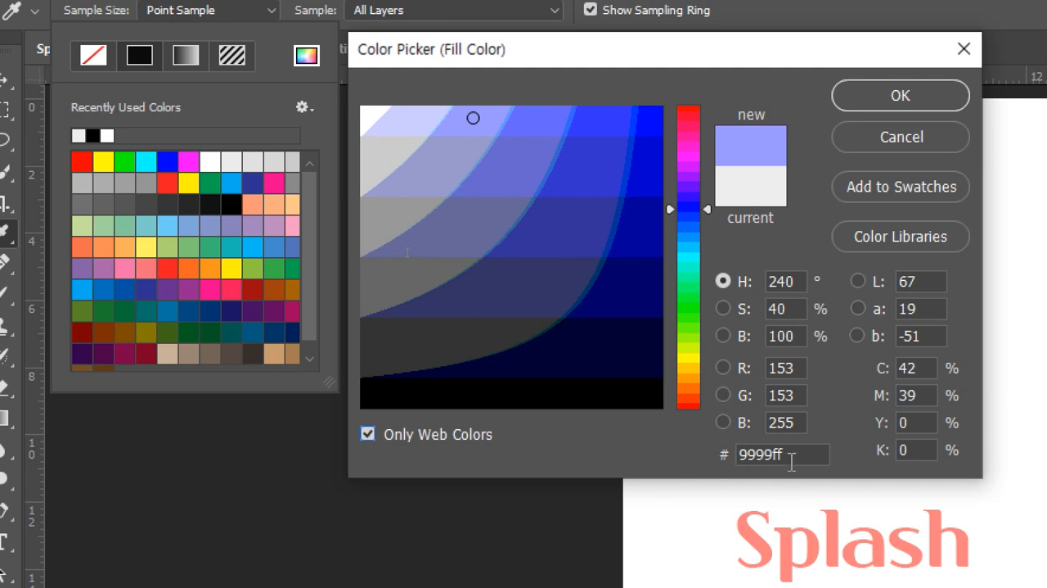
Step: Compare neighbouring blue hues and set the shape's fill to the web-safe colour 6699cc
left_click(690, 217)
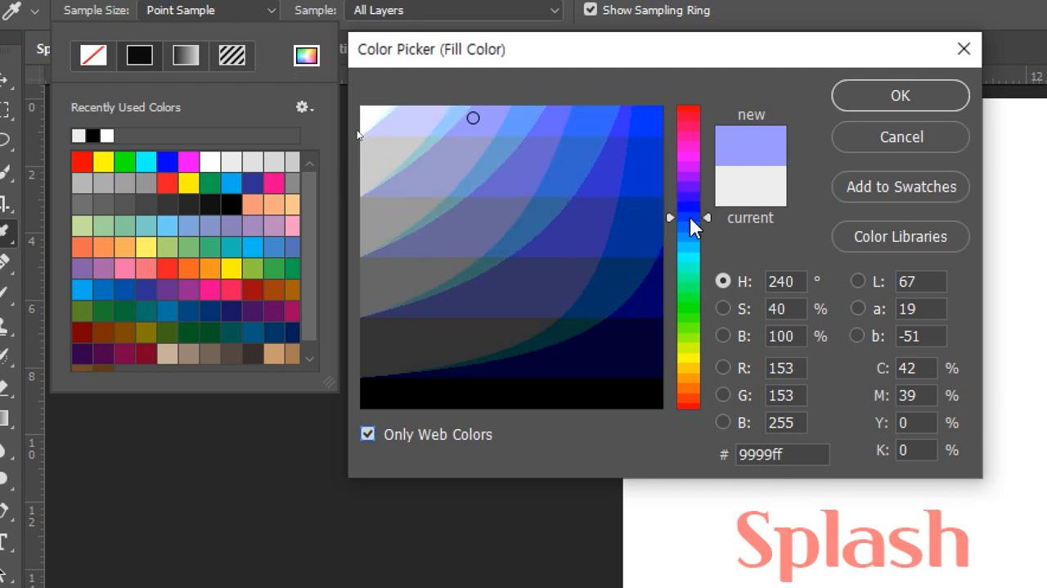
left_click(687, 229)
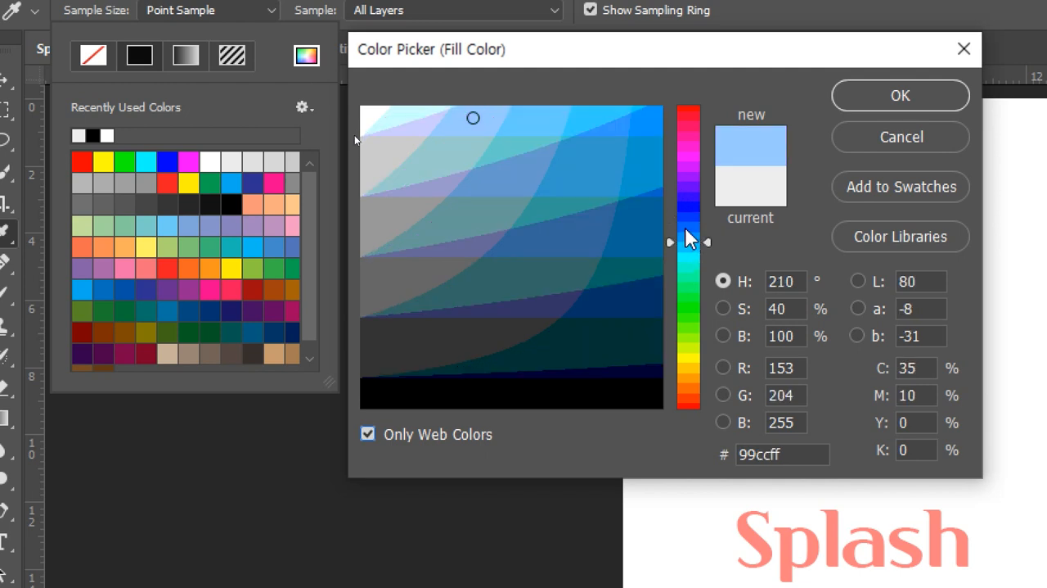
left_click(685, 203)
left_click(686, 218)
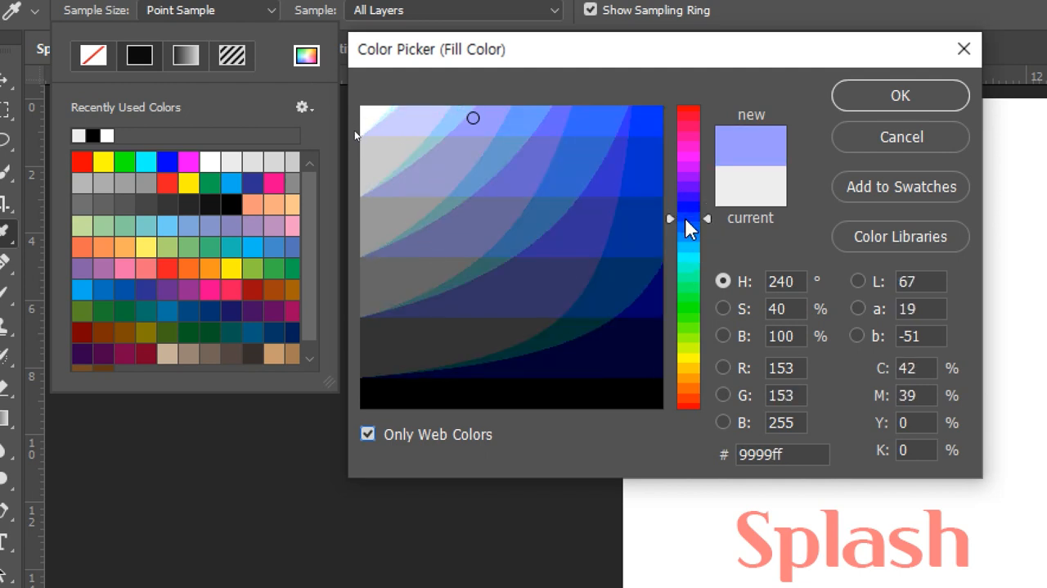
left_click(528, 171)
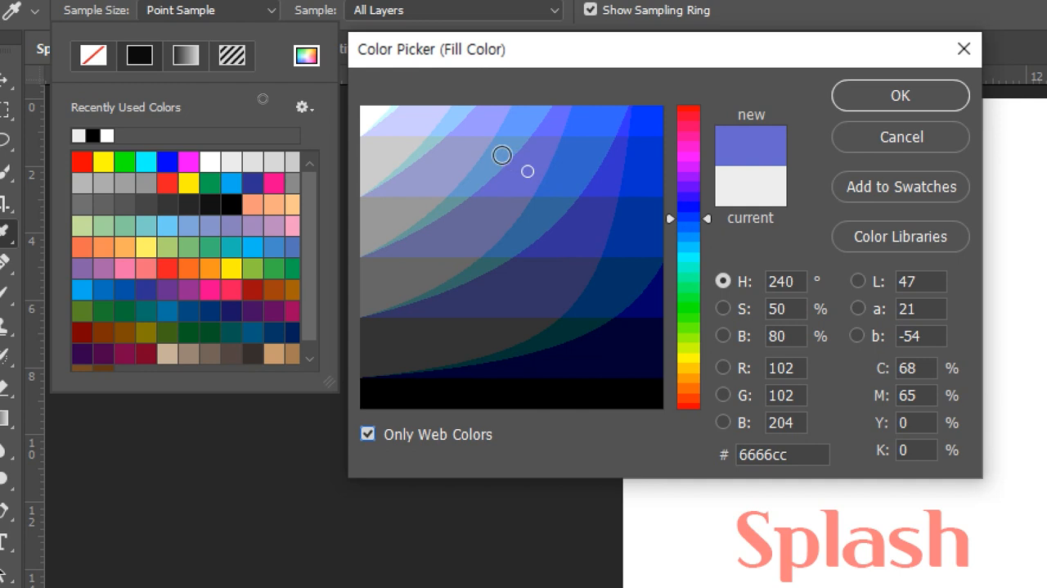
left_click(502, 155)
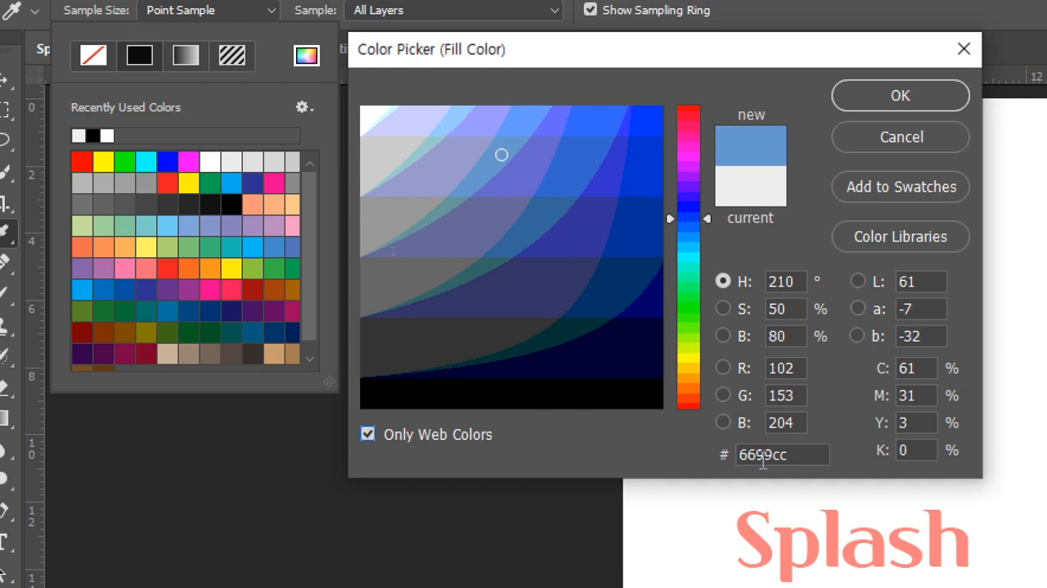
left_click(869, 104)
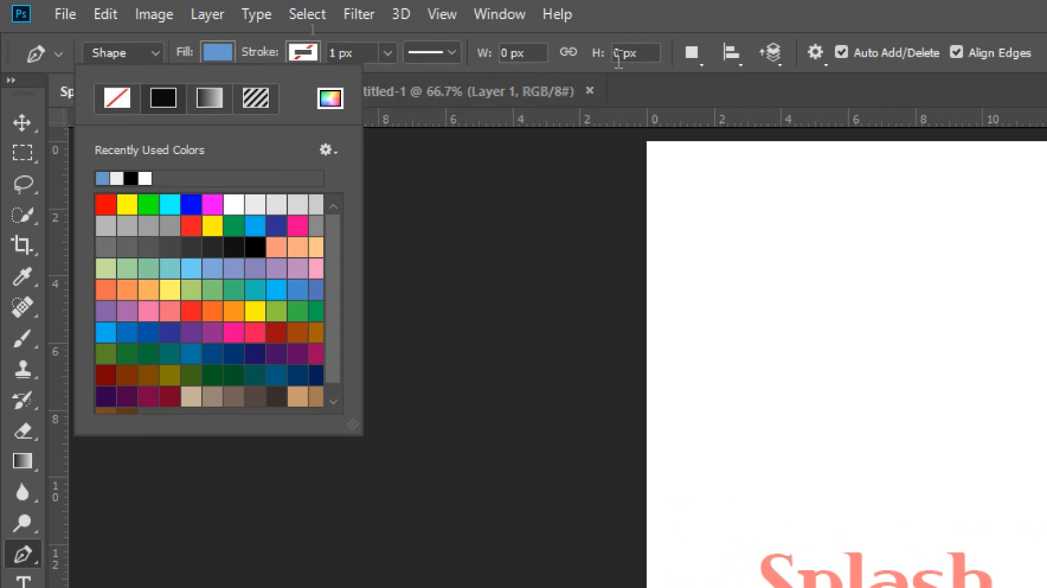
Step: With the path operation on New Layer, draw a closed four-point shape above the Splash text, about 107 by 160 px, with a curved right side
left_click(692, 54)
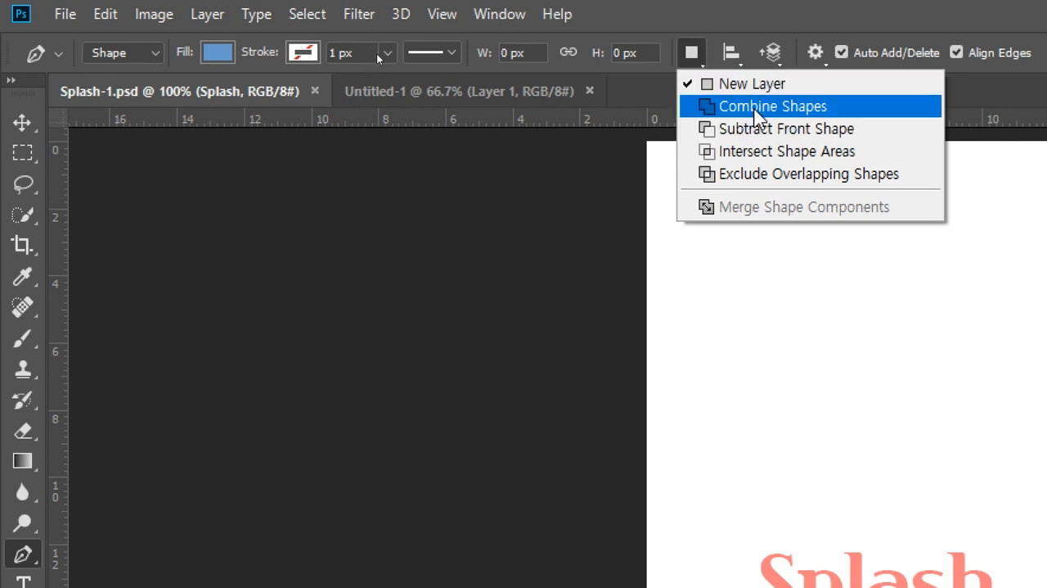
left_click(761, 83)
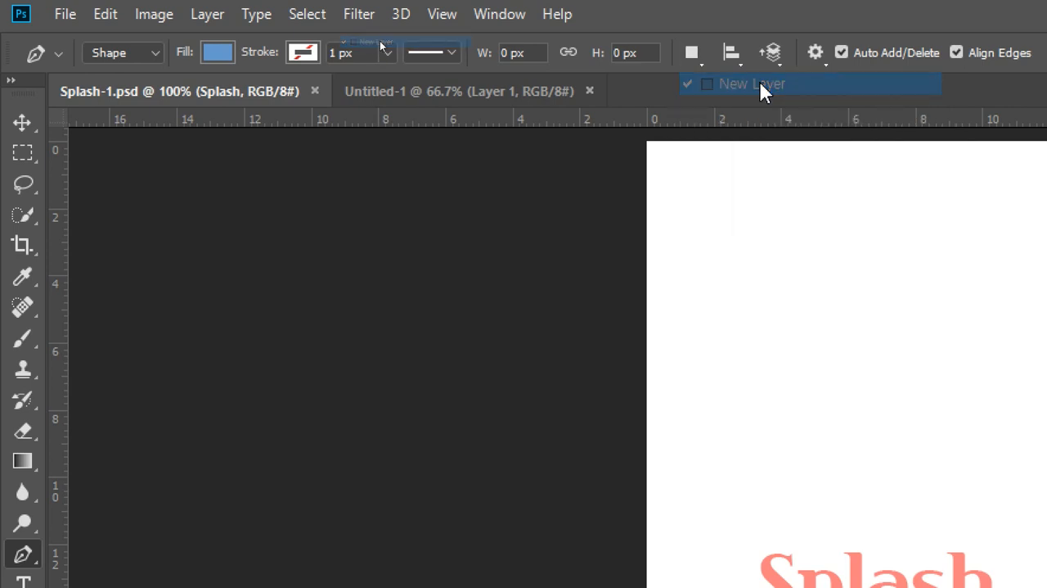
left_click(836, 250)
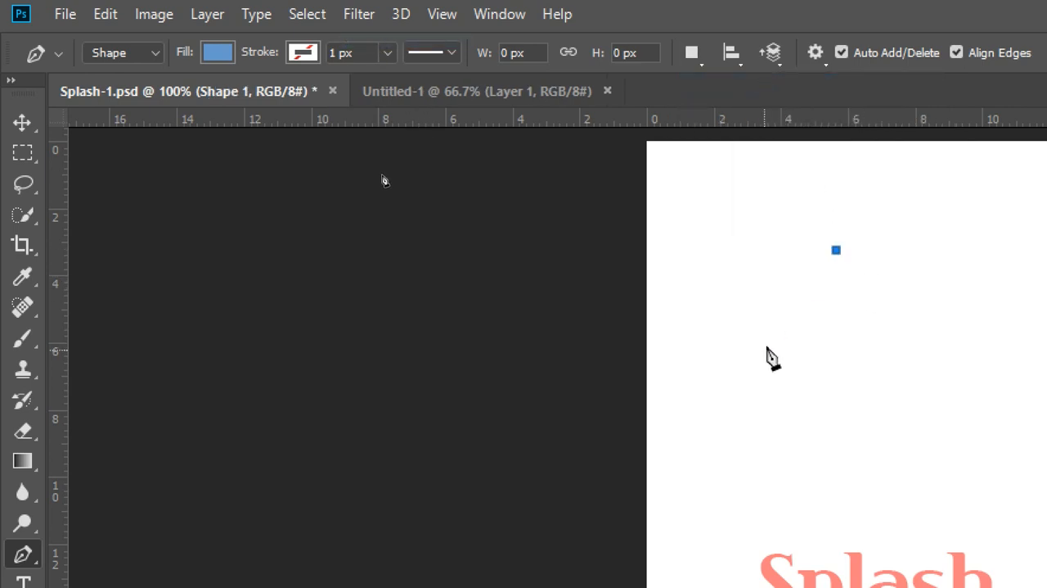
left_click(741, 363)
left_click(805, 439)
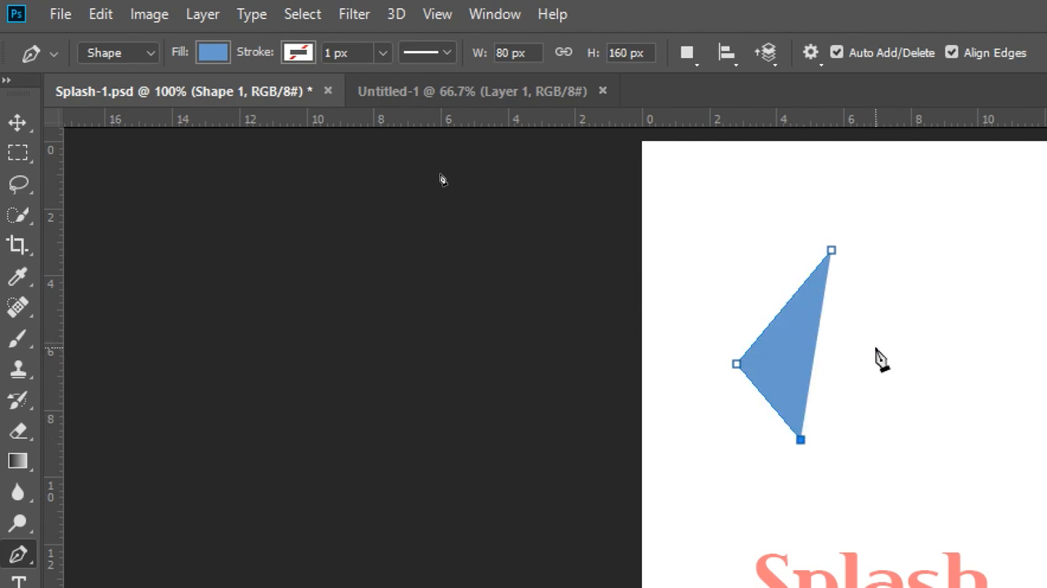
left_click_drag(863, 353, 866, 309)
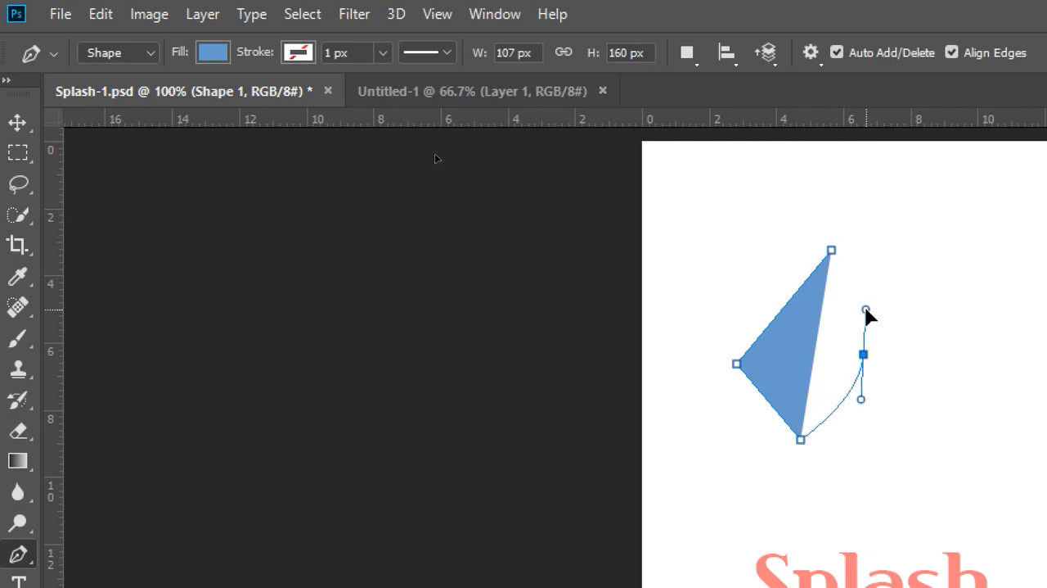
left_click(831, 251)
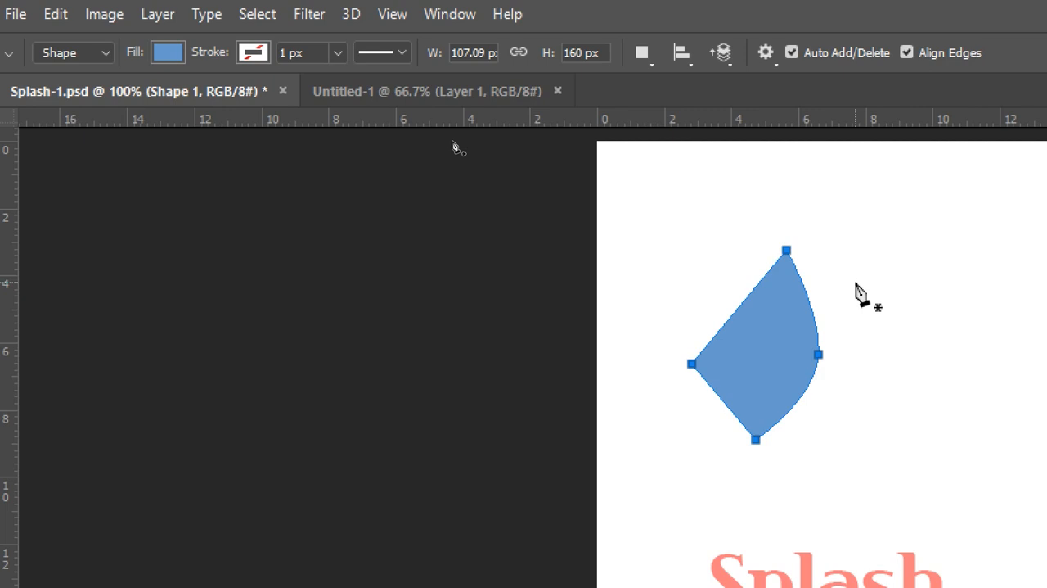
Step: Move the blue shape's corner points and edges to make it longer and slimmer, about 124 by 189 px
left_click(726, 323)
key("ctrl+z")
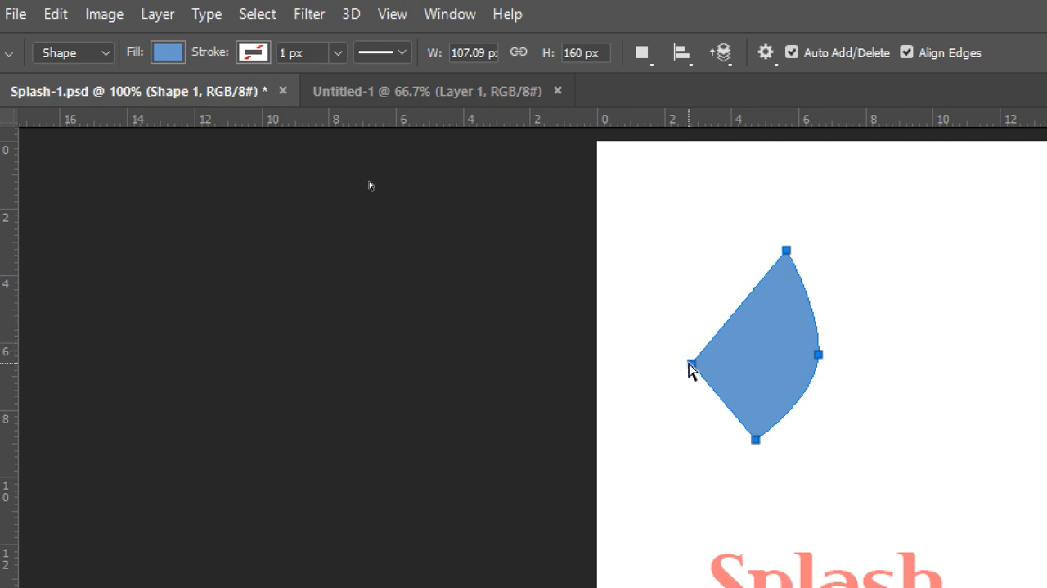
mouse_move(691, 370)
left_mouse_down()
mouse_move(680, 374)
mouse_move(725, 351)
mouse_move(741, 378)
mouse_move(727, 360)
mouse_move(696, 373)
left_mouse_up()
left_click_drag(784, 420, 766, 450)
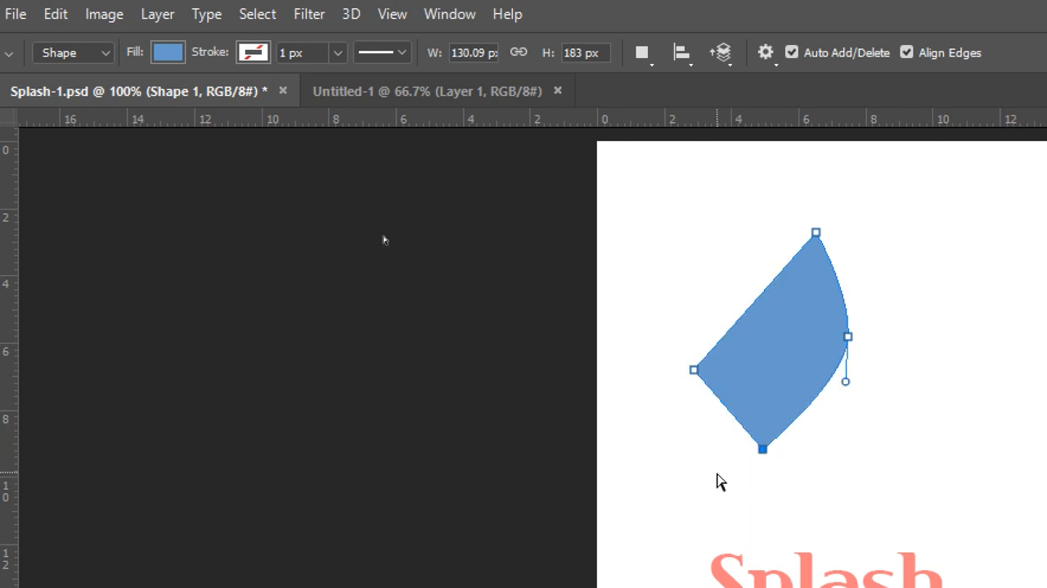
left_click_drag(731, 418, 708, 431)
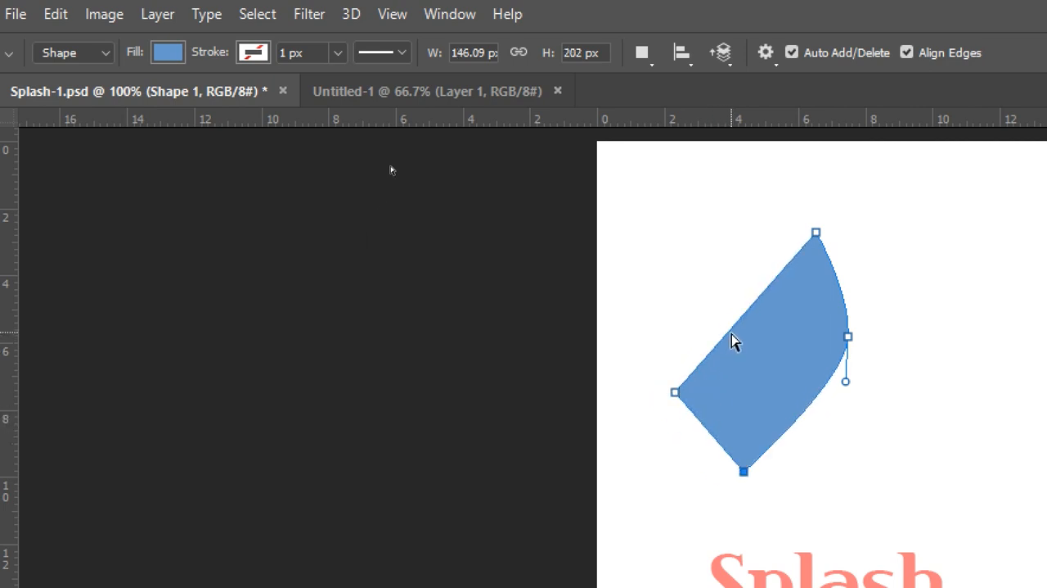
left_click_drag(733, 333, 756, 342)
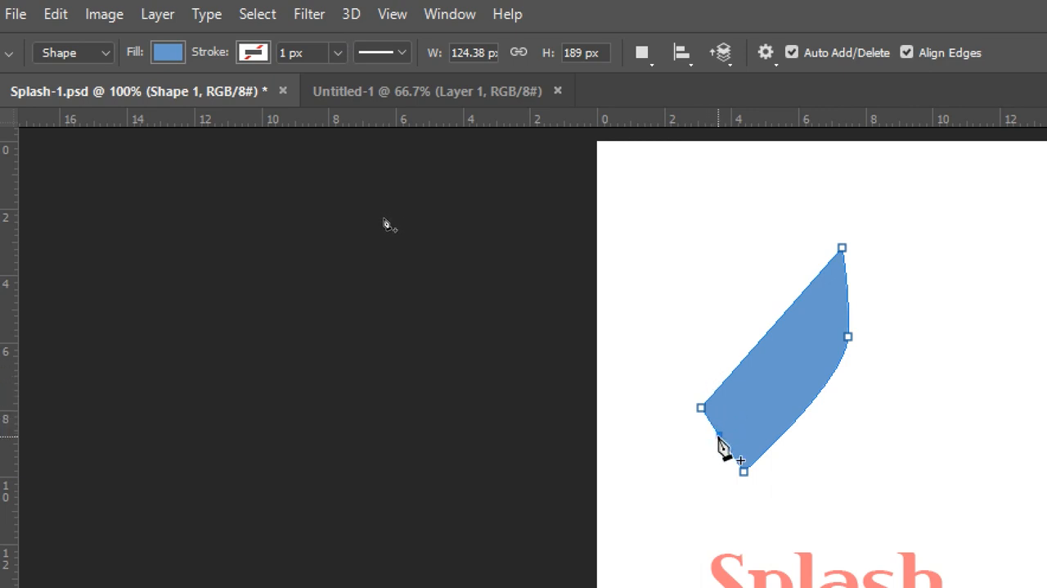
Step: Add anchor points on the two left edges, pull the lower one outward into a rounded end, and shift the lower-right corner outward
left_click(719, 434)
left_click(744, 359)
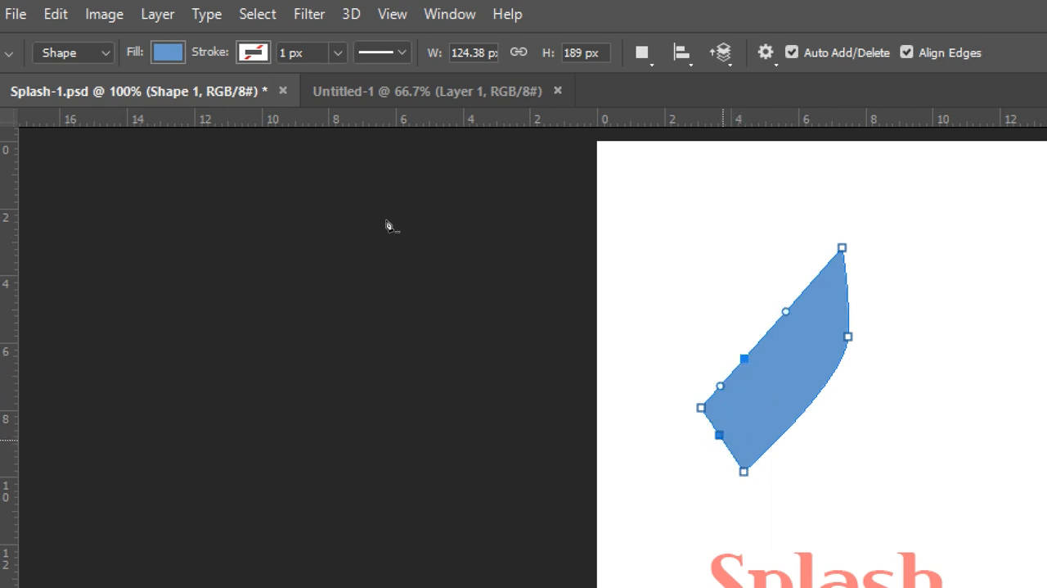
left_click(721, 437, "ctrl")
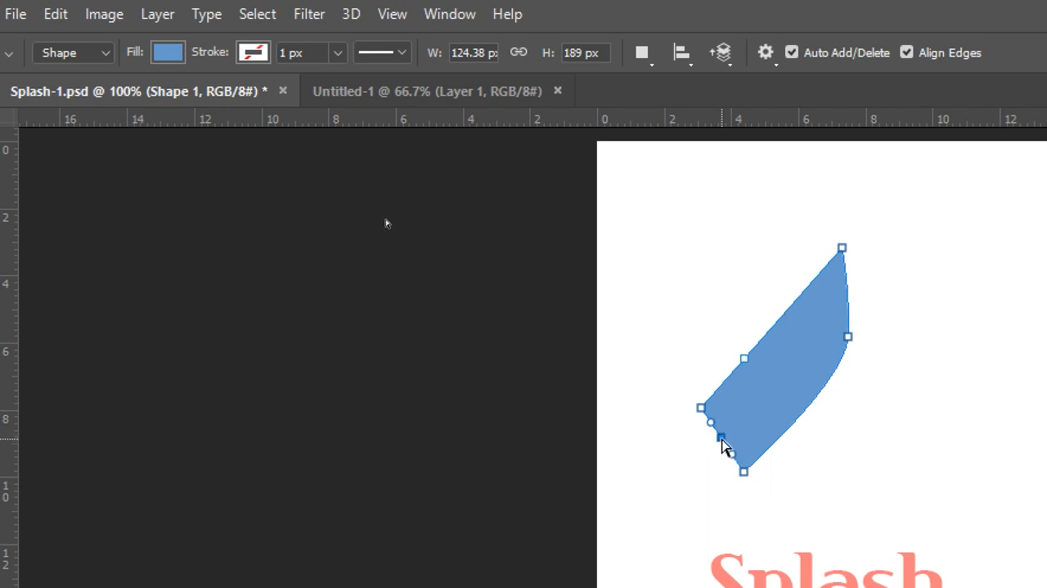
left_click_drag(723, 445, 670, 482)
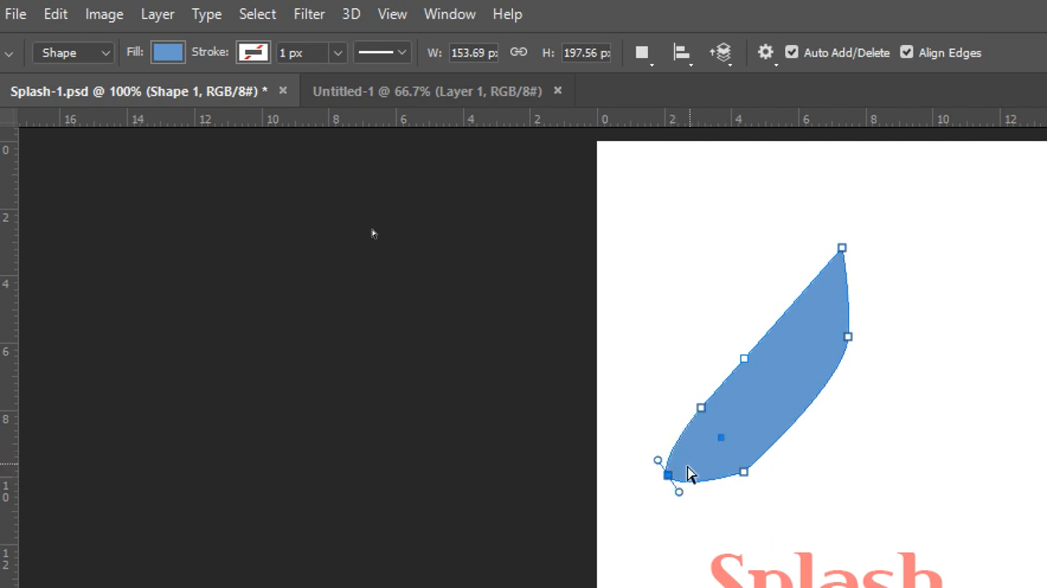
left_click_drag(744, 472, 767, 472)
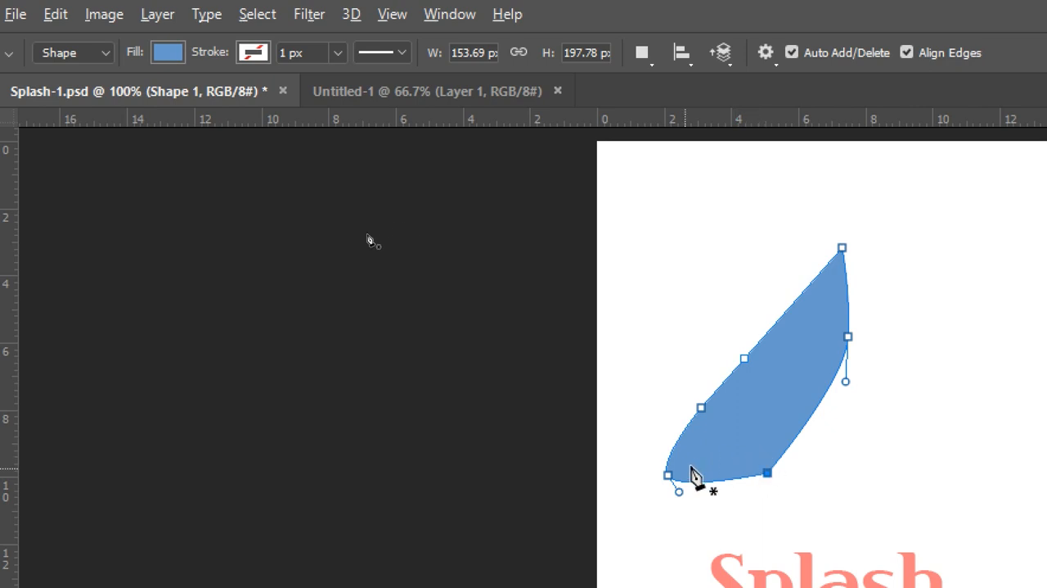
Step: Try wider curve handles on the lower-left point, convert it to a sharp corner, and move it slightly outward
left_click(667, 475, "alt")
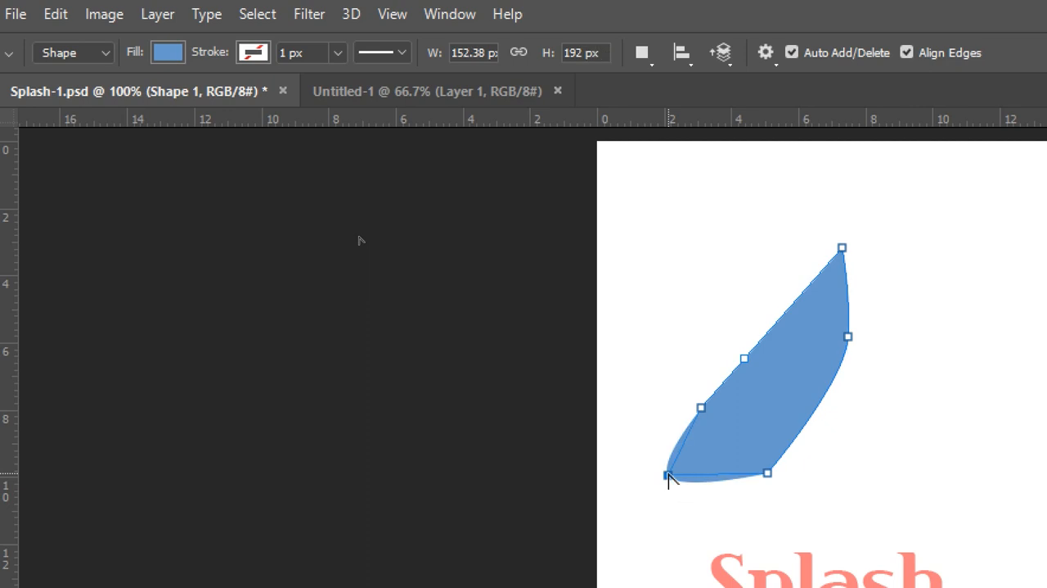
left_click_drag(676, 482, 706, 527)
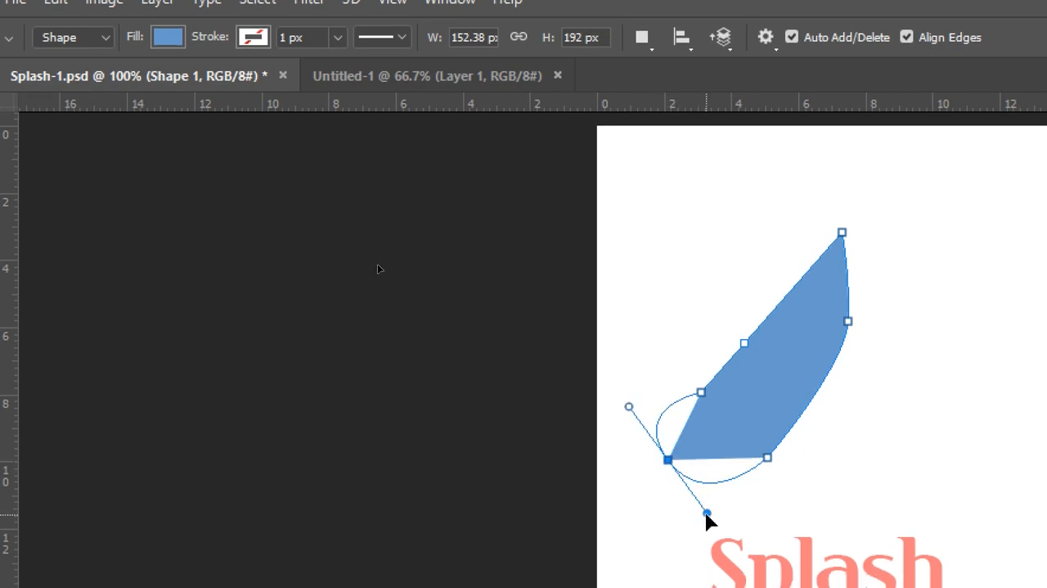
left_click(667, 459, "alt")
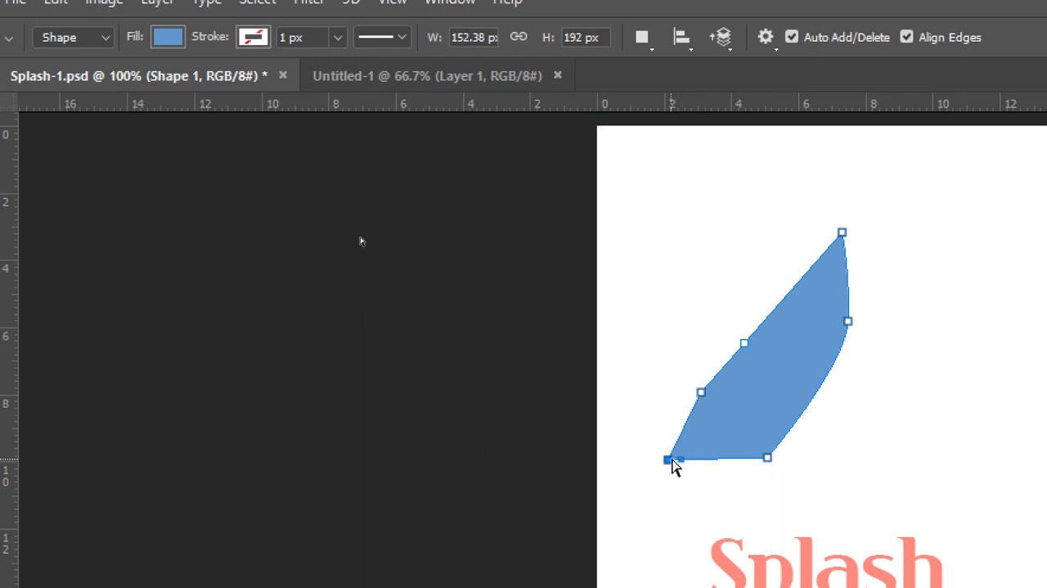
left_click_drag(668, 460, 657, 459)
Step: Delete the lower anchor point on the shape's long left edge and move the remaining one slightly down to smooth the edge
left_click_drag(701, 393, 701, 387)
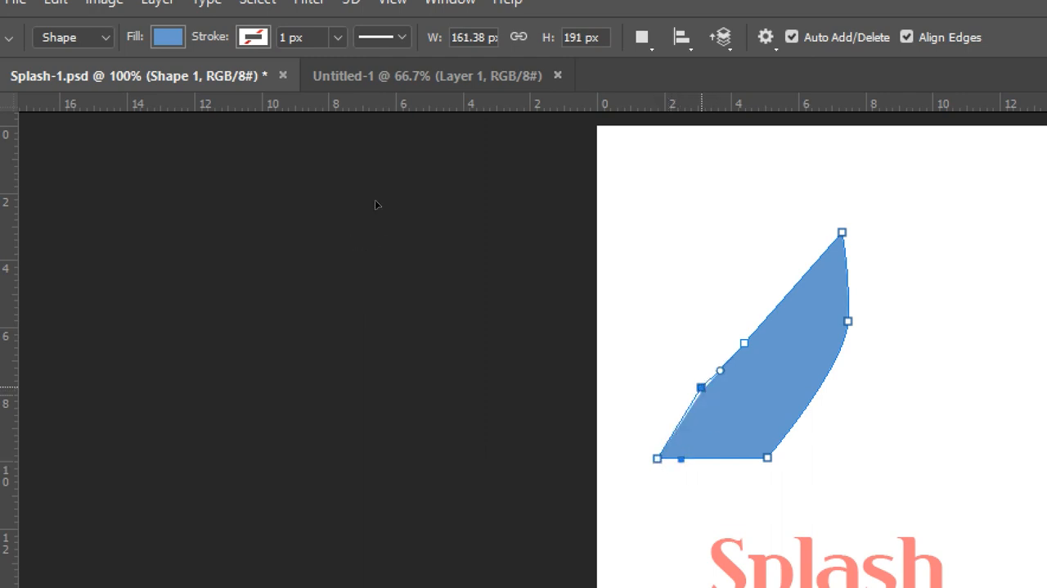
left_click(701, 388)
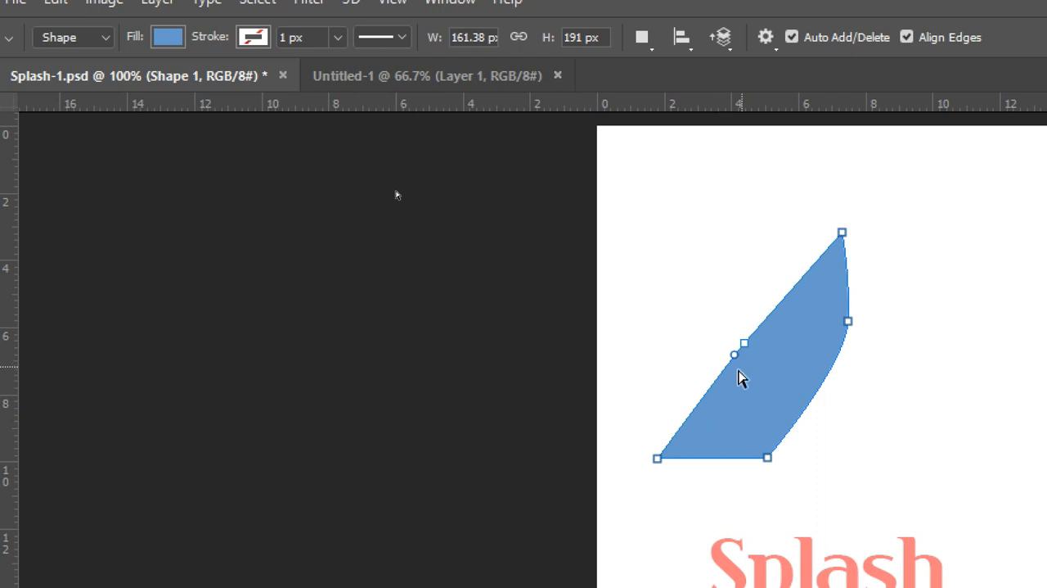
mouse_move(744, 343)
left_mouse_down()
mouse_move(731, 333)
mouse_move(726, 342)
mouse_move(752, 352)
mouse_move(743, 356)
left_mouse_up()
Step: Move the lower-right corner and right-side curve point outward, and lengthen the curve's upper handle for a fuller right edge
left_click_drag(768, 457, 774, 456)
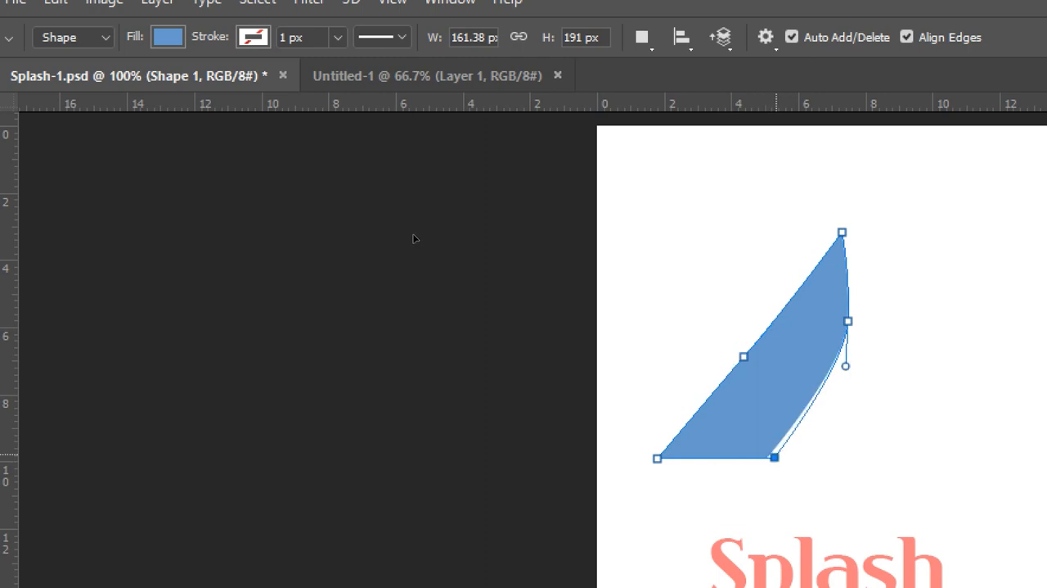
left_click(847, 322)
left_click_drag(851, 332, 864, 325)
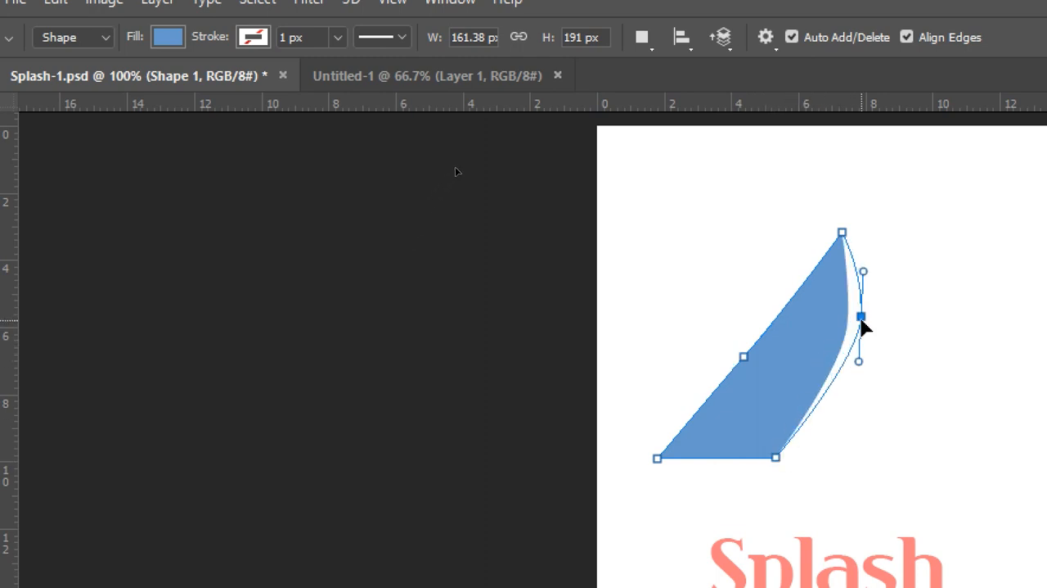
left_click_drag(864, 273, 865, 252)
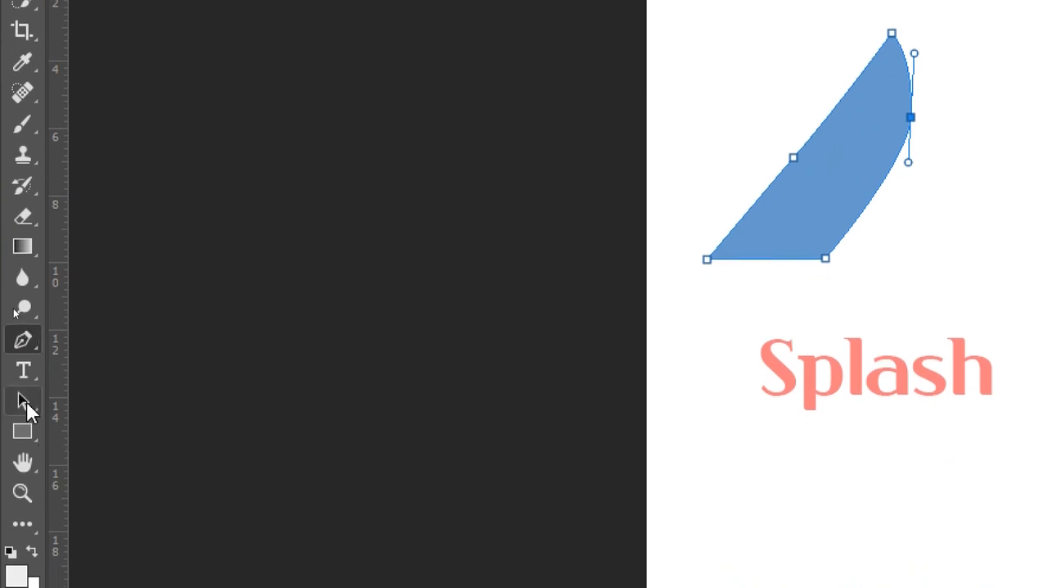
Step: Nudge the blue shape's lower-right corner slightly inward and move its right-side curve point upward with the Direct Selection tool
left_click(25, 401)
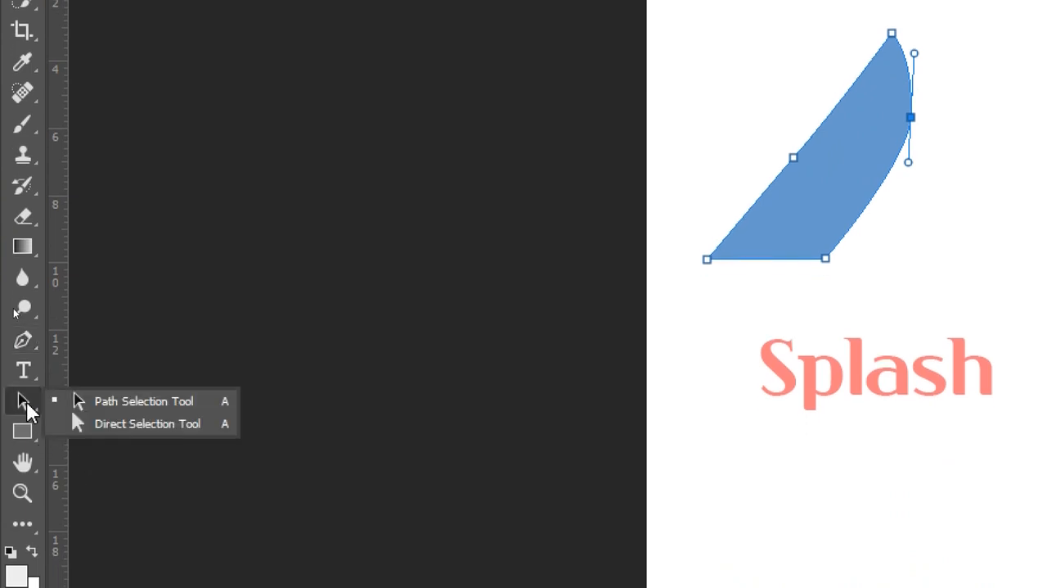
left_click(173, 426)
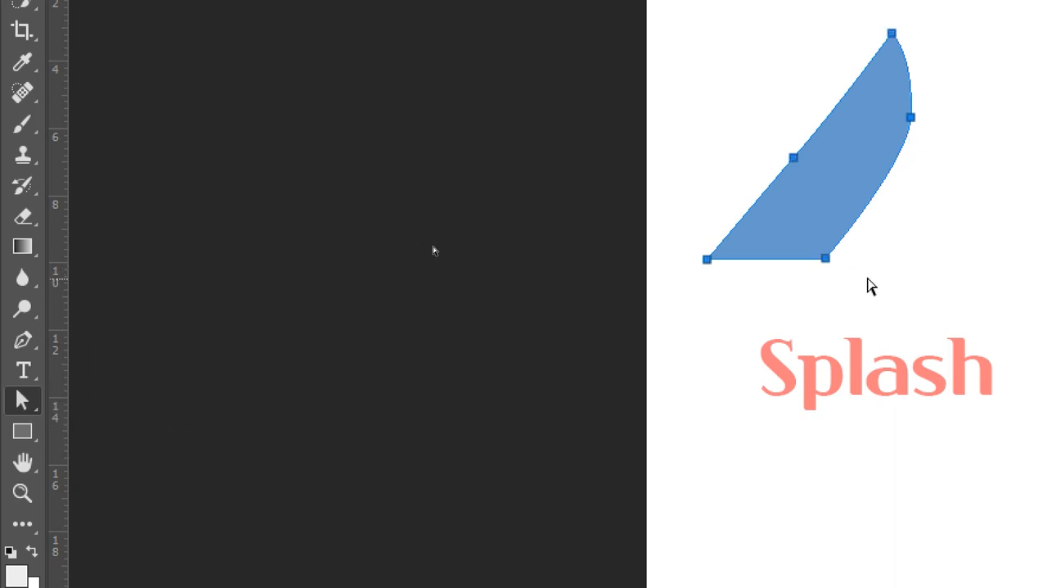
left_click(827, 258)
left_click_drag(830, 259, 828, 258)
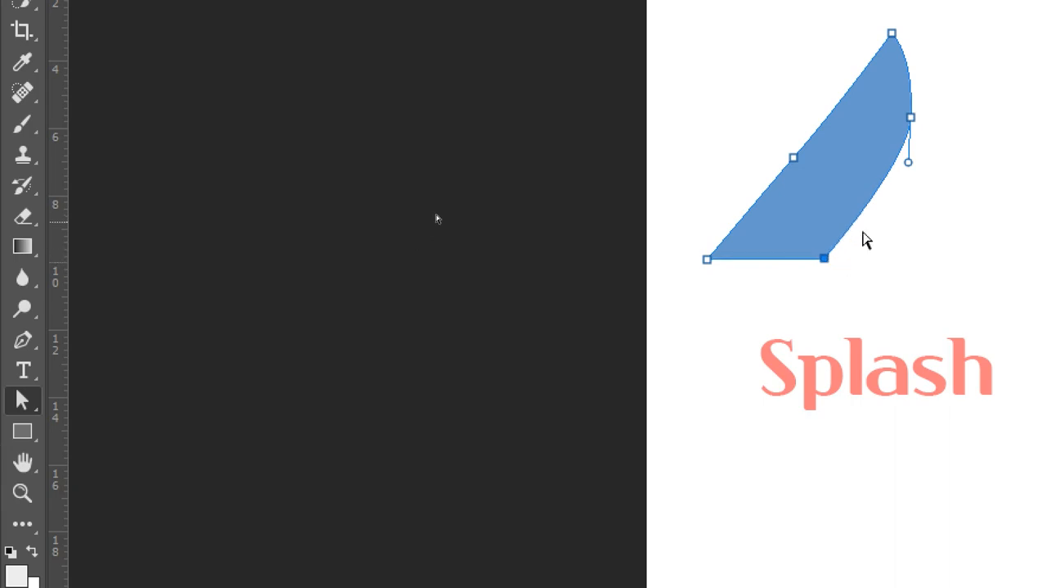
left_click_drag(911, 119, 910, 101)
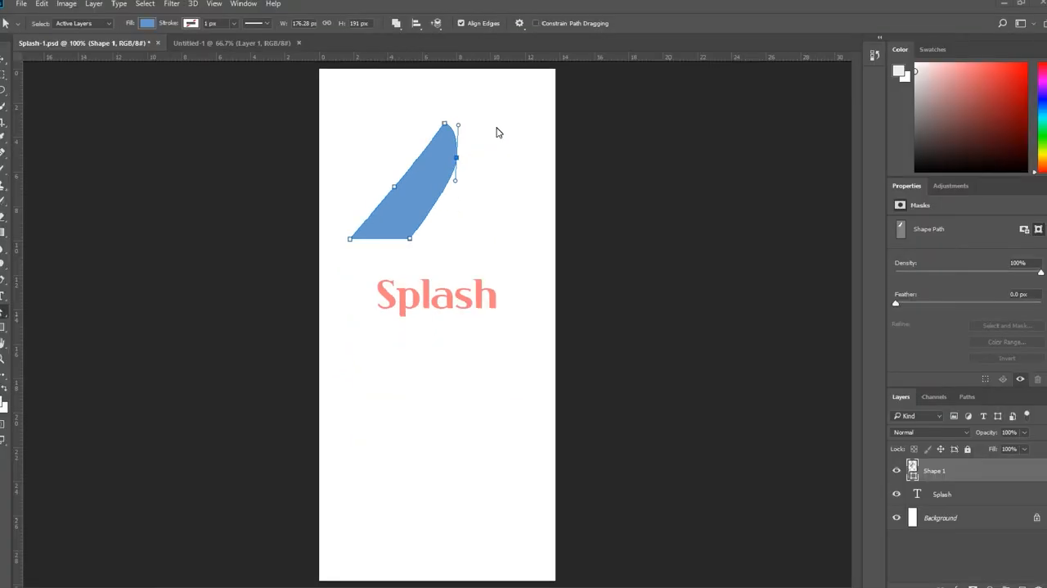
Step: Switch the Pen tool to Path mode with the Shape 1 layer selected, and draw a closed four-point path below the Splash text
left_click(949, 488)
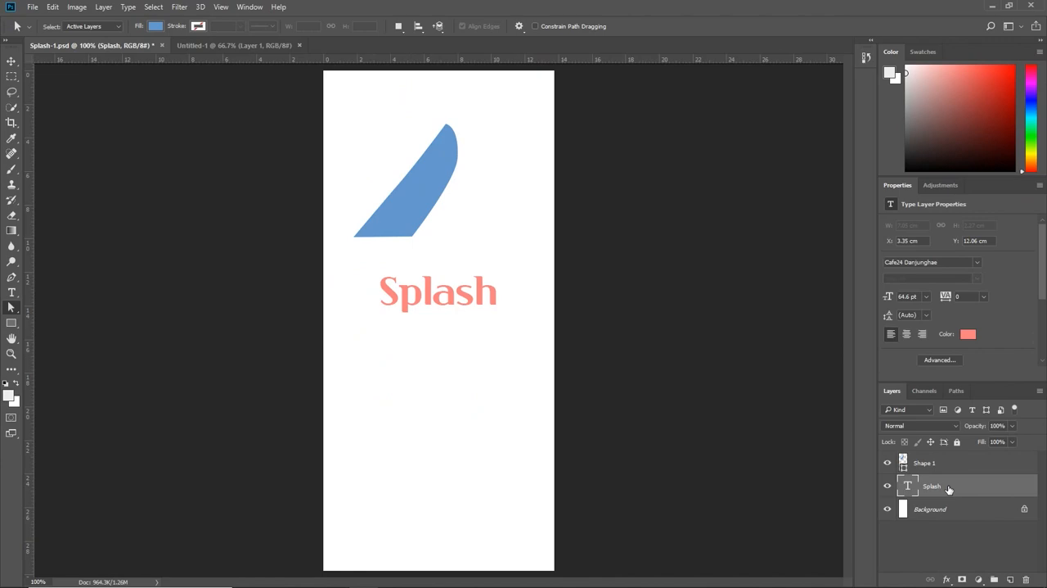
left_click(947, 465)
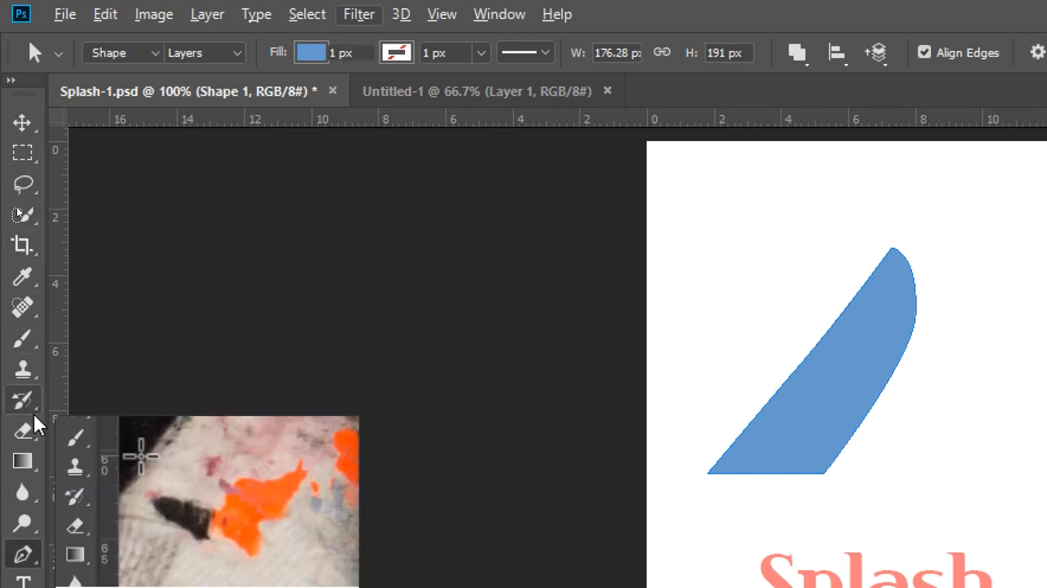
key("p")
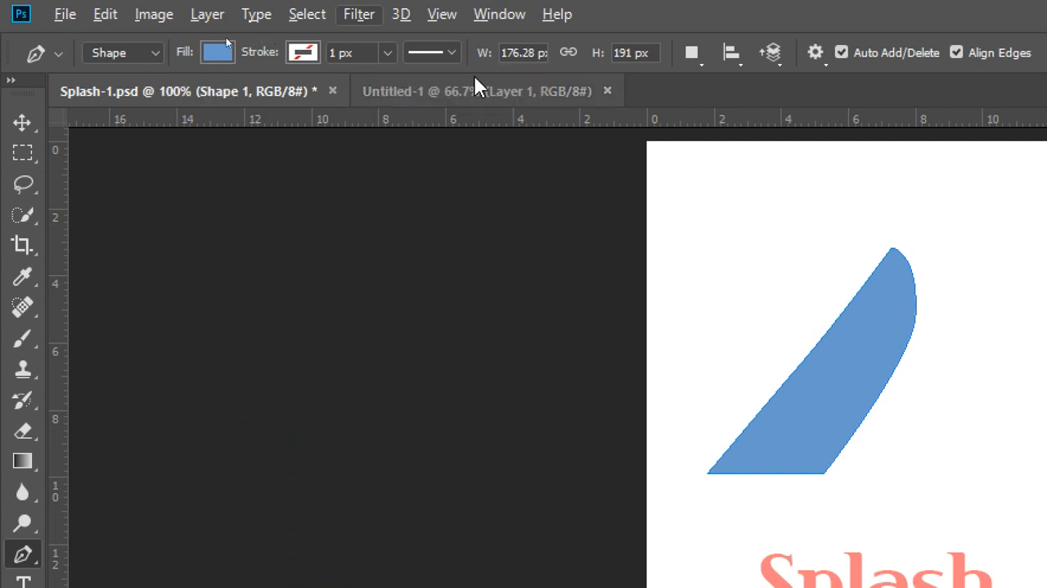
left_click(154, 55)
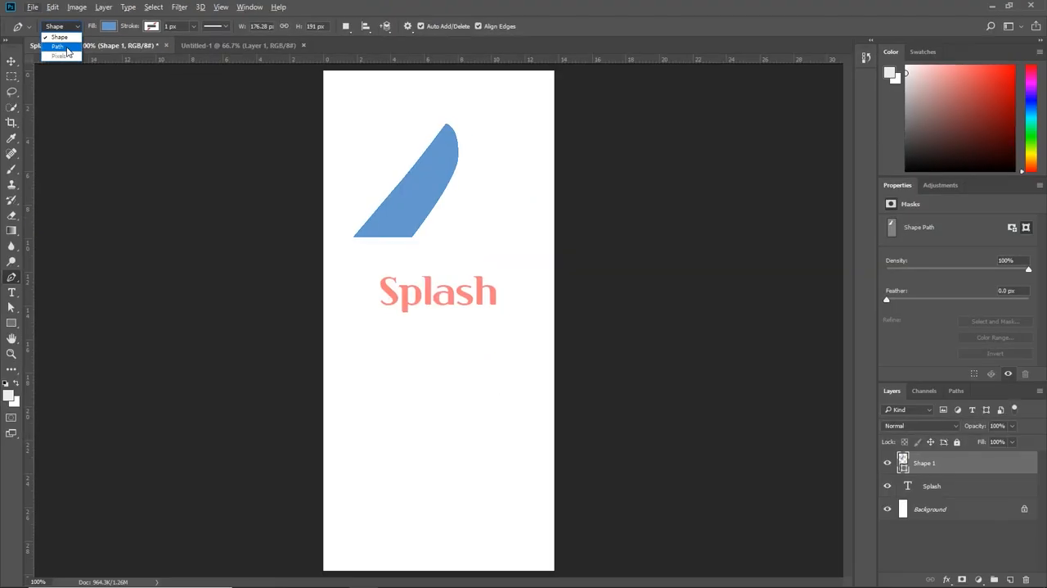
left_click(131, 94)
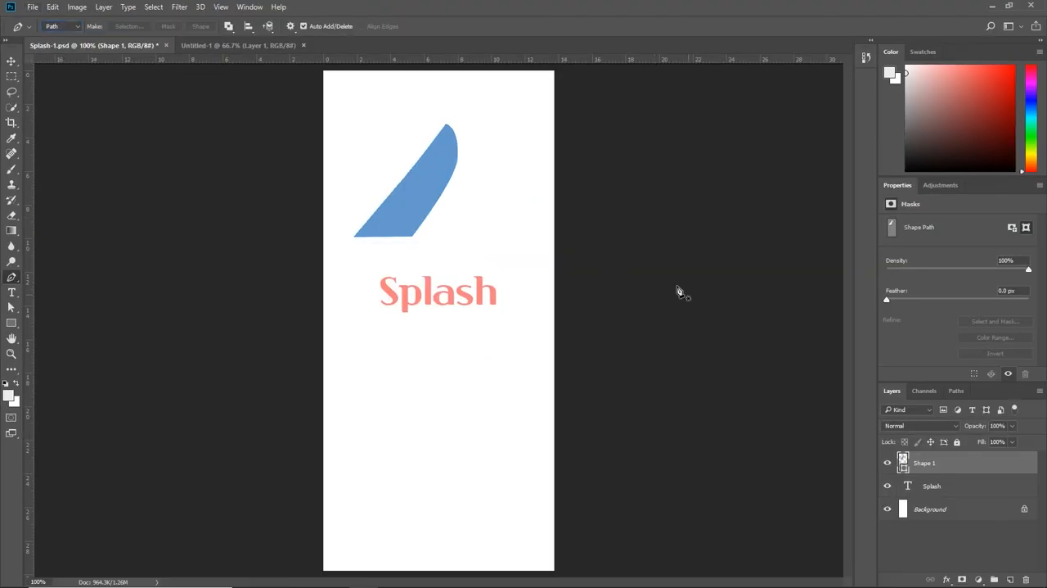
left_click(392, 387)
left_click(465, 334)
left_click(479, 387)
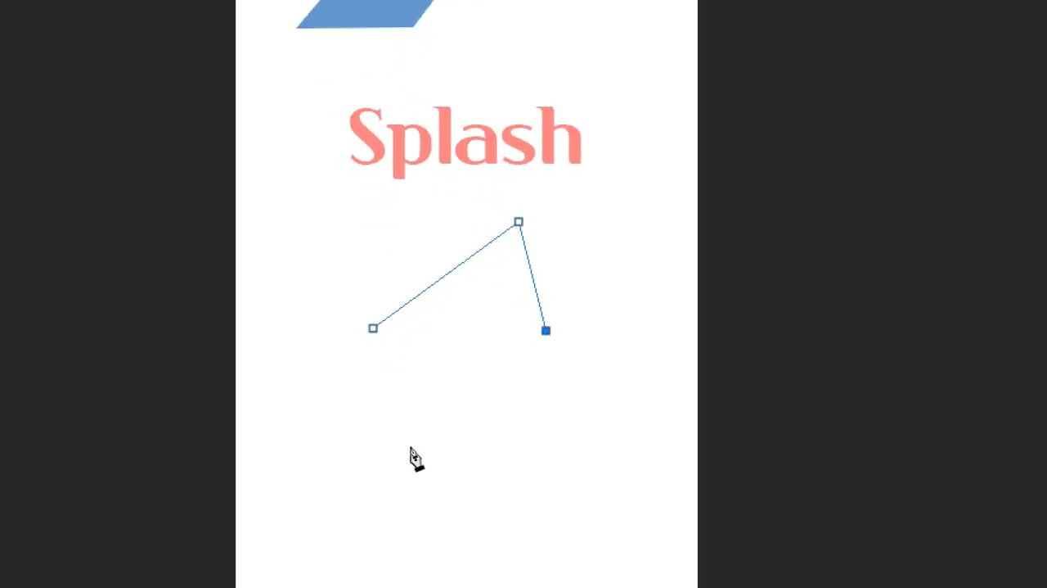
left_click(409, 448)
left_click(373, 328)
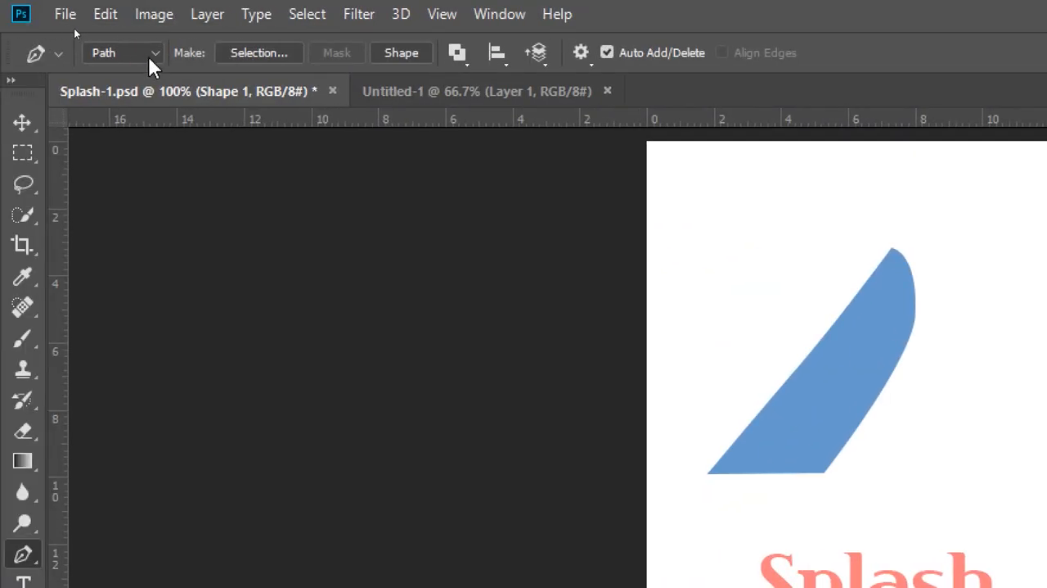
Step: Set the Pen tool back to Shape mode and save the work path as Path 1
left_click(160, 54)
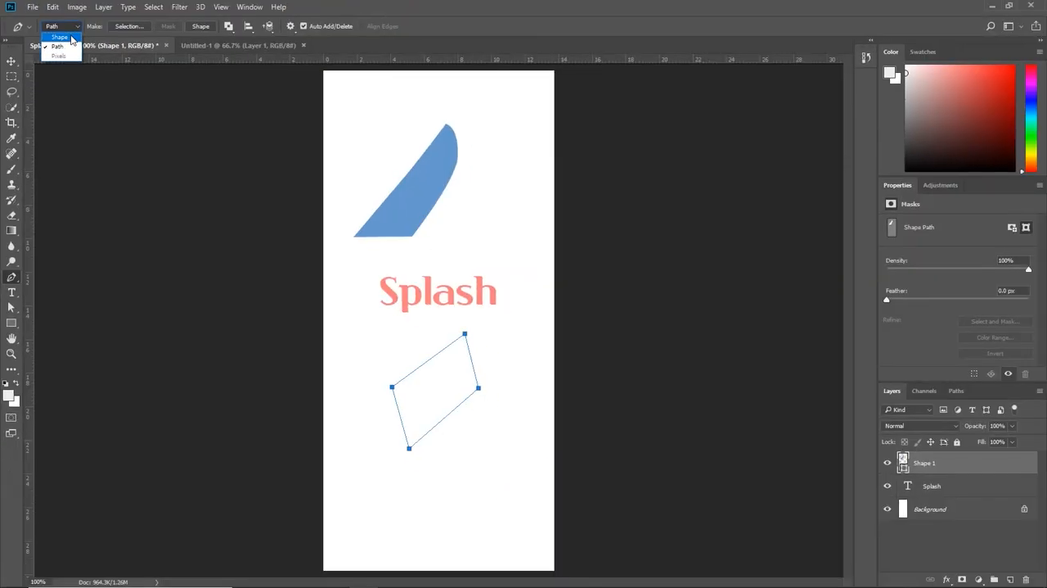
left_click(120, 74)
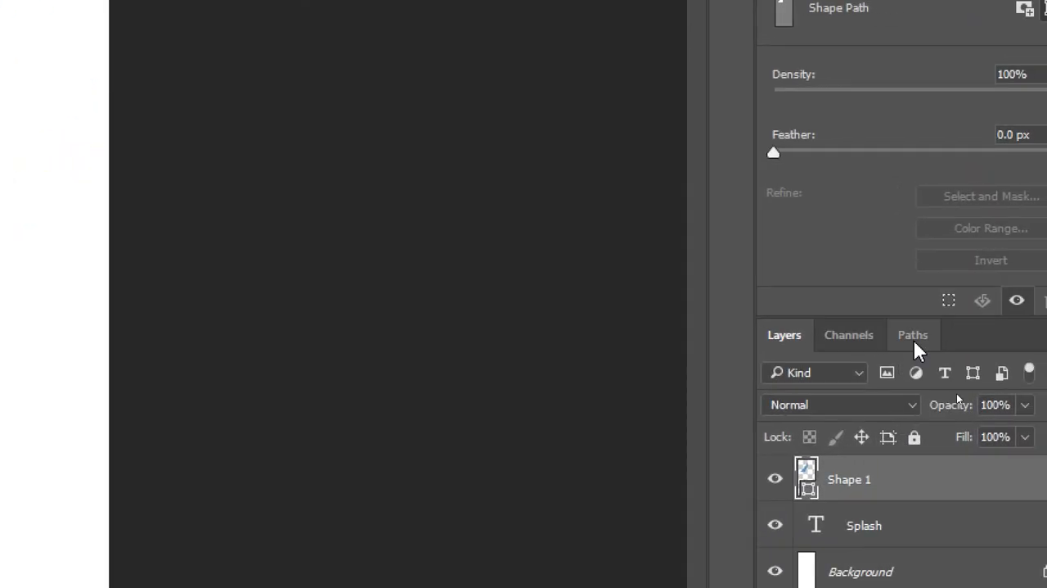
left_click(913, 338)
left_click(870, 396)
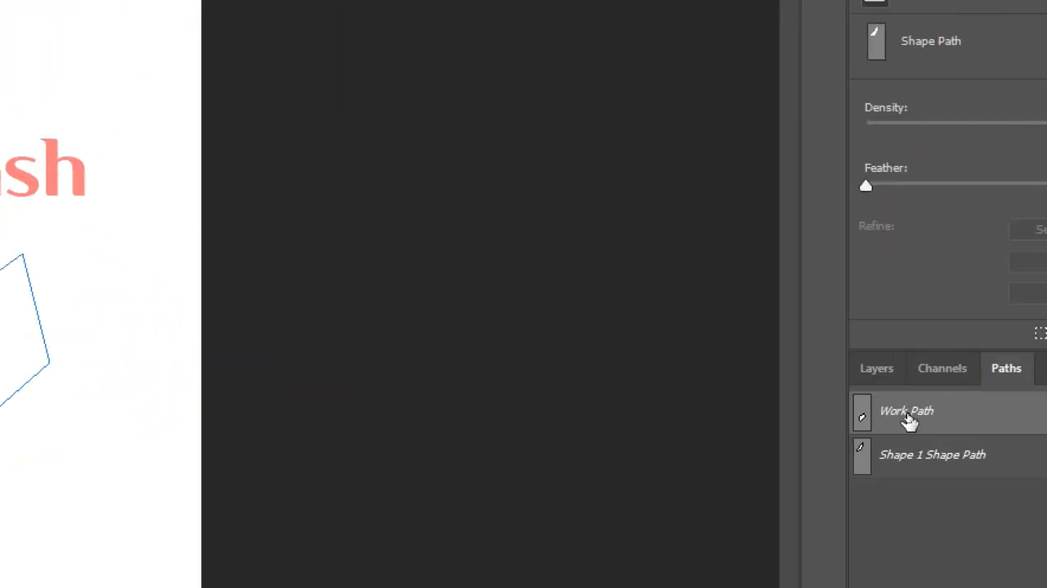
double_click(909, 413)
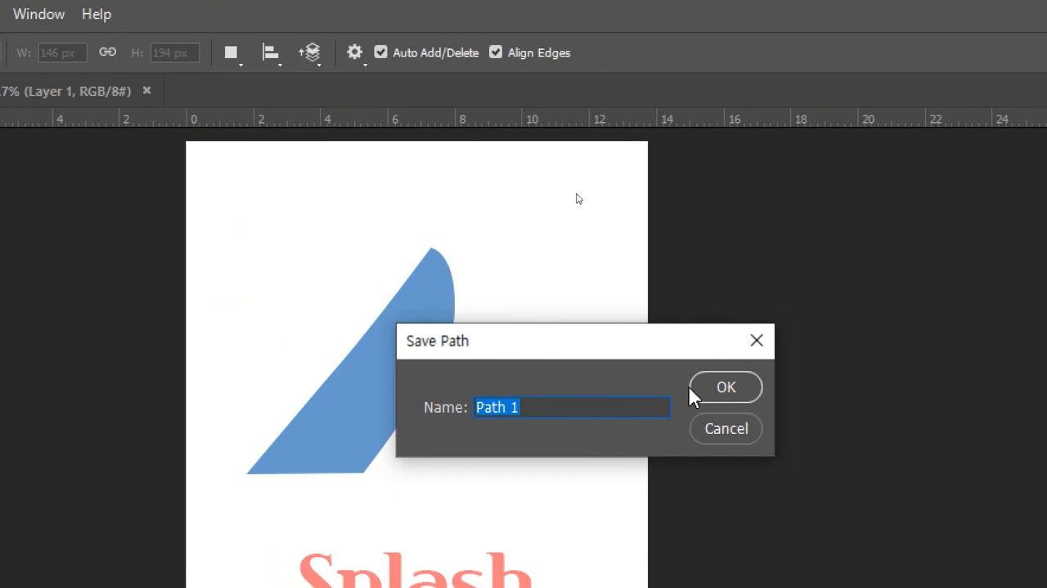
left_click(707, 386)
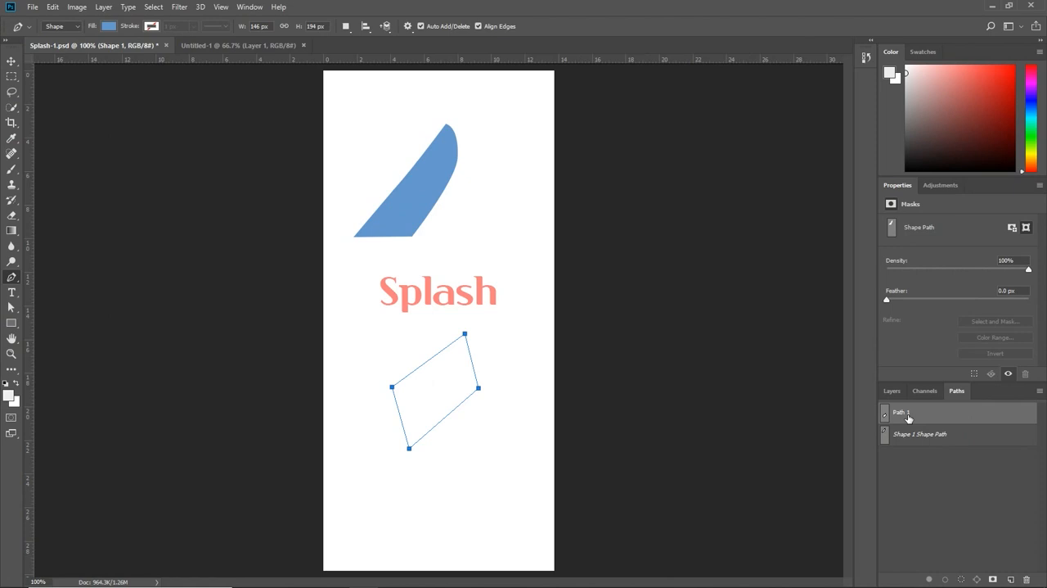
Step: Move Path 1 slightly up and to the left with the Direct Selection tool, and select all four of its anchor points
left_click(12, 307)
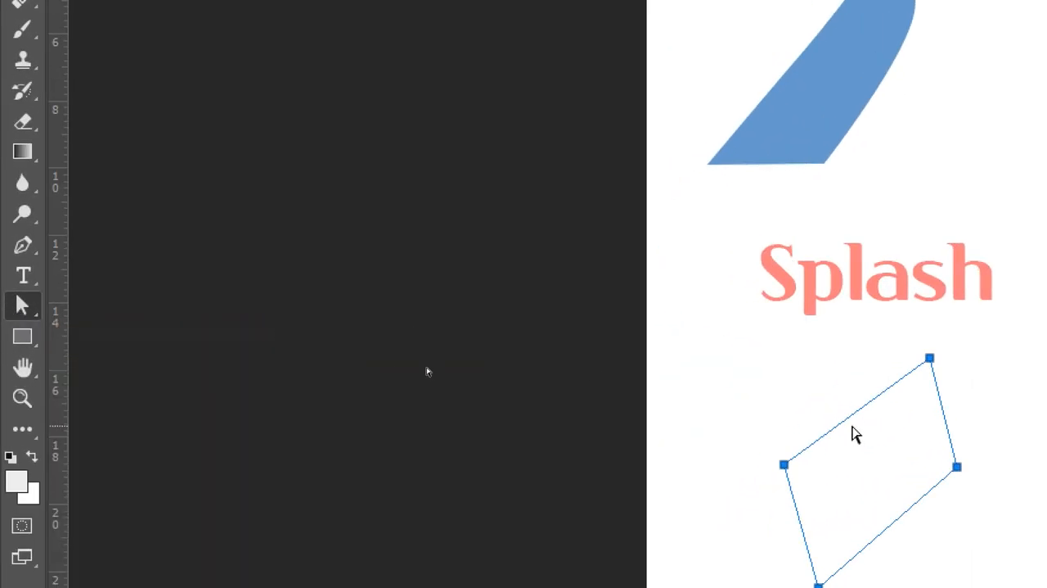
mouse_move(849, 429)
left_mouse_down()
mouse_move(869, 403)
mouse_move(846, 422)
left_mouse_up()
left_click_drag(757, 415, 797, 482)
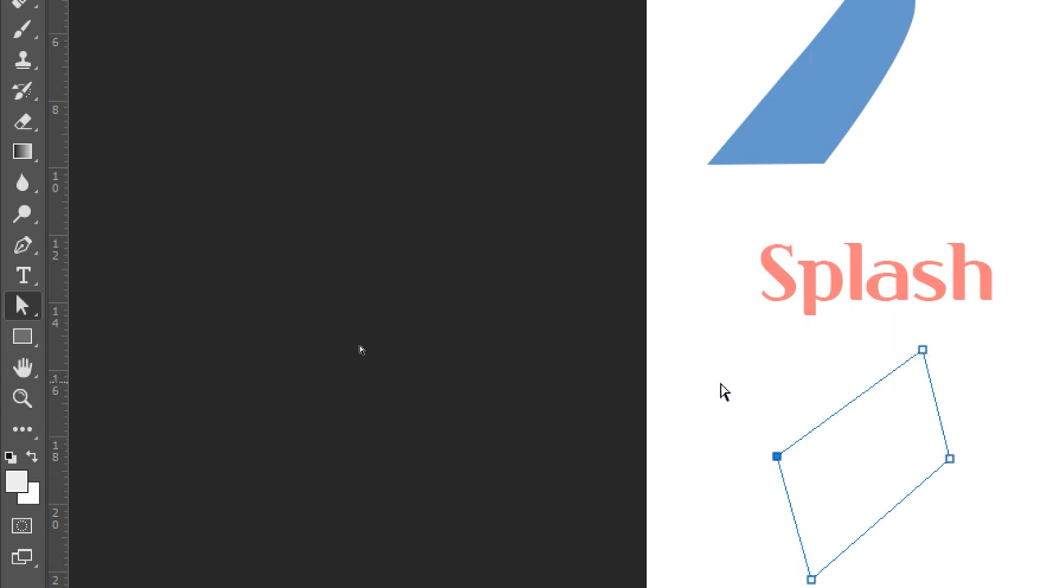
left_click_drag(663, 309, 1002, 587)
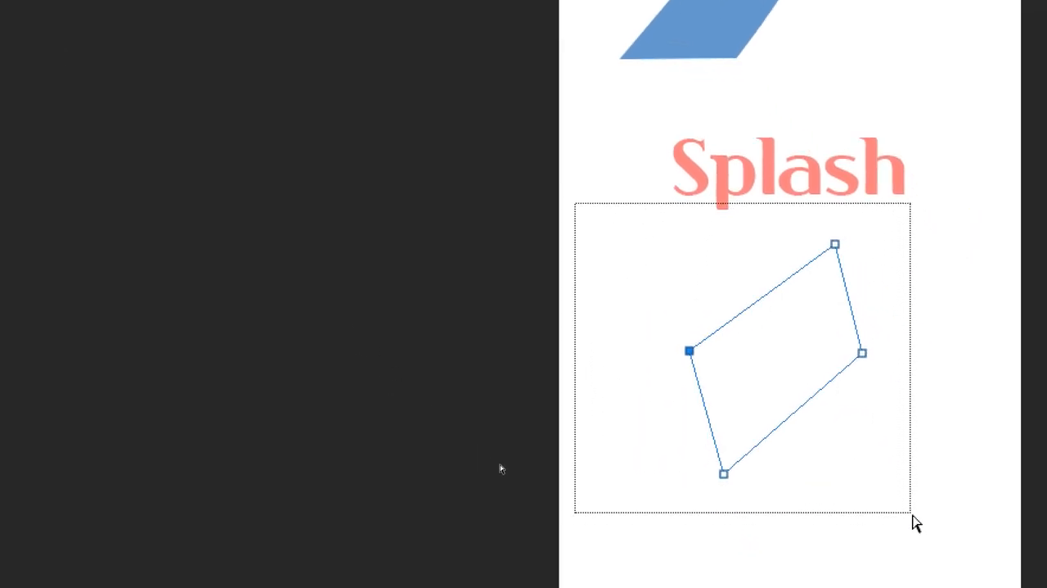
left_click_drag(913, 516, 914, 515)
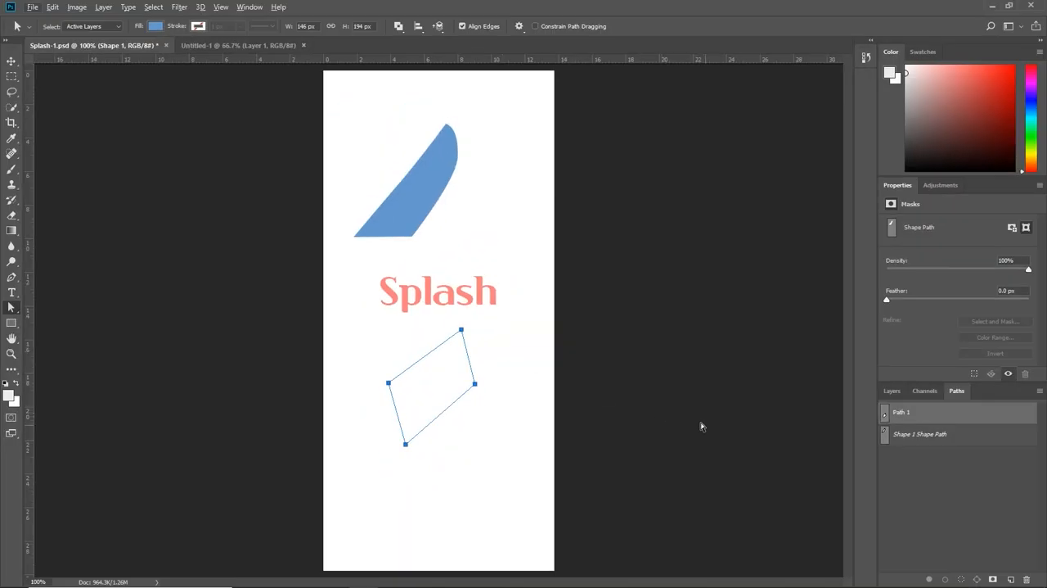
Step: Deselect the path, hide the Shape 1 layer and add a new empty layer
left_click(898, 471)
left_click(892, 390)
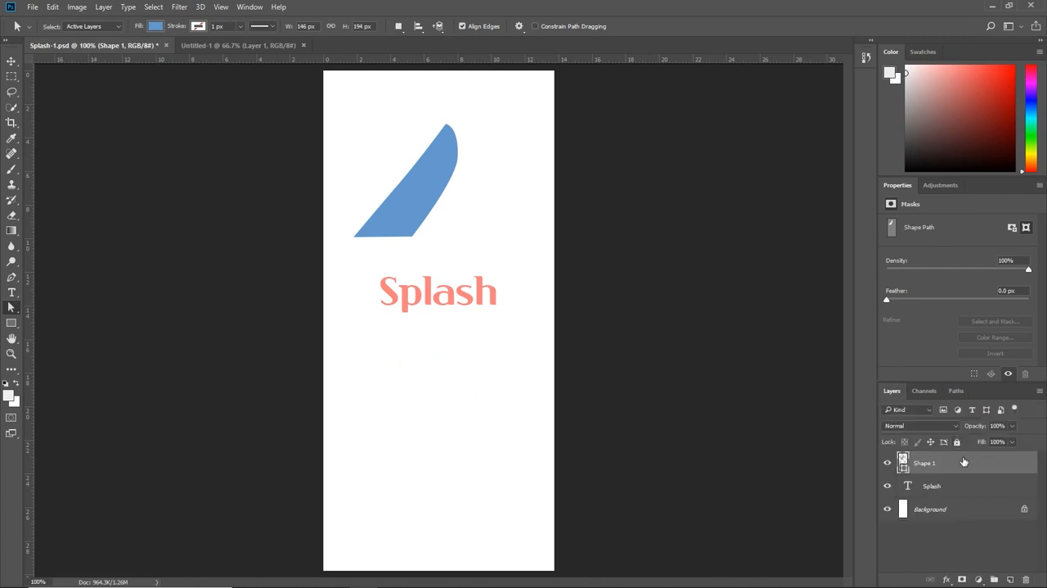
left_click(887, 463)
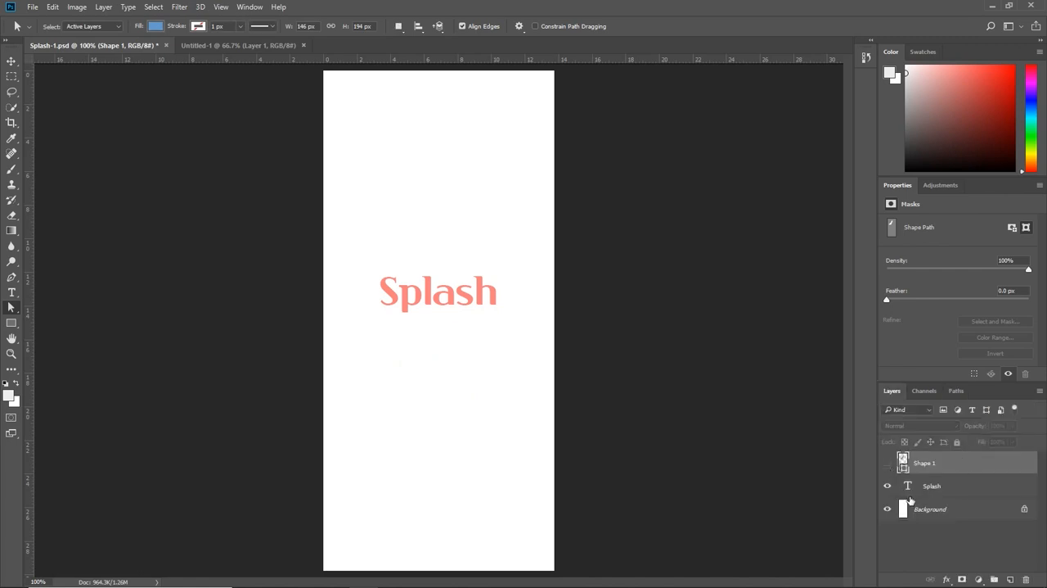
left_click(1010, 580)
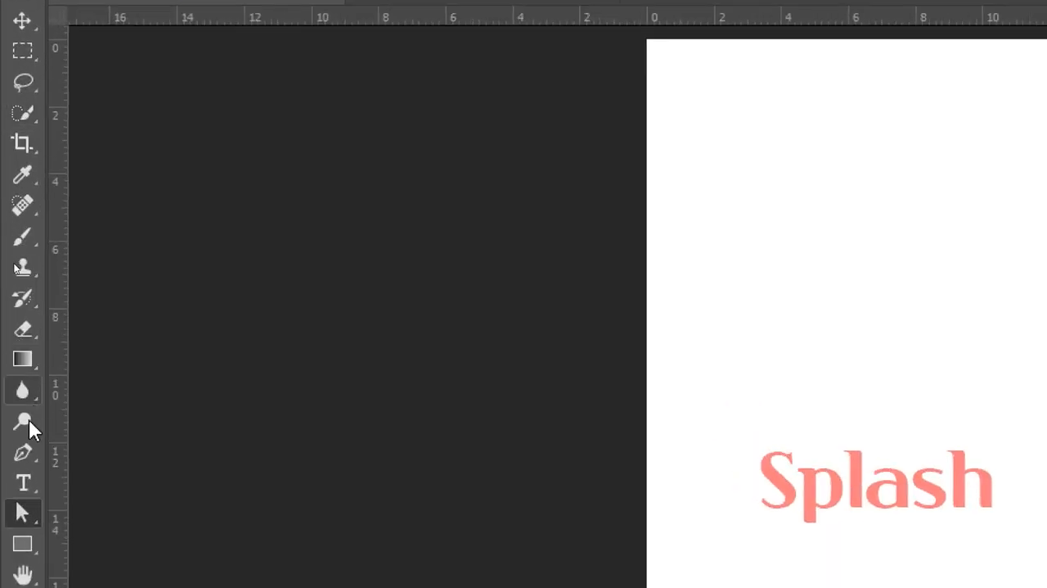
Step: Draw a closed four-point blue diamond about 130 by 105 px above the Splash text with the Pen tool
right_click(27, 450)
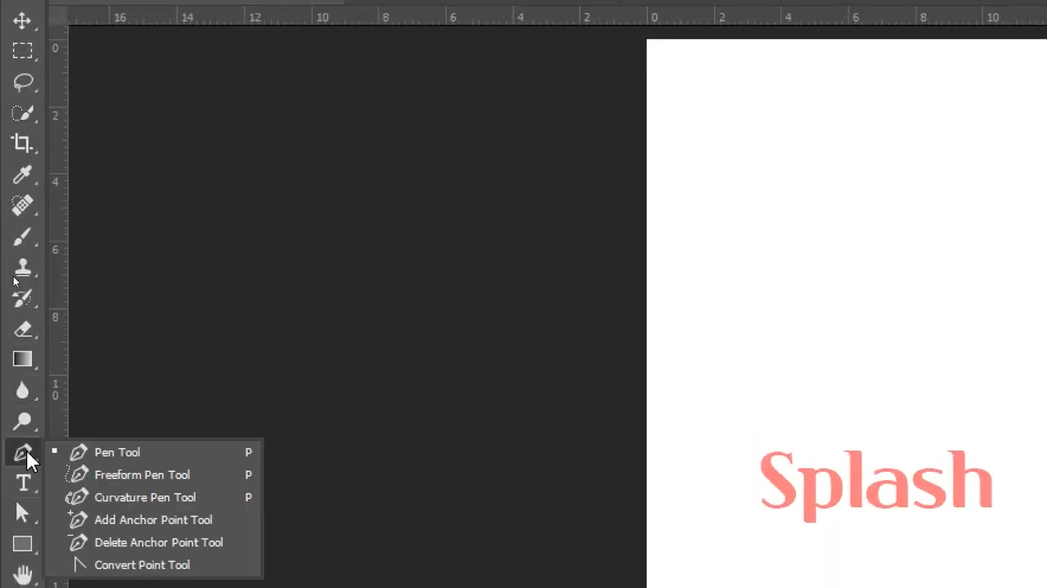
left_click(77, 450)
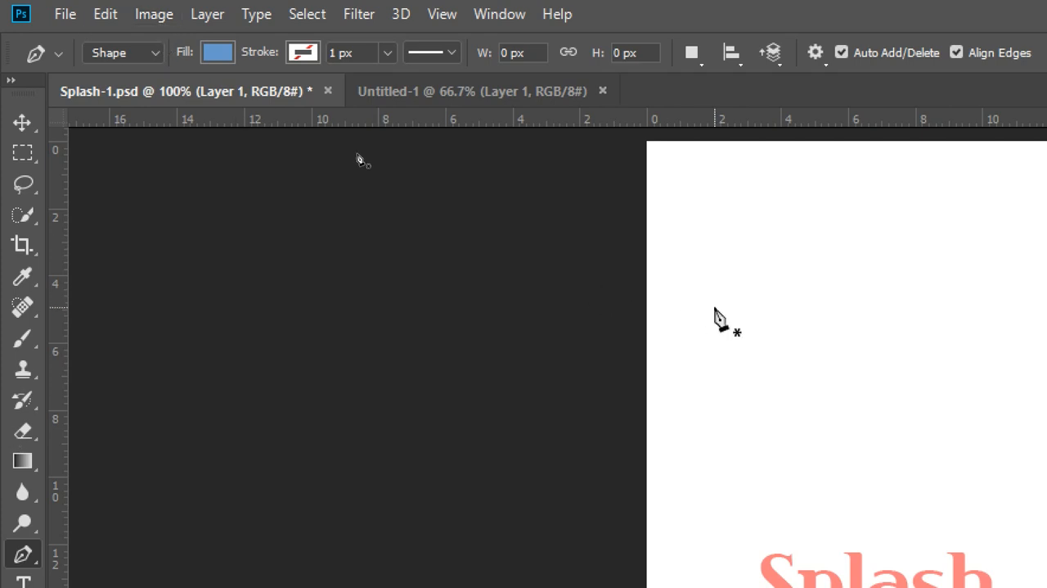
left_click(814, 277)
left_click(741, 331)
left_click(814, 401)
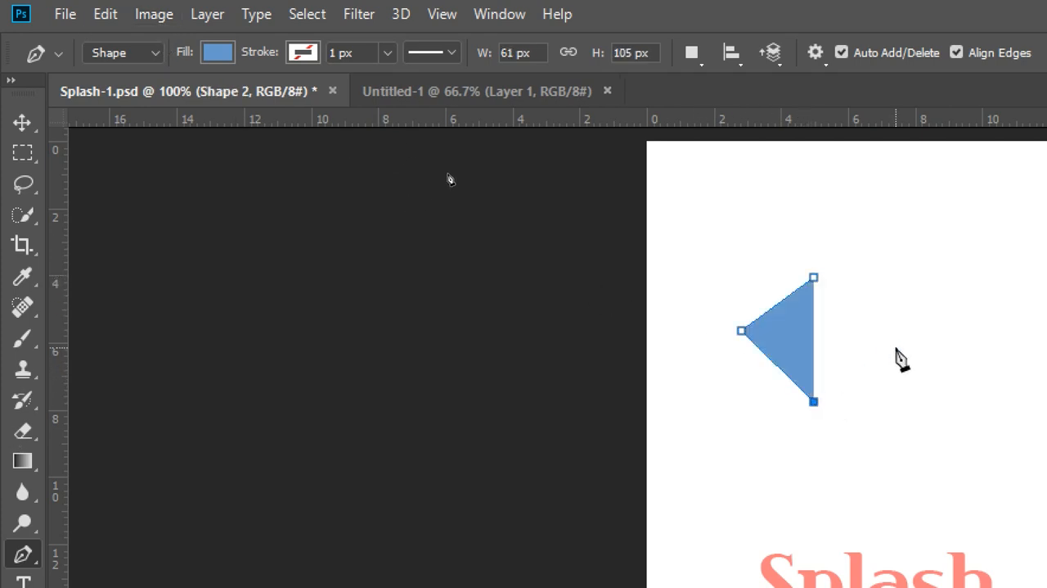
left_click(895, 346)
left_click(814, 280)
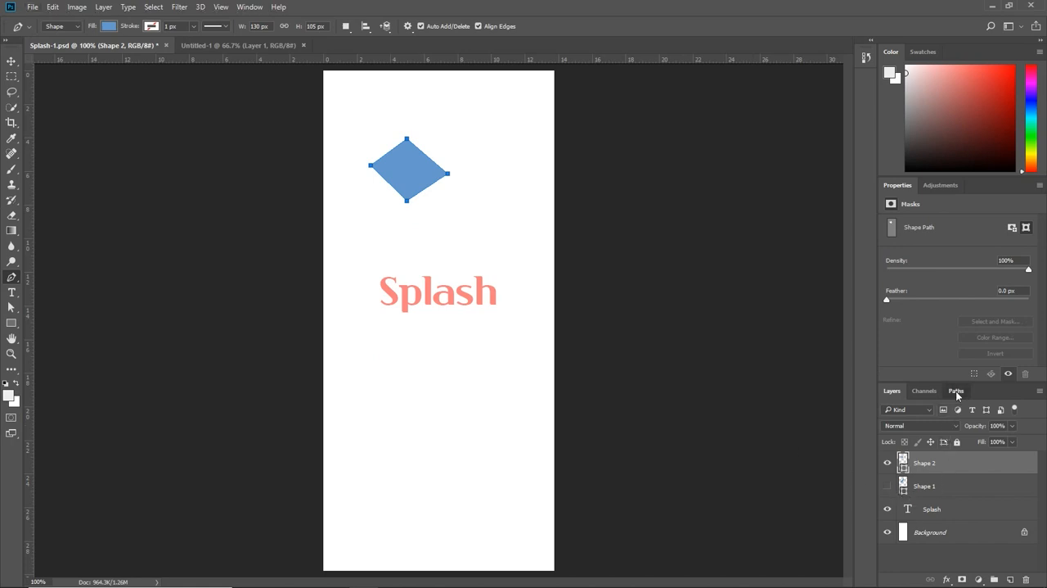
Step: Select Path 1 and copy all four of its anchor points using the Direct Selection tool
left_click(957, 391)
left_click(892, 421)
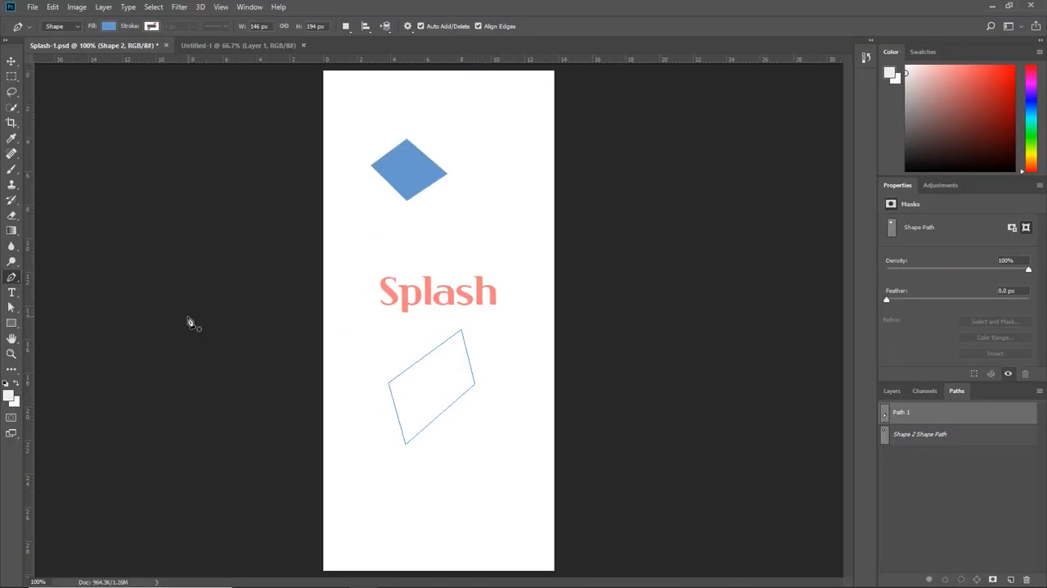
left_click(12, 306)
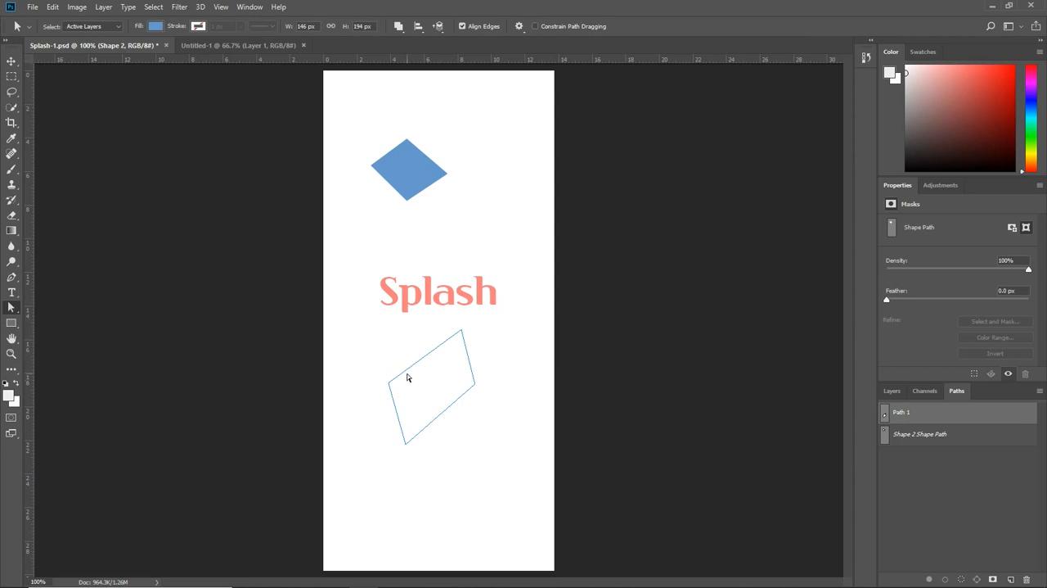
left_click_drag(342, 324, 516, 482)
Step: Deselect Path 1, select the blue diamond on the Shape 2 layer, and paste the copied path into it as a second filled shape
left_click(892, 390)
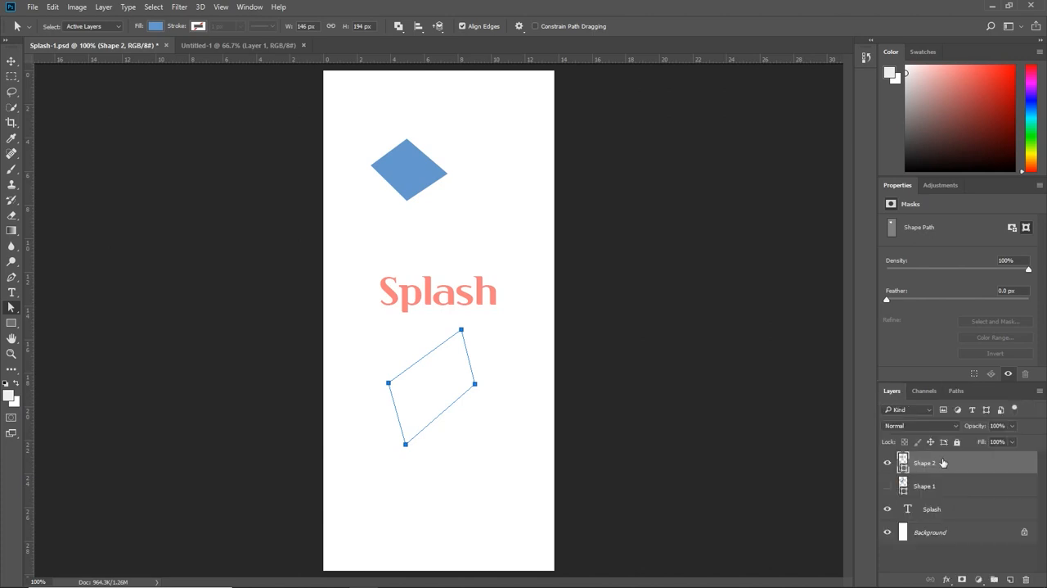
left_click(956, 390)
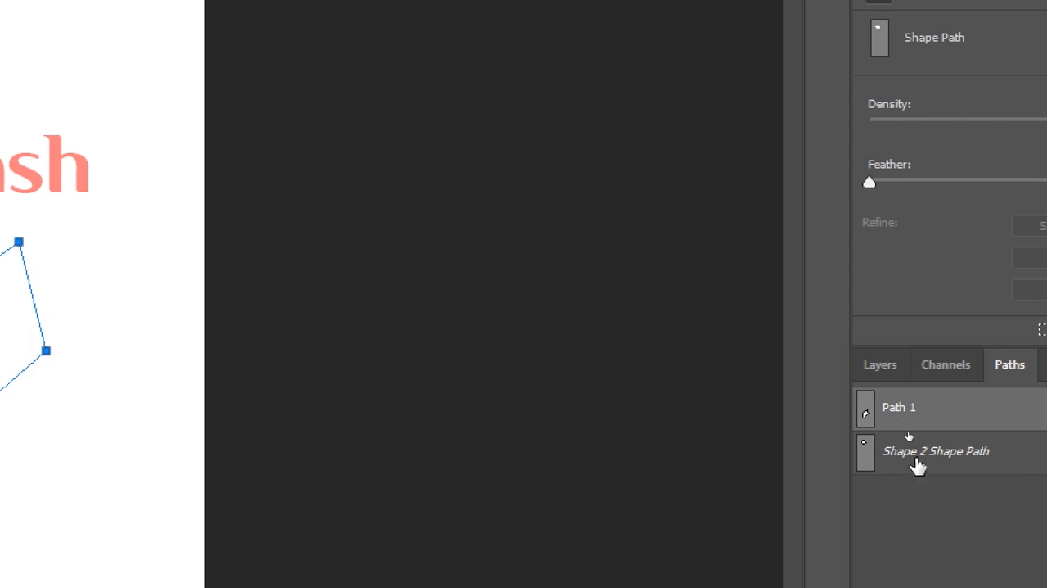
left_click(955, 582)
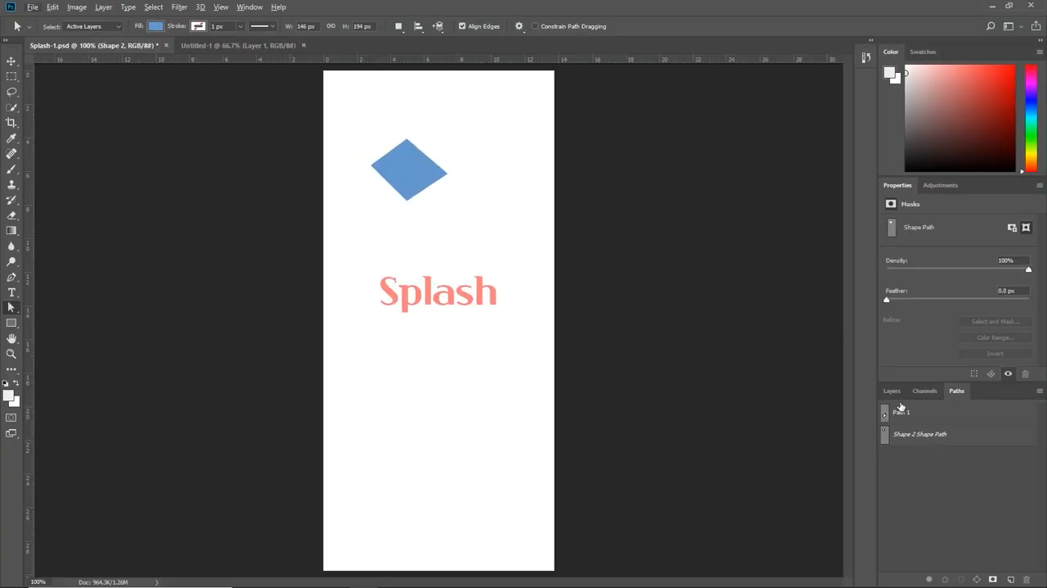
left_click(890, 391)
left_click(420, 183)
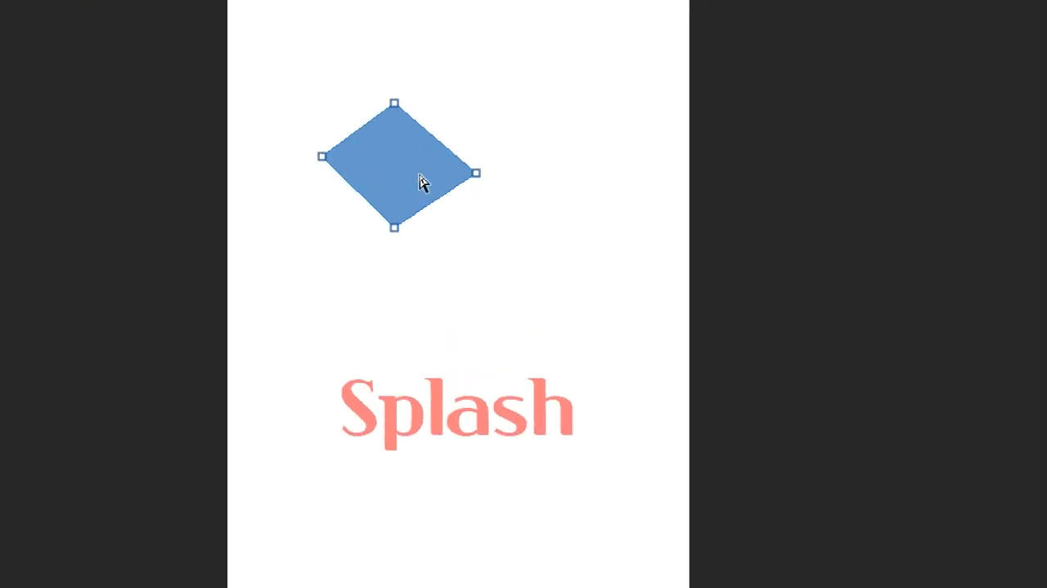
key("ctrl+v")
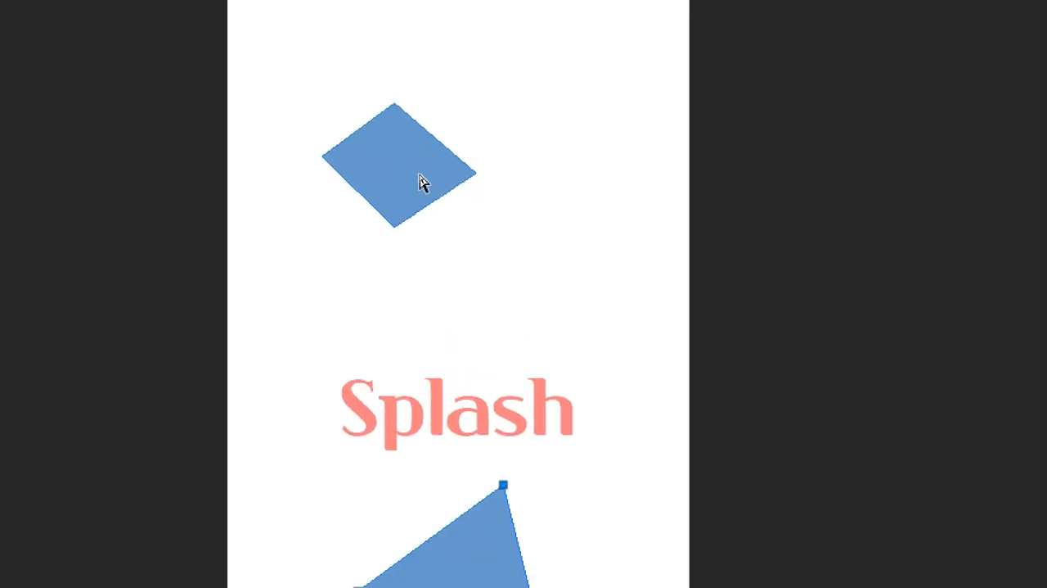
scroll(417, 364, "down", 3)
left_click_drag(468, 513, 451, 467)
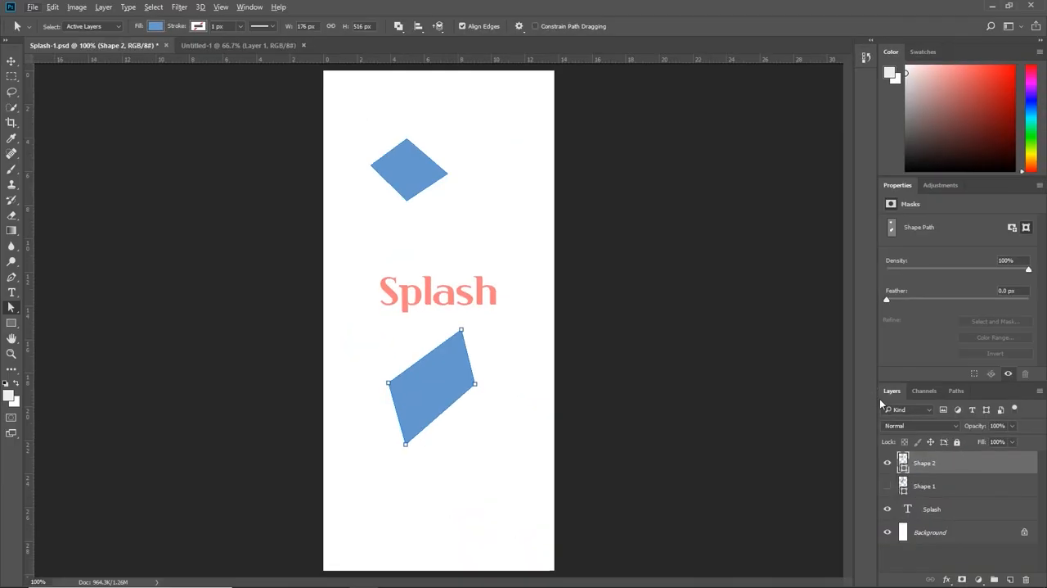
Step: Move the lower parallelogram on the Shape 2 layer up beside the diamond, above the Splash text, and deselect it
left_click(888, 463)
left_click(888, 463)
left_click_drag(309, 304, 541, 504)
left_click_drag(449, 399, 486, 314)
left_click_drag(332, 301, 517, 480)
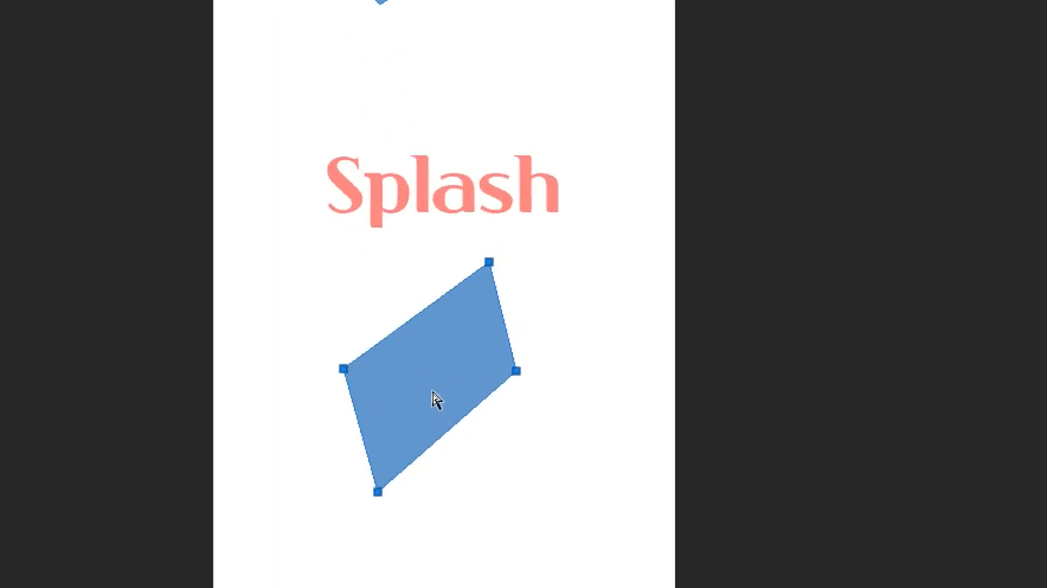
left_click_drag(444, 249, 517, 296)
left_click_drag(462, 342, 503, 103)
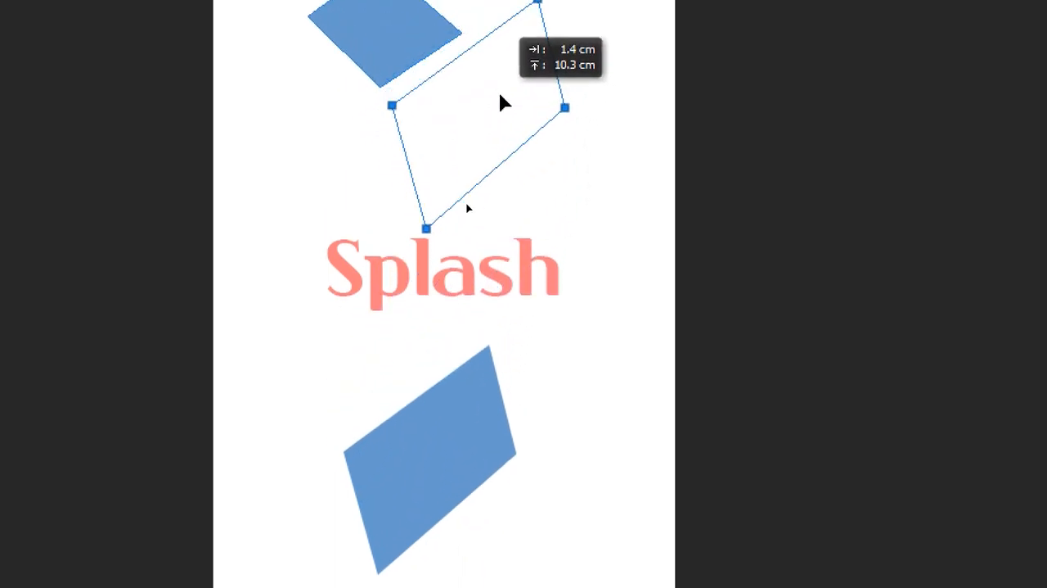
left_click_drag(502, 102, 502, 103)
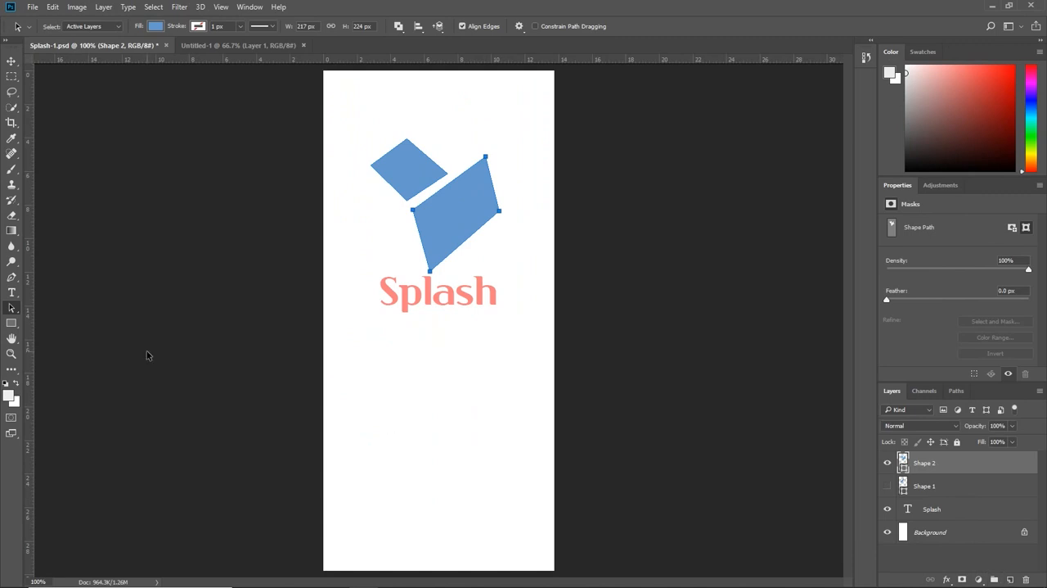
left_click(400, 399)
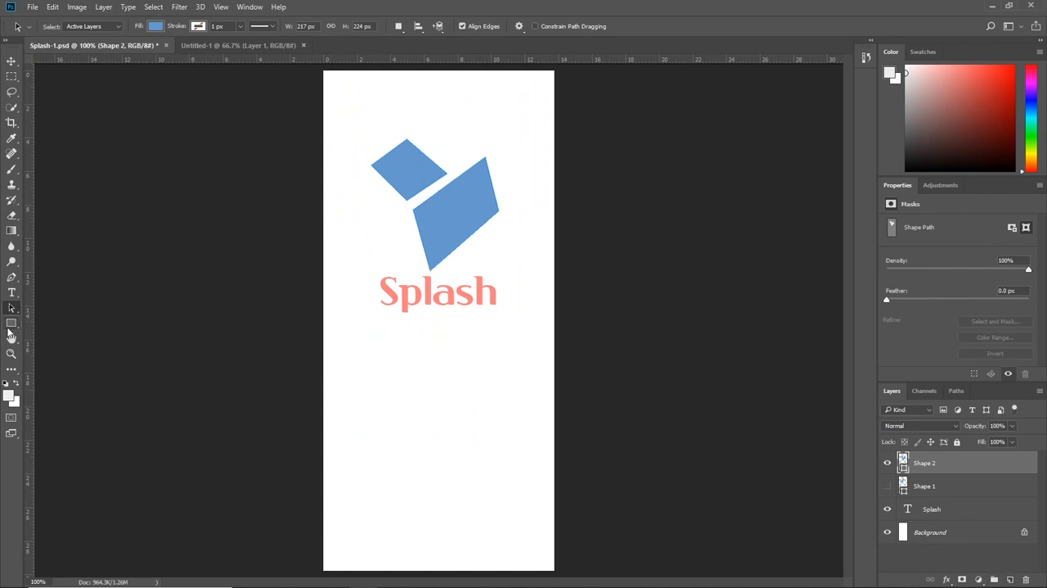
Step: Switch to the Pen tool, hide the Shape 2 layer and add a new empty layer
left_click(12, 277)
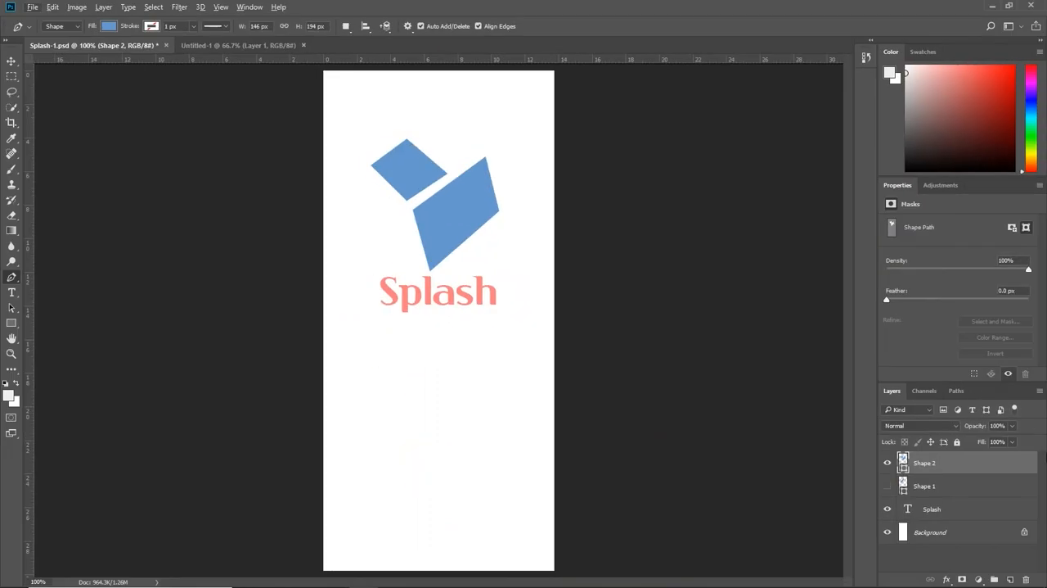
left_click(887, 463)
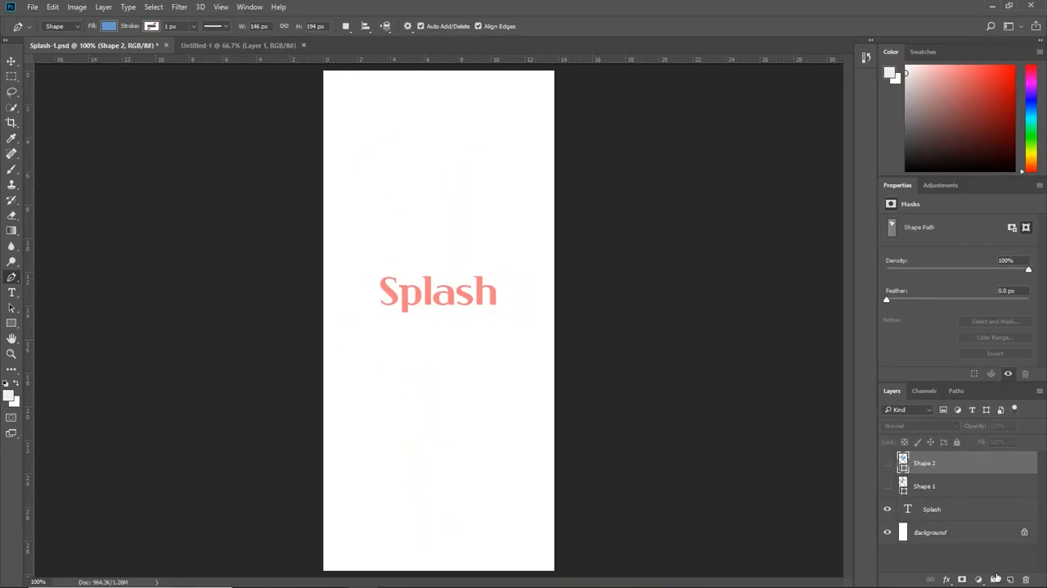
left_click(1009, 580)
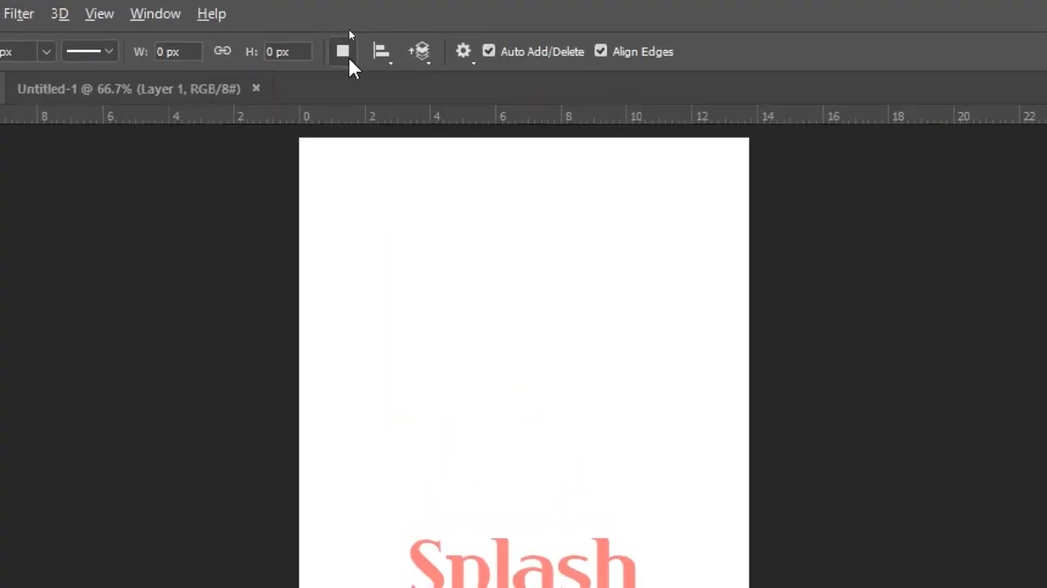
Step: Set the Pen tool to Combine Shapes and draw a closed four-point blue diamond about 195 by 171 px above the Splash text
left_click(348, 28)
left_click(375, 108)
left_click(344, 54)
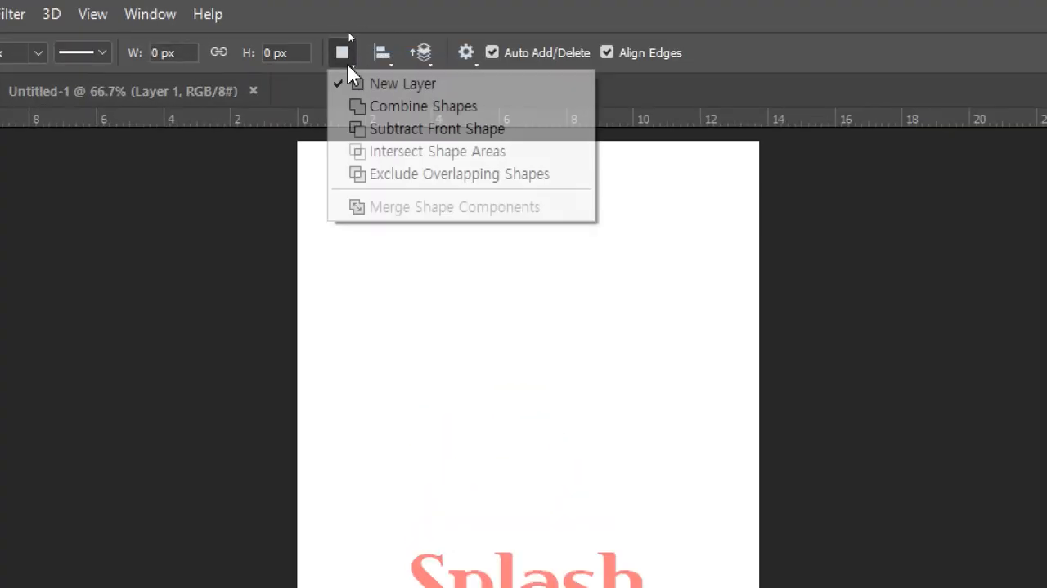
left_click(367, 106)
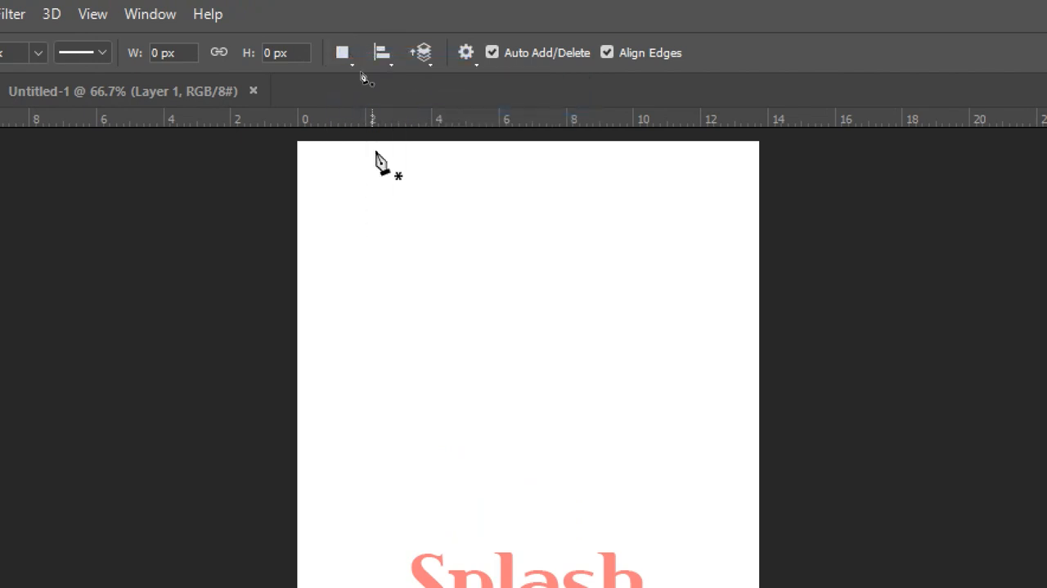
left_click(497, 264)
left_click(385, 358)
left_click(490, 467)
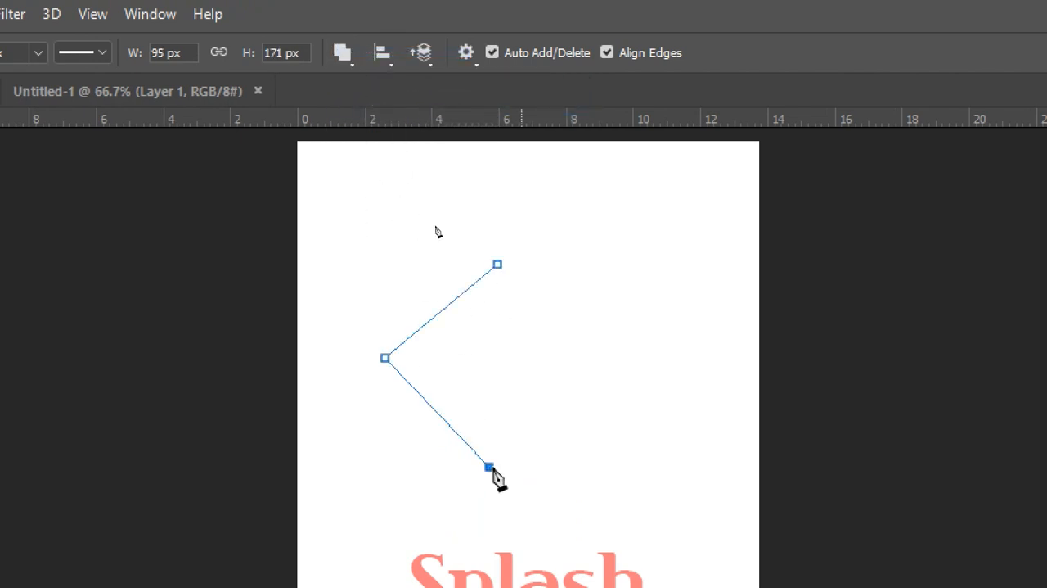
left_click(615, 385)
left_click(497, 264)
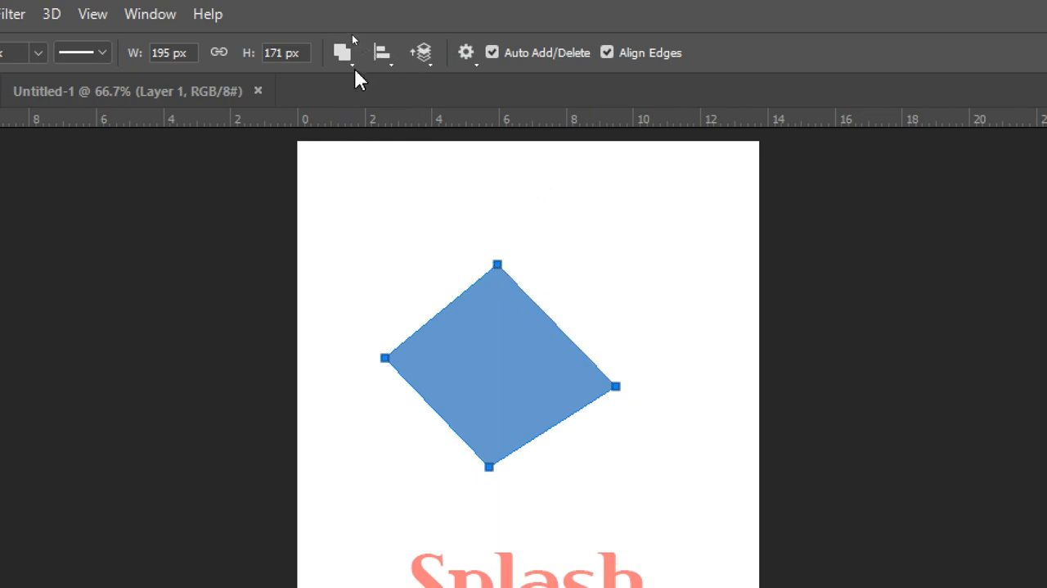
Step: Add an open four-point shape reaching up and right from inside the diamond, overlapping it on the same layer, and deselect it
left_click(480, 295)
left_click(598, 197)
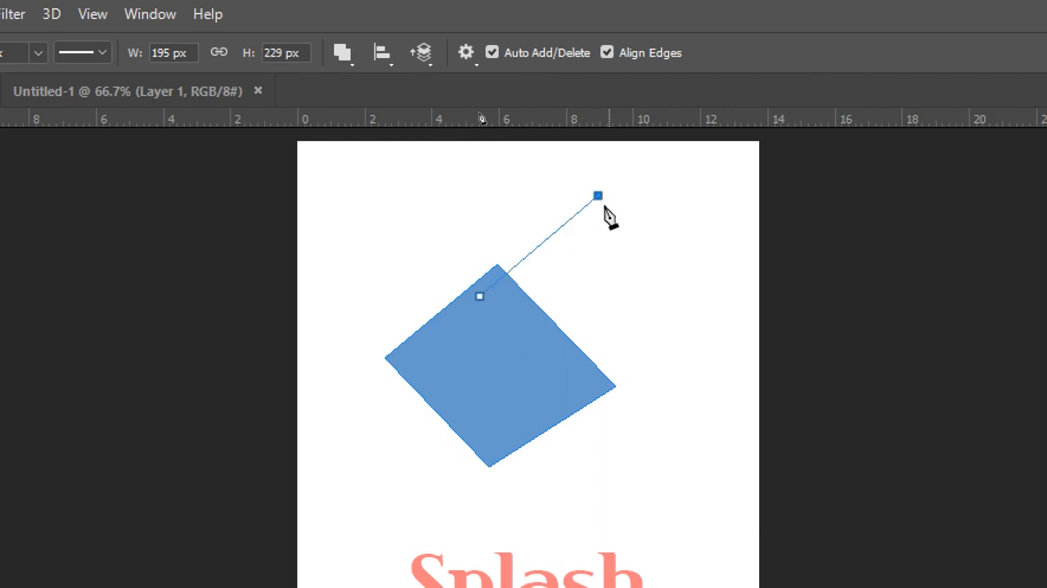
left_click(617, 277)
left_click(526, 355)
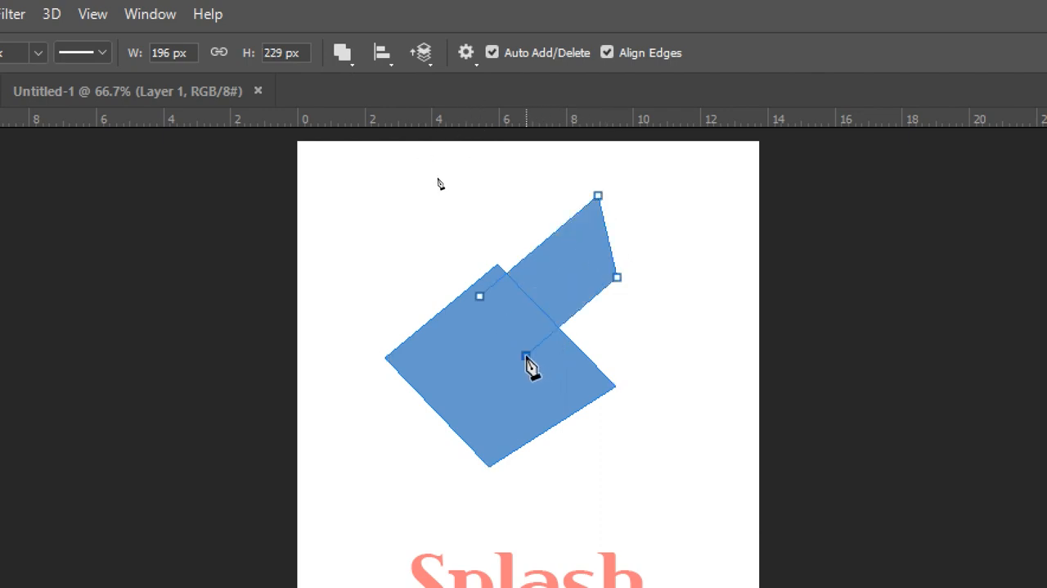
key("Return")
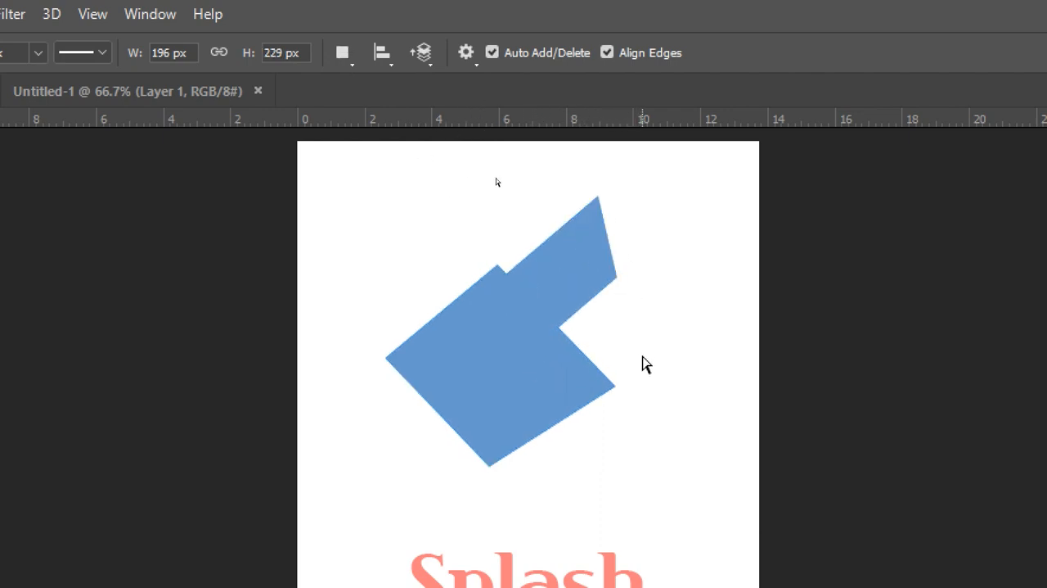
left_click(602, 284, "ctrl")
left_click_drag(583, 268, 667, 233)
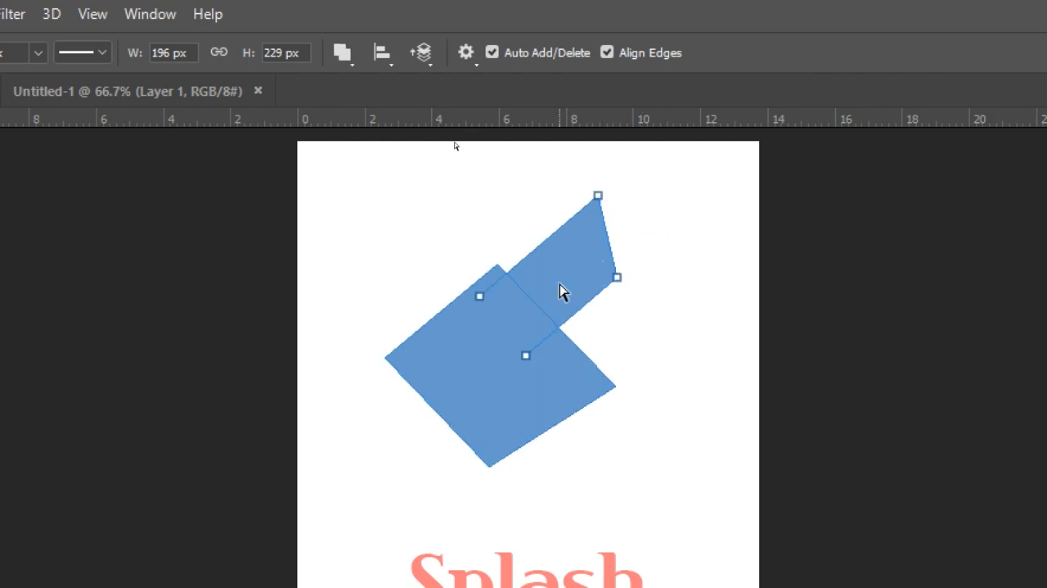
left_click(646, 328, "ctrl")
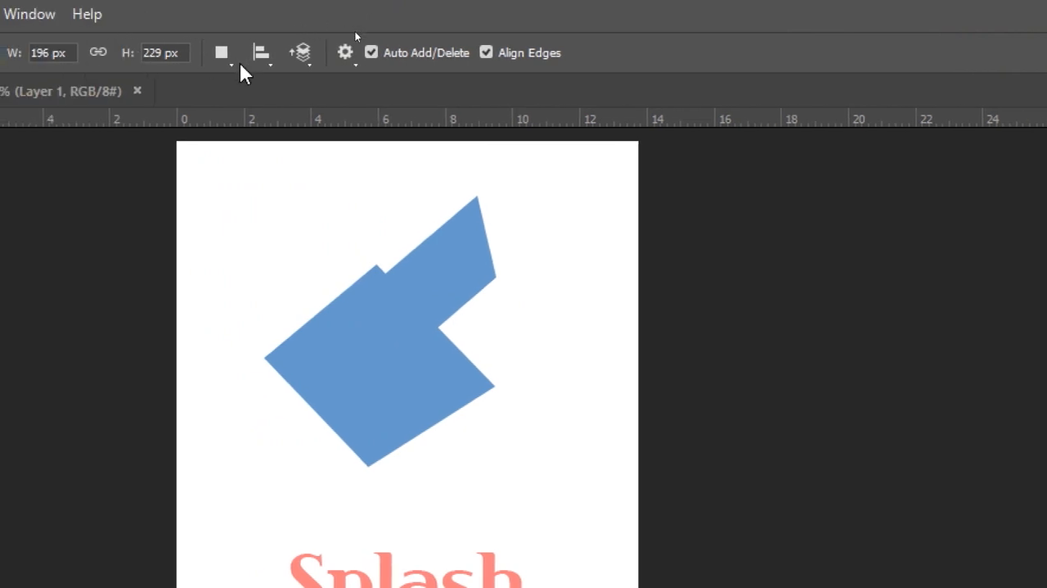
Step: Choose Combine Shapes again and draw a closed four-point shape about 89 by 133 px overlapping the diamond's upper edge
left_click(225, 59)
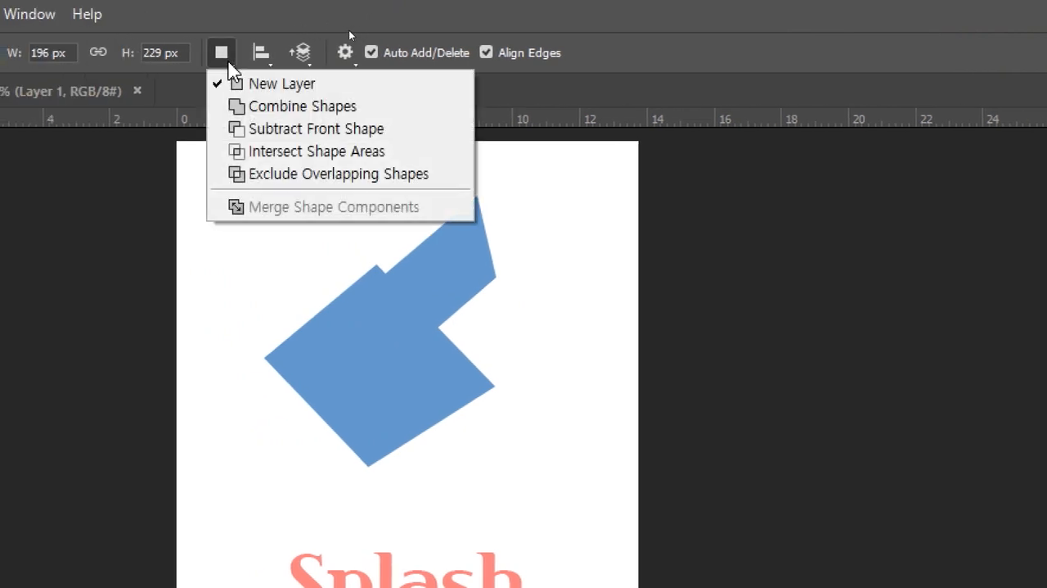
left_click(269, 105)
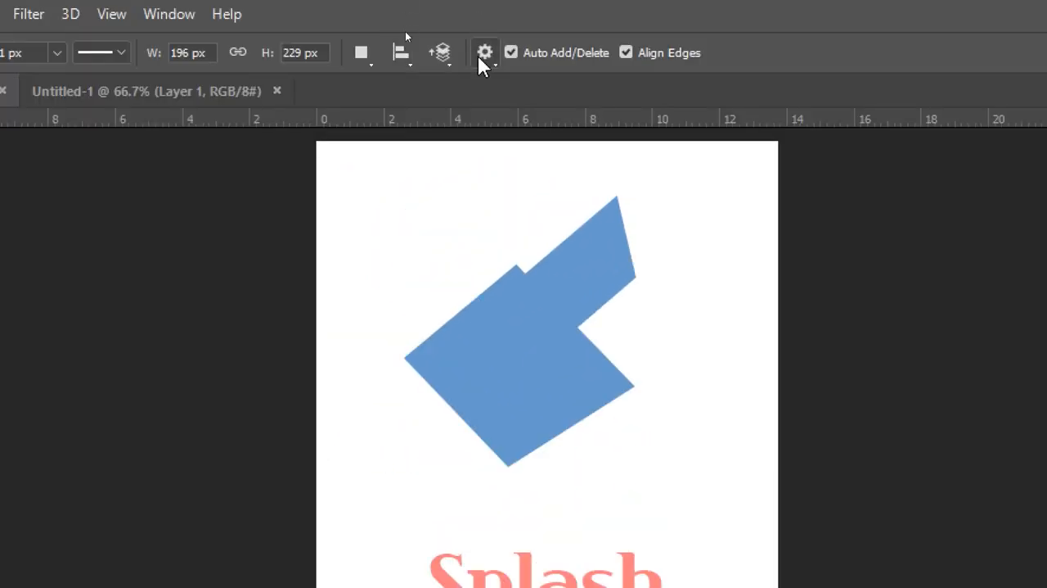
left_click(474, 336)
left_click(457, 231)
left_click(525, 177)
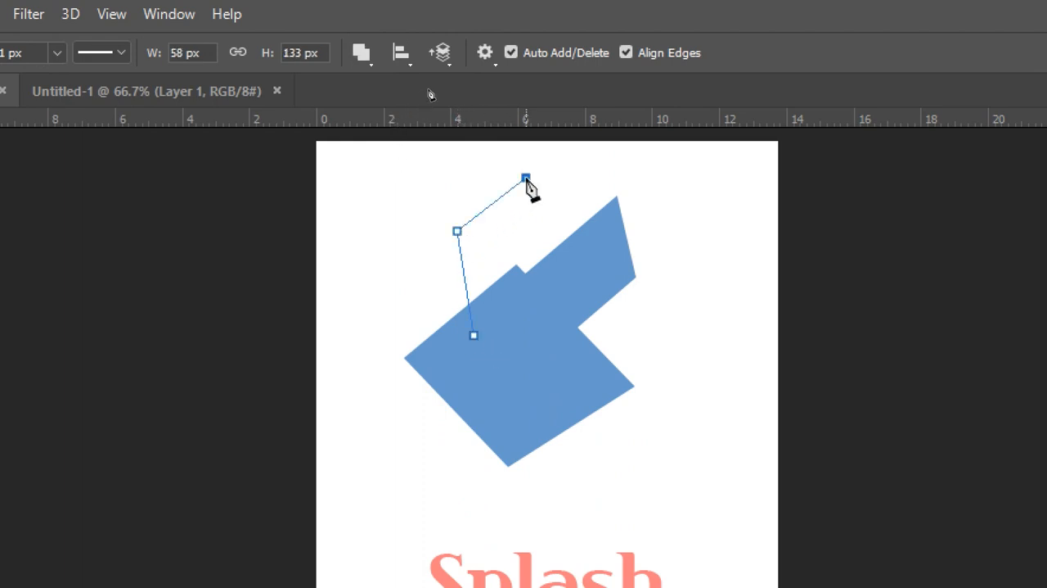
left_click(562, 281)
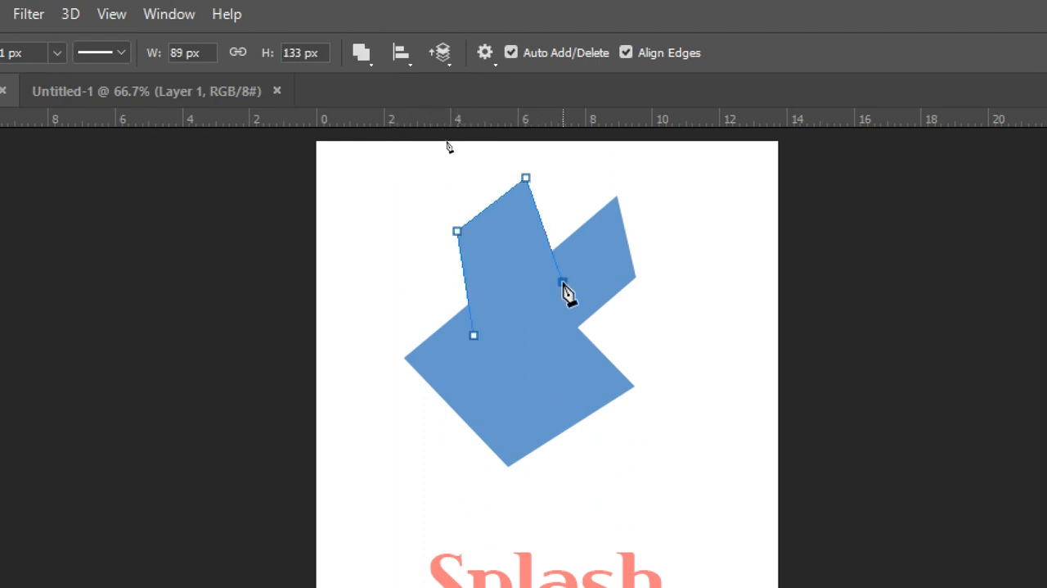
left_click(475, 337)
Step: Add a large open five-point shape overlapping the diamond's right side and extending toward the lower right
left_click(712, 377)
left_click(610, 479)
left_click(511, 352)
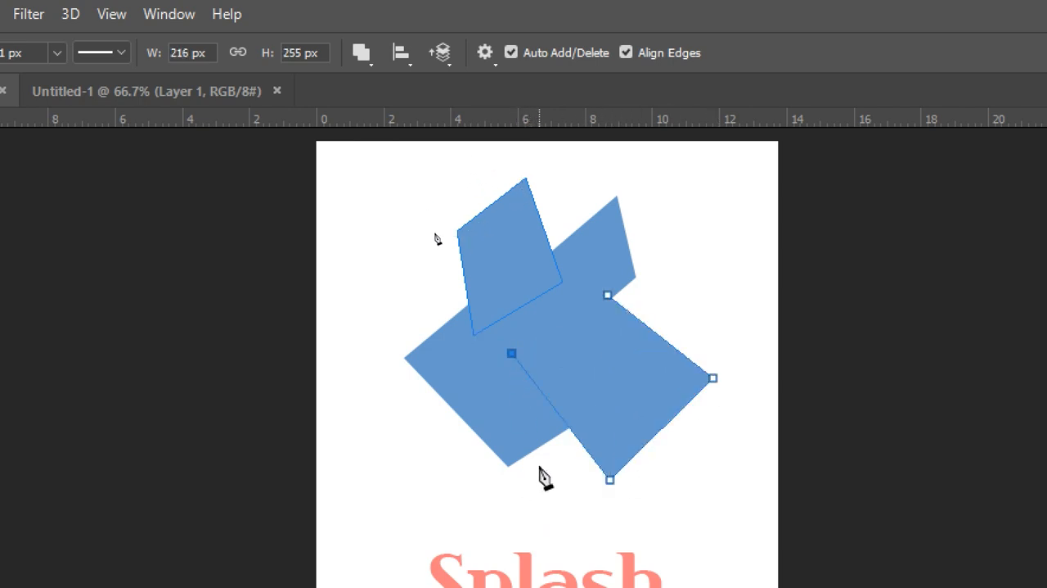
left_click(477, 385)
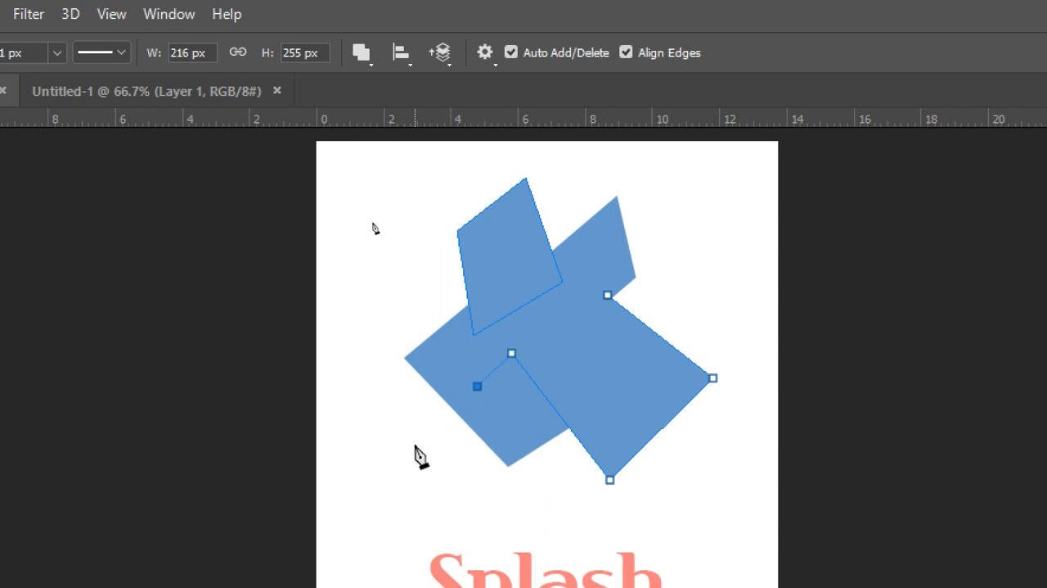
Step: Draw a closed, slanted four-point strip about 149 by 91 px across the left side of the blue figure with Combine Shapes
left_click(380, 293, "ctrl")
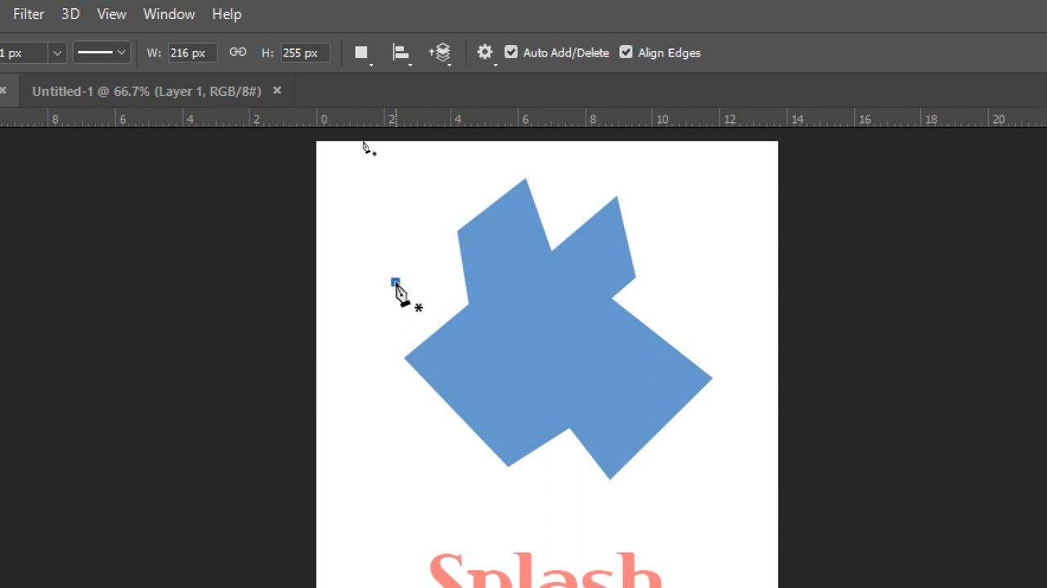
left_click(554, 327)
left_click(527, 389)
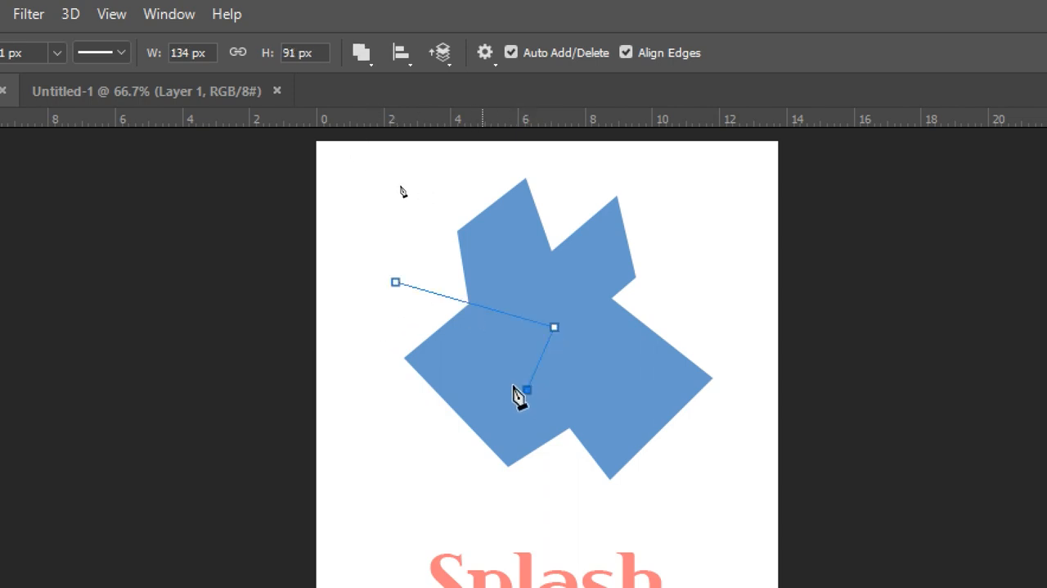
left_click(377, 332)
left_click(395, 281)
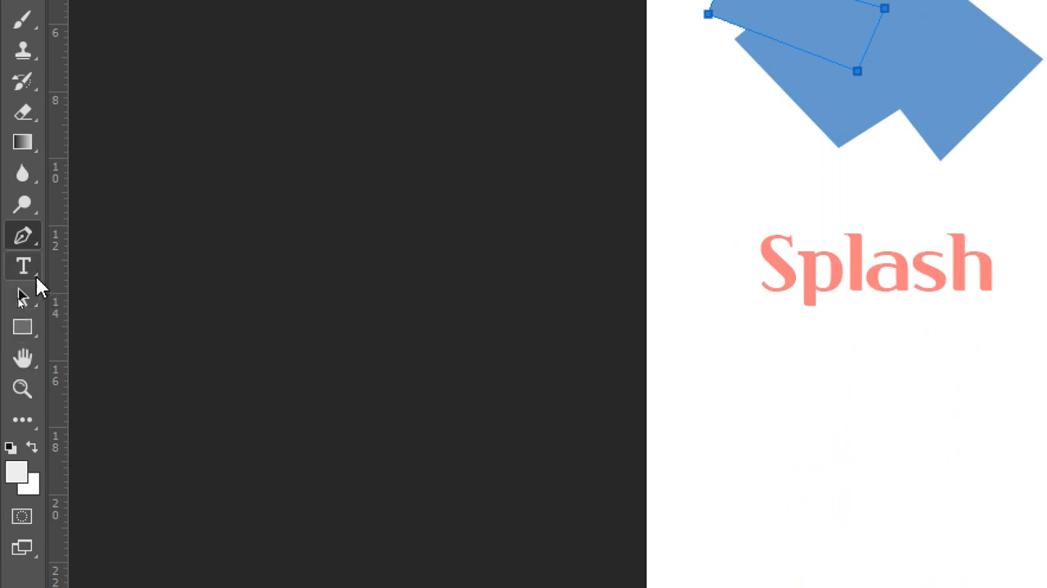
Step: Place copies of the slanted strip at the figure's lower left and lower right, and set the right copy to Subtract Front Shape
left_click(32, 291)
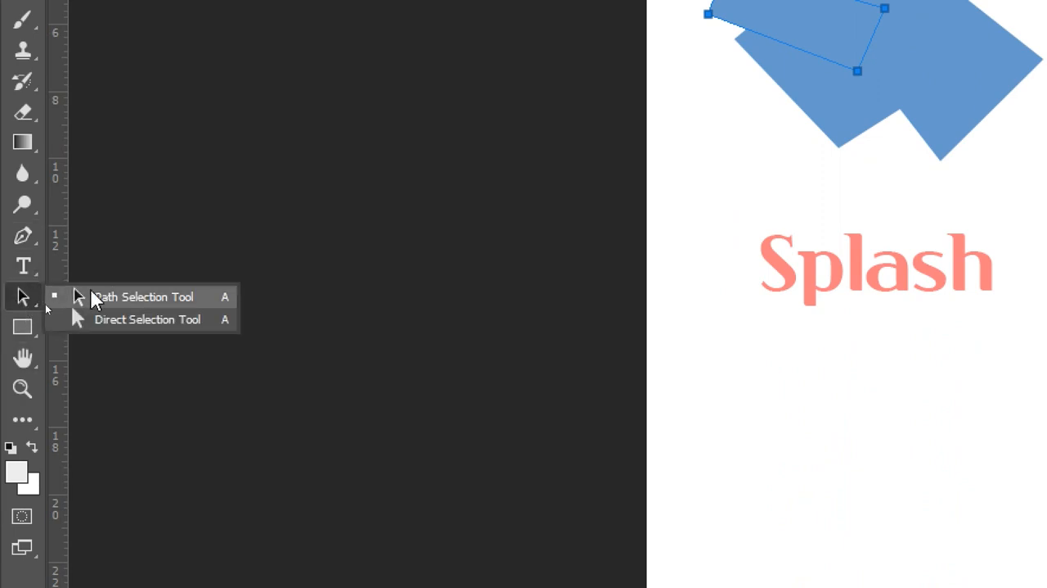
left_click(92, 299)
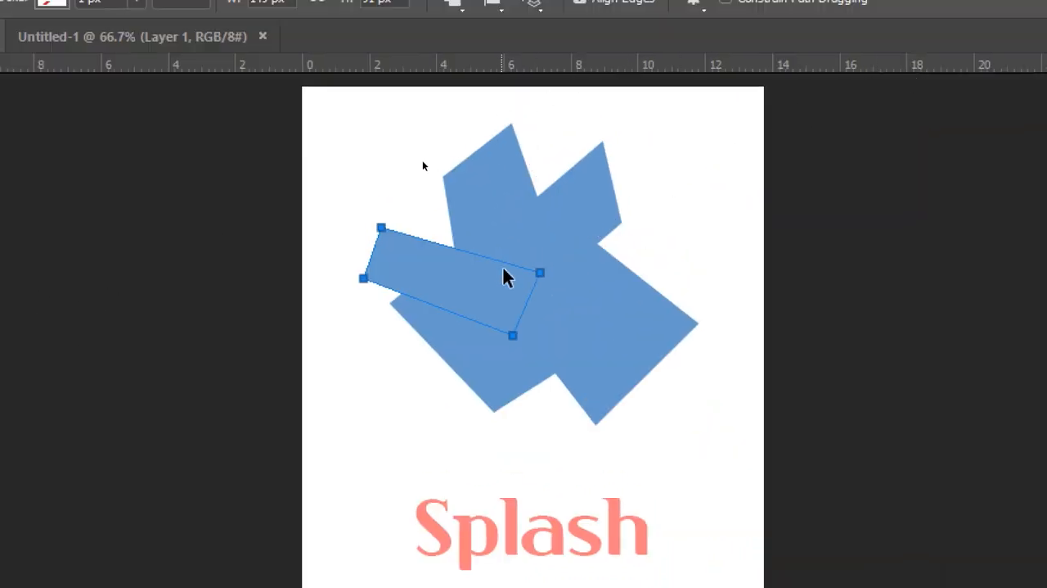
left_click_drag(485, 283, 477, 265)
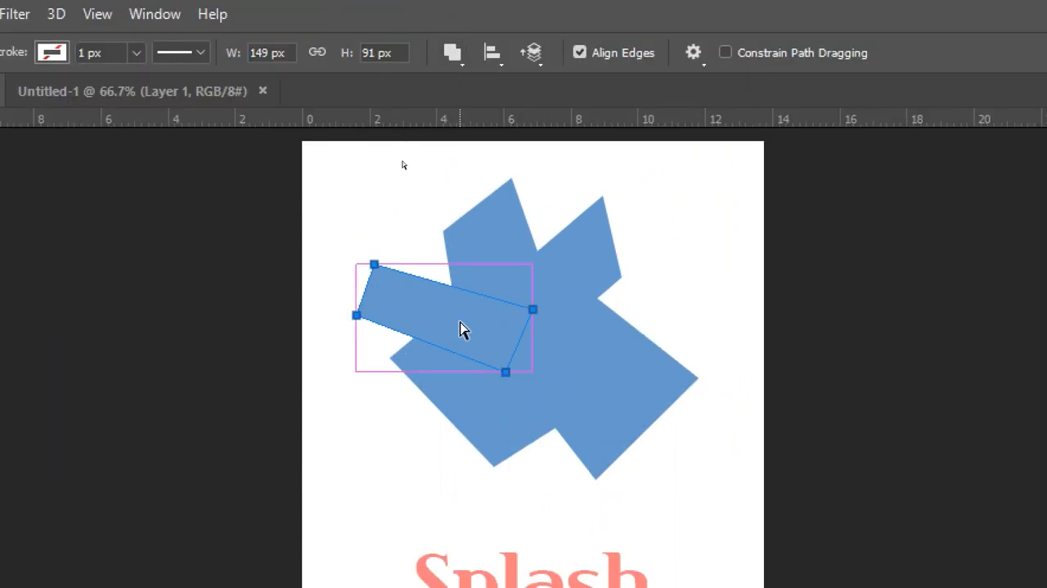
left_click_drag(460, 323, 669, 436)
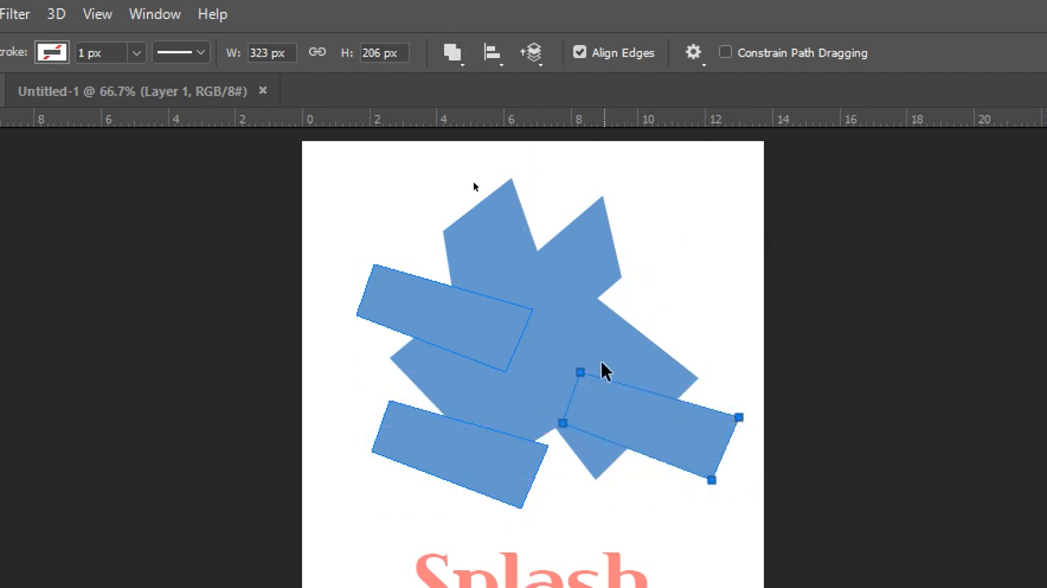
left_click(455, 54)
left_click(493, 131)
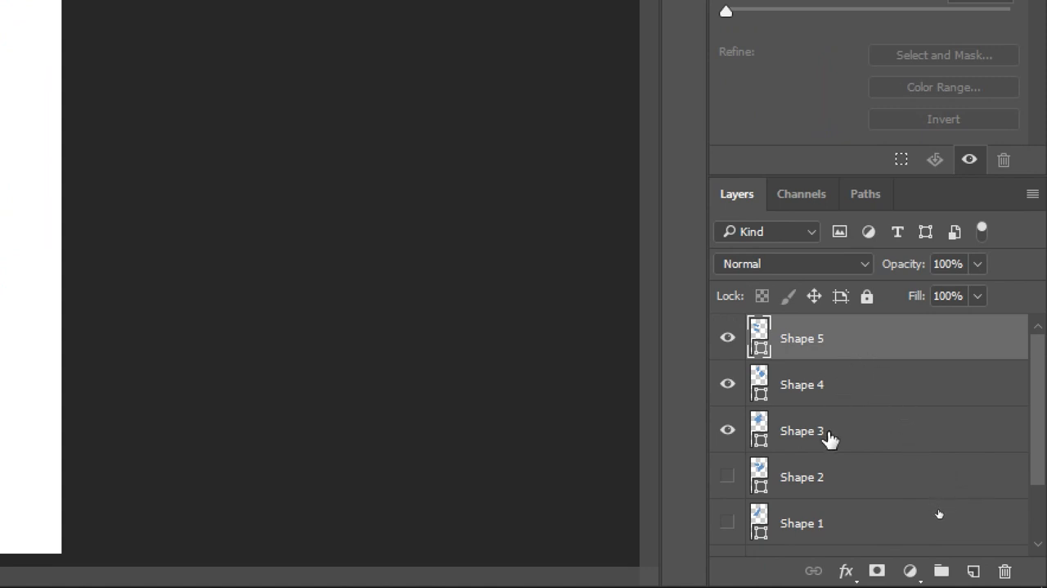
Step: Select the Shape 3, Shape 4 and Shape 5 layers and combine them with Merge Shapes
left_click(867, 432, "shift")
right_click(816, 344)
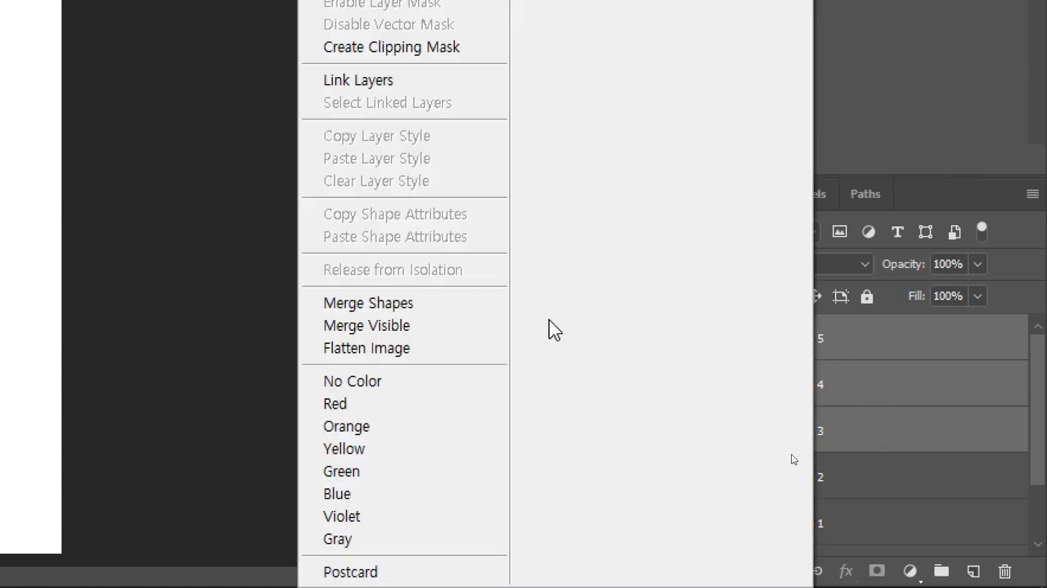
left_click(439, 311)
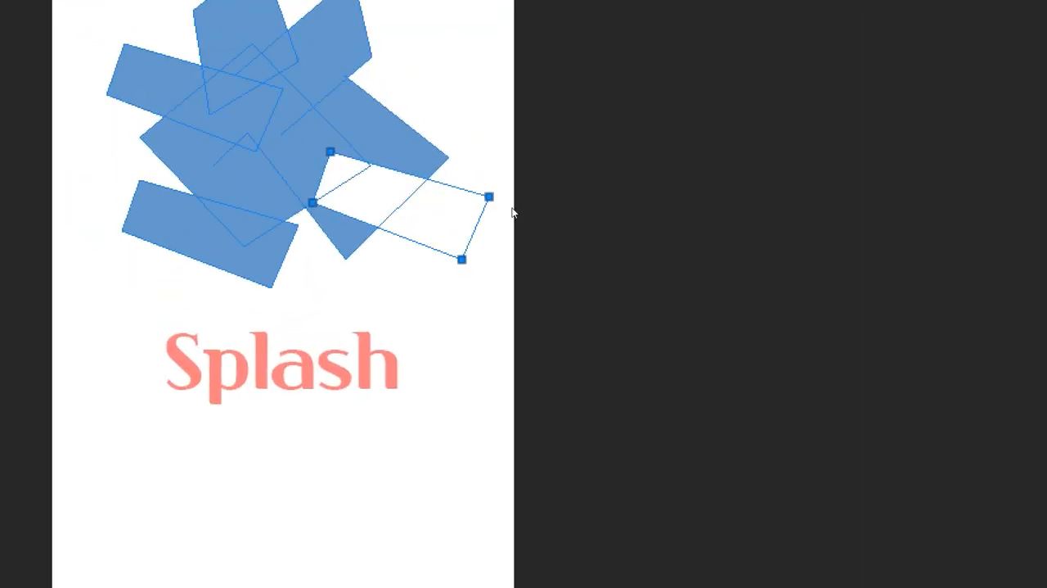
Step: Move the lower-left strip slightly up within the merged shape, and select the inner end anchor of the open upper-right shape
left_click(279, 254)
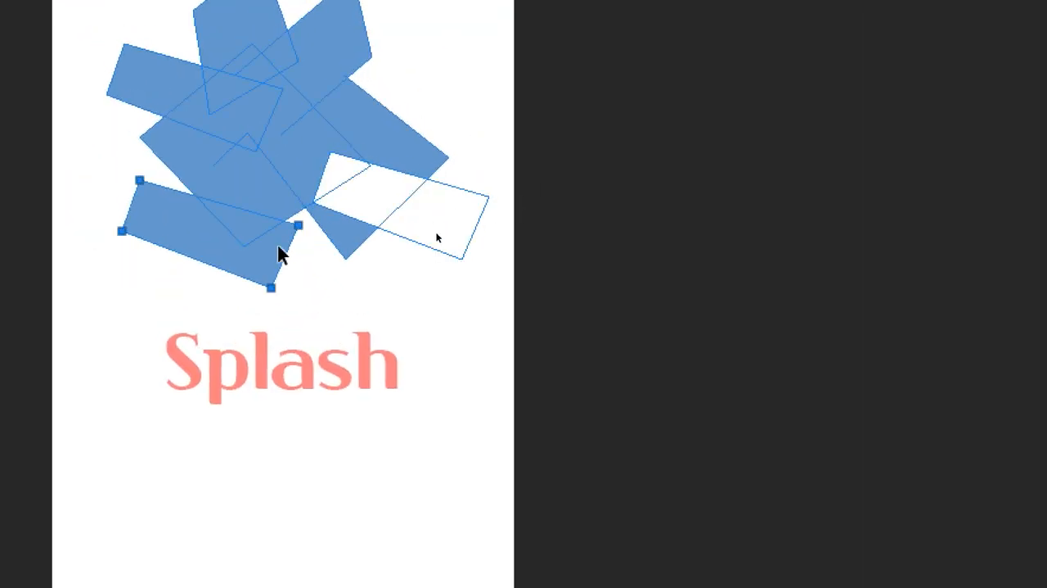
left_click_drag(279, 254, 257, 253)
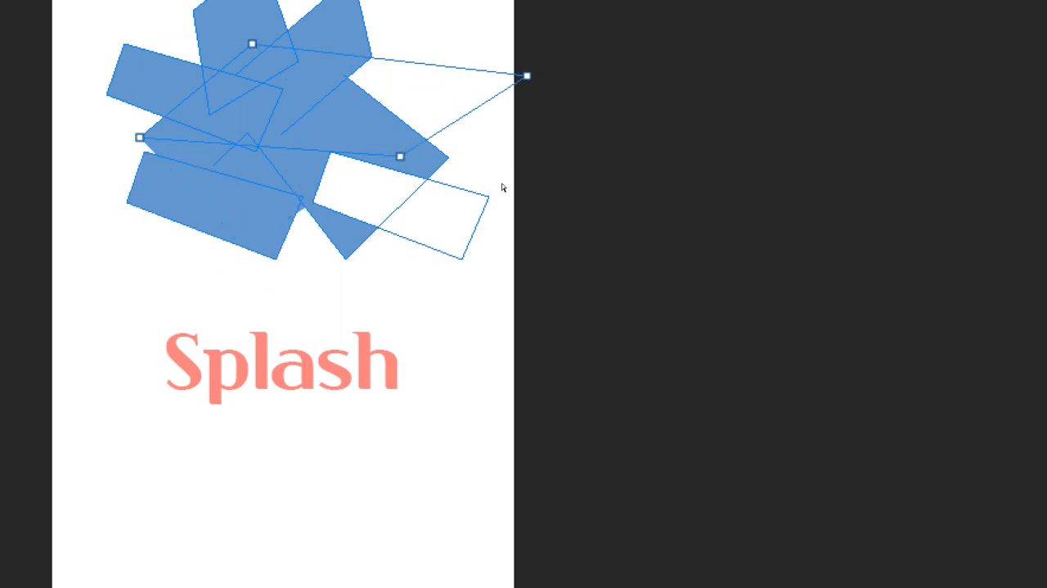
key("ctrl+z")
left_click(296, 137)
left_click(281, 136)
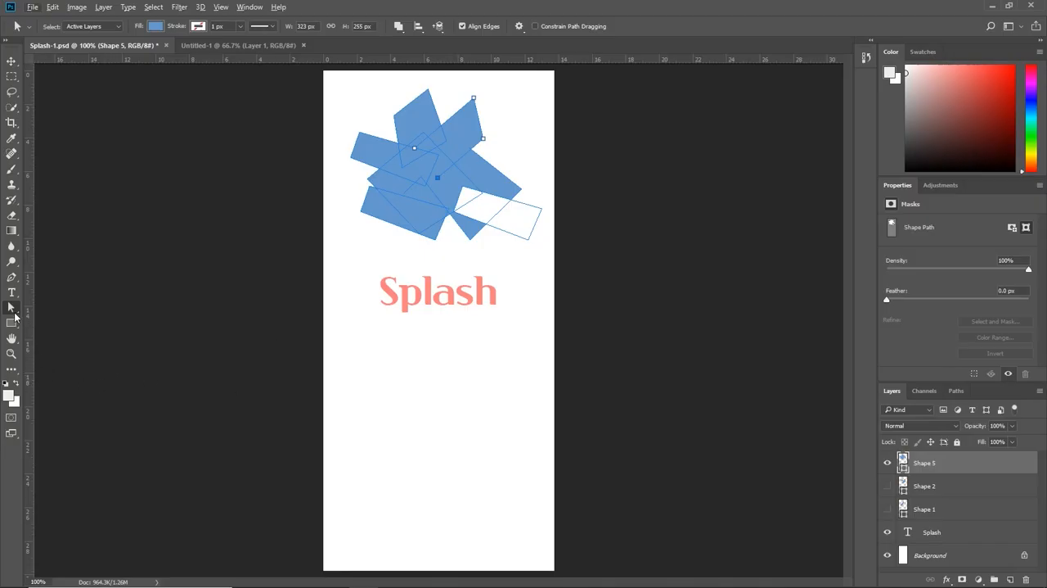
Step: With the Path Selection tool, set the slanted left strip to Subtract Front Shape and shift the upper-left piece slightly down and left
right_click(14, 311)
left_click(78, 320)
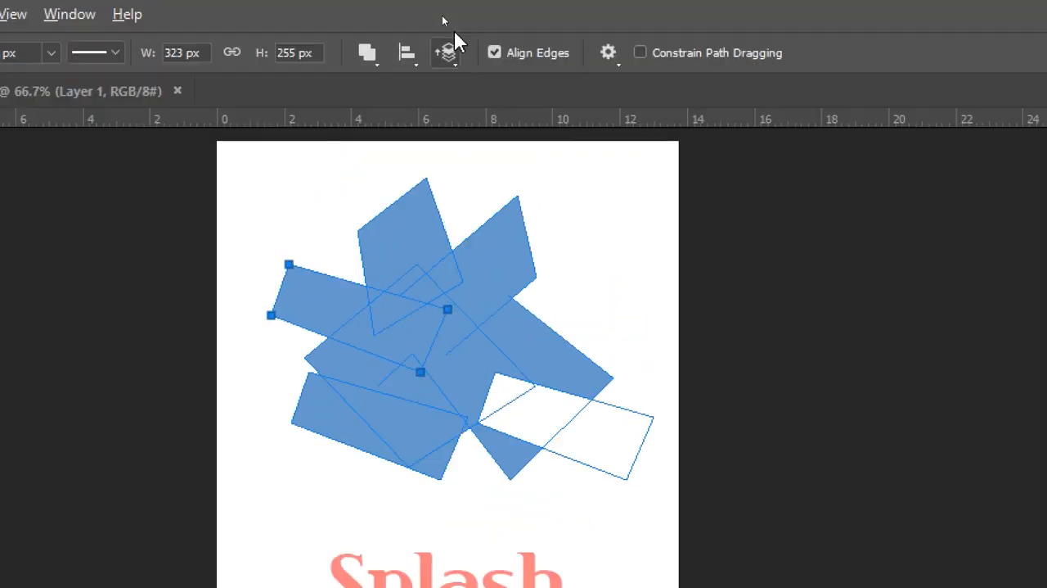
left_click(402, 28)
left_click(389, 134)
left_click(419, 239)
left_click_drag(418, 241, 400, 253)
left_click(550, 265)
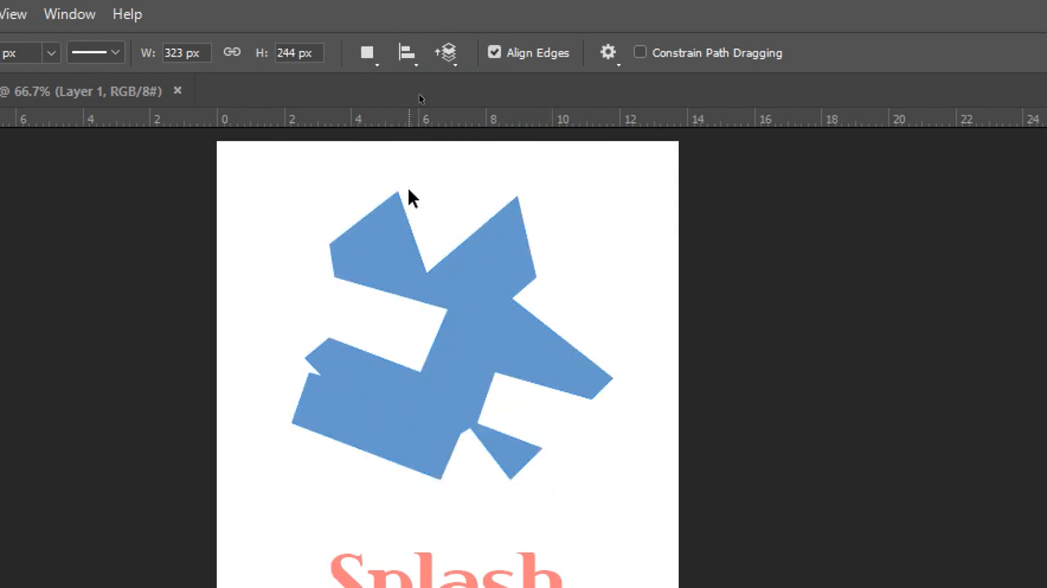
Step: Set the slanted left strip back to Combine Shapes and move the subtracting strip at the figure's lower right slightly up
left_click(382, 316)
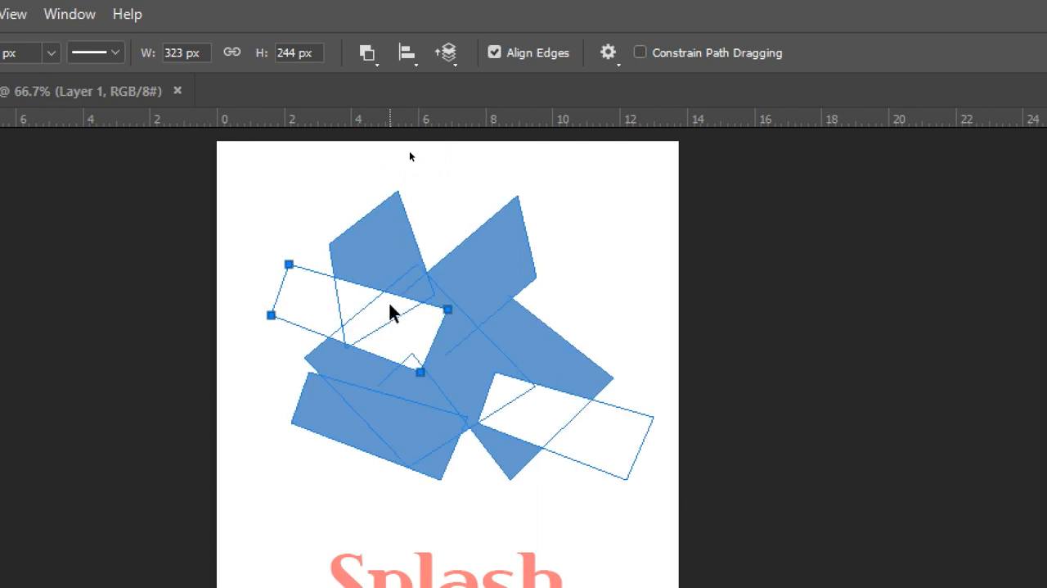
left_click(317, 270)
left_click(365, 72)
left_click(369, 103)
left_click(576, 223)
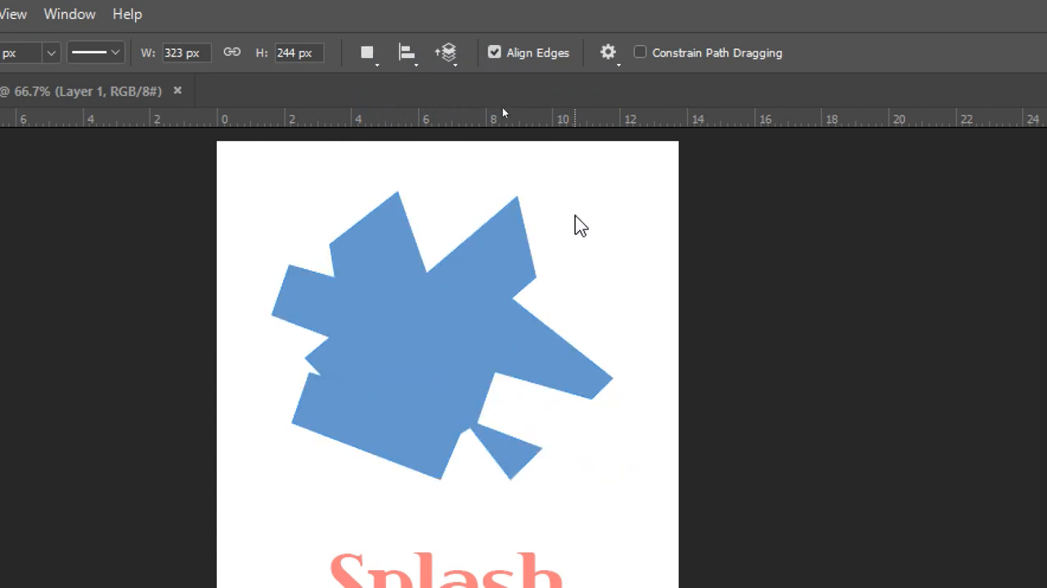
left_click(514, 440)
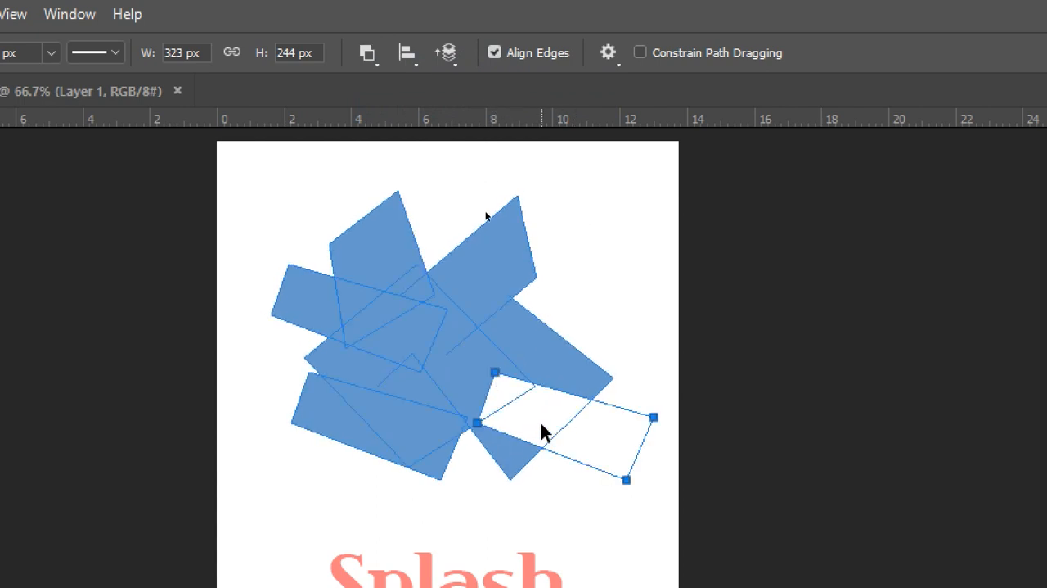
left_click_drag(551, 416, 552, 395)
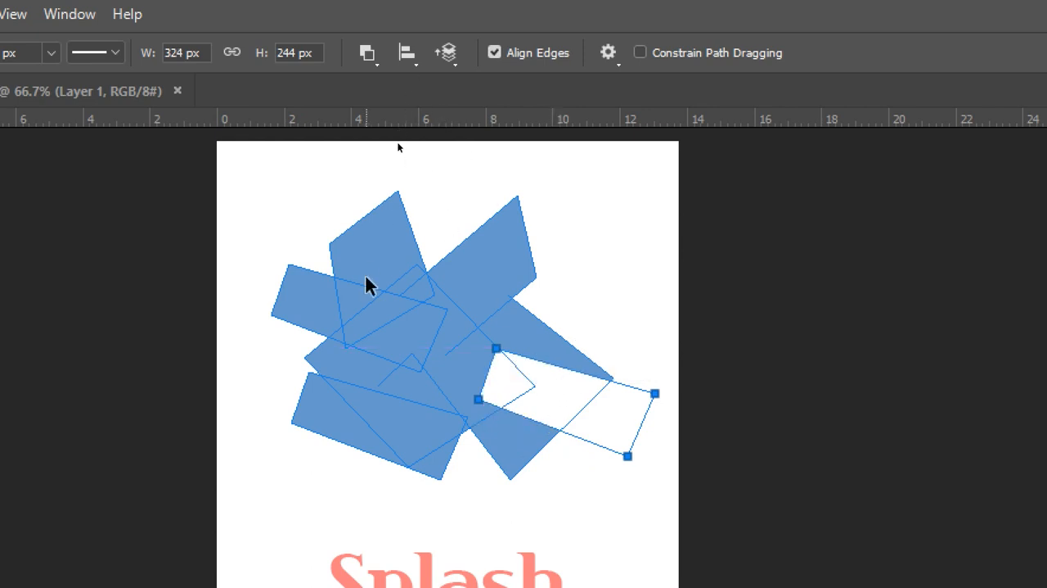
Step: Try Intersect Shape Areas on the lower-left strip and return it to Combine Shapes
left_click(382, 400)
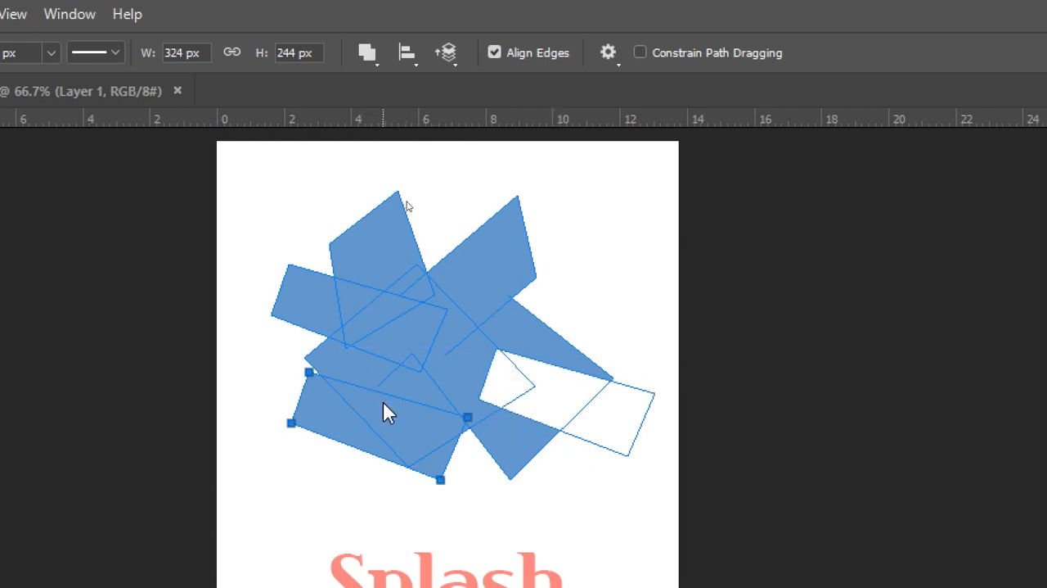
left_click(376, 70)
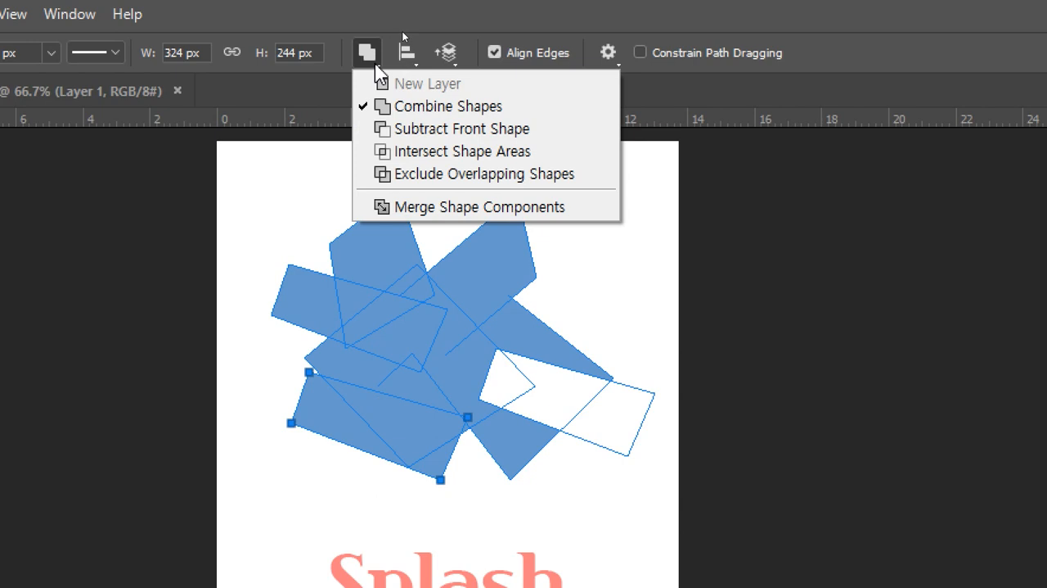
left_click(402, 162)
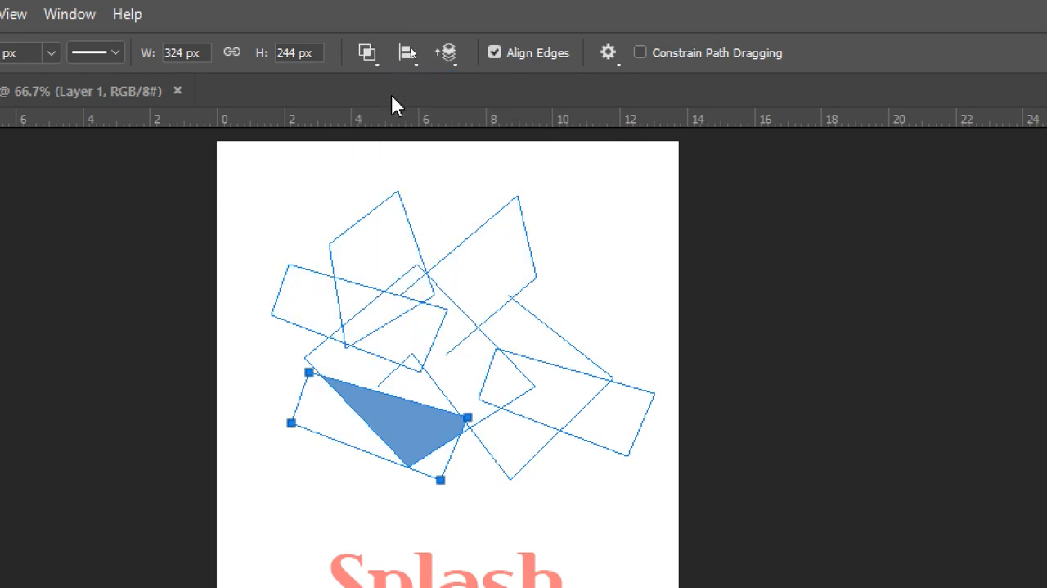
left_click(374, 60)
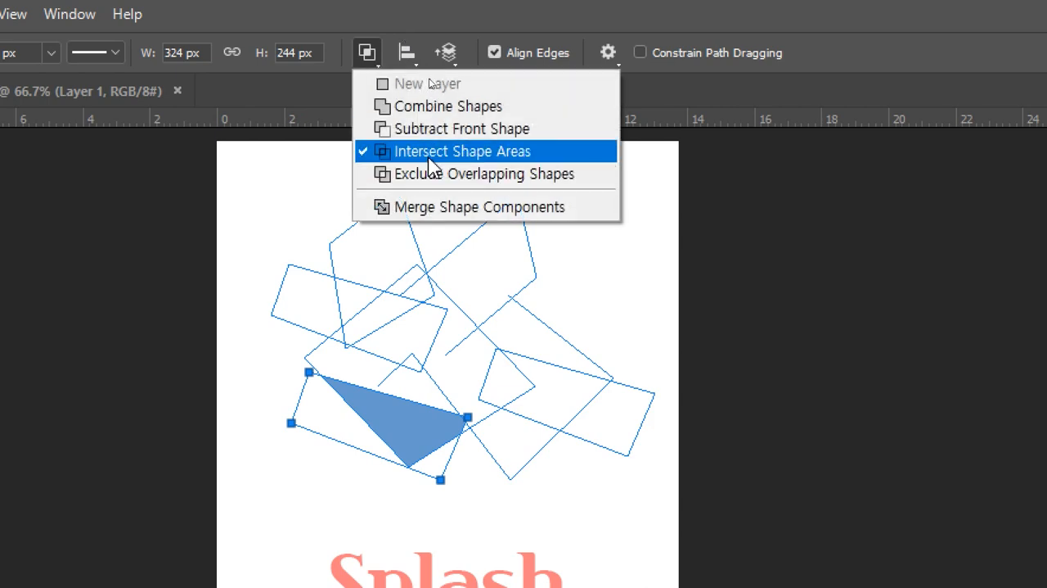
left_click(433, 108)
Step: Compare Intersect Shape Areas with Exclude Overlapping Shapes on the lower-left strip, restore Combine Shapes and deselect the path
left_click(378, 64)
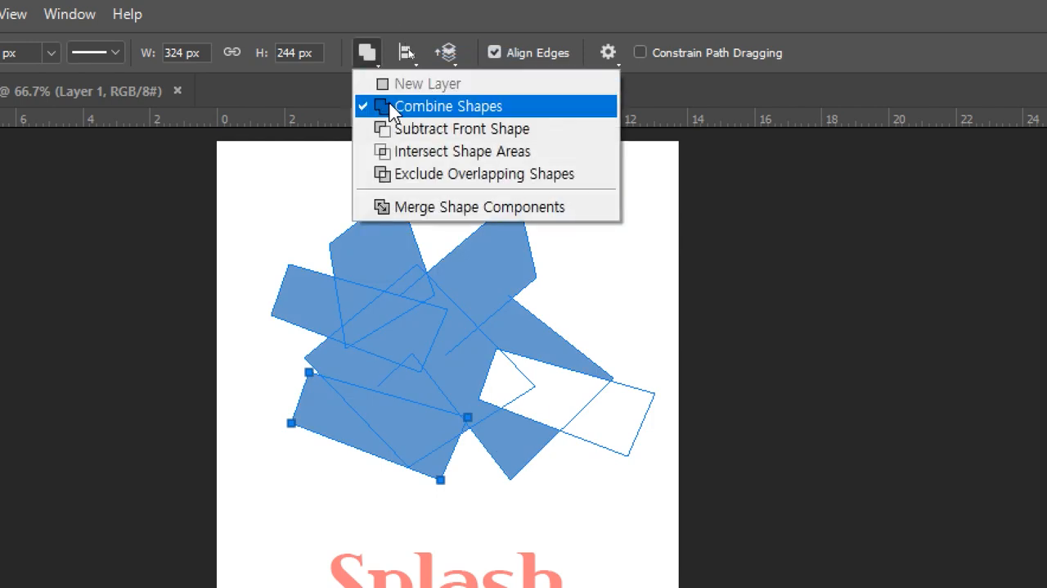
left_click(458, 152)
left_click(368, 54)
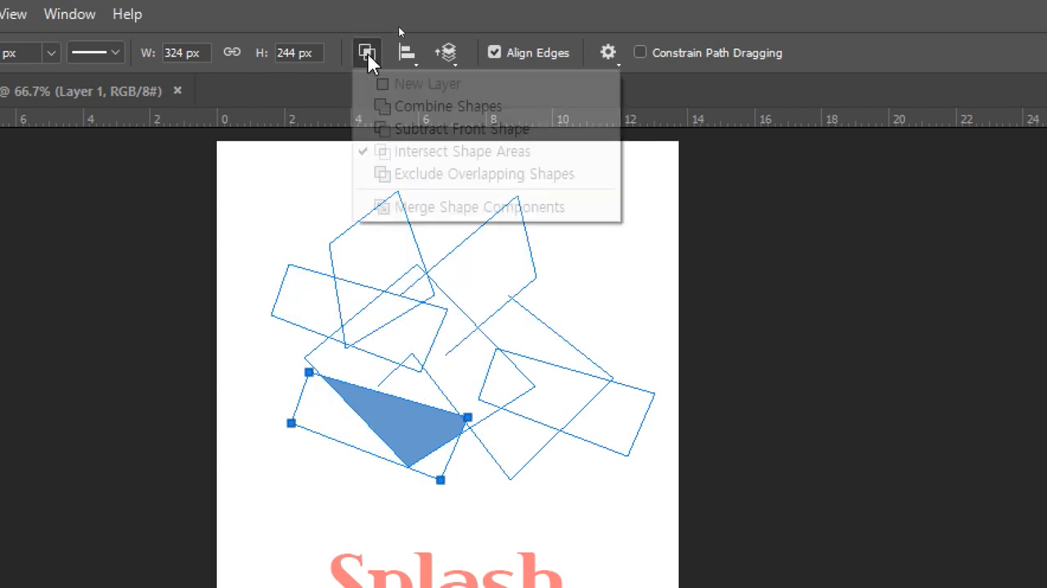
left_click(409, 174)
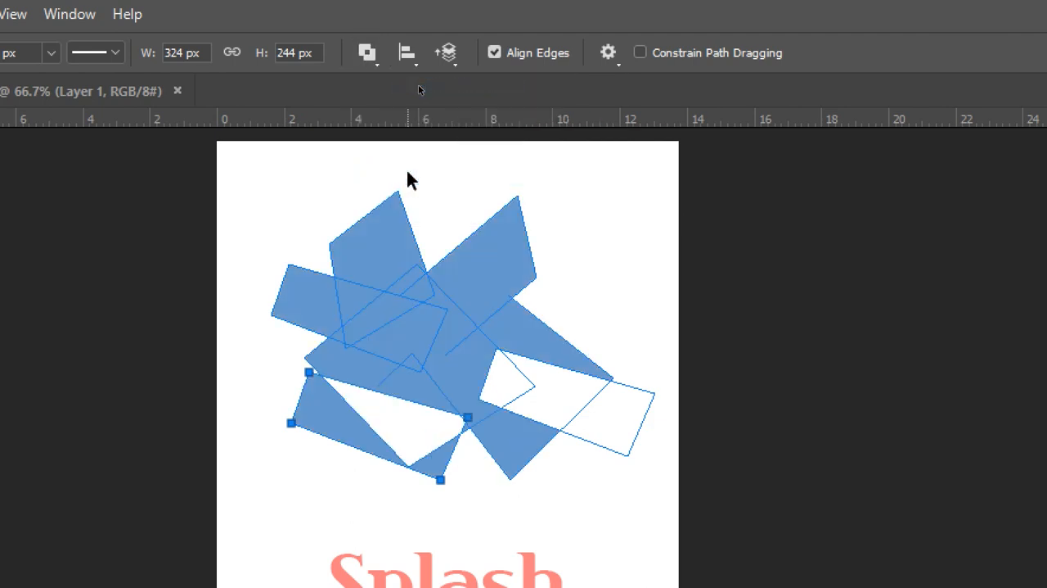
left_click(367, 52)
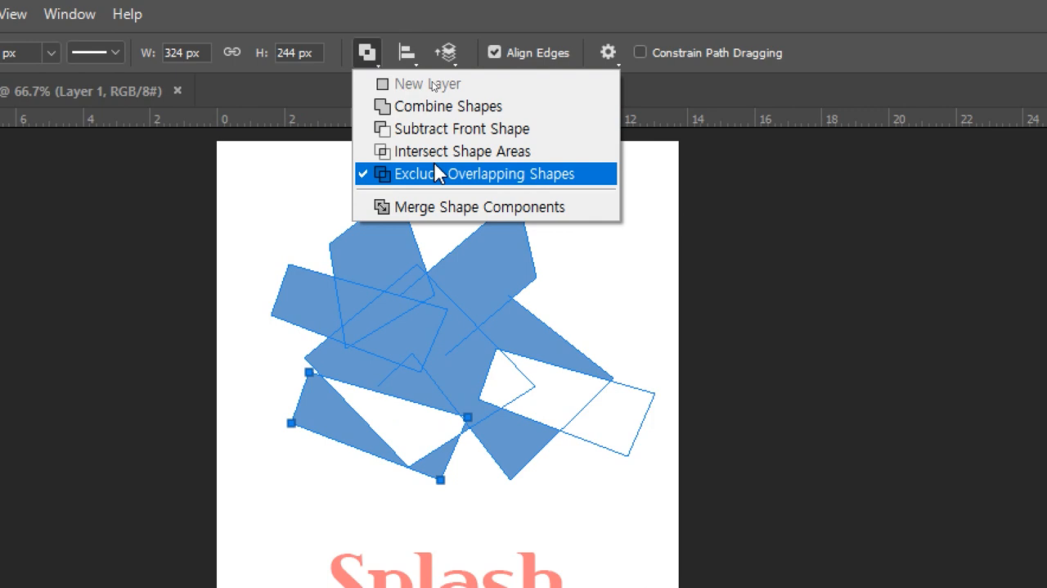
left_click(459, 114)
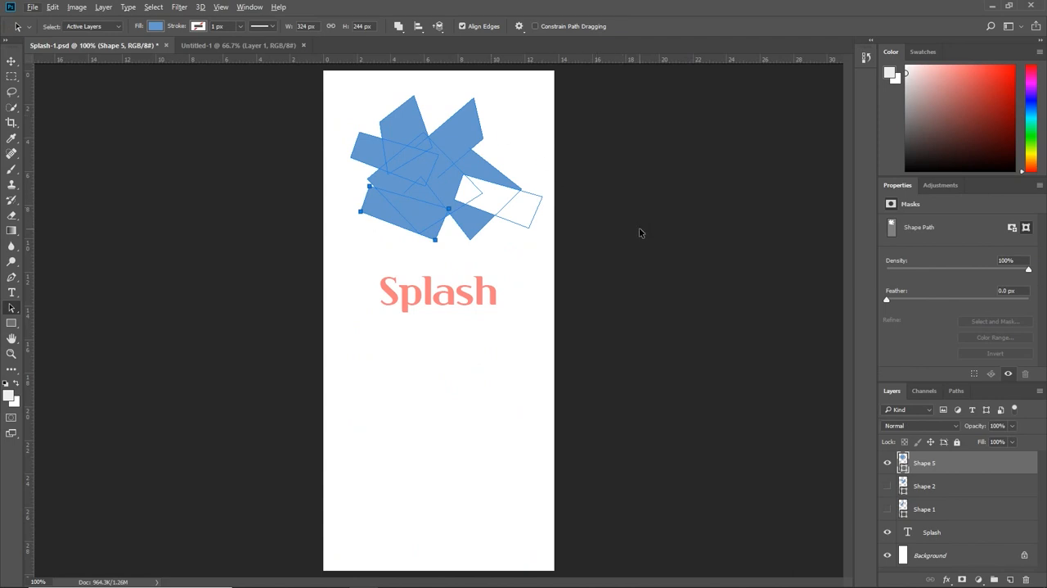
left_click(847, 464)
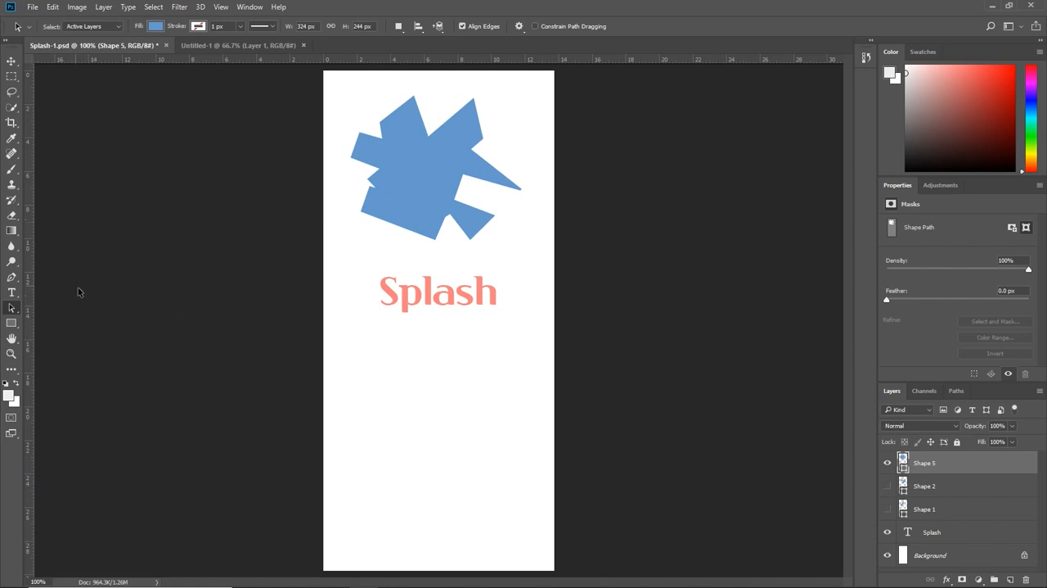
Step: Select the right-hand and central paths of the merged shape together, delete them and undo the deletion
left_click_drag(418, 174, 440, 225)
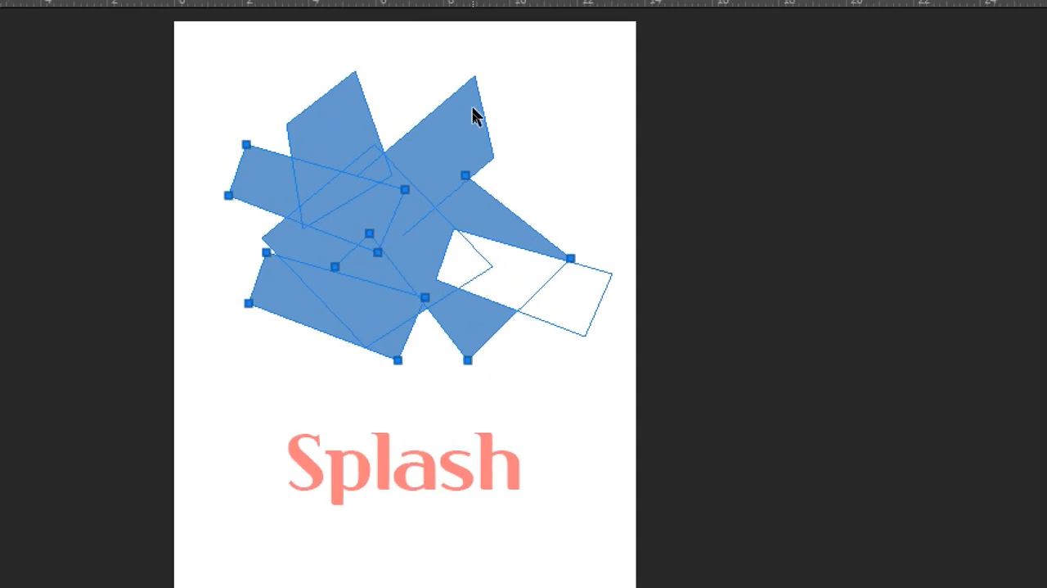
left_click_drag(448, 57, 512, 194)
left_click_drag(546, 280, 550, 287)
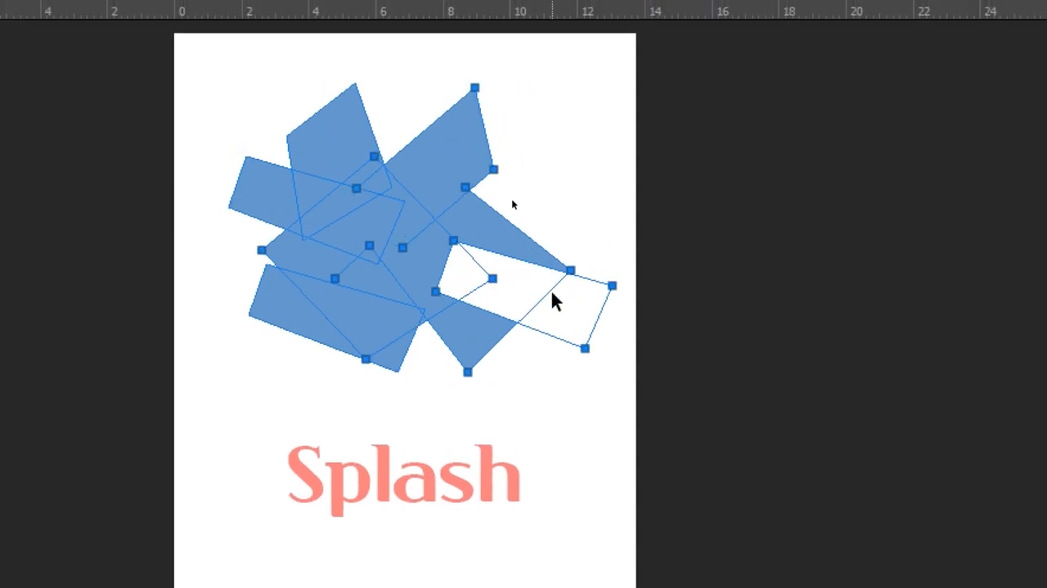
key("Delete")
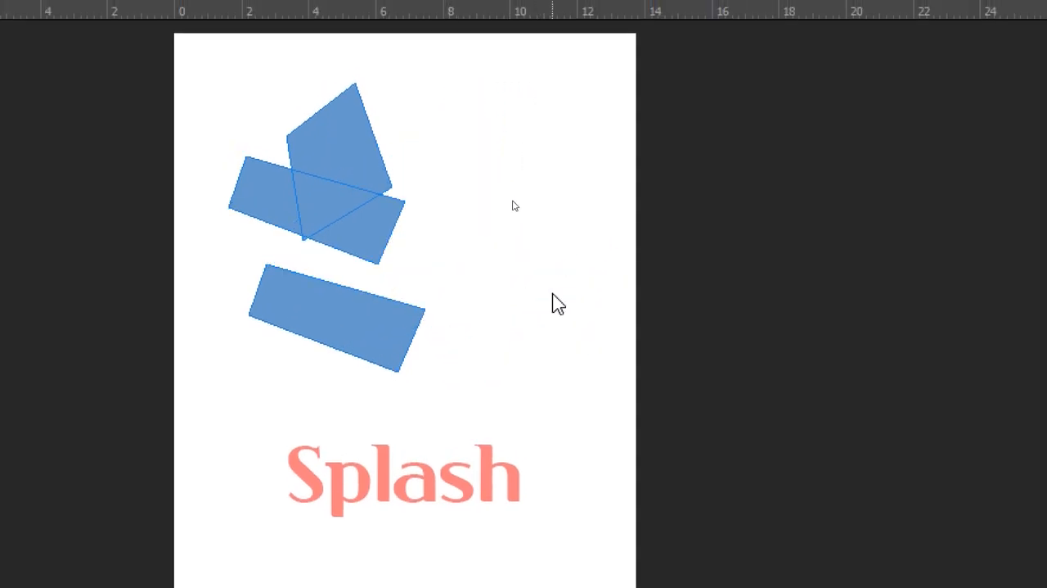
key("ctrl+z")
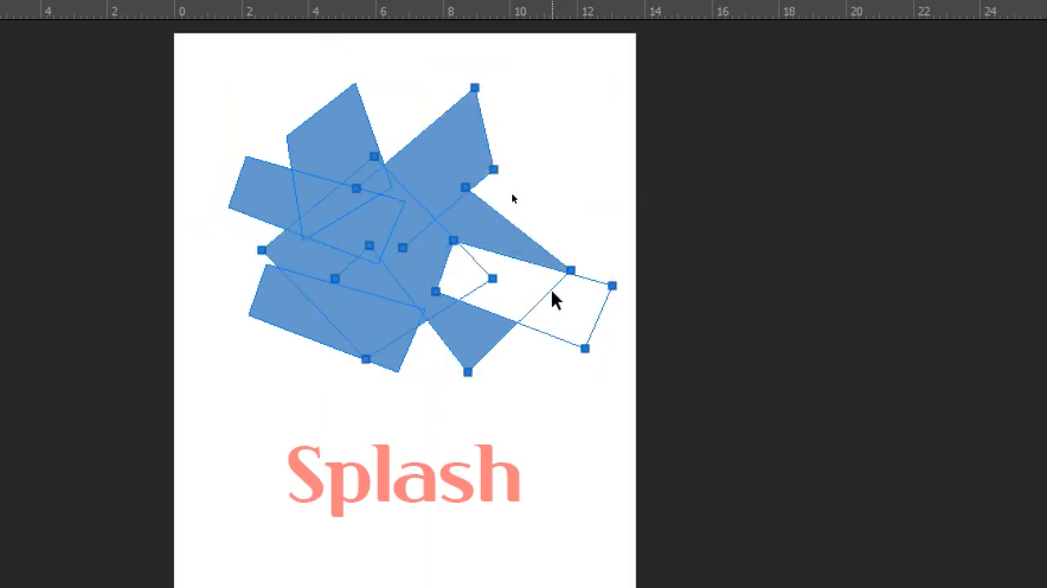
left_click(553, 298)
key("ctrl+z")
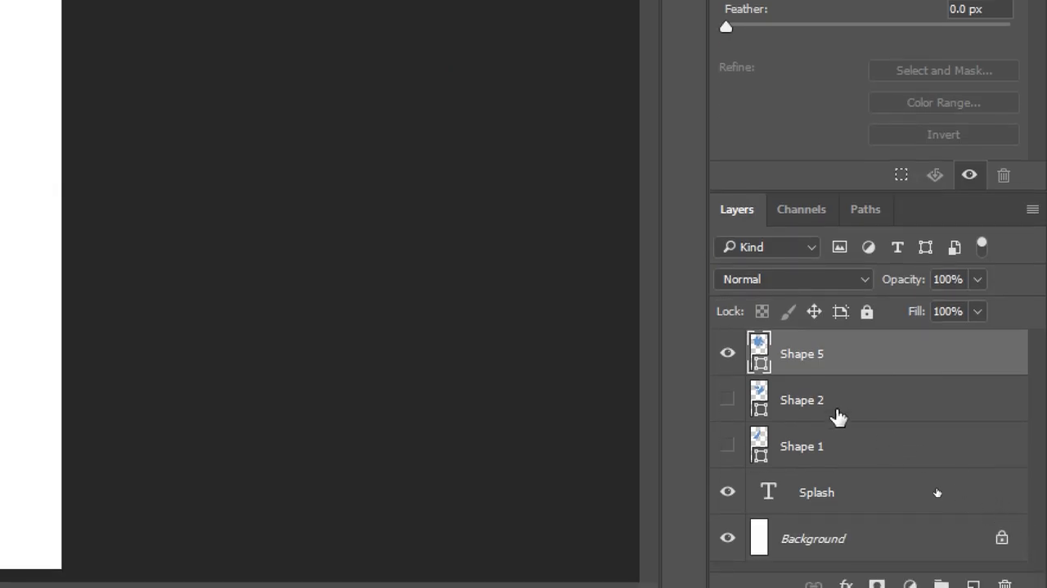
Step: Hide the Shape 5 layer, show the Shape 1 layer and select its curved path
left_click(727, 356)
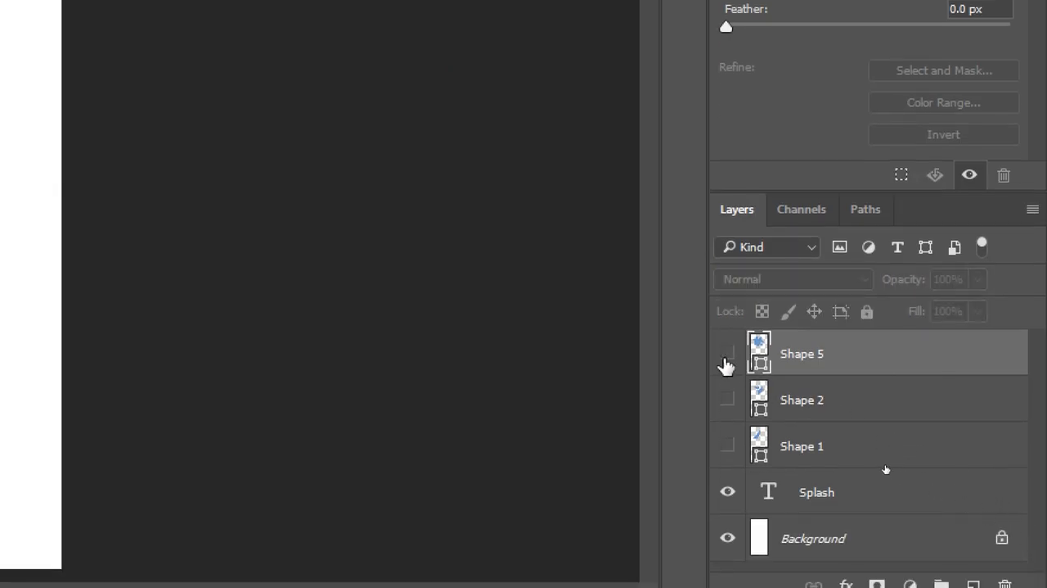
left_click(728, 444)
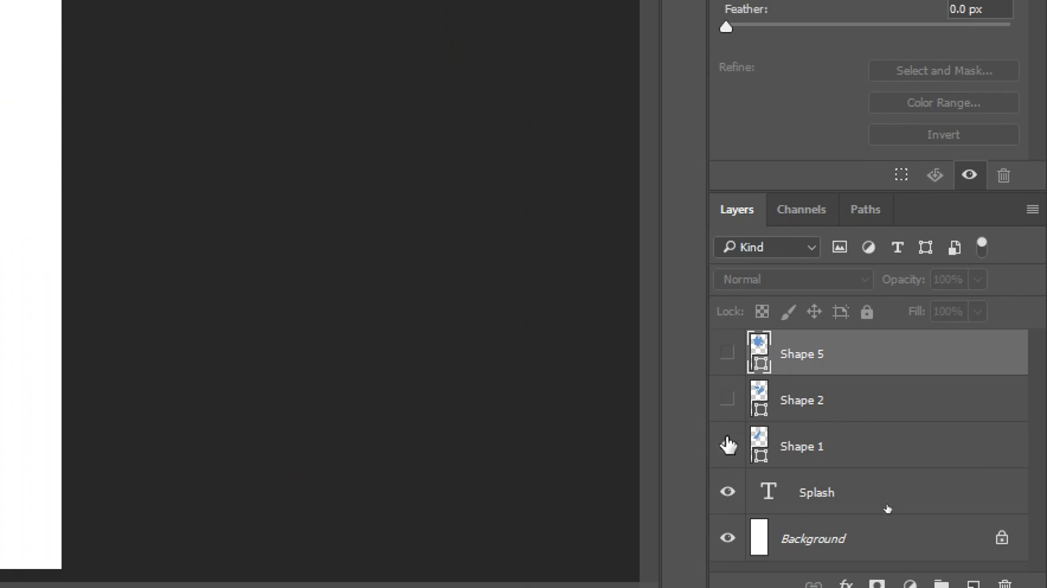
left_click(810, 447)
left_click(423, 228)
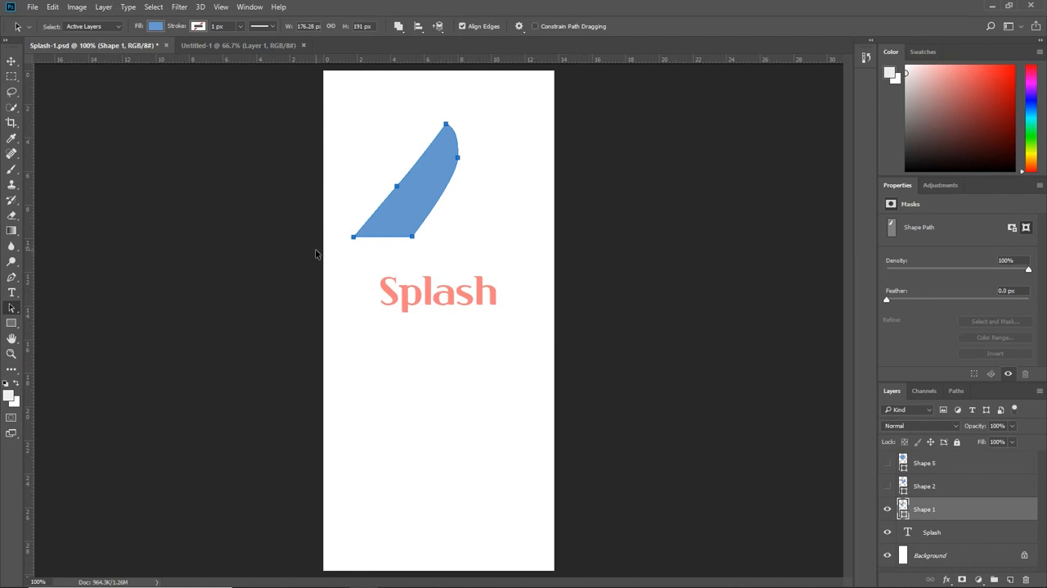
Step: Move the curved Shape 1 path slightly down and scale it to about 155 by 168 px with Free Transform
key("ctrl")
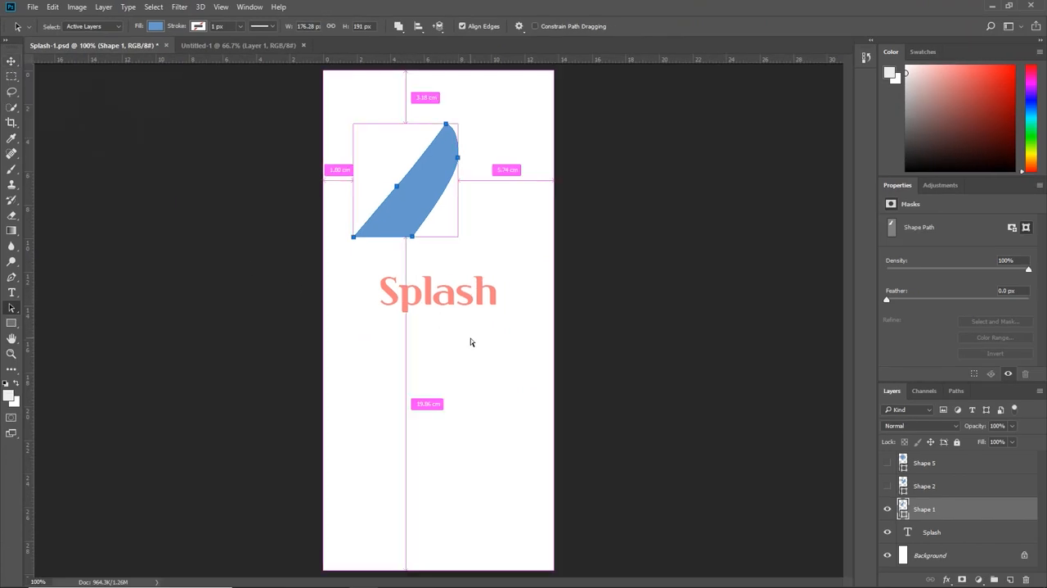
mouse_move(416, 193)
left_mouse_down()
mouse_move(449, 200)
mouse_move(414, 207)
left_mouse_up()
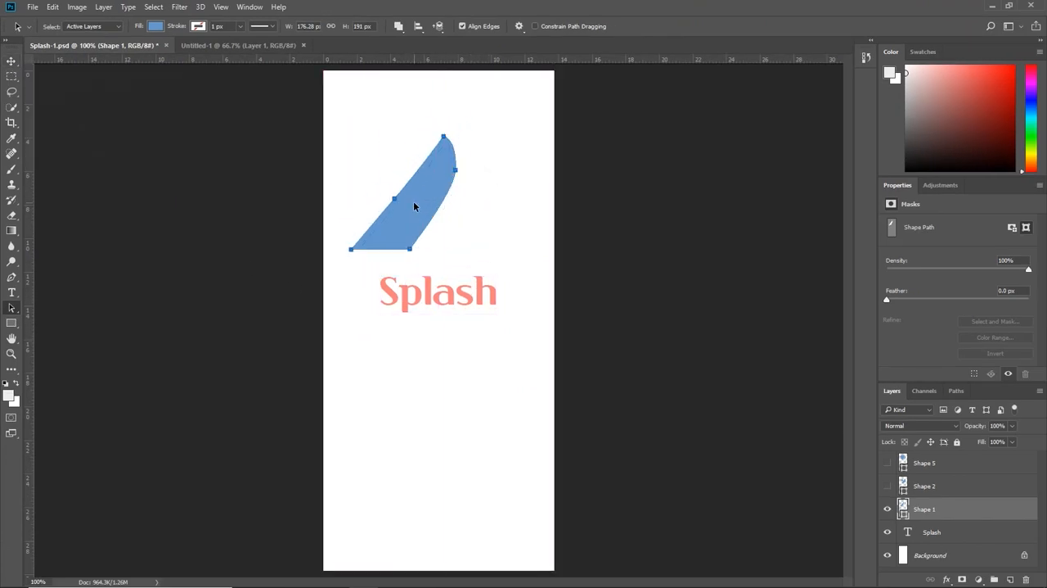
key("ctrl+t")
left_click_drag(457, 249, 421, 437)
key("Return")
key("ctrl+plus")
key("ctrl+plus")
left_click_drag(427, 272, 413, 358)
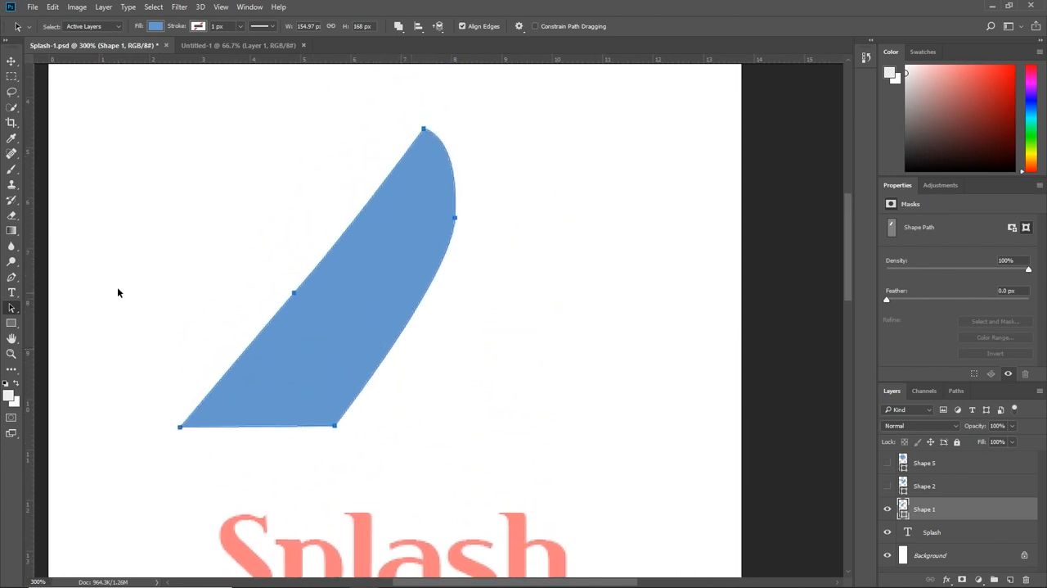
Step: Draw an upright rectangle about 40 by 78 px beside the curved shape's lower right, using the Rectangle tool with Combine Shapes
left_click(14, 327)
right_click(14, 327)
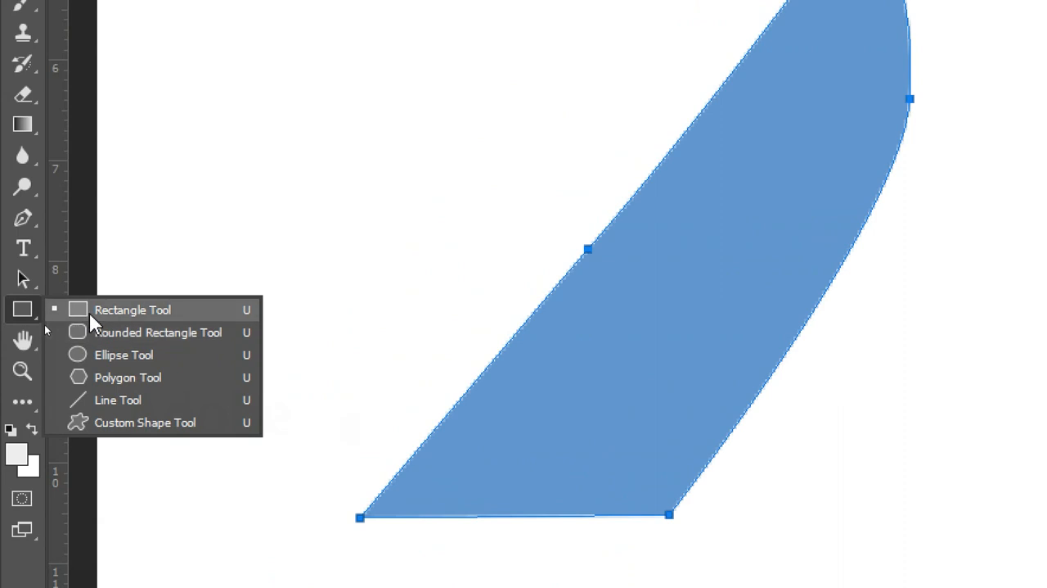
left_click(90, 311)
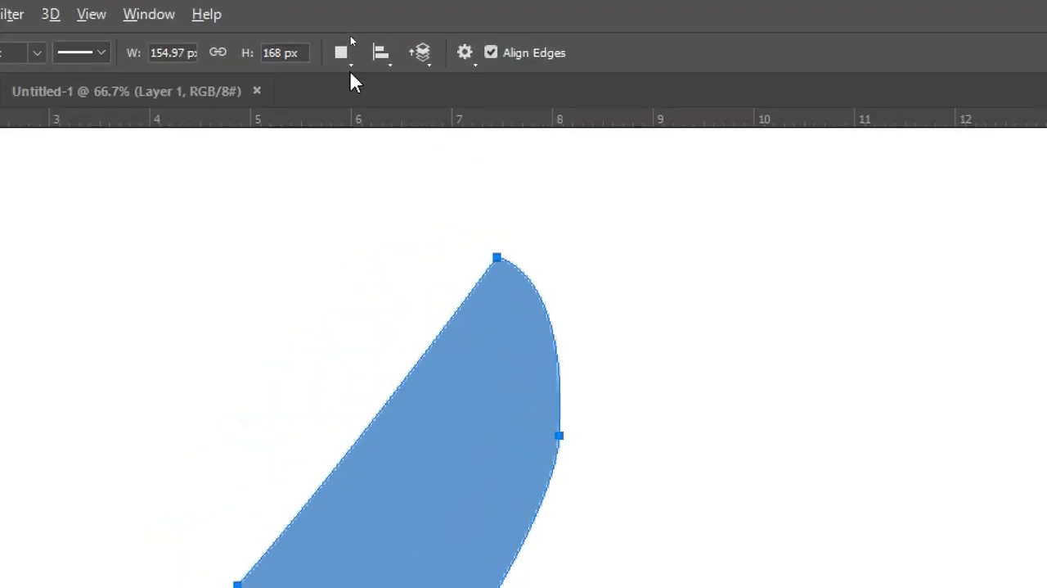
left_click(346, 64)
left_click(373, 105)
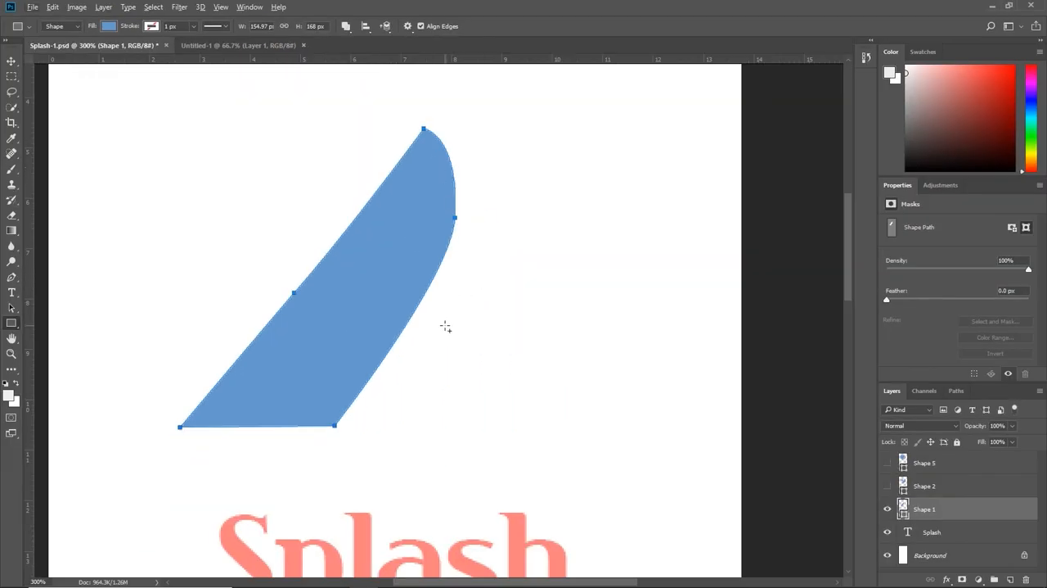
left_click_drag(445, 303, 516, 443)
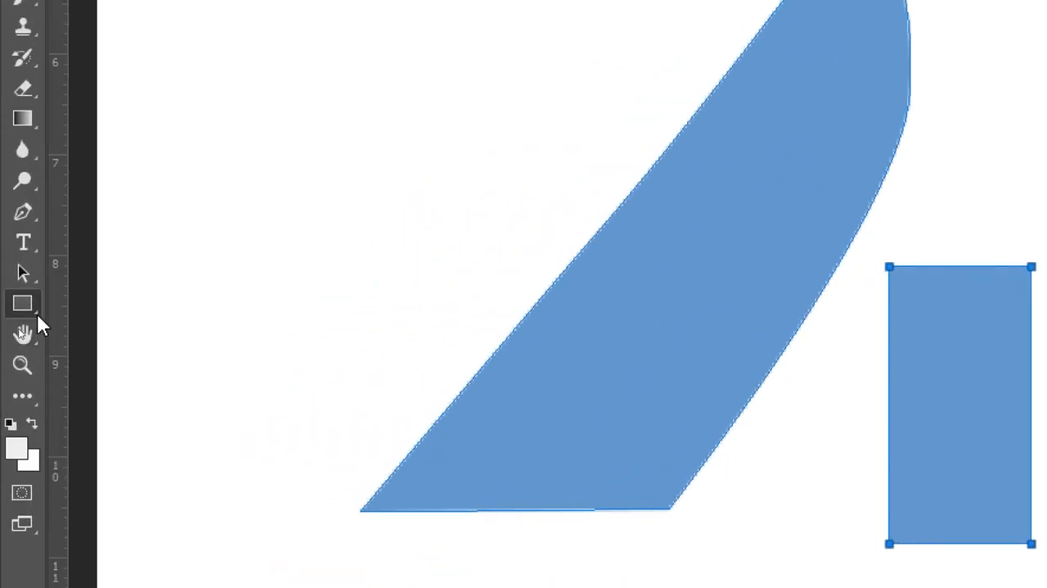
Step: Draw an upright rounded rectangle about 1.38 by 3.18 cm with a 10 px radius just right of the plain rectangle
right_click(33, 305)
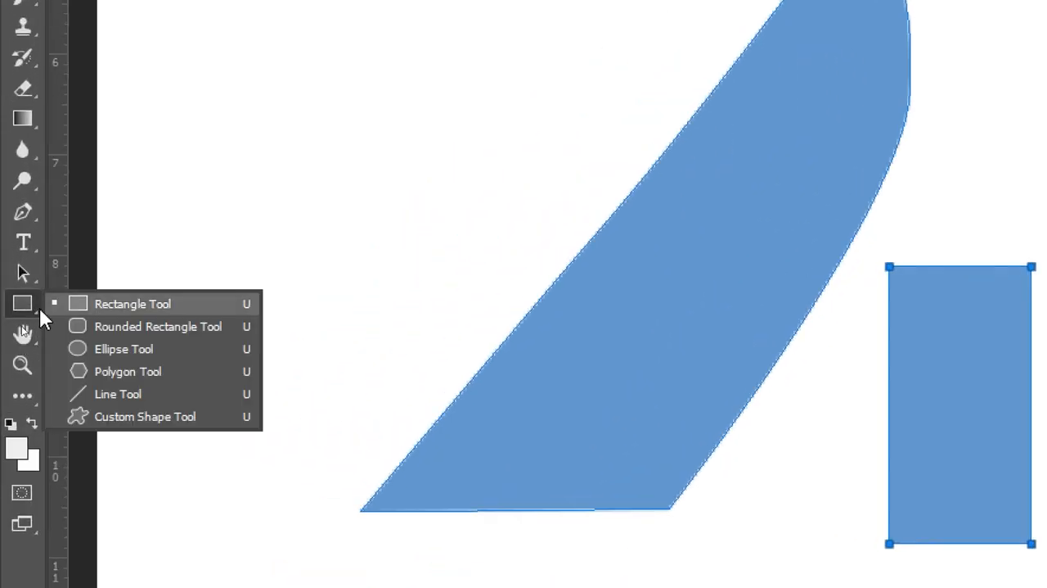
left_click(93, 325)
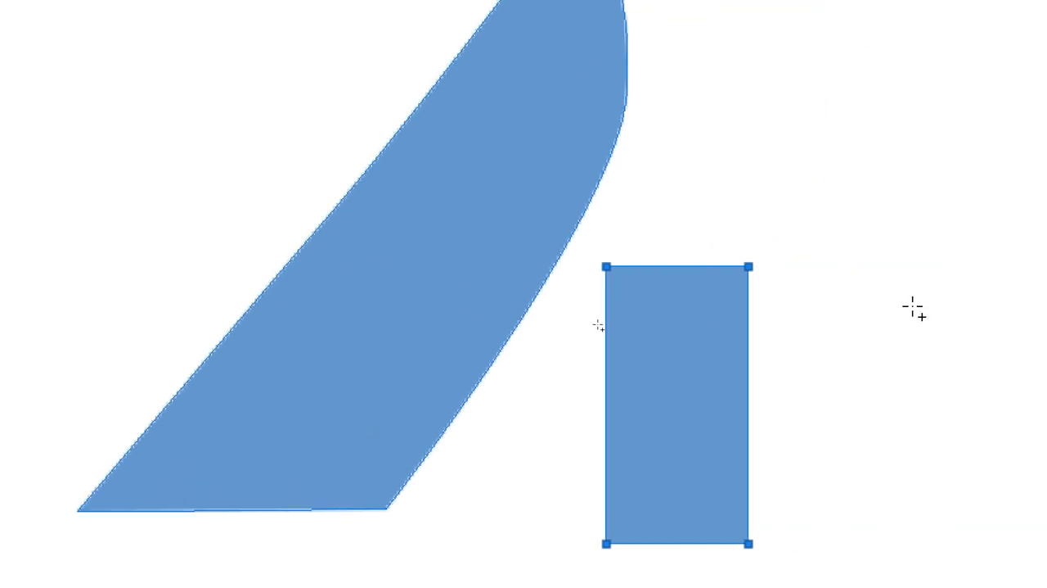
left_click_drag(774, 264, 903, 515)
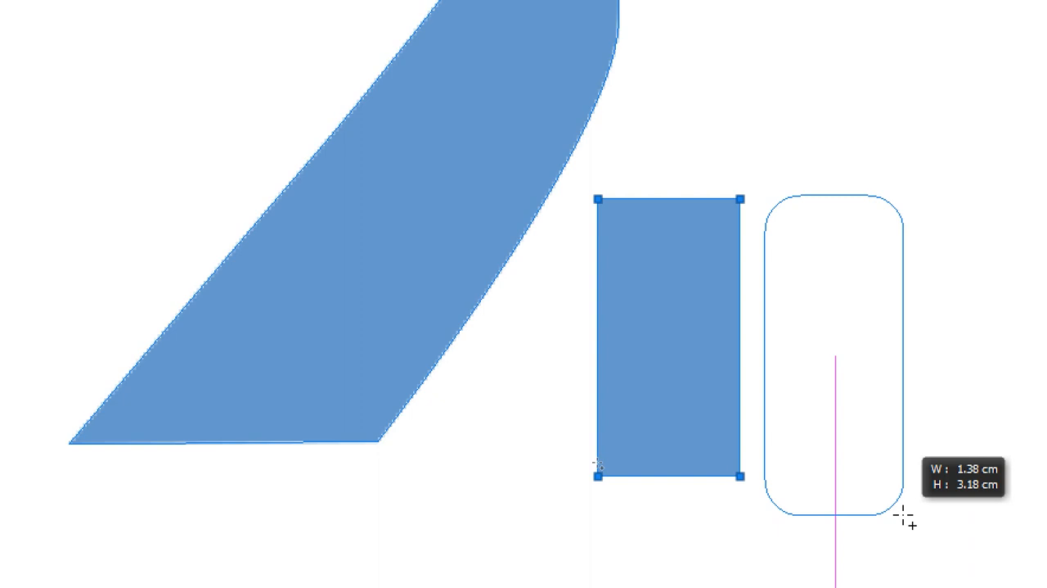
left_click_drag(903, 515, 904, 516)
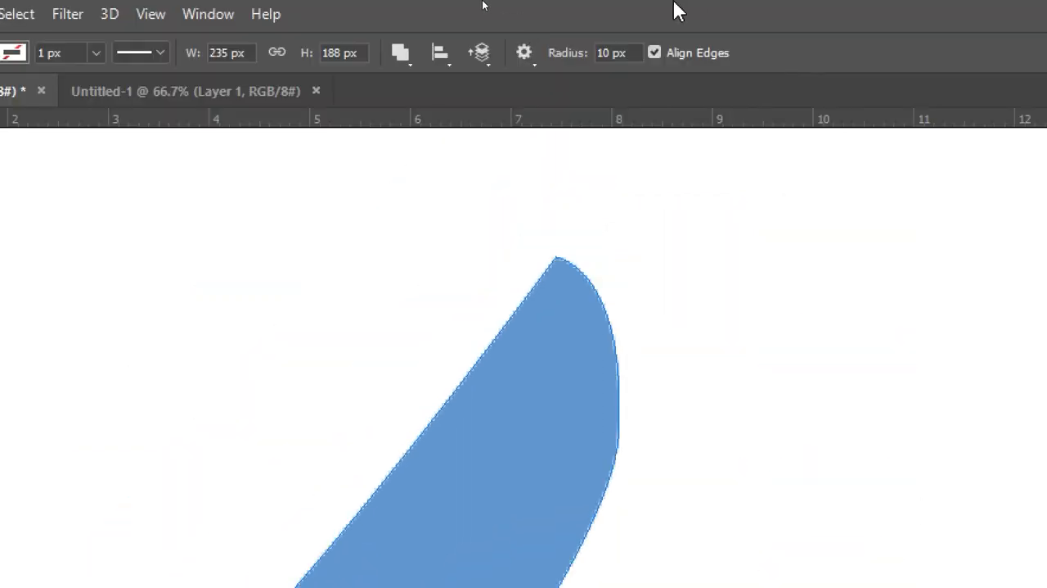
Step: Draw an upright rounded rectangle about 37 by 87 px with a 20 px radius, beyond the first rounded rectangle
left_click_drag(753, 441, 483, 121)
left_click(602, 53)
double_click(603, 53)
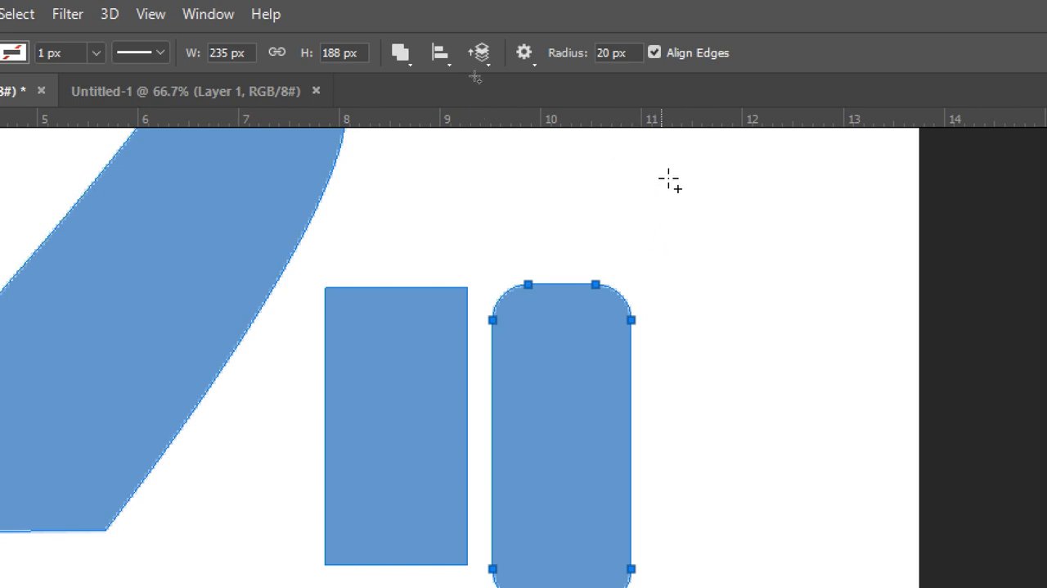
left_click_drag(678, 220, 808, 515)
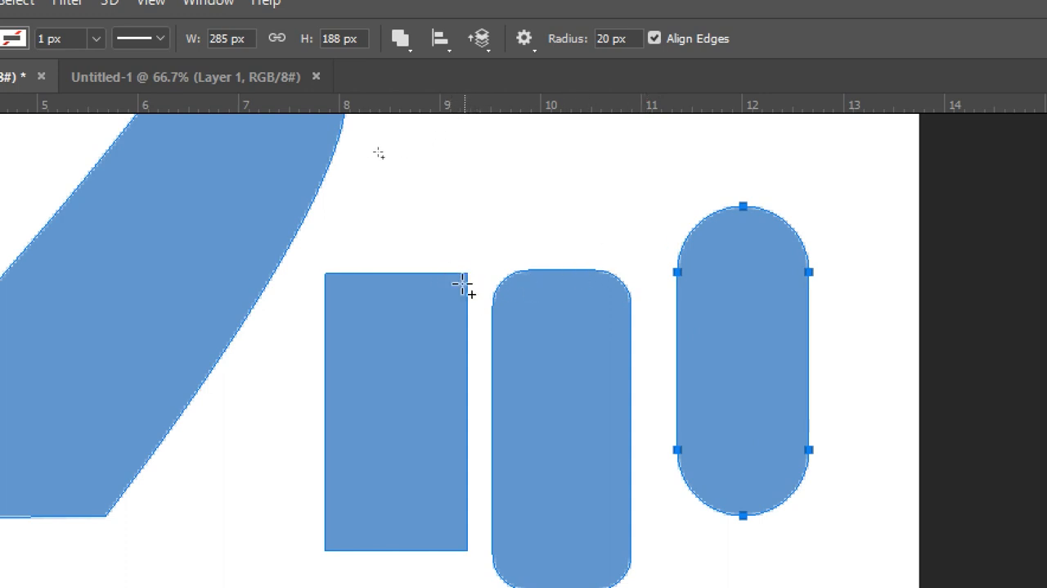
Step: Draw a pentagon about 4 cm across below the rectangles, using the Polygon tool with Combine Shapes and 5 sides
key("alt")
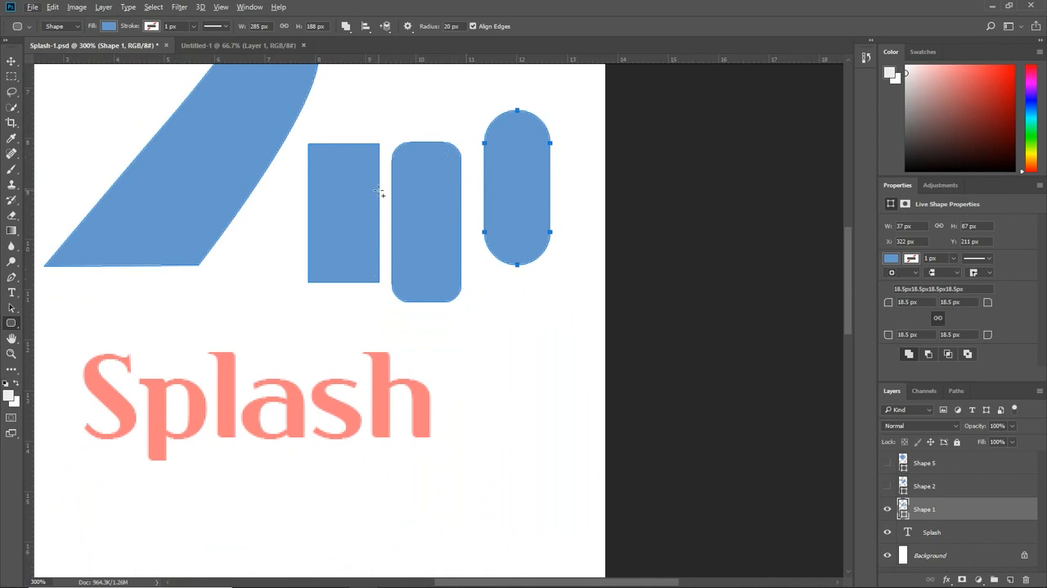
left_click(11, 307)
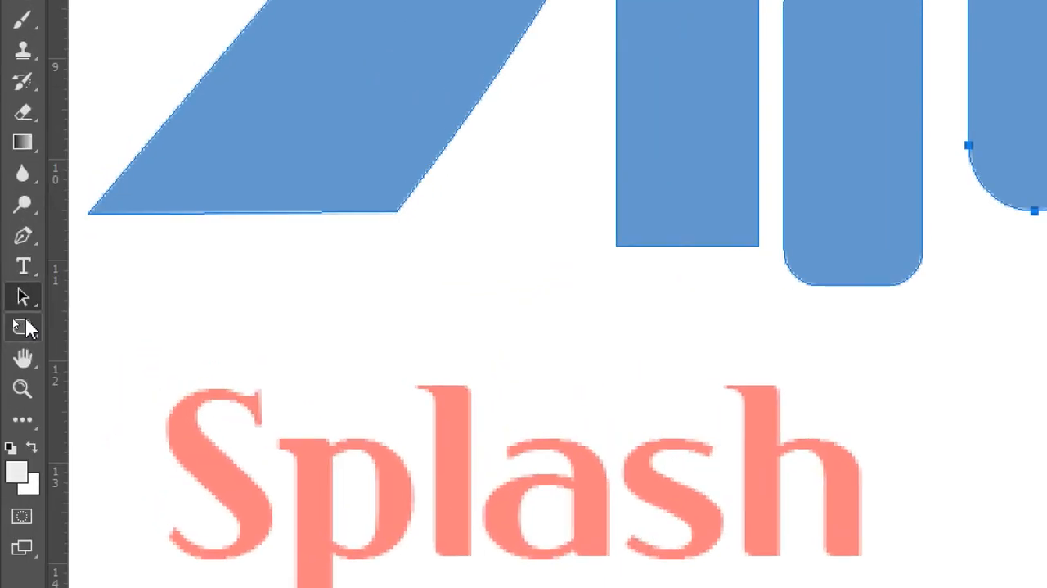
left_click(12, 323)
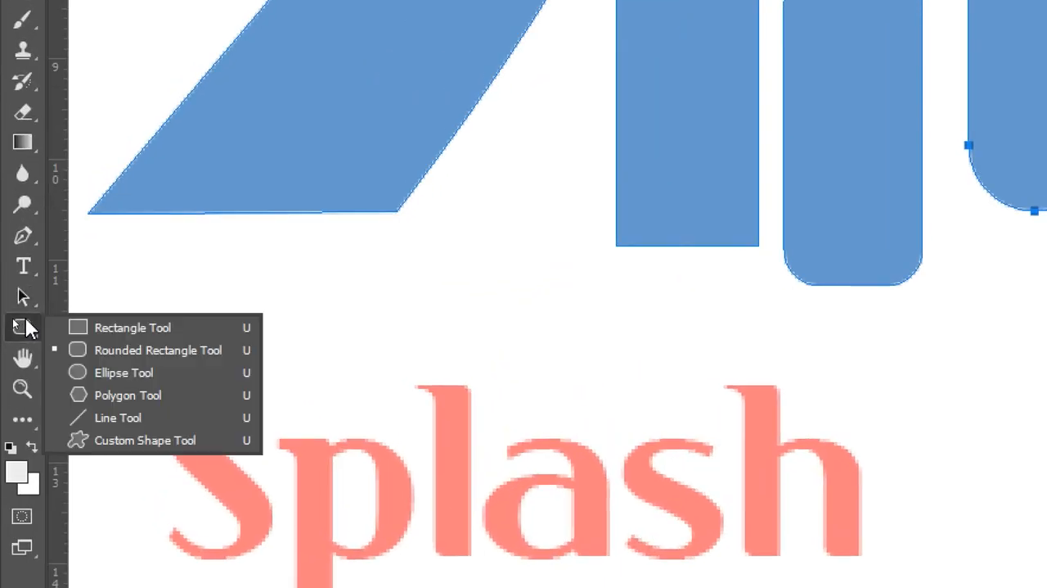
left_click(143, 399)
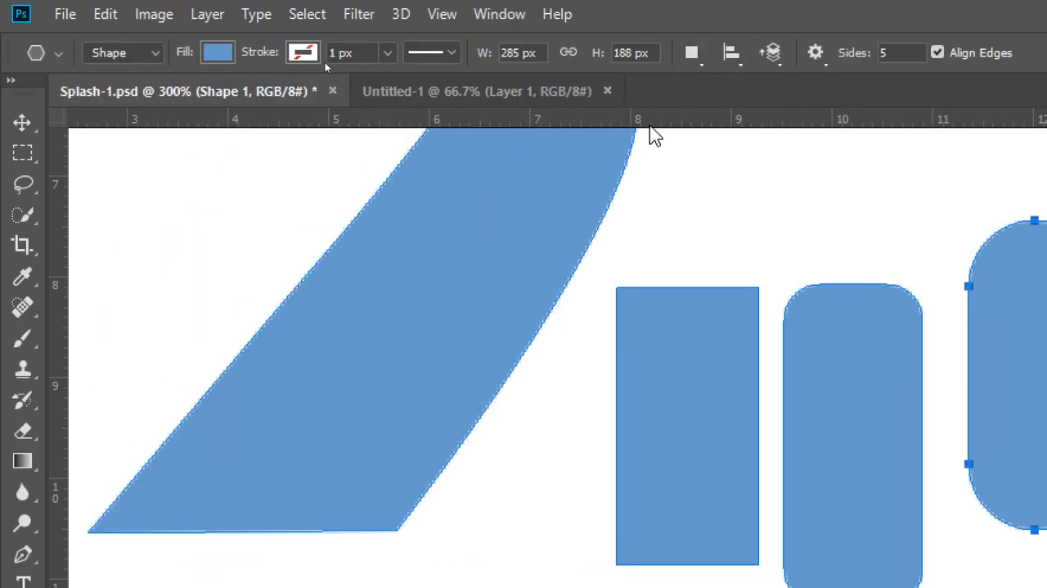
left_click(692, 52)
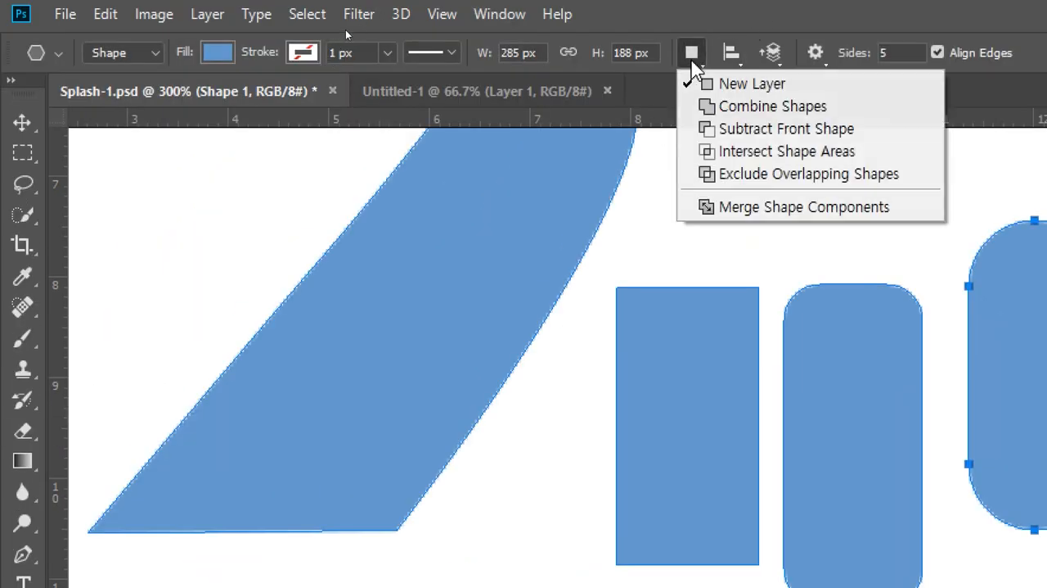
left_click(707, 110)
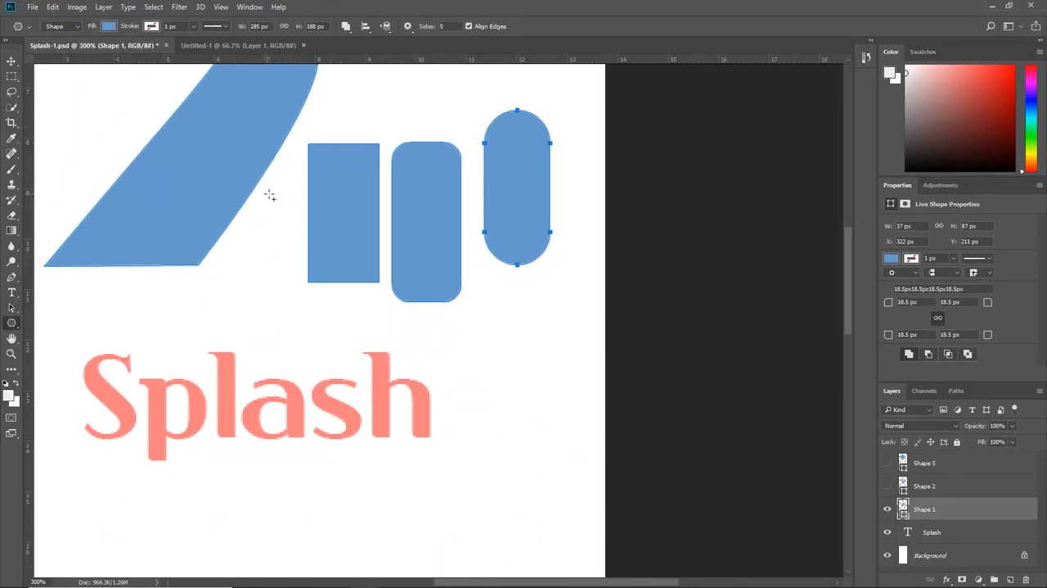
left_click_drag(423, 330, 478, 422)
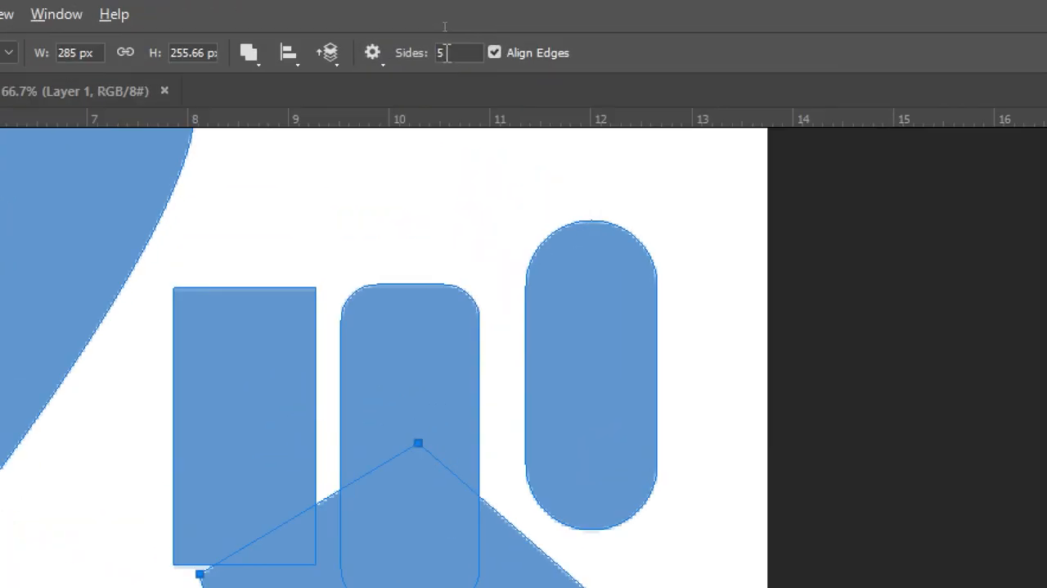
Step: Set the polygon sides to 6 and draw a hexagon about 2.5 cm wide overlapping the curved shape's lower edge
left_click(449, 27)
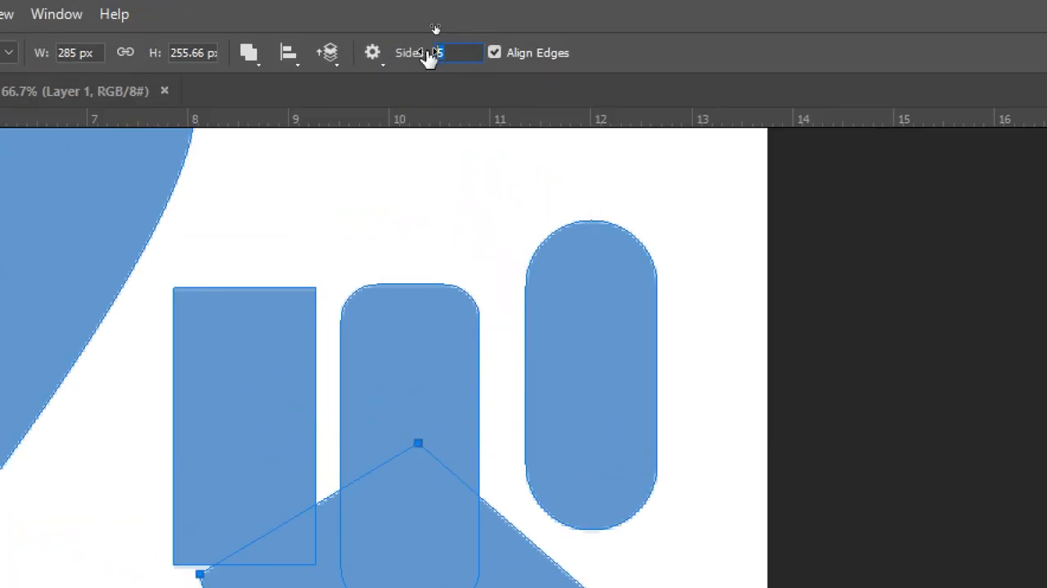
key("Return")
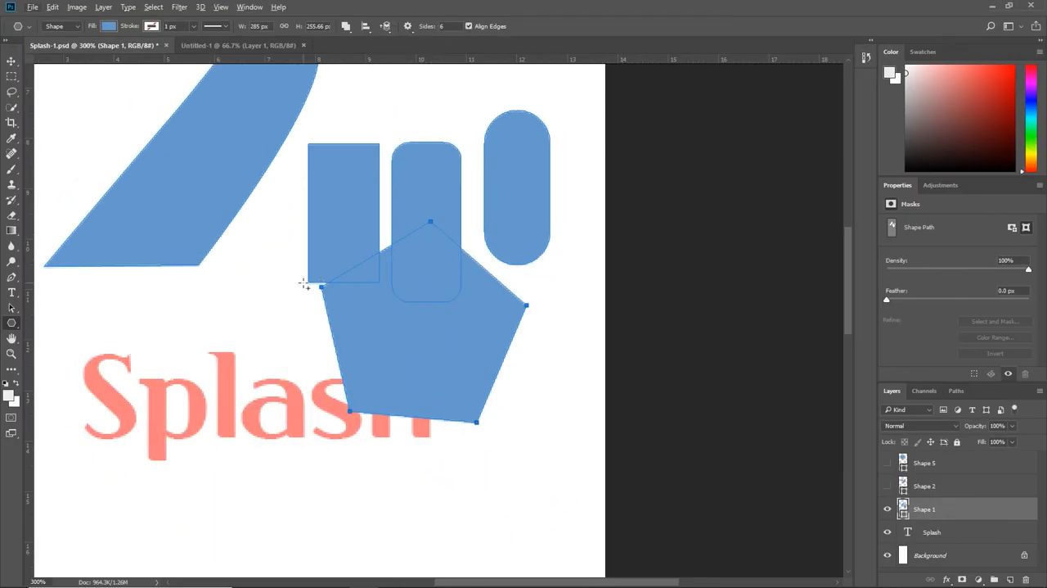
left_click_drag(179, 296, 212, 351)
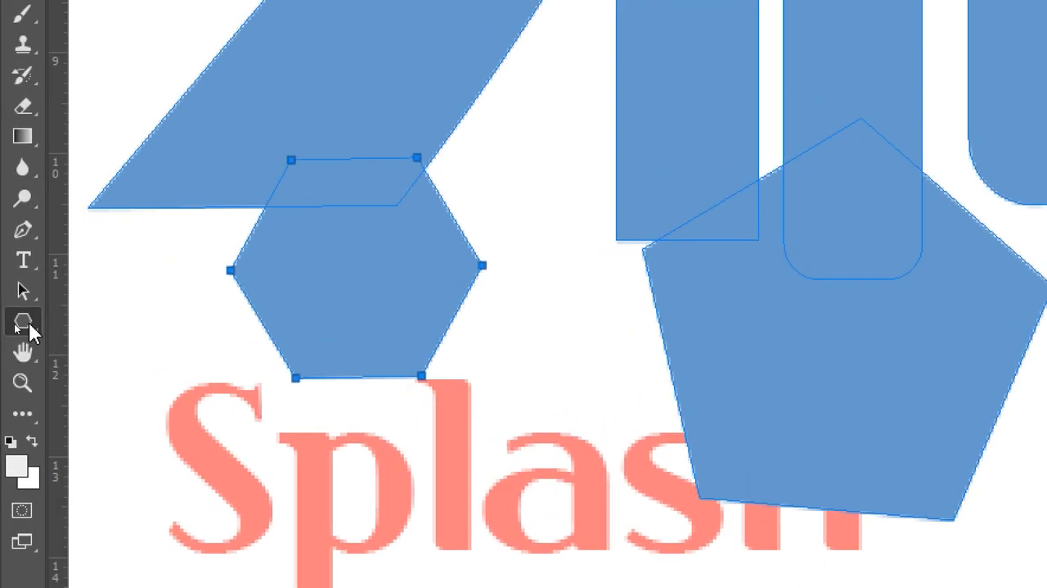
Step: Draw a thin diagonal line about 1.1 cm wide and high across the curved shape's slanted edge with the Line tool
left_click(19, 321)
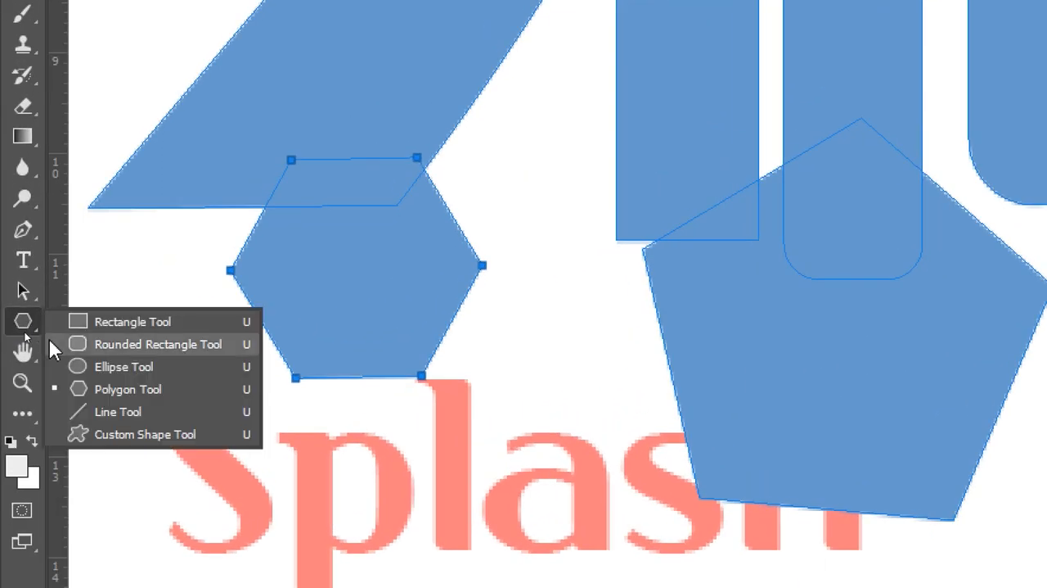
left_click(129, 410)
left_click_drag(327, 43, 439, 187)
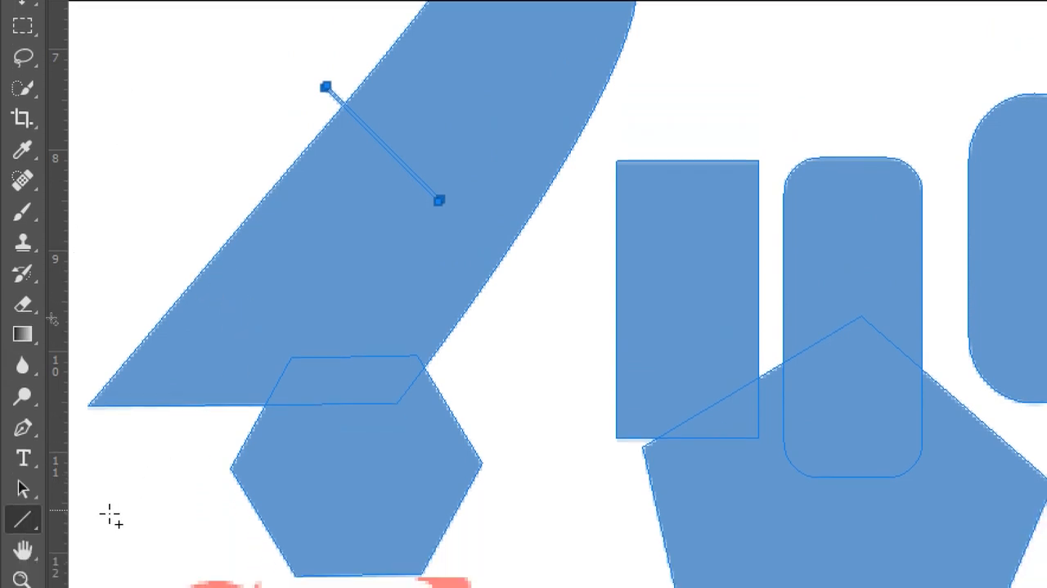
Step: Move the diagonal line about 0.2 cm left and down with Path Selection, accept converting it to a regular path, and shift it further down
left_click(23, 486)
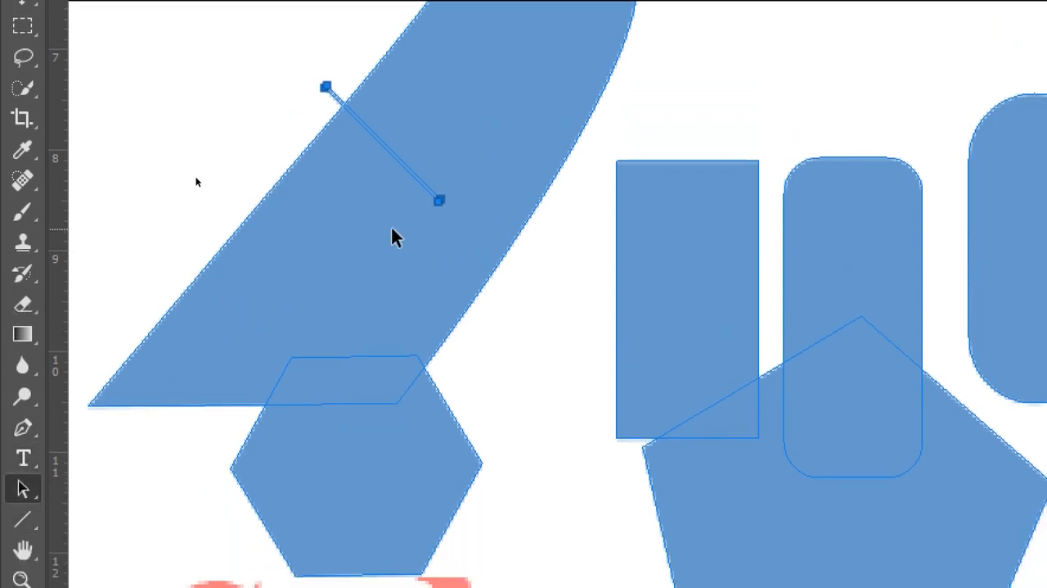
left_click_drag(437, 207, 413, 227)
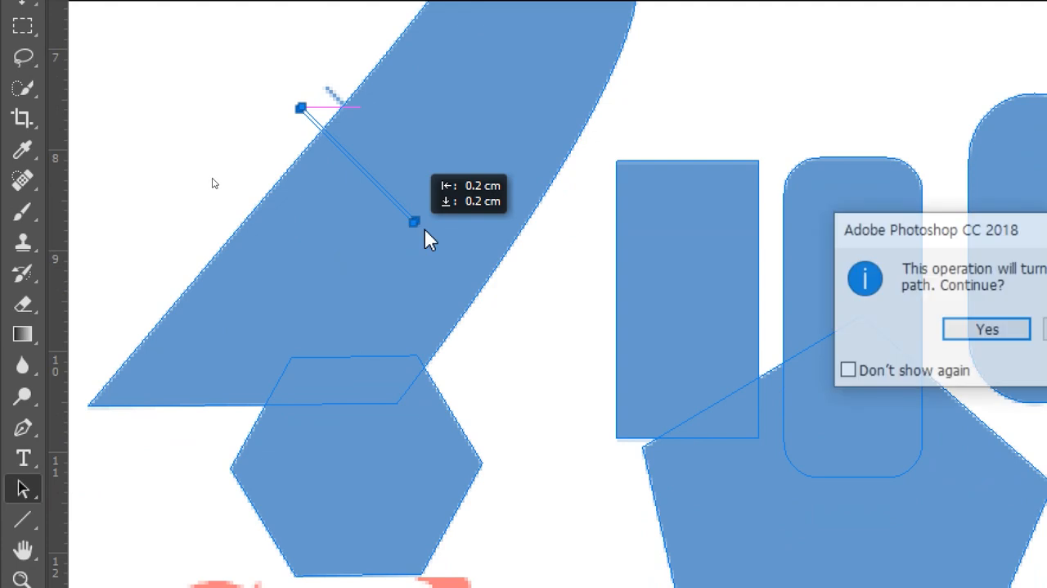
left_click(958, 328)
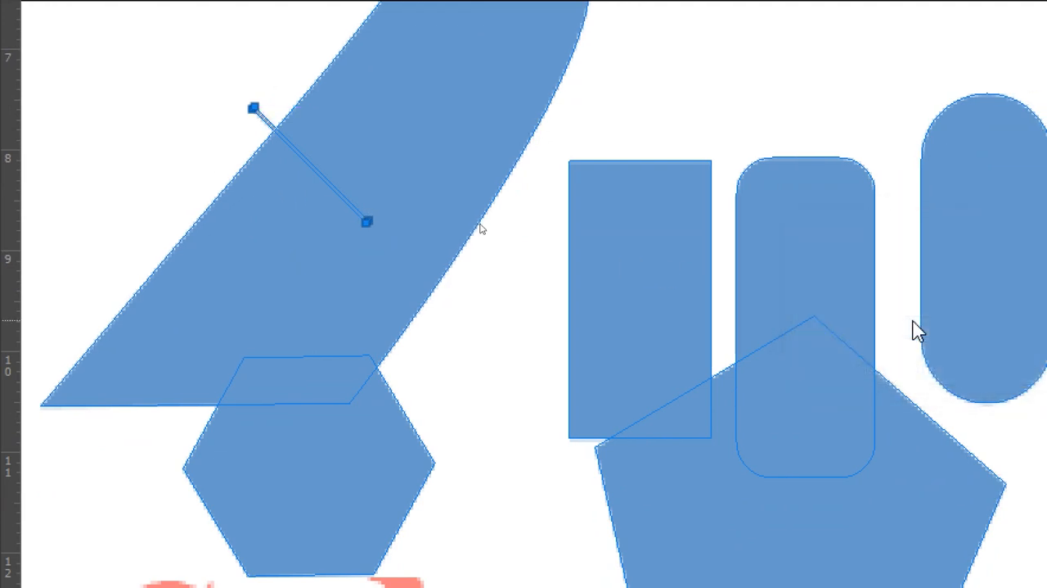
key("ctrl+plus")
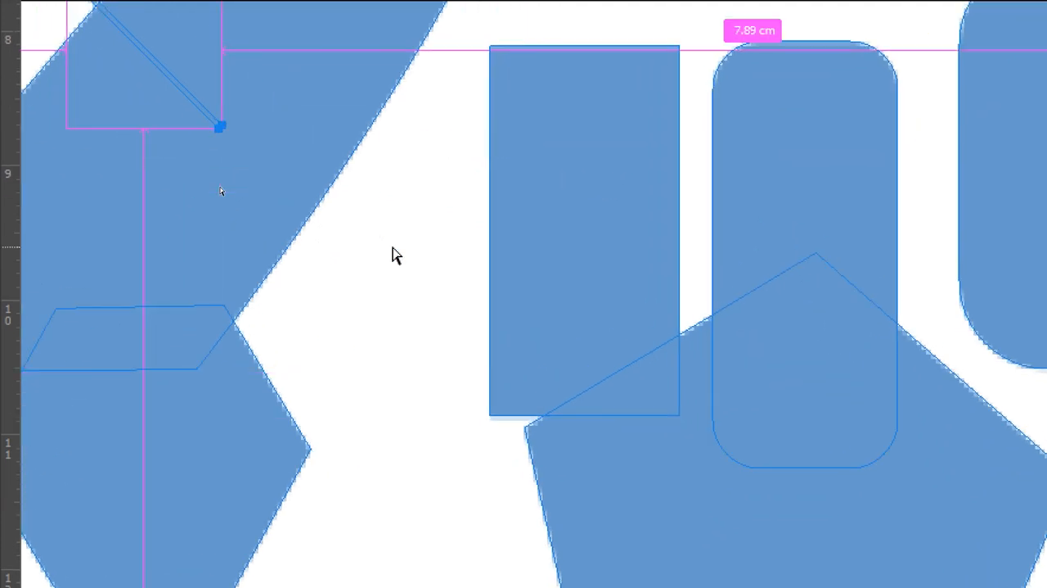
left_click_drag(298, 202, 553, 391)
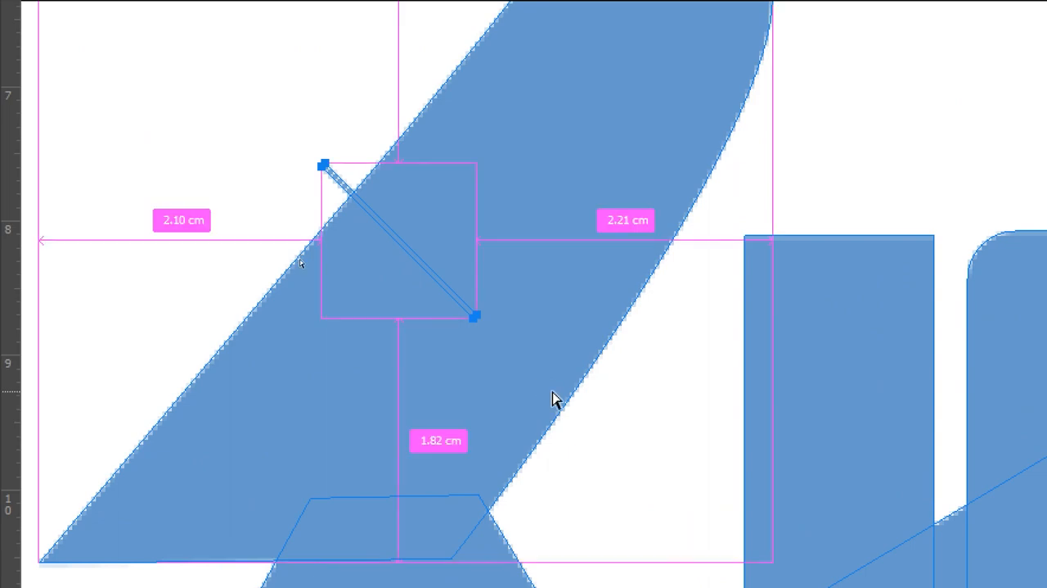
key("ctrl+plus")
key("ctrl+plus")
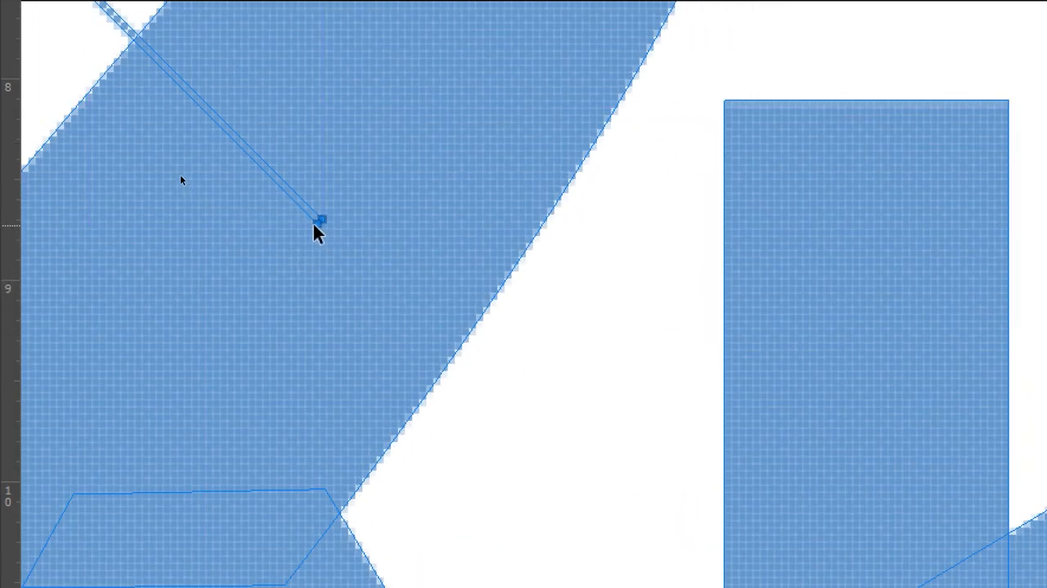
left_click_drag(315, 229, 316, 266)
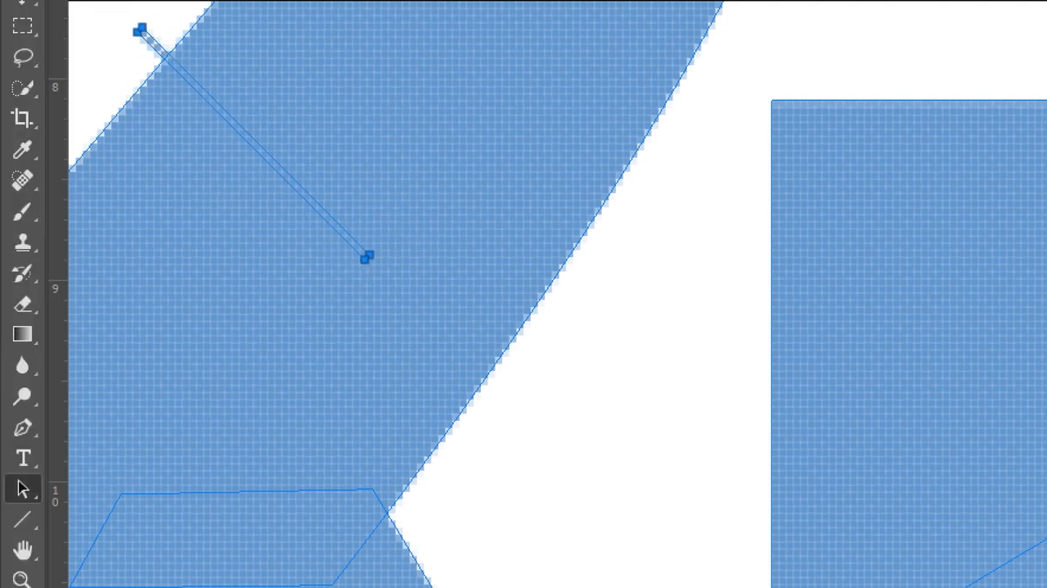
Step: Remove one anchor point at the diagonal line's lower end with the Pen tool, accepting conversion to a regular path
left_click(23, 427)
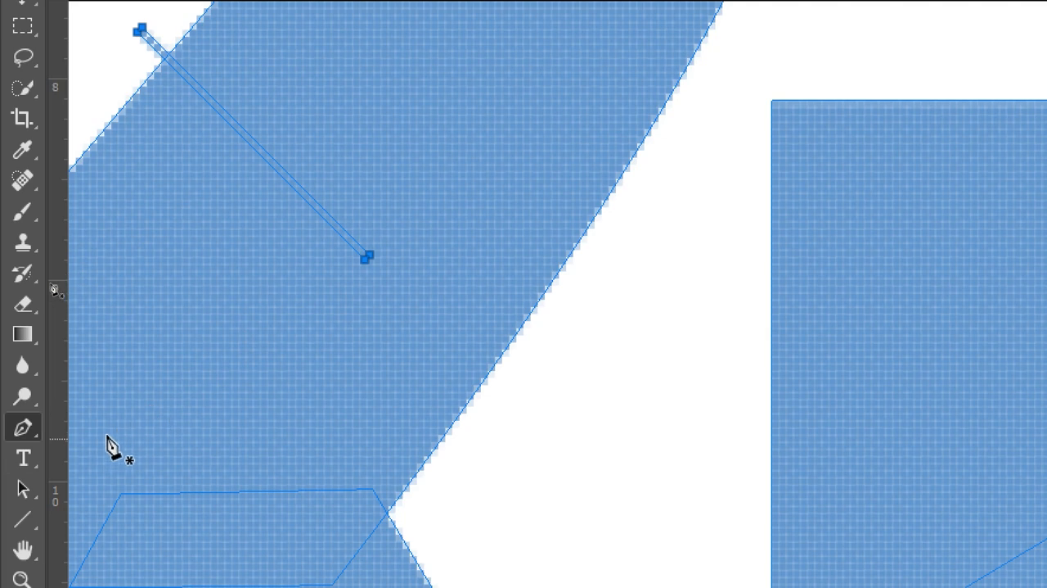
left_click(367, 257)
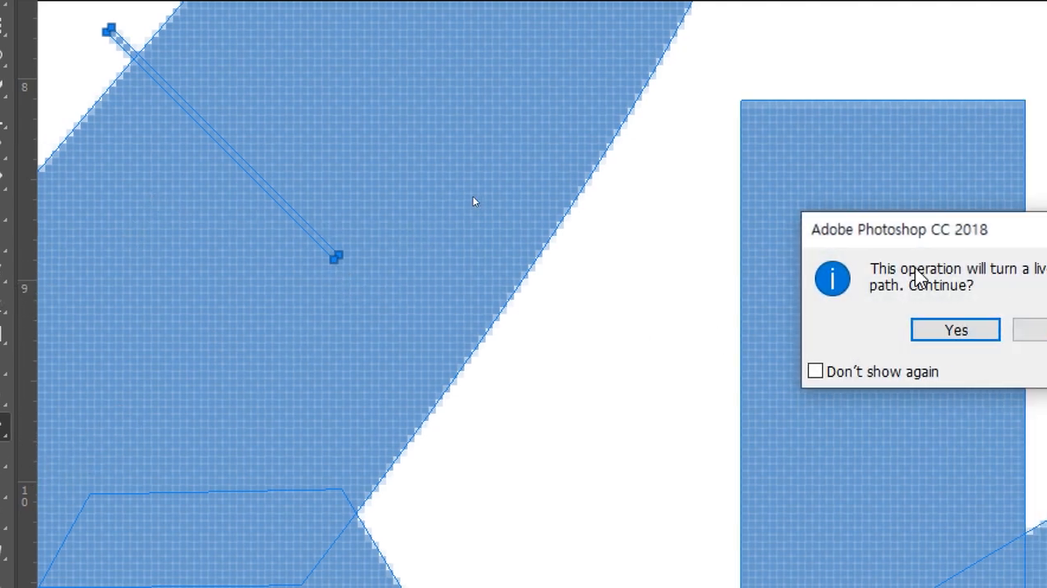
left_click_drag(940, 243, 559, 249)
left_click(578, 338)
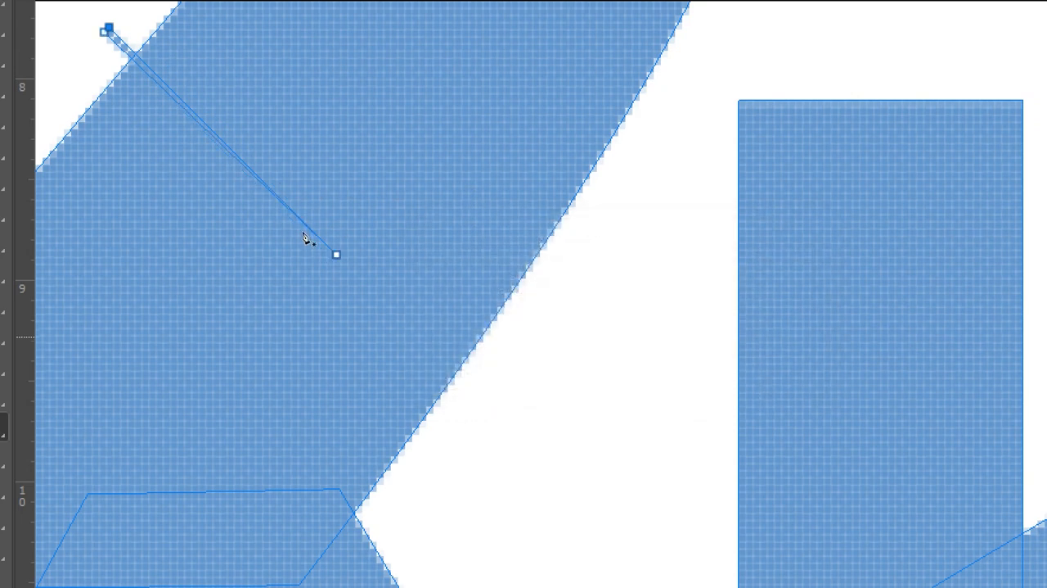
Step: Draw a thin closed diagonal strip about 23 by 23 px beside the curved shape with the Pen tool, and delete its layer
left_click(519, 228)
left_click(675, 385)
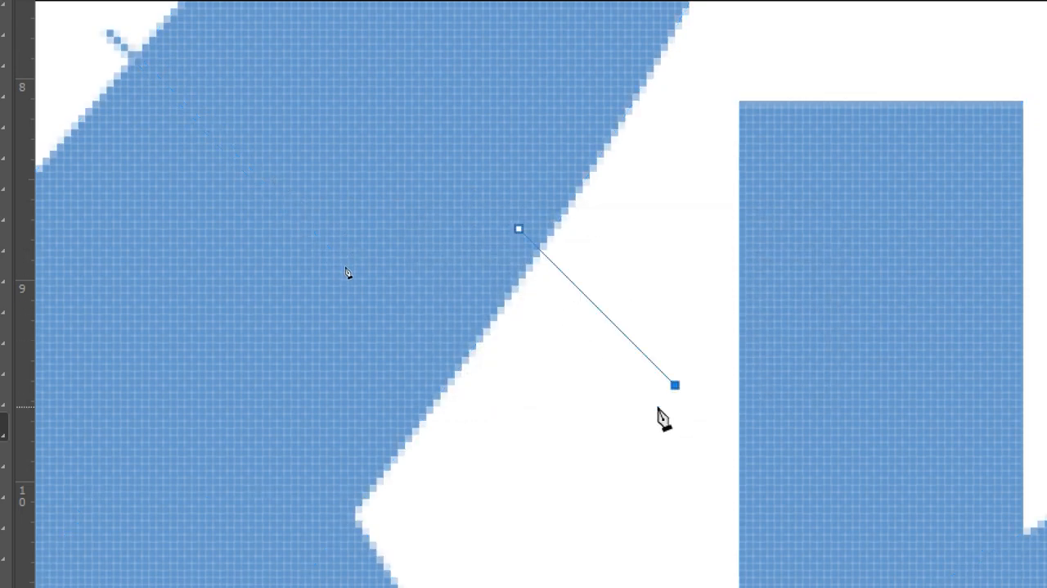
left_click(667, 391)
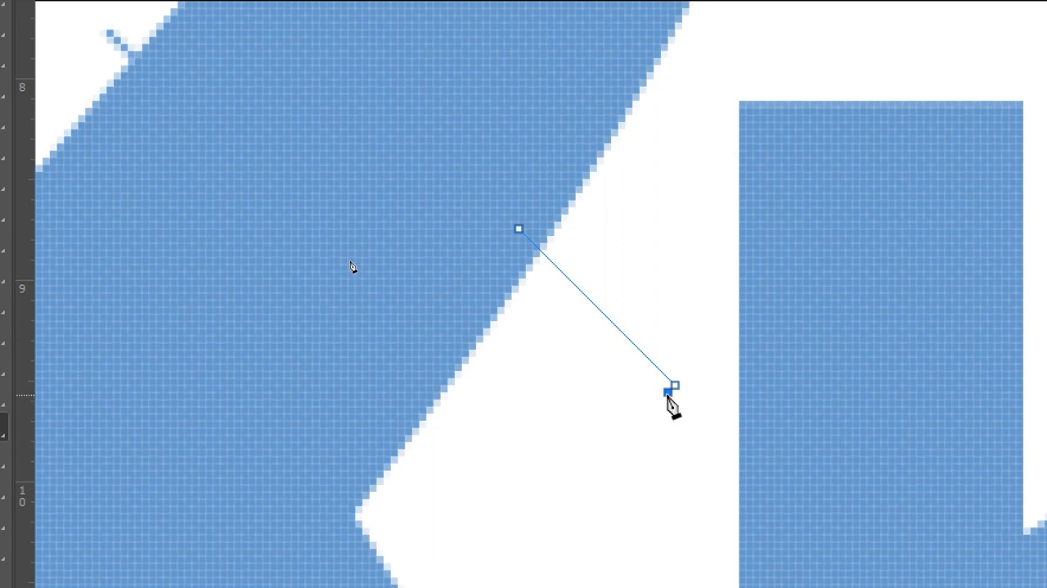
left_click(512, 242)
left_click(519, 228)
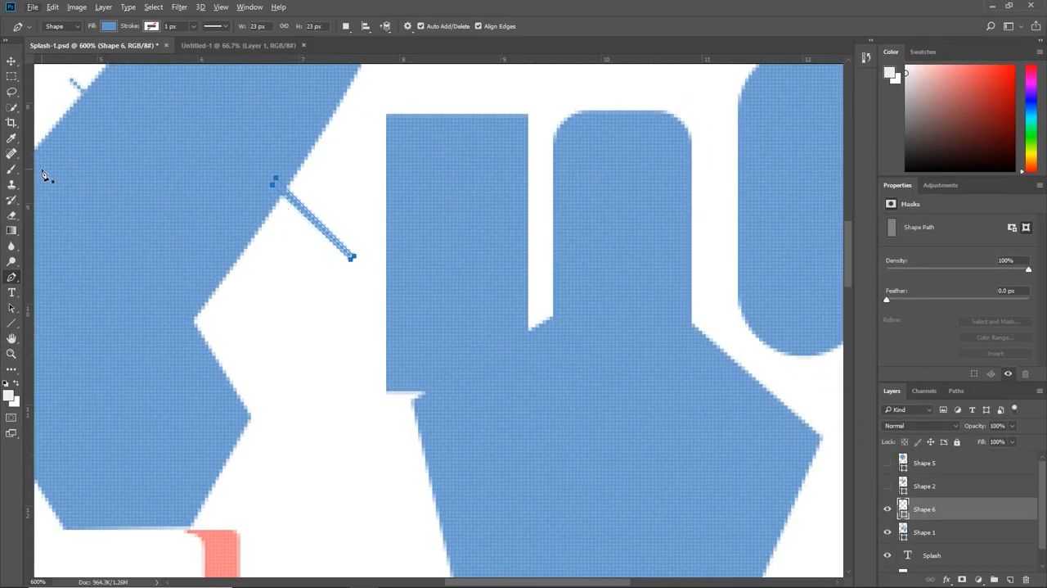
key("v")
key("Delete")
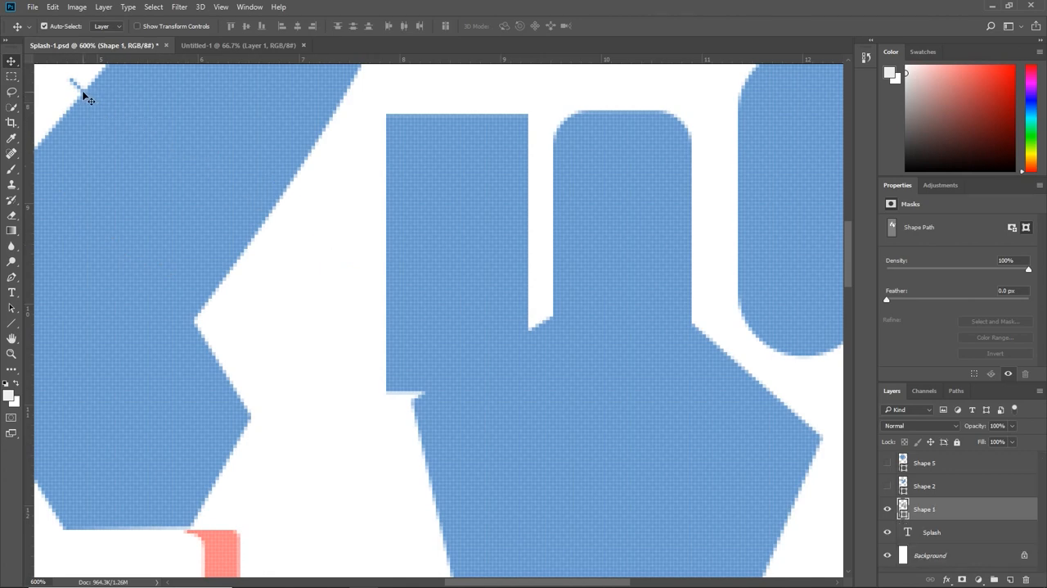
Step: Select the leftover diagonal line path on the Shape 1 layer and delete it
left_click_drag(205, 234, 378, 382)
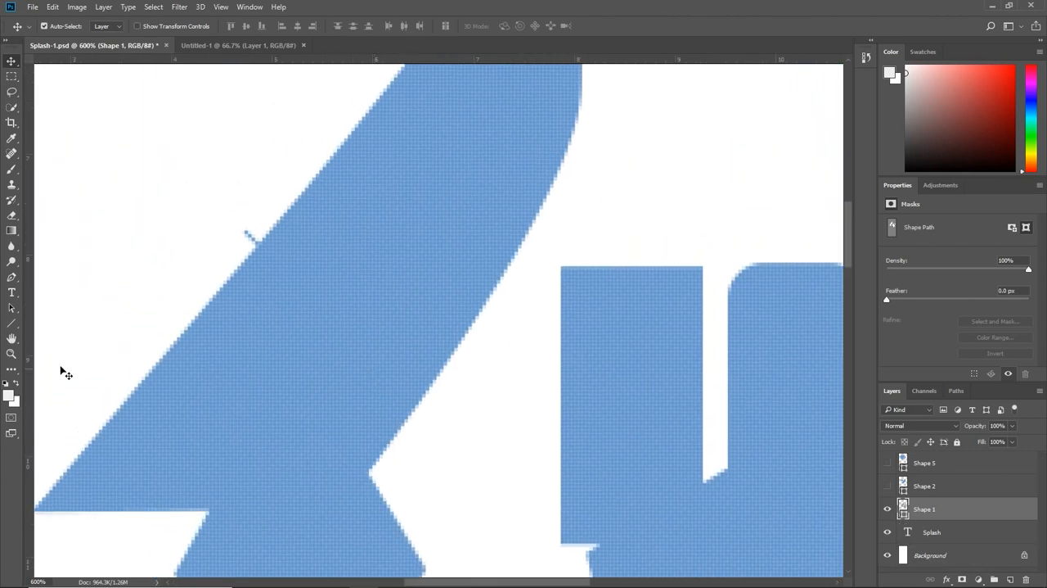
left_click(11, 308)
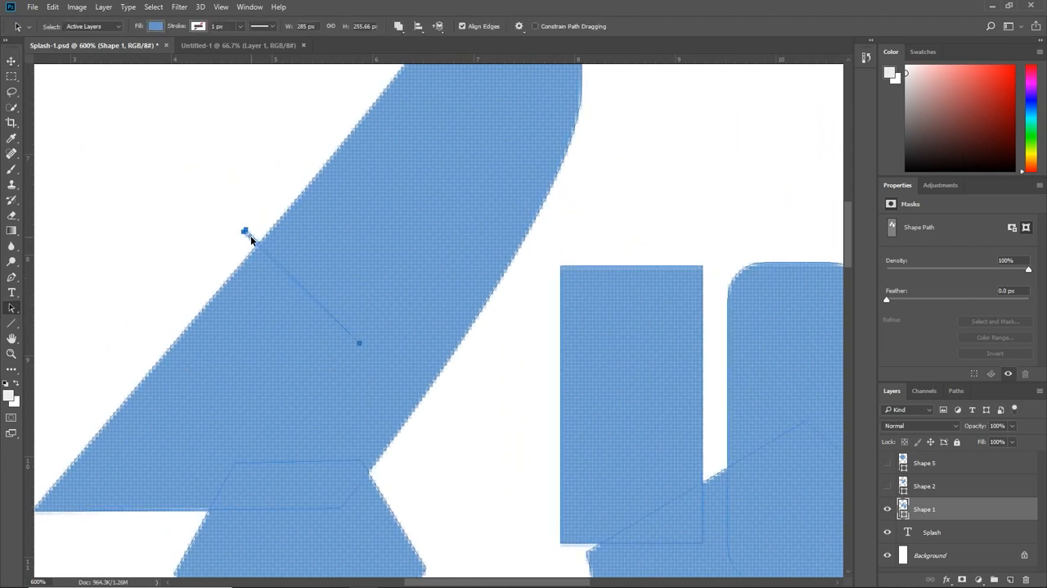
left_click(250, 238)
left_click(301, 235)
Step: Activate the Custom Shape tool, open its shape picker and enlarge it so the whole shape set fits
right_click(12, 323)
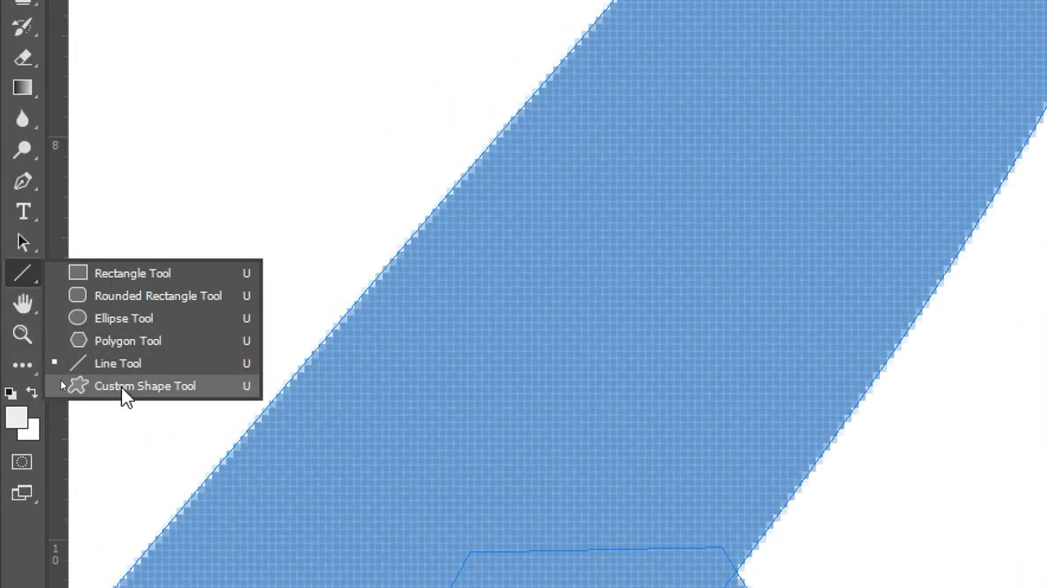
left_click(123, 392)
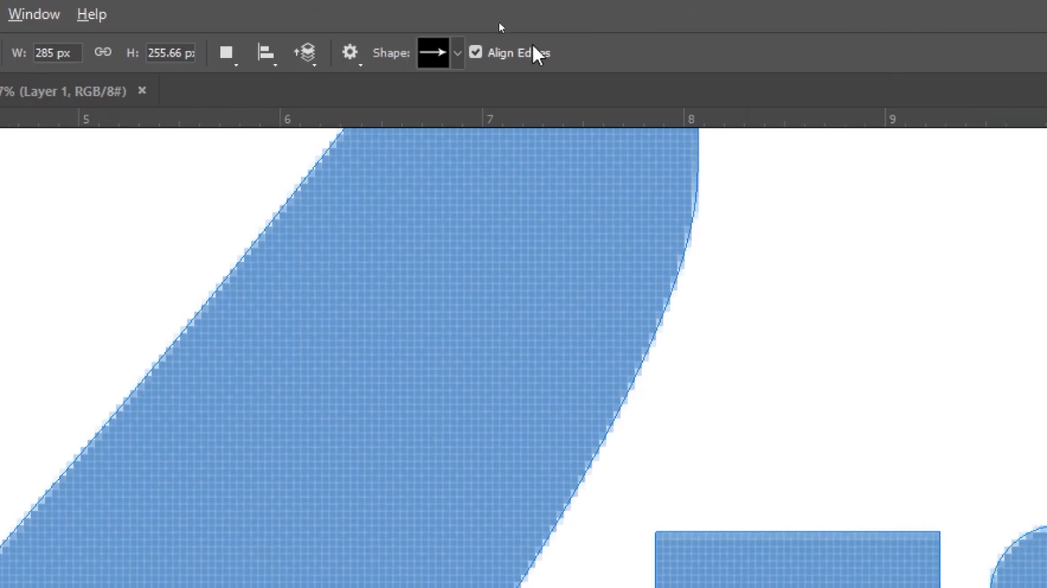
left_click(460, 51)
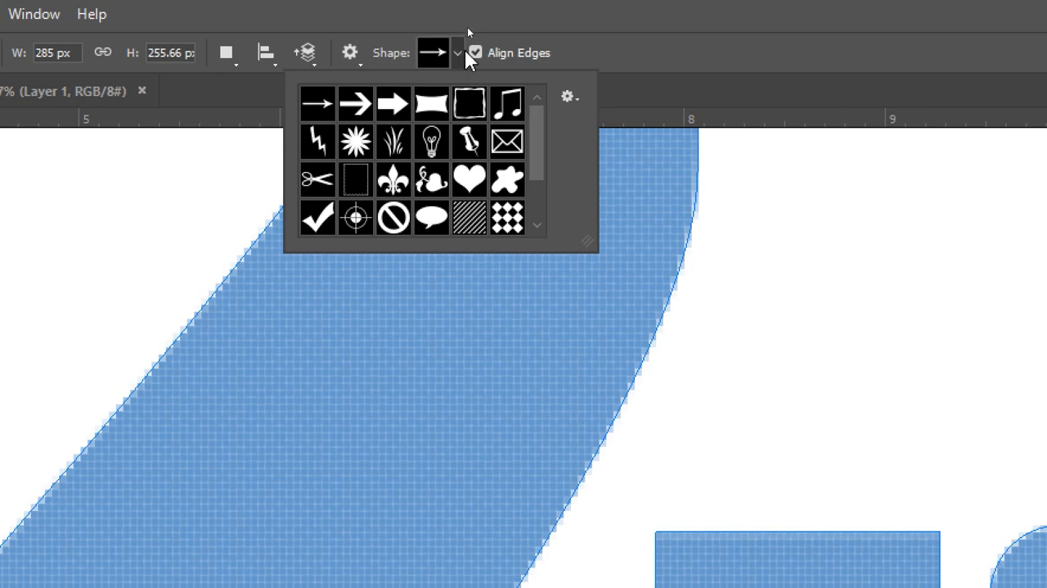
left_click_drag(592, 246, 819, 435)
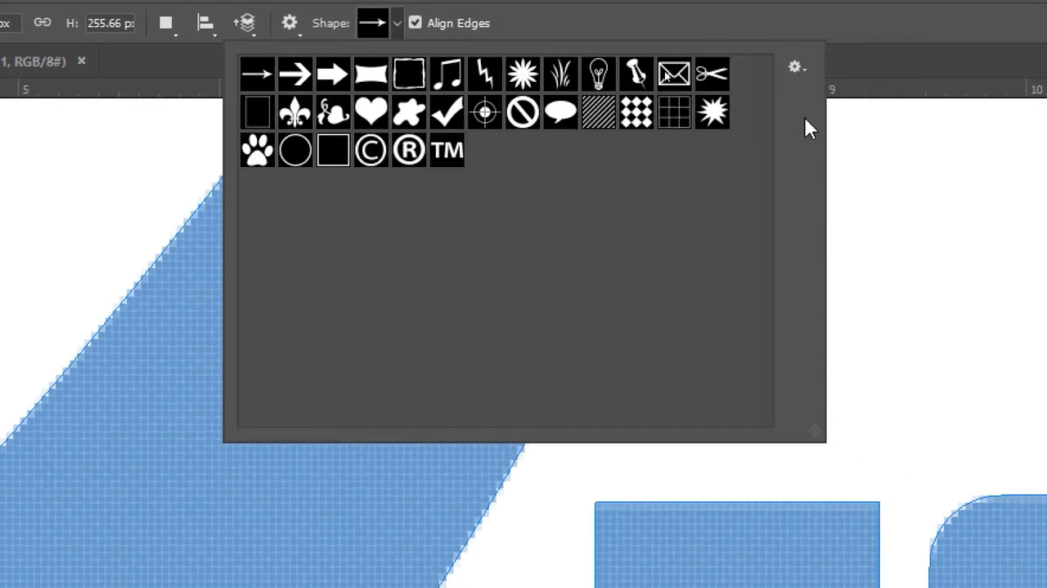
Step: Load the All custom shape library, replacing the current shapes in the picker
left_click(799, 70)
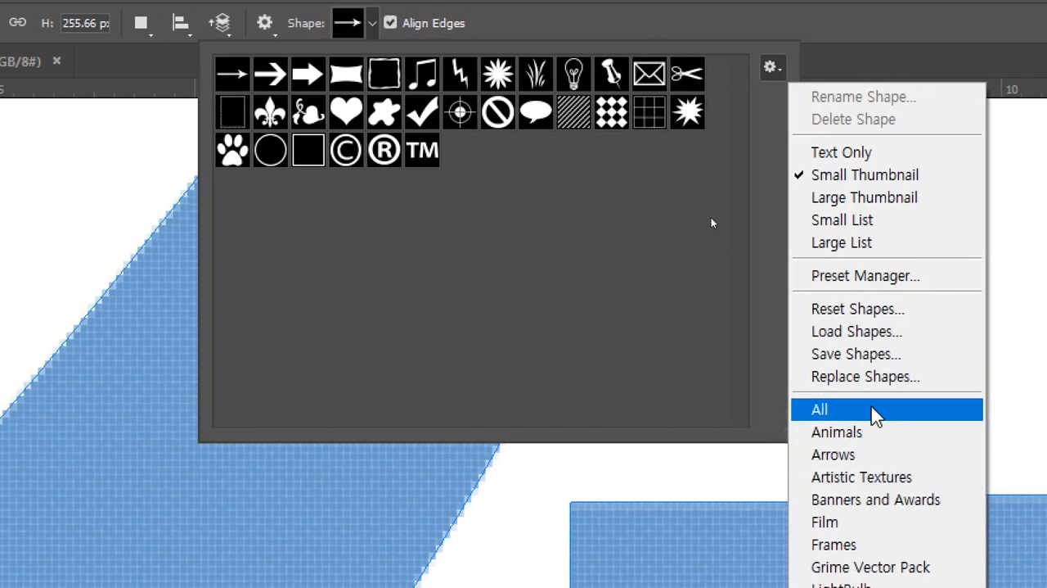
left_click(875, 413)
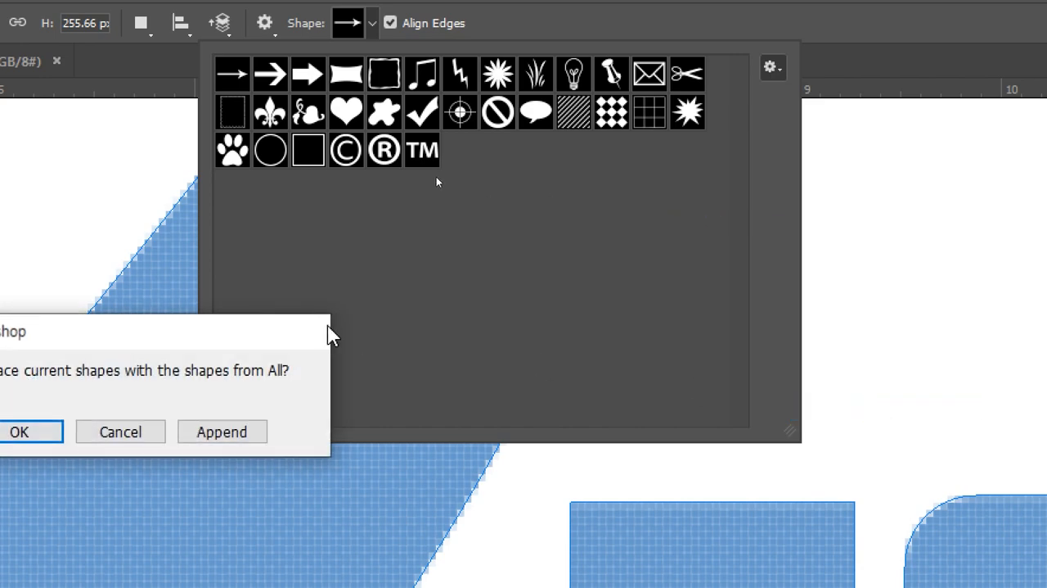
left_click_drag(273, 339, 639, 284)
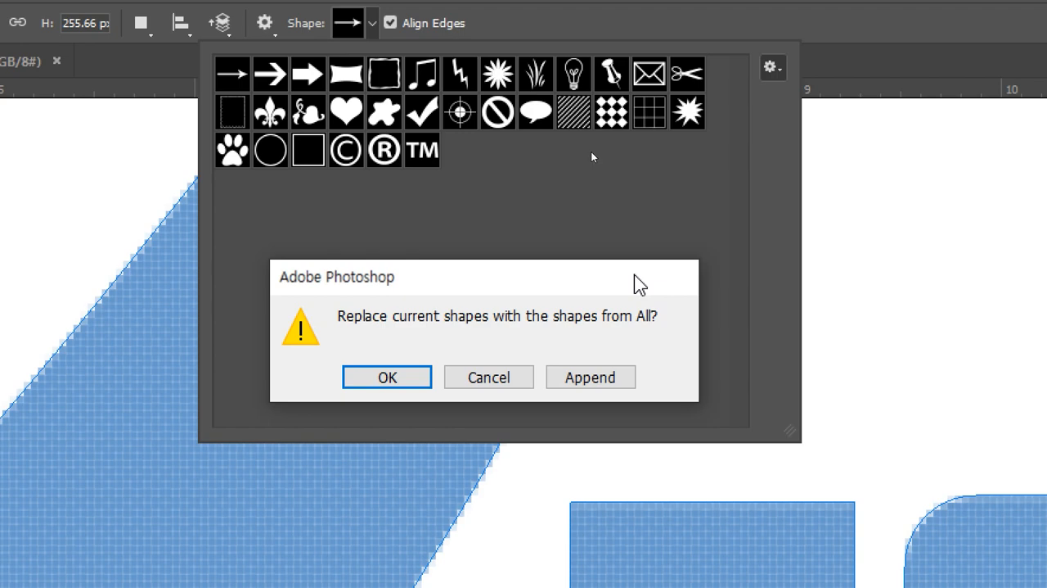
left_click(415, 382)
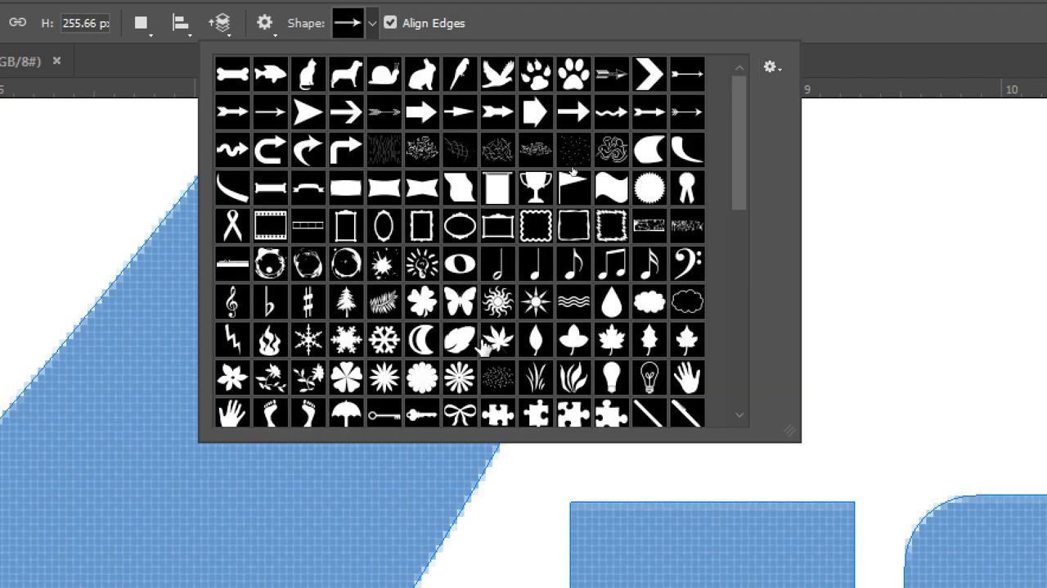
Step: Enlarge the custom shape picker further, look through the loaded shapes and close the picker
left_click_drag(792, 436, 968, 569)
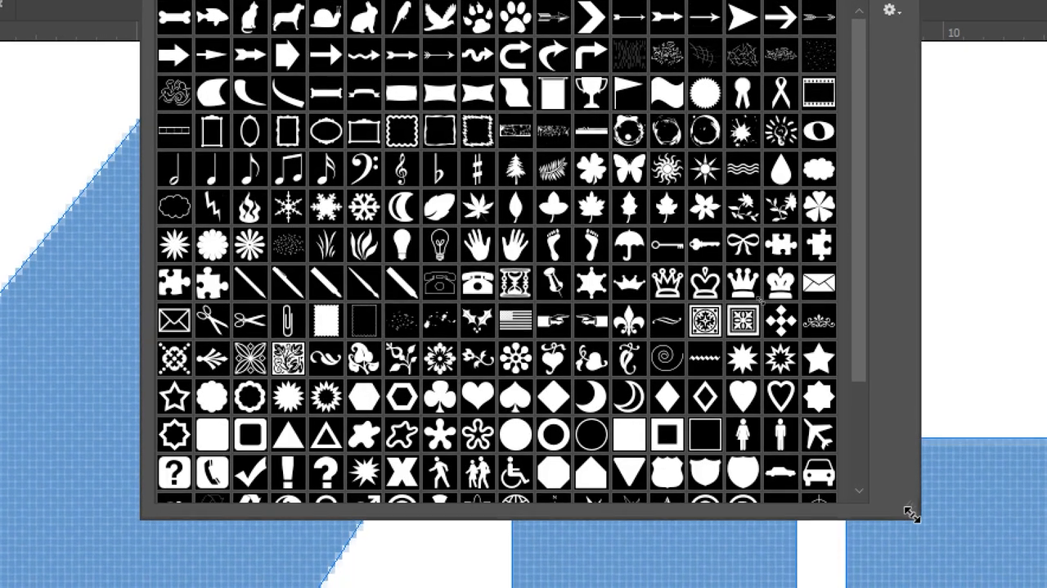
left_click_drag(913, 514, 912, 514)
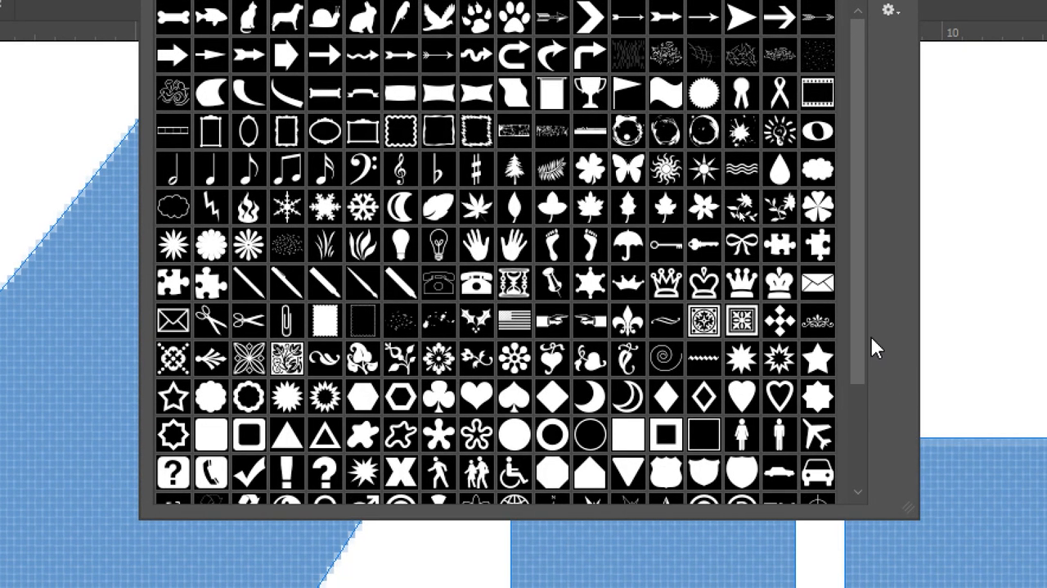
left_click_drag(859, 339, 872, 440)
left_click_drag(878, 507, 883, 163)
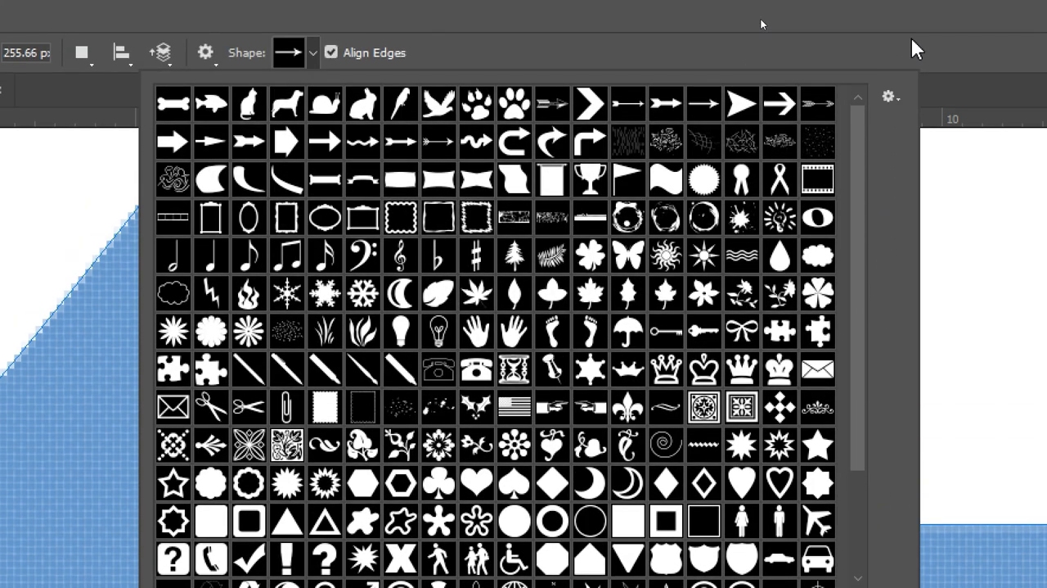
left_click(912, 40)
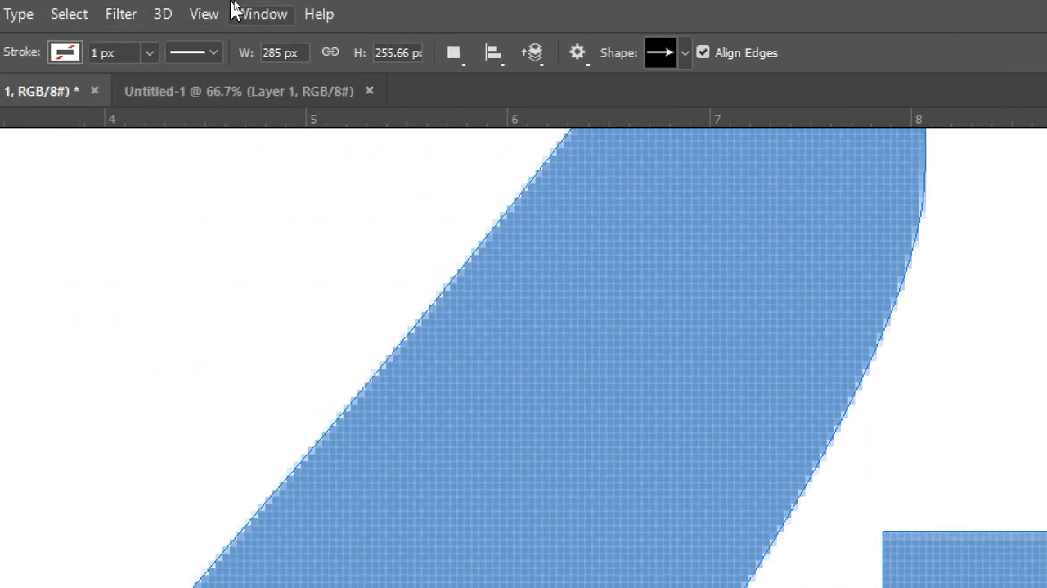
Step: Open the list of available panels and workspaces
left_click(237, 7)
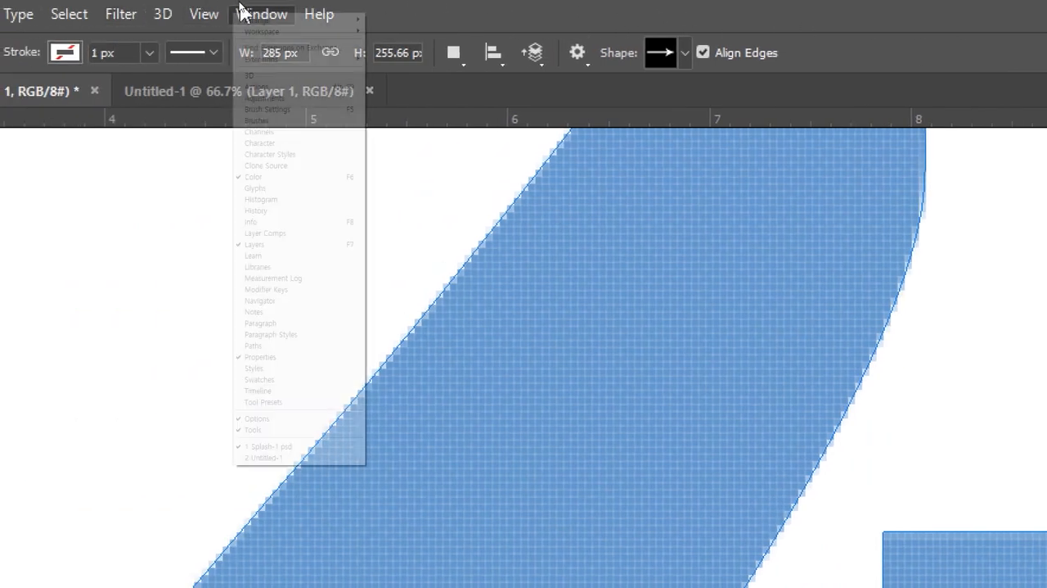
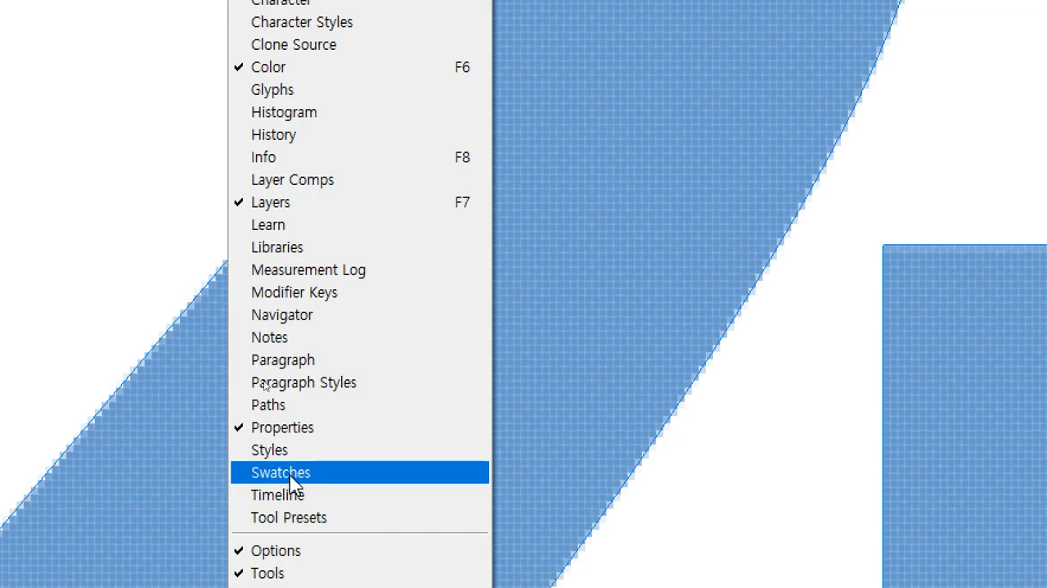
Step: Move the blue Shape 1 artwork up and to the left so it clears the Splash text
left_click(291, 477)
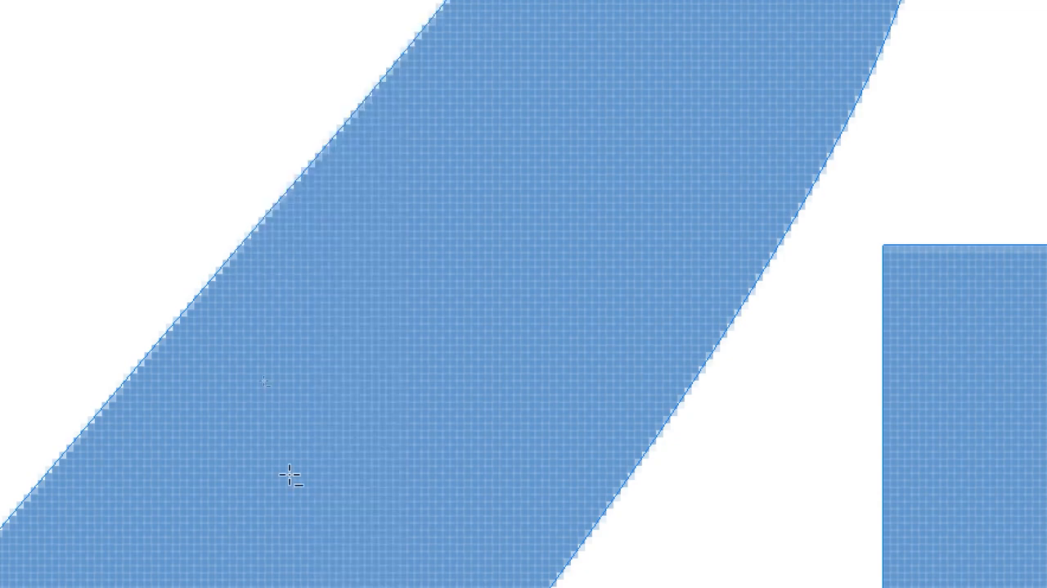
key("ctrl+minus")
key("ctrl+minus")
key("ctrl+minus")
key("ctrl+minus")
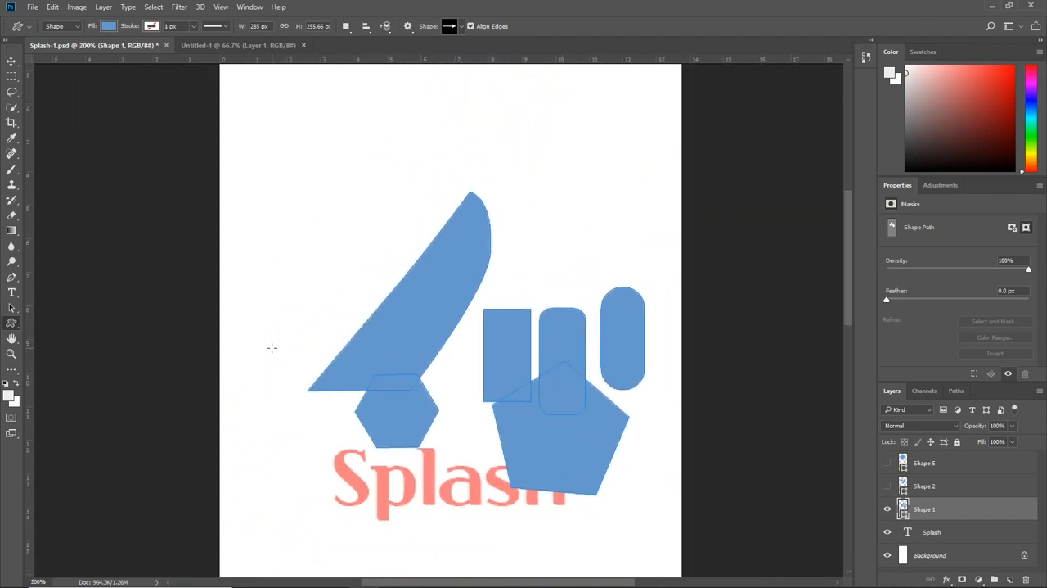
left_click(12, 61)
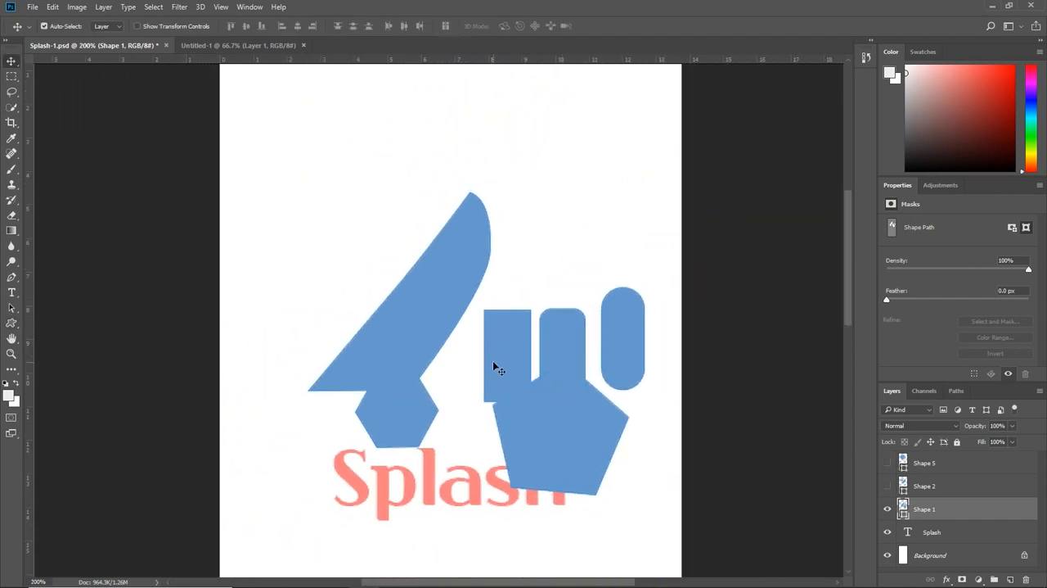
left_click_drag(524, 371, 458, 275)
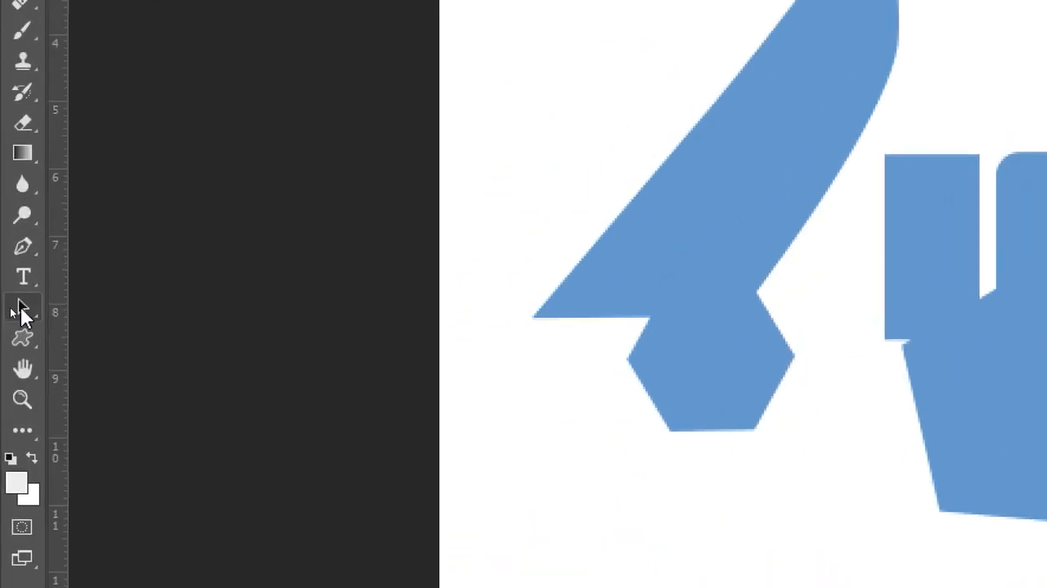
Step: Remove the square-cornered rectangle path, accepting its conversion to a regular path and disabling further display of that warning
left_click(11, 308)
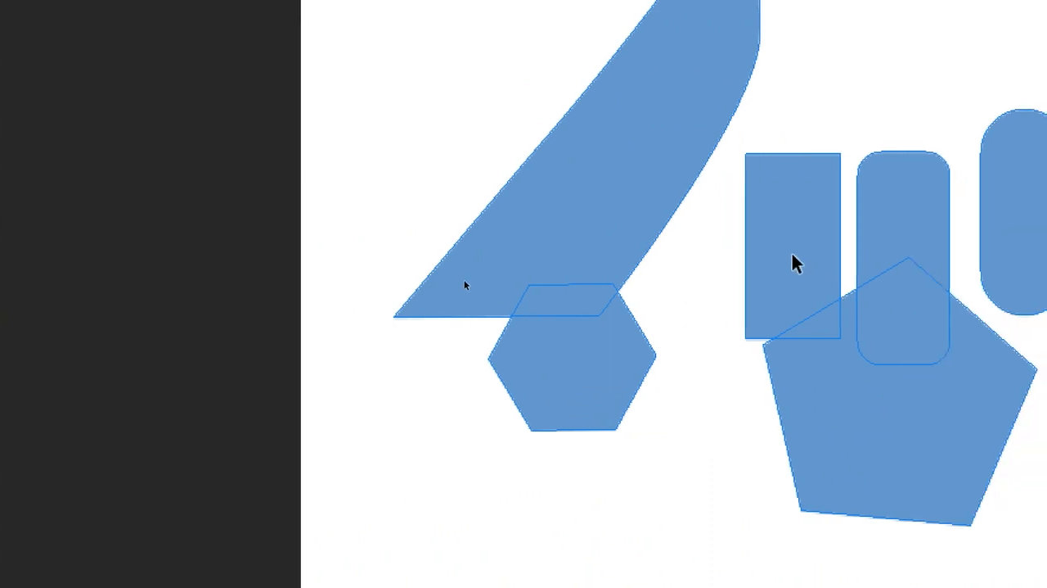
left_click(932, 245)
left_click_drag(794, 240, 920, 334)
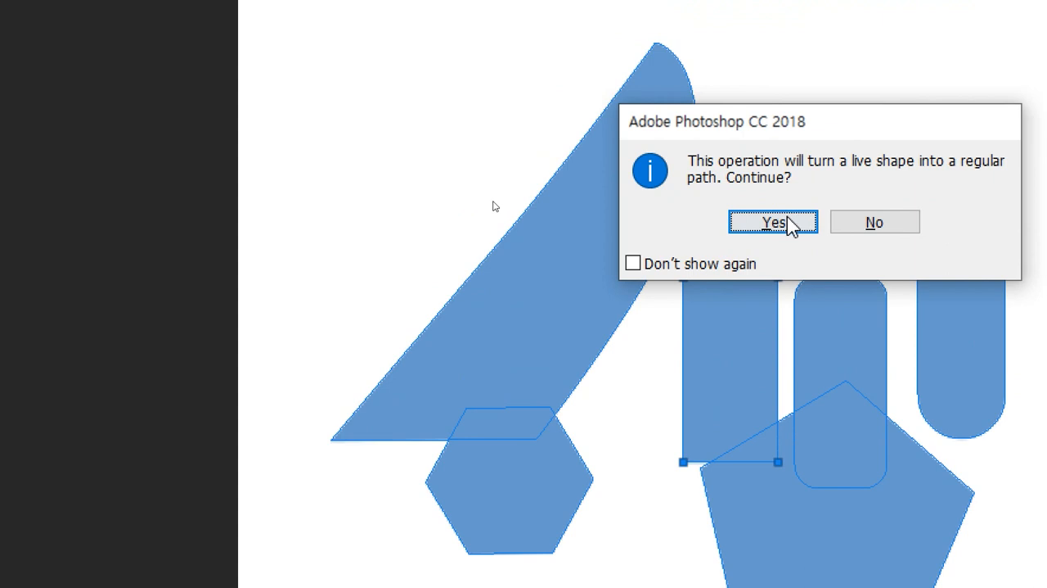
left_click(645, 266)
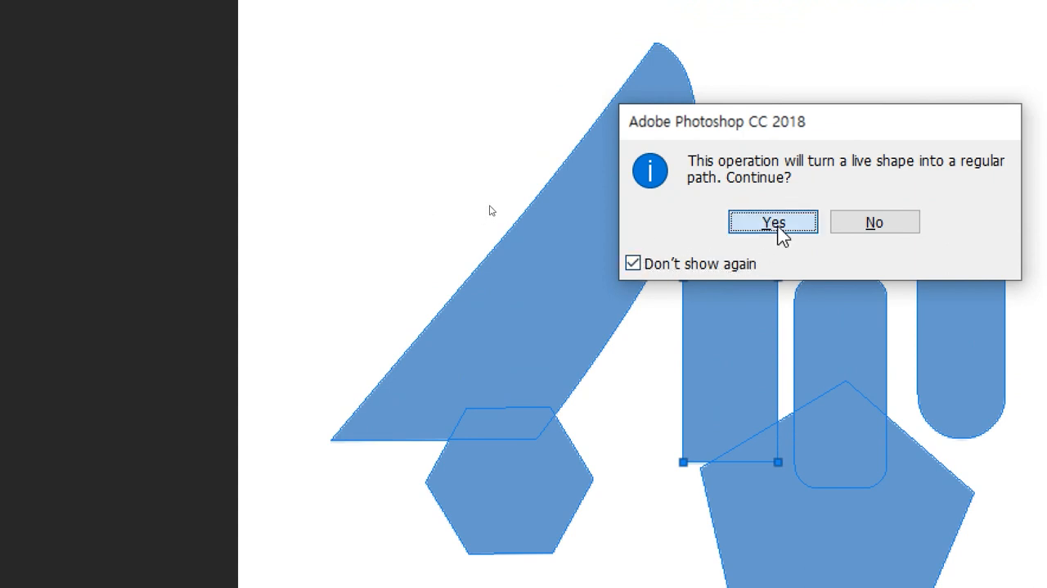
left_click(775, 224)
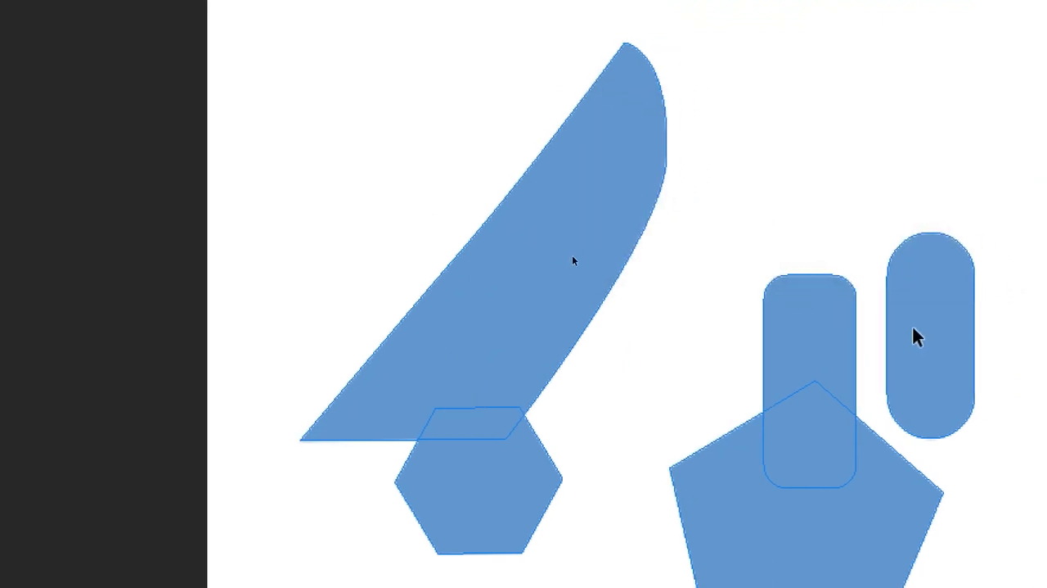
Step: Delete the fully rounded pill, the pentagon and the hexagon from the Shape 1 layer
left_click(915, 335)
key("Delete")
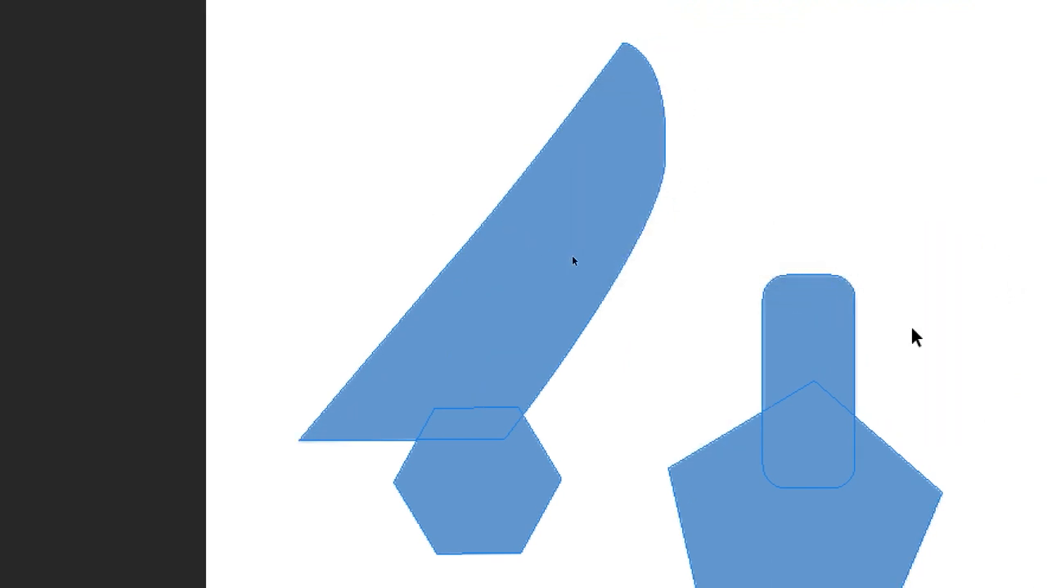
left_click(877, 481)
key("Delete")
left_click(519, 505)
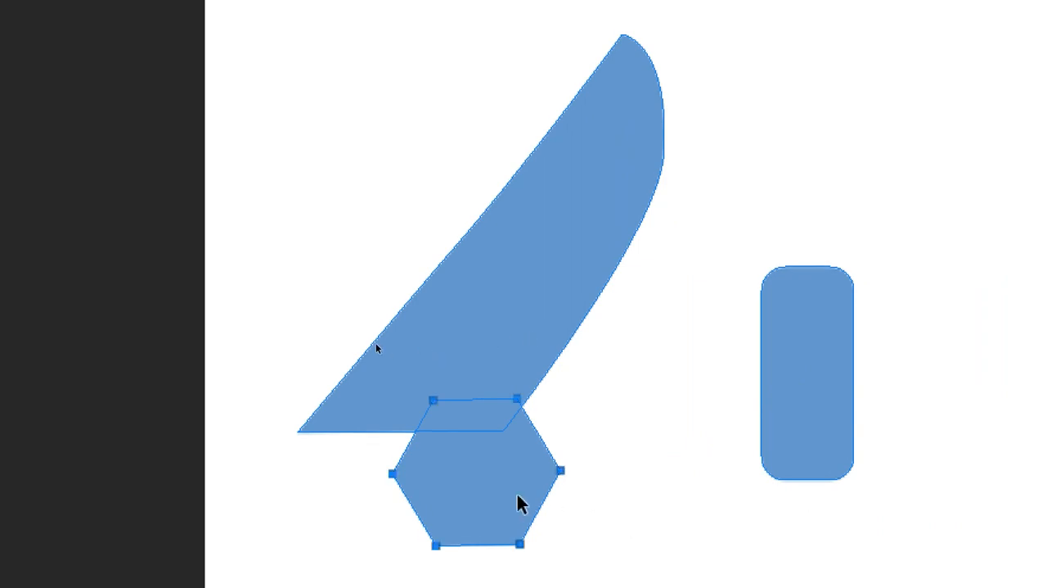
key("Delete")
Step: Move the remaining rounded rectangle beside the sail shape's lower right edge and rotate it clockwise to lean with that edge
left_click_drag(778, 435, 620, 478)
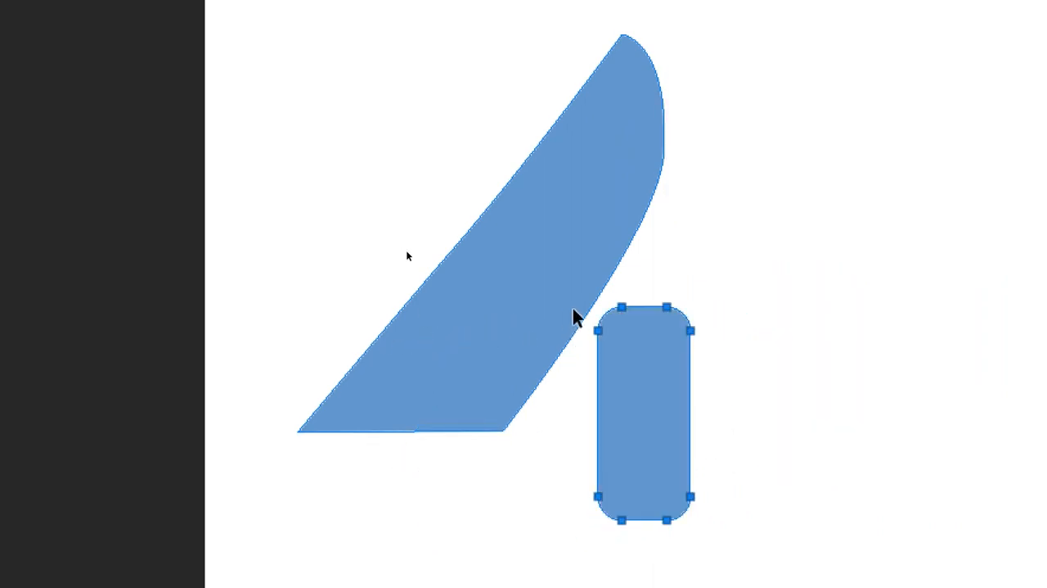
key("ctrl+t")
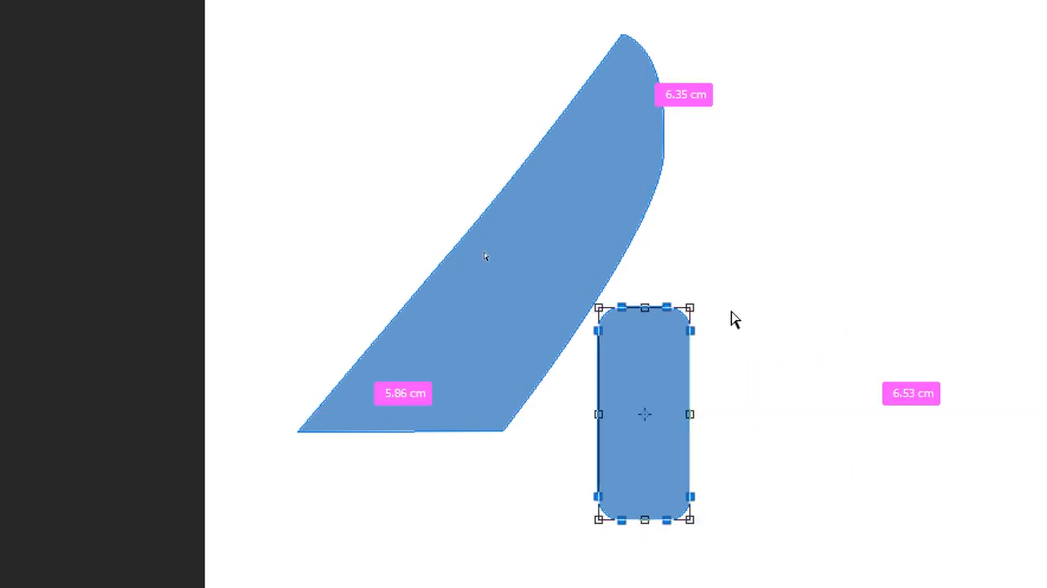
left_click_drag(731, 306, 753, 353)
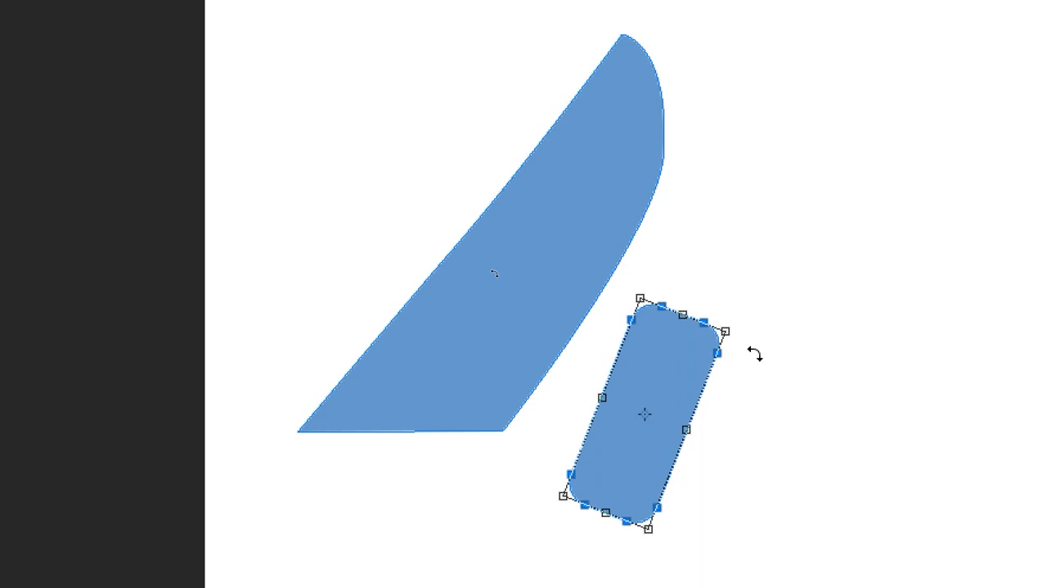
key("Return")
Step: Duplicate the tilted rounded rectangle to its right, scale the copy down slightly and position it close beside the original
scroll(676, 514, "down", 3)
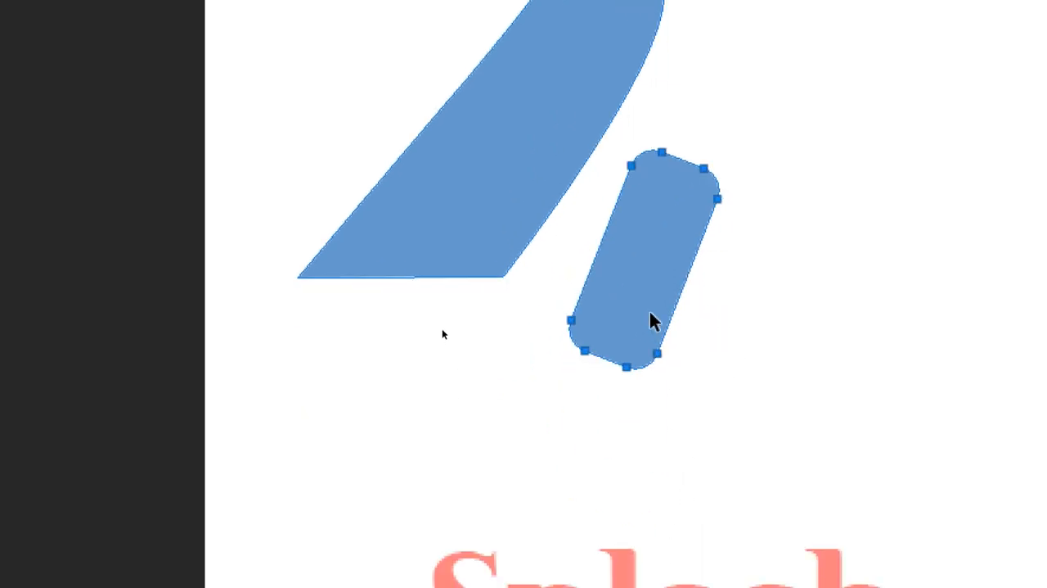
left_click_drag(655, 323, 753, 352)
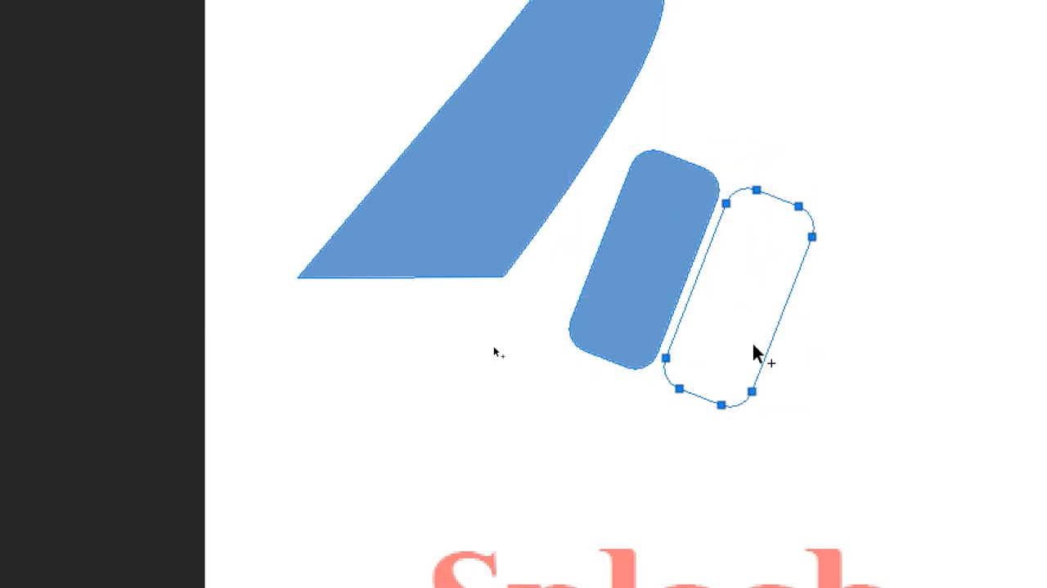
left_click(789, 381)
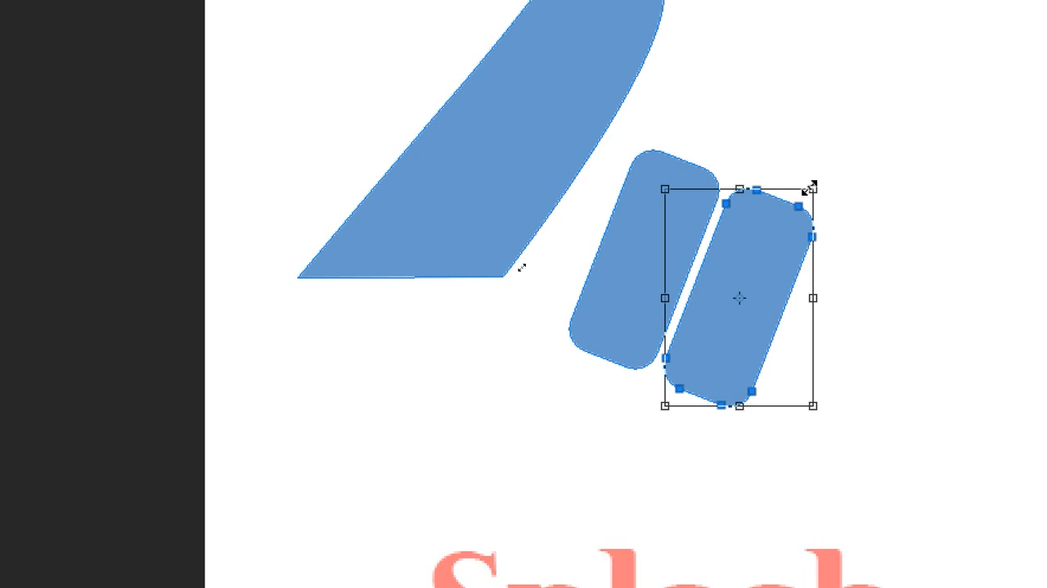
left_click_drag(808, 190, 801, 196)
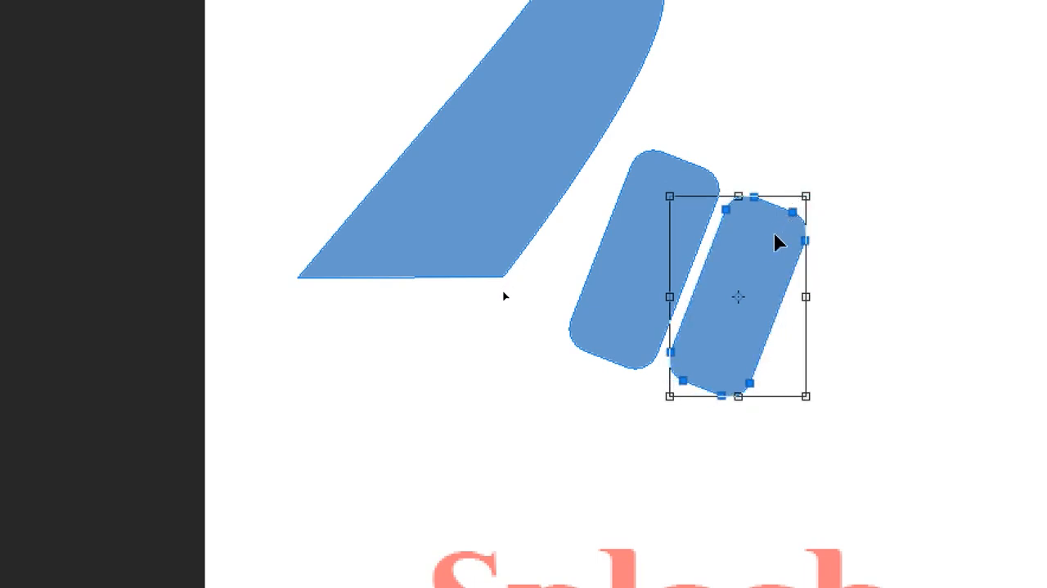
left_click_drag(769, 248, 762, 253)
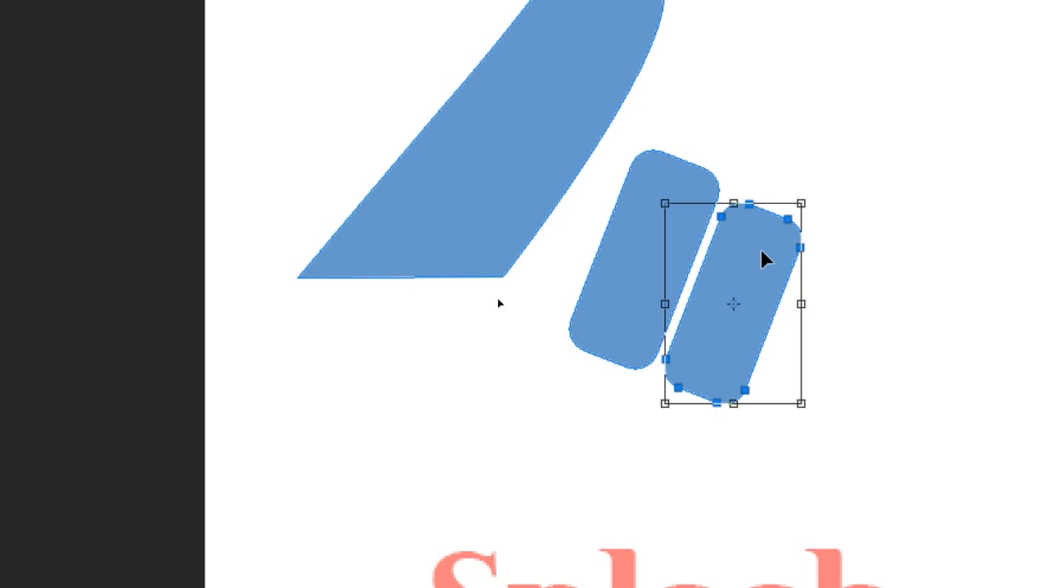
key("Return")
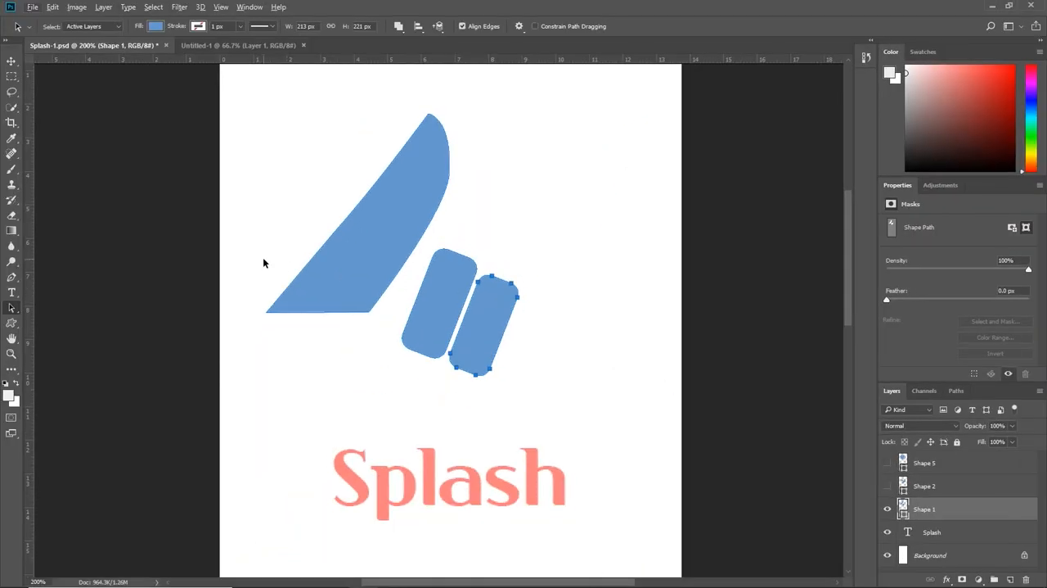
Step: Draw a rounded rectangle about 43 by 113 px with a 20 px radius, upright to the right of the sail shape
left_click(11, 323)
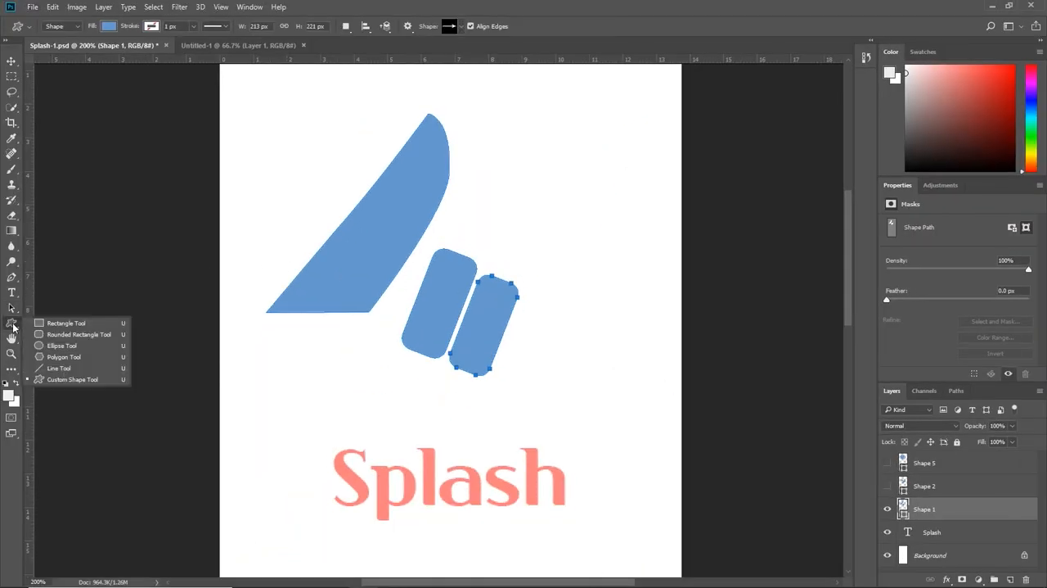
left_click(36, 335)
left_click_drag(505, 118, 555, 250)
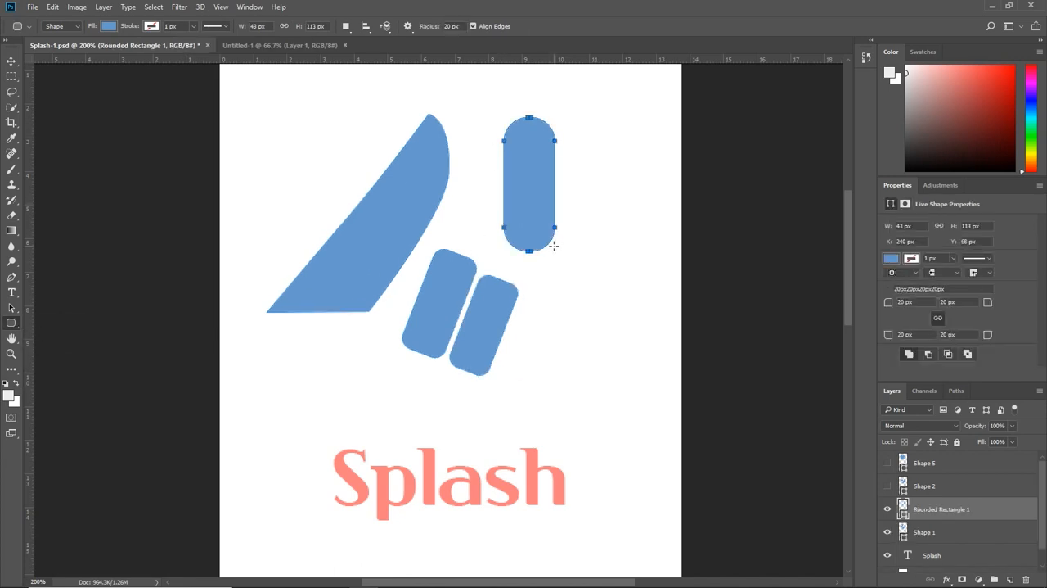
Step: Duplicate the upright pill twice to the right and shorten the third pill from its upper end
left_click(11, 308)
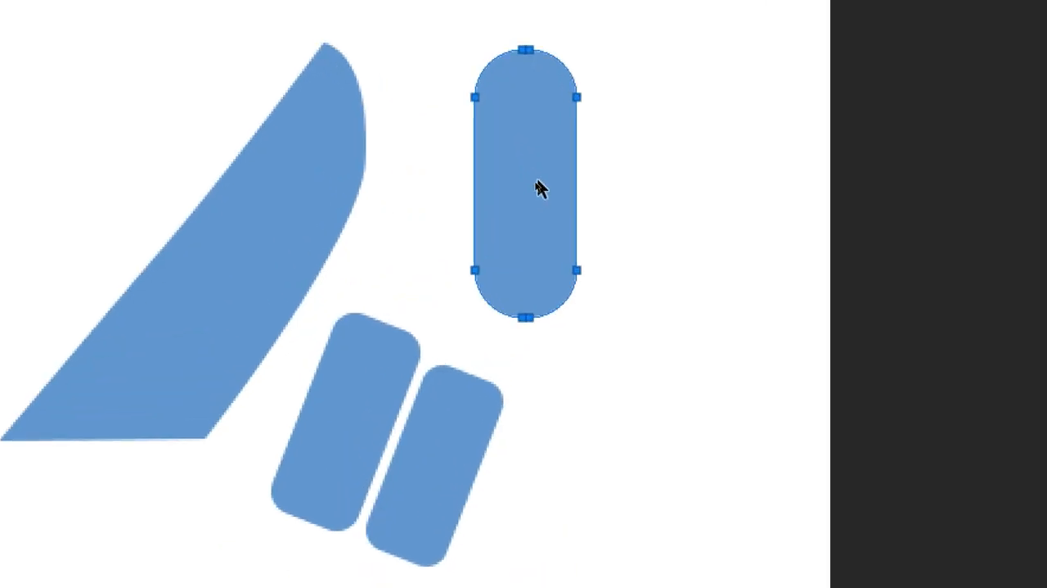
left_click_drag(533, 186, 769, 224)
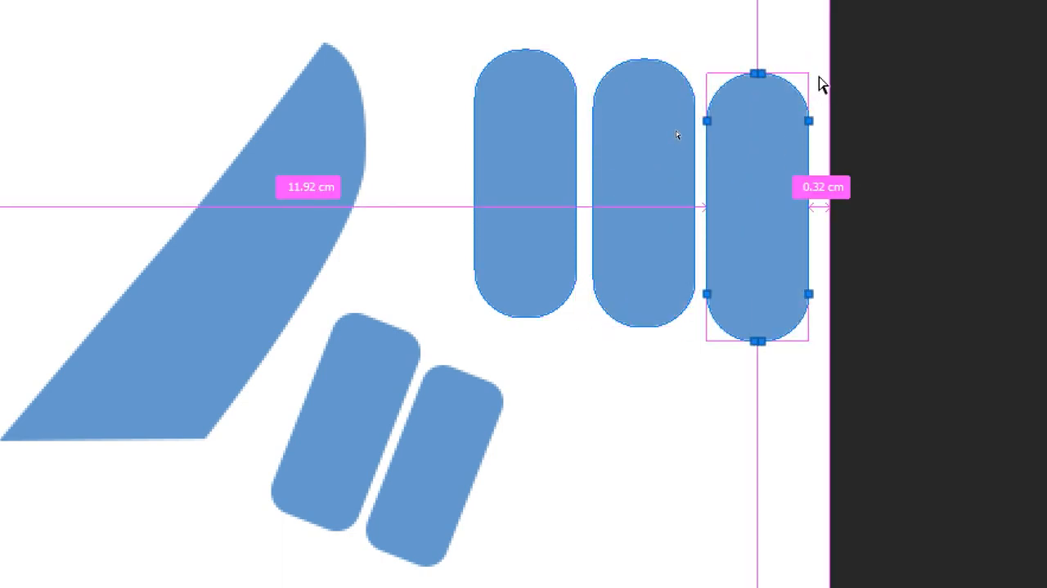
key("ctrl+t")
left_click_drag(762, 88, 762, 128)
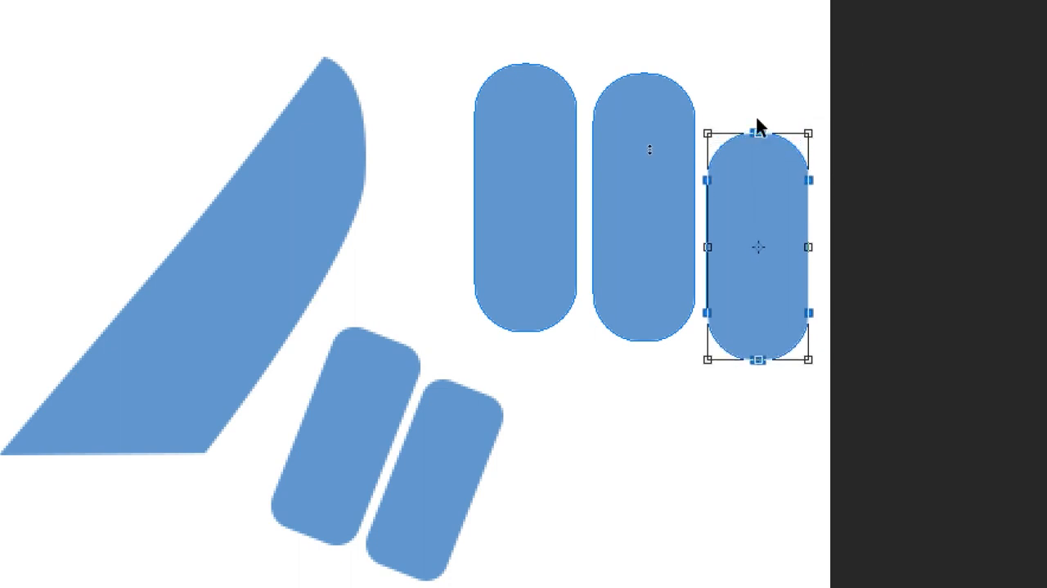
key("Return")
key("Return")
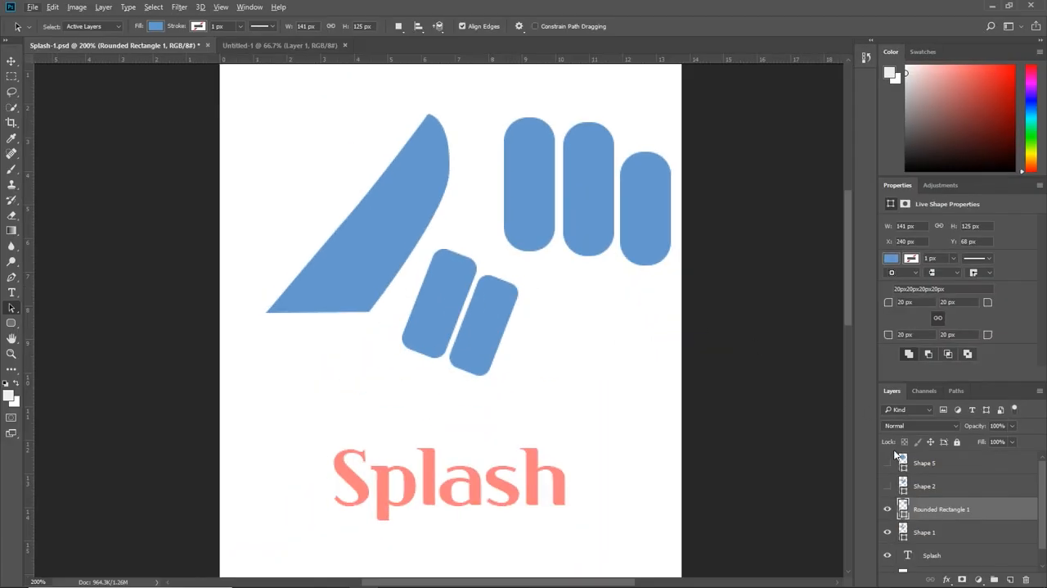
Step: Toggle the visibility of the Rounded Rectangle 1 and Shape 1 layers to check their contents, and select Shape 1
left_click(887, 509)
left_click(887, 509)
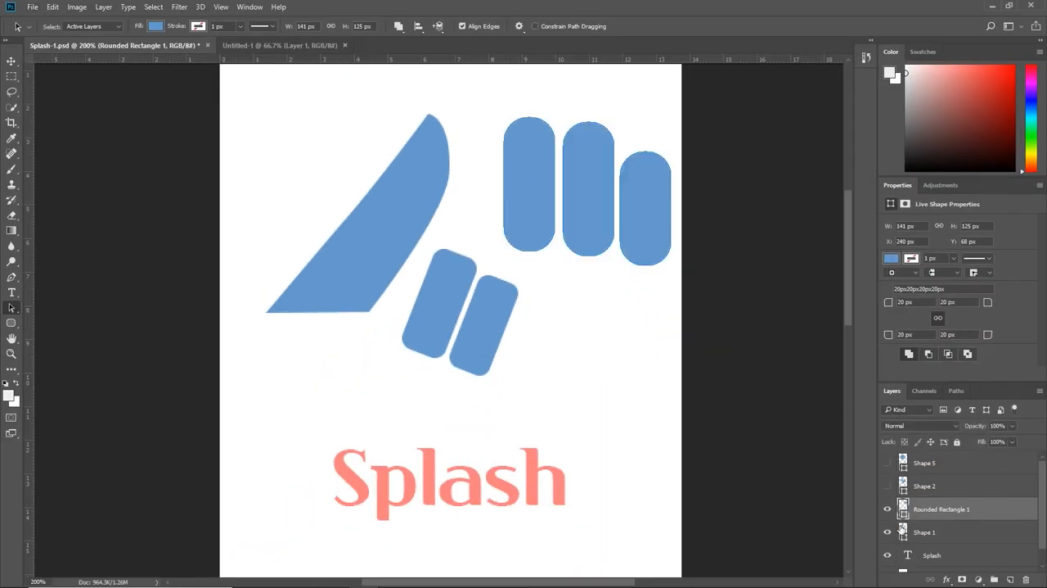
left_click(887, 532)
left_click(887, 531)
left_click(923, 532)
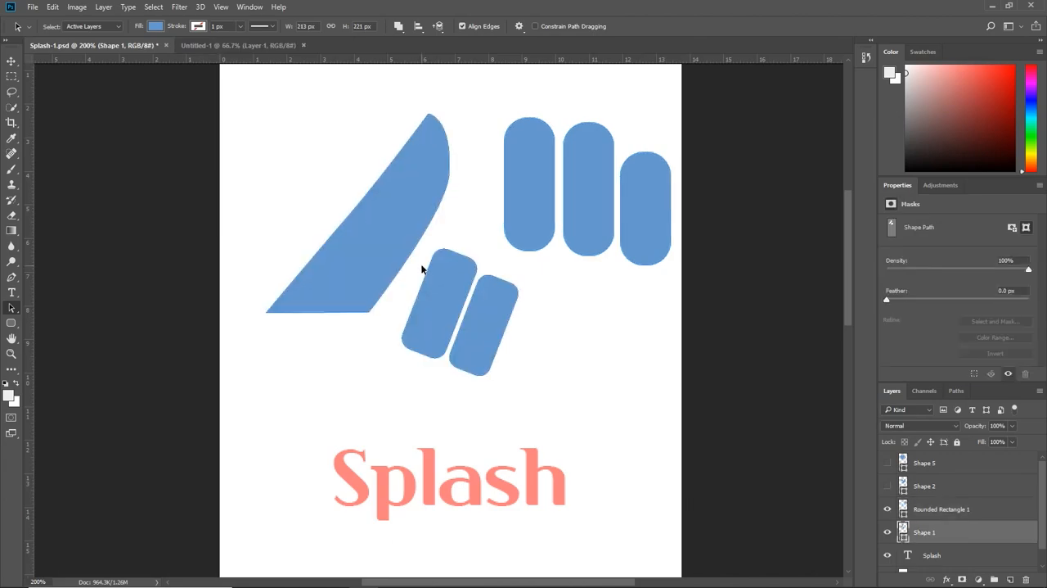
Step: Stretch the right-hand tilted rounded rectangle upward to 125.88% of its height
left_click(481, 292)
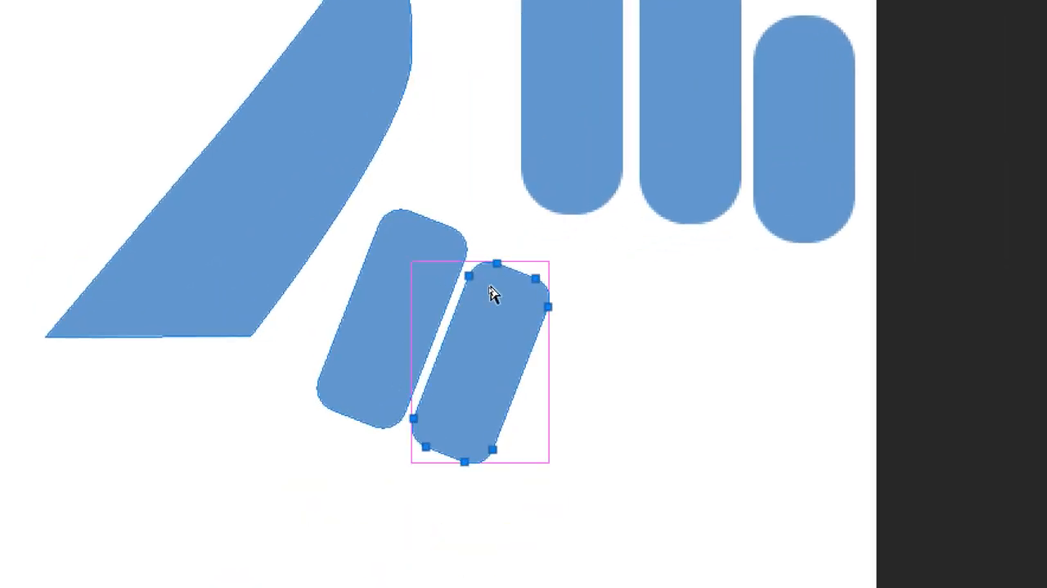
key("ctrl+t")
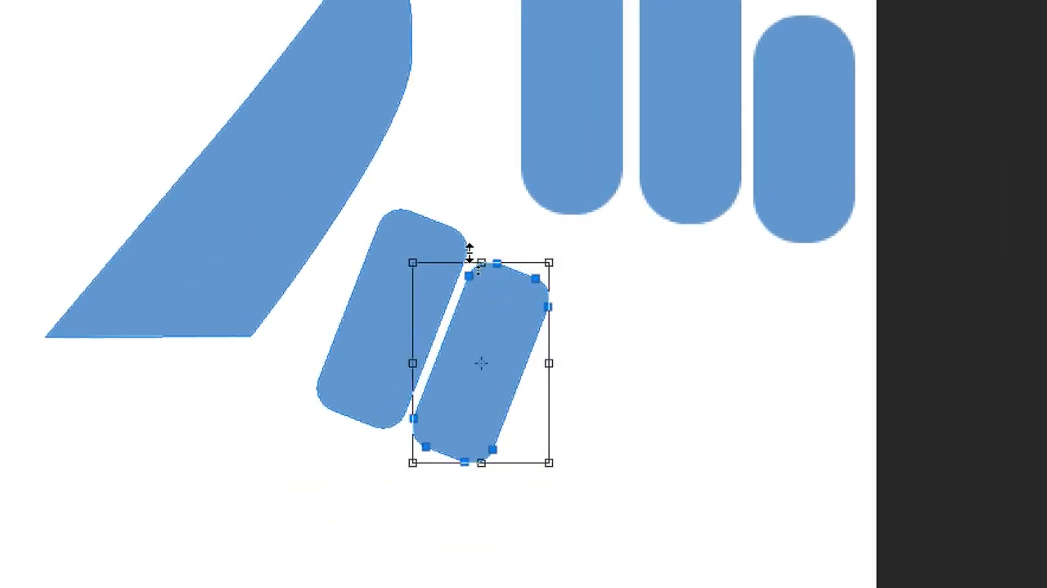
left_click_drag(482, 262, 489, 158)
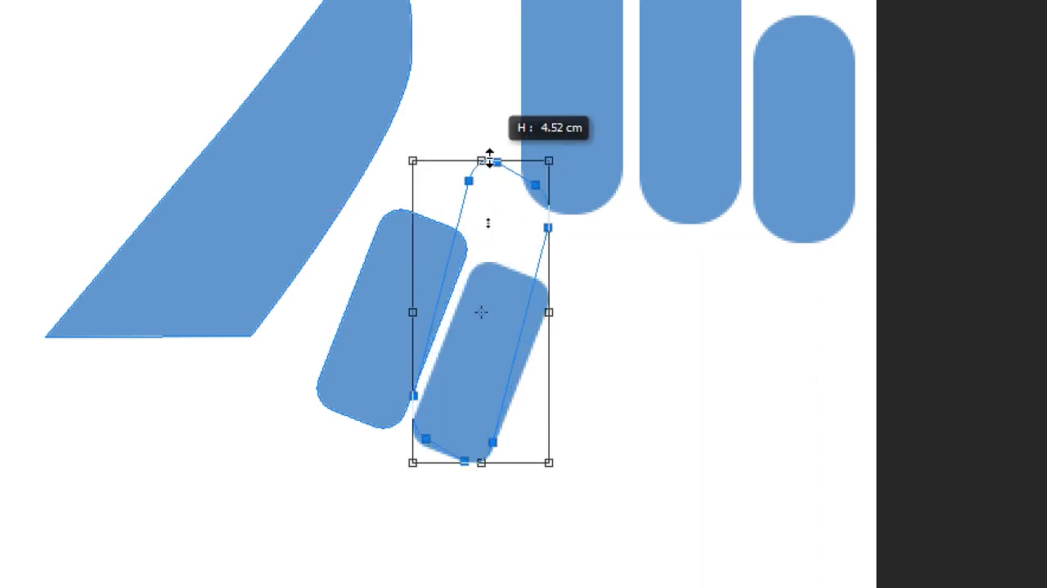
left_click_drag(490, 159, 481, 209)
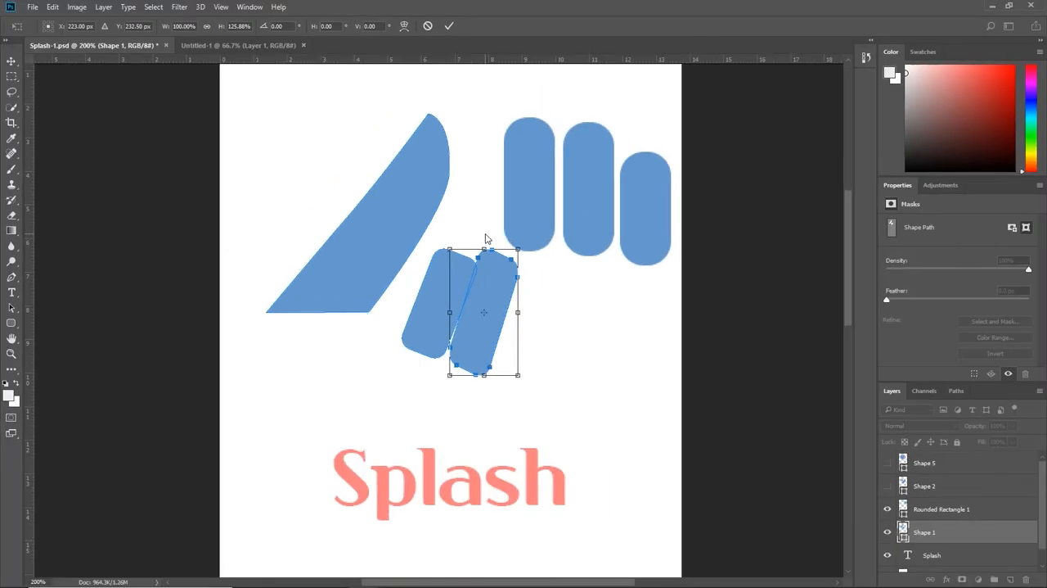
key("alt+space")
left_click(484, 271)
key("Return")
Step: Delete both tilted rounded rectangles from the Shape 1 layer, keeping only the sail shape
key("Delete")
left_click(467, 291)
key("Delete")
Step: Move the three pills on the Rounded Rectangle 1 layer against the sail shape's right edge and scale their height to 117.60%
left_click(526, 214)
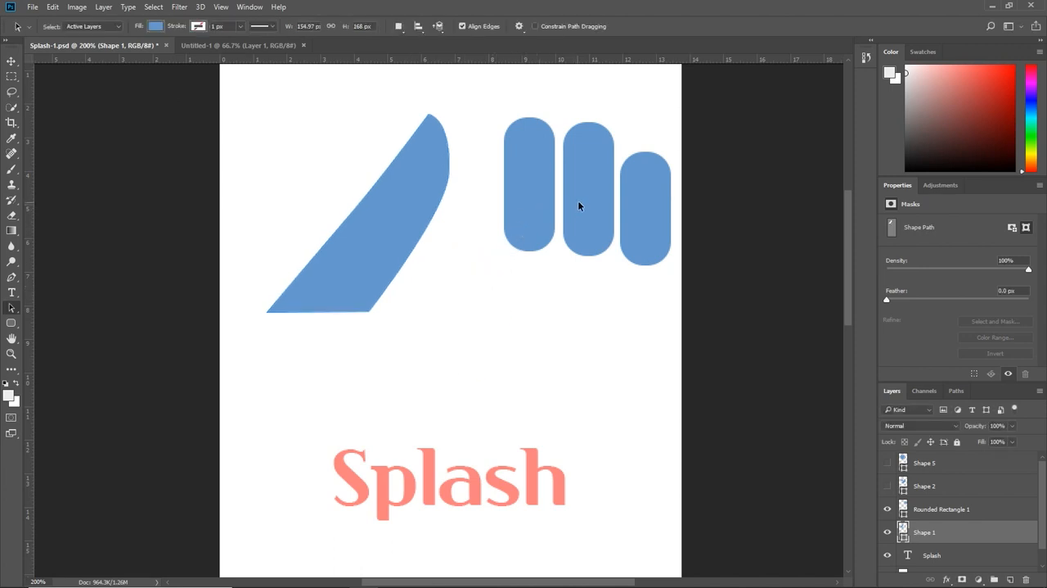
left_click(888, 509)
left_click(887, 509)
left_click(943, 511)
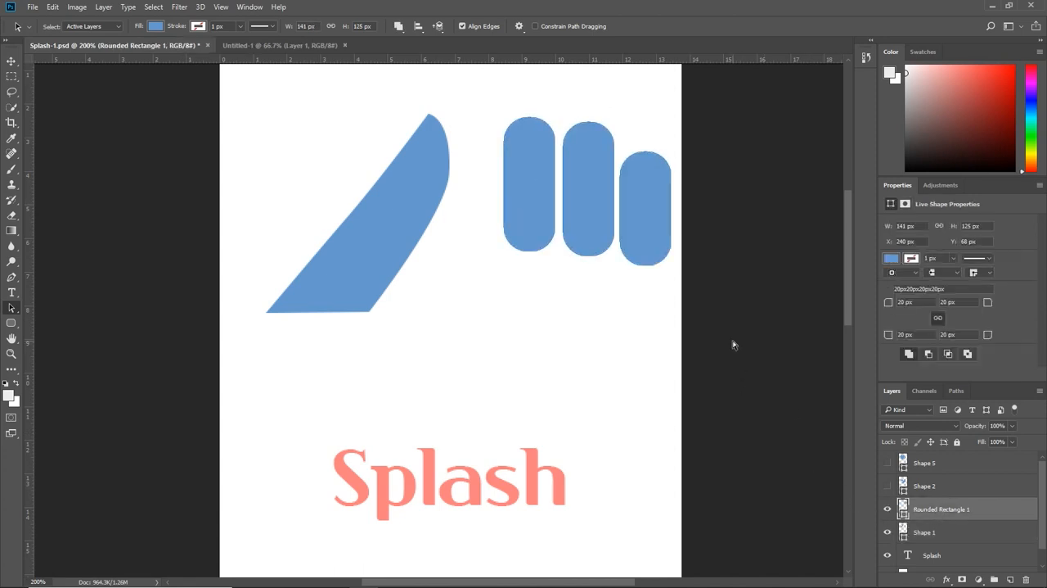
key("ctrl+t")
left_click_drag(647, 215, 571, 342)
left_click_drag(513, 239, 514, 220)
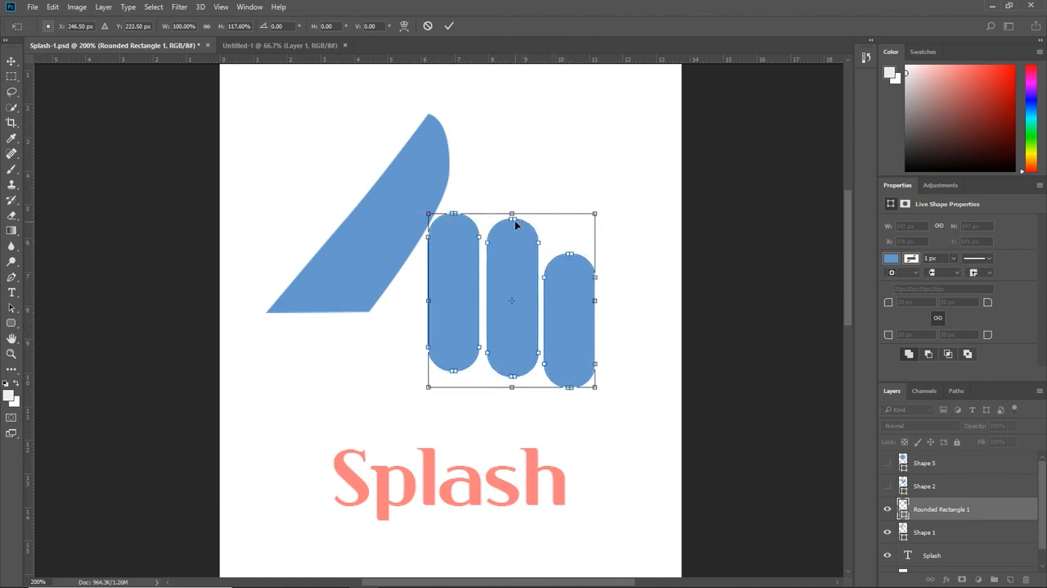
key("Return")
Step: Duplicate the third pill to the right as a fourth and raise the third so its lower end aligns with the second
left_click(561, 286)
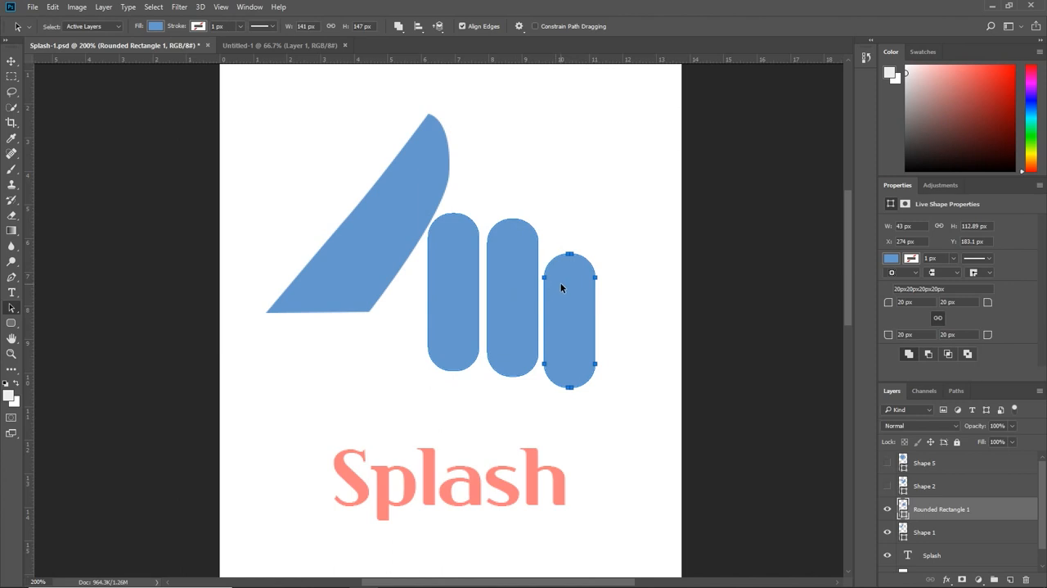
left_click_drag(563, 304, 612, 304)
left_click(620, 309)
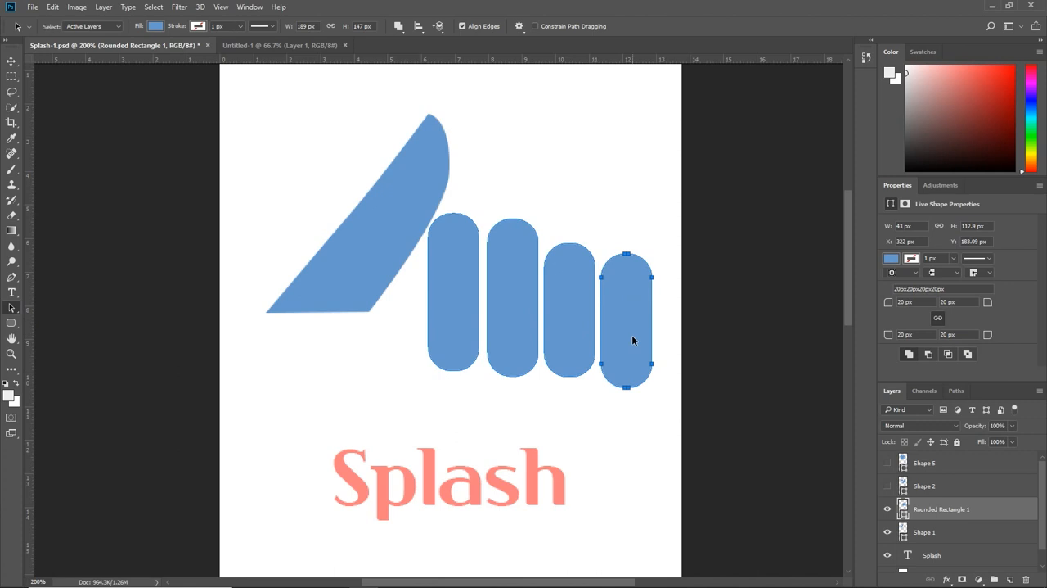
left_click(576, 372)
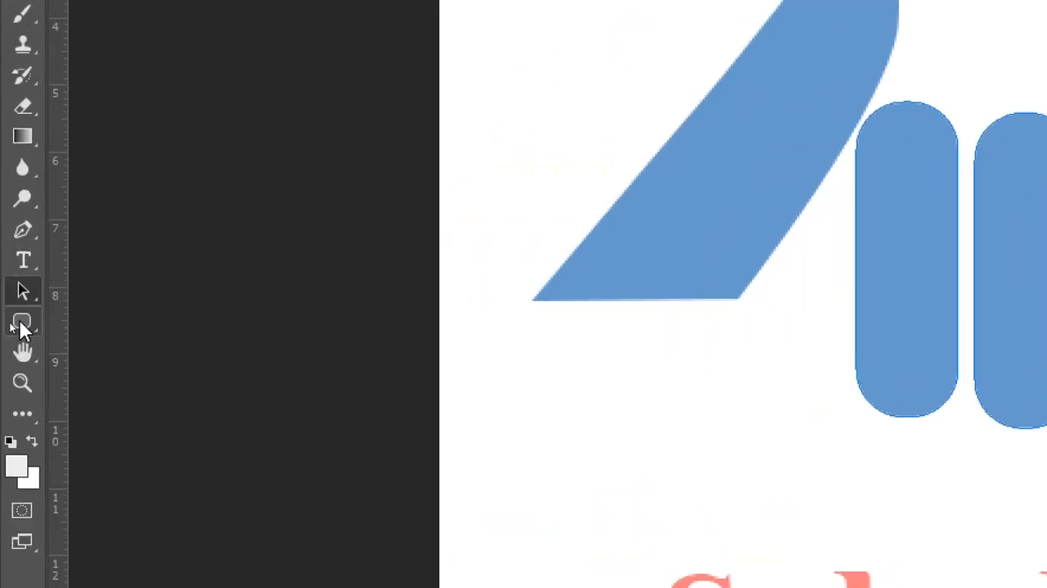
Step: Extend the lower ends of the first three pills downward by moving only their bottom anchor points with the Direct Selection tool
right_click(20, 296)
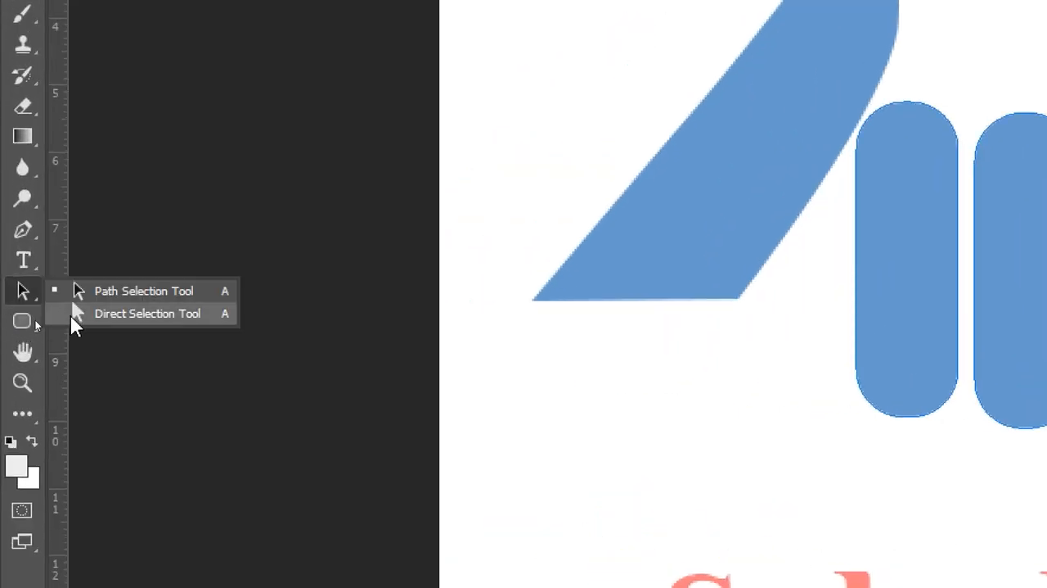
left_click(70, 313)
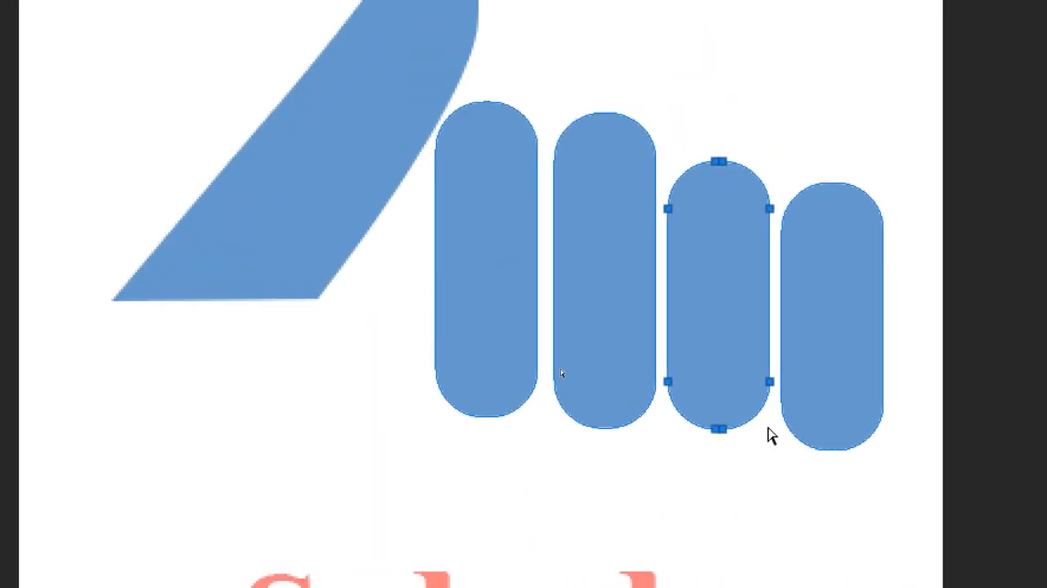
left_click_drag(383, 323, 779, 489)
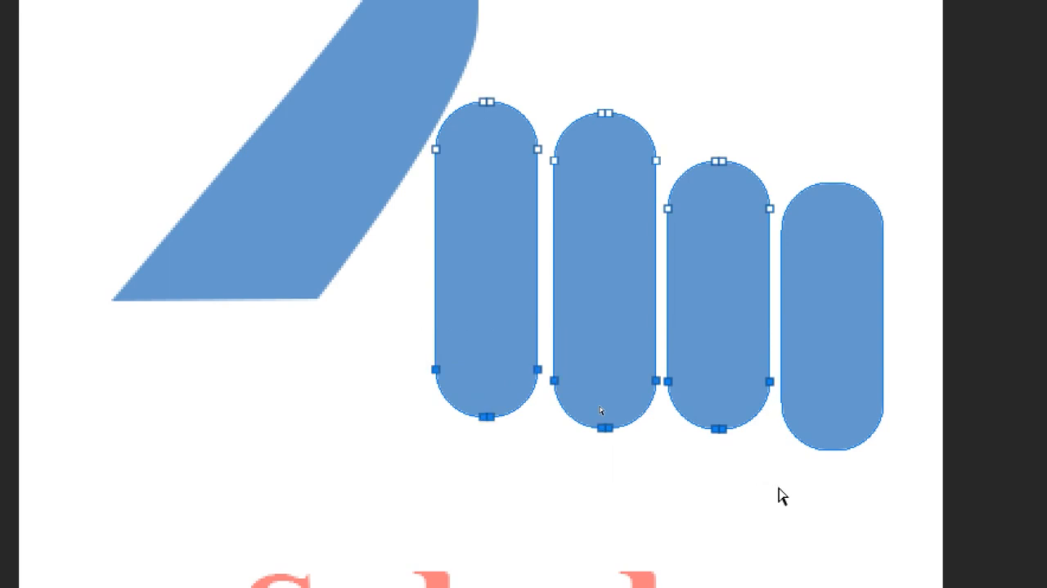
key("Down")
key("Down")
key("Down")
key("Down")
key("Down")
key("Down")
key("Down")
key("Down")
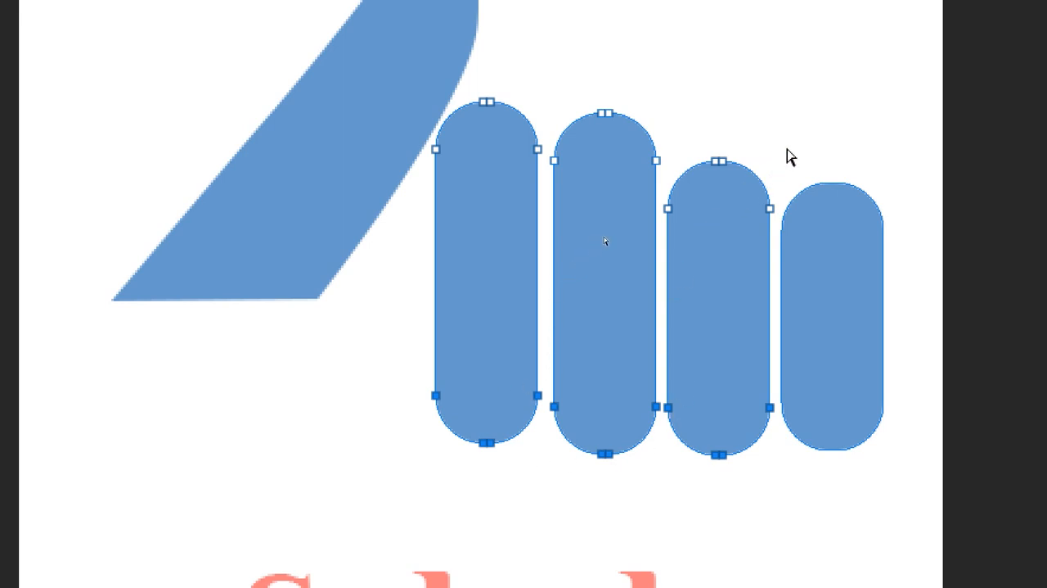
Step: Raise the upper ends of the third and fourth pills by moving only their top anchor points upward
left_click_drag(769, 143, 912, 264)
left_click_drag(660, 118, 909, 261)
key("Up")
key("Up")
key("Up")
key("Up")
key("Up")
key("Up")
key("Up")
key("Up")
key("Up")
key("Up")
key("Up")
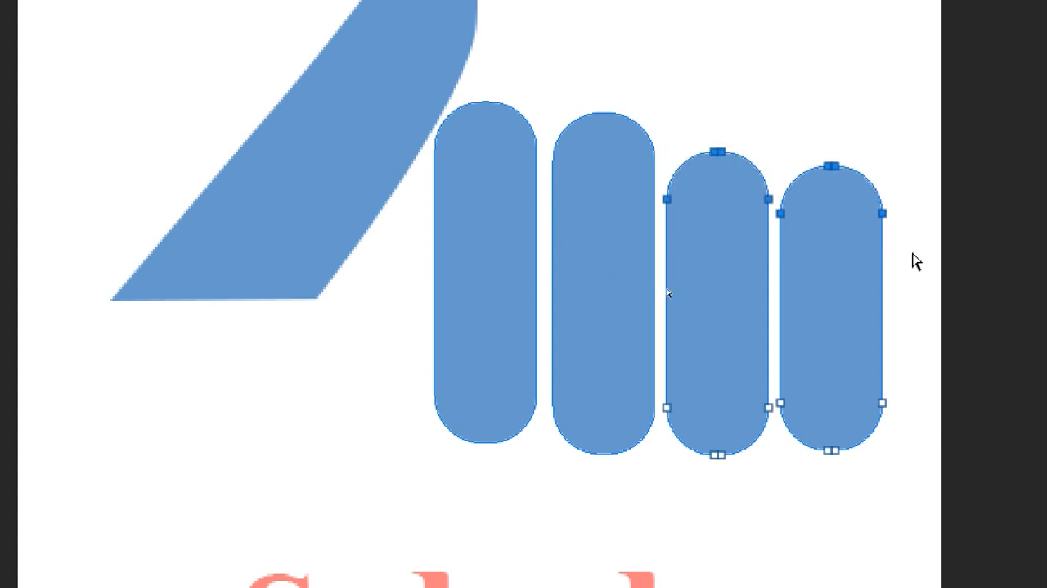
Step: Lower only the fourth pill's upper end so it sits a step below the third pill's top
left_click_drag(908, 226, 779, 173)
key("Down")
key("Down")
key("Down")
key("Down")
key("Down")
key("Down")
key("Down")
key("Down")
key("Down")
key("Down")
key("Down")
key("Down")
key("Down")
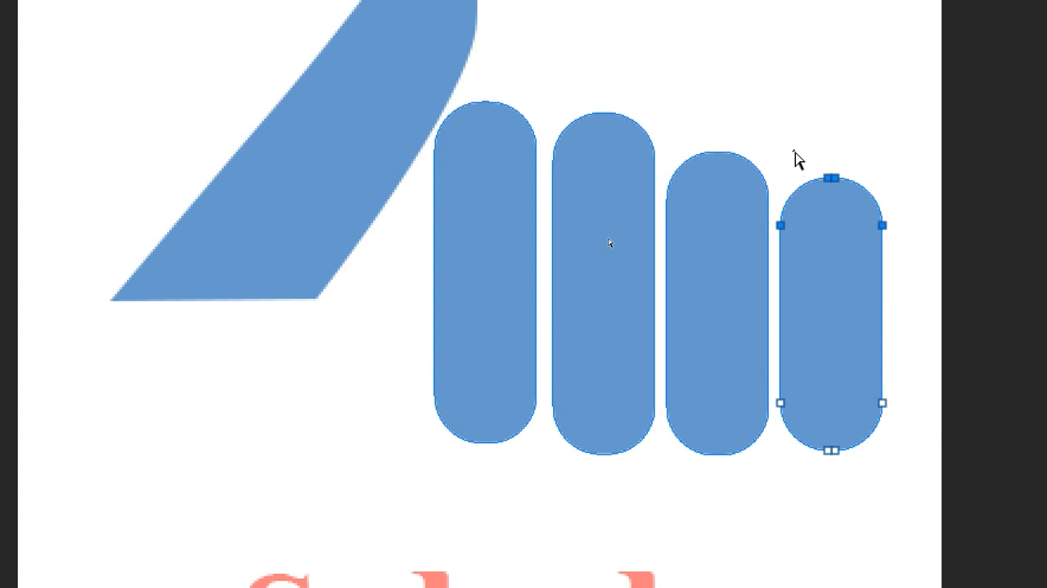
left_click(798, 160)
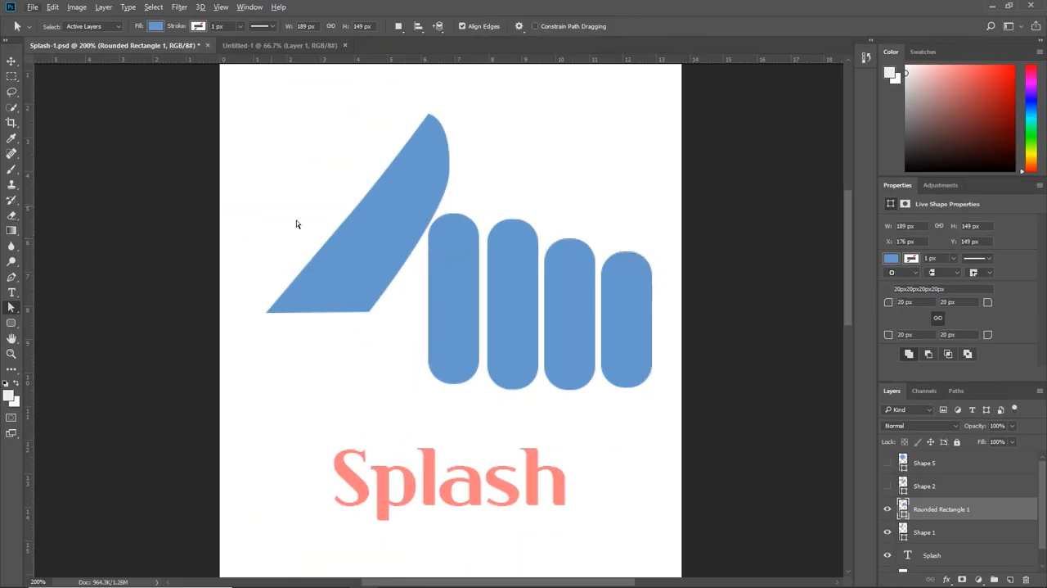
Step: Rotate the four pills 32.30°, scale them to 99.33% width and 84.56% height, and place them along the sail shape's right edge
left_click(11, 61)
mouse_move(455, 296)
left_mouse_down()
mouse_move(465, 250)
mouse_move(406, 303)
mouse_move(436, 300)
left_mouse_up()
key("ctrl+t")
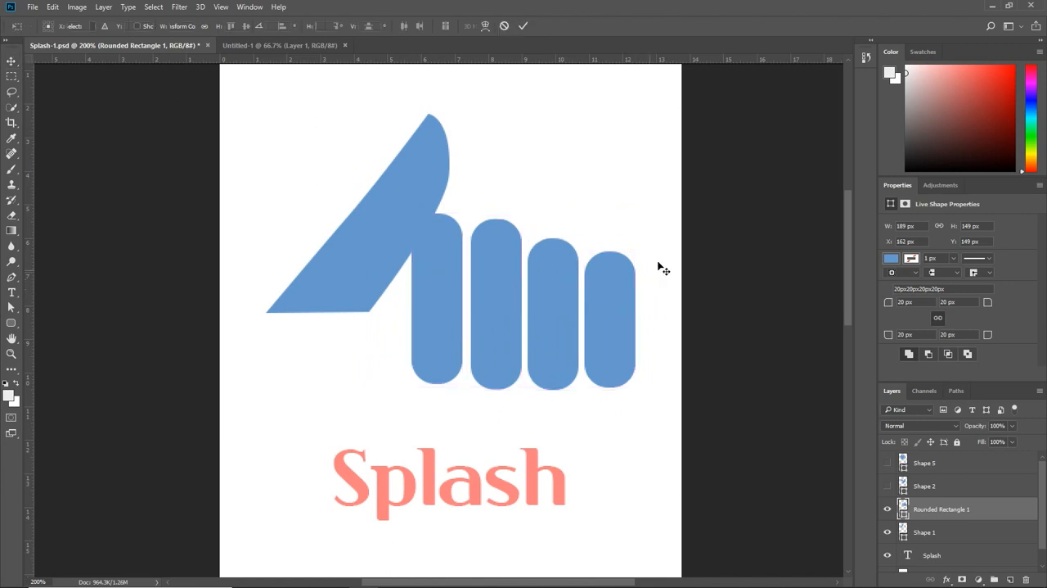
left_click_drag(663, 229, 637, 296)
left_click_drag(582, 354, 604, 372)
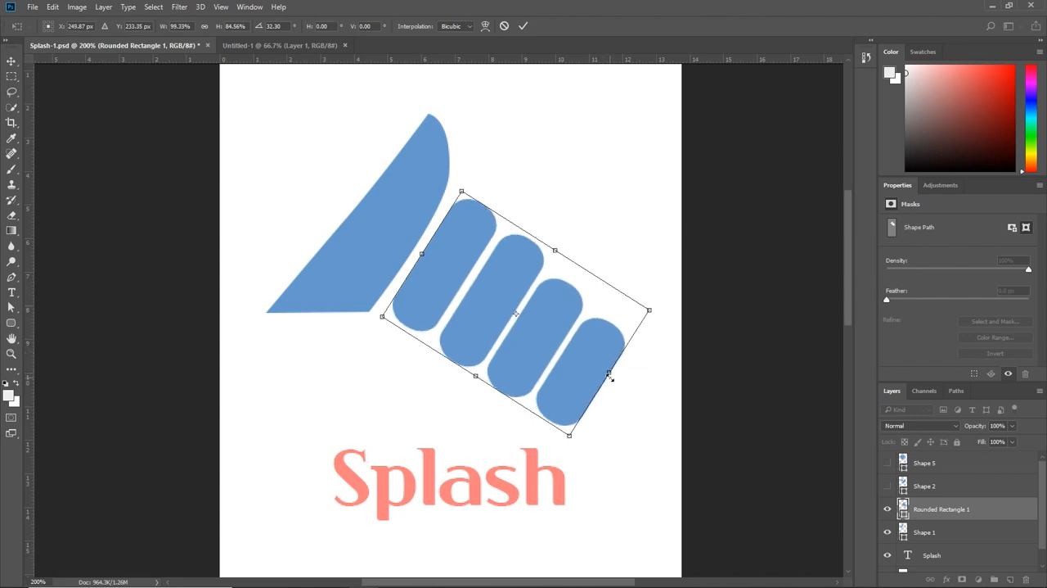
left_click_drag(581, 352, 579, 351)
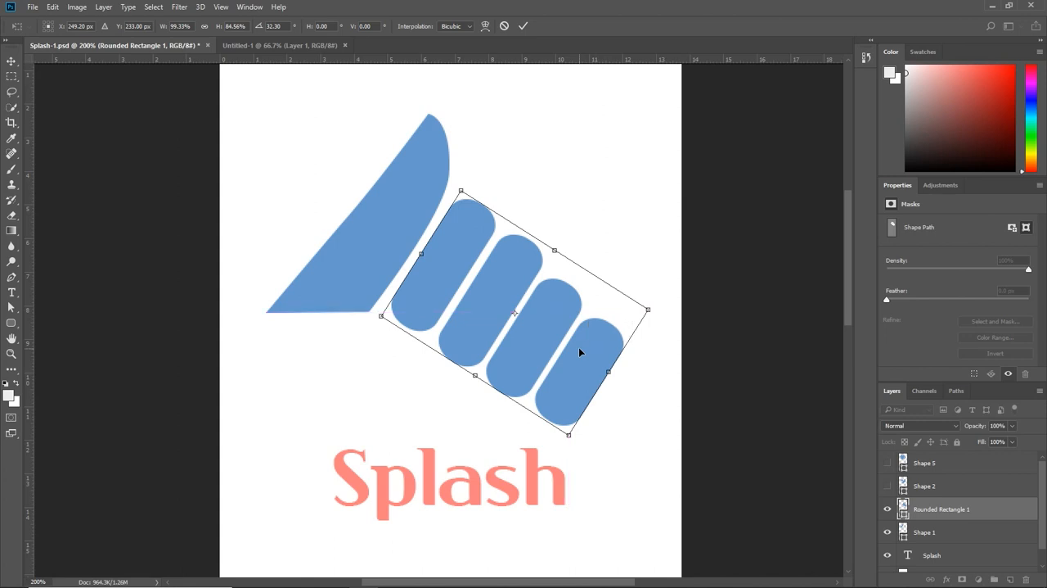
key("Return")
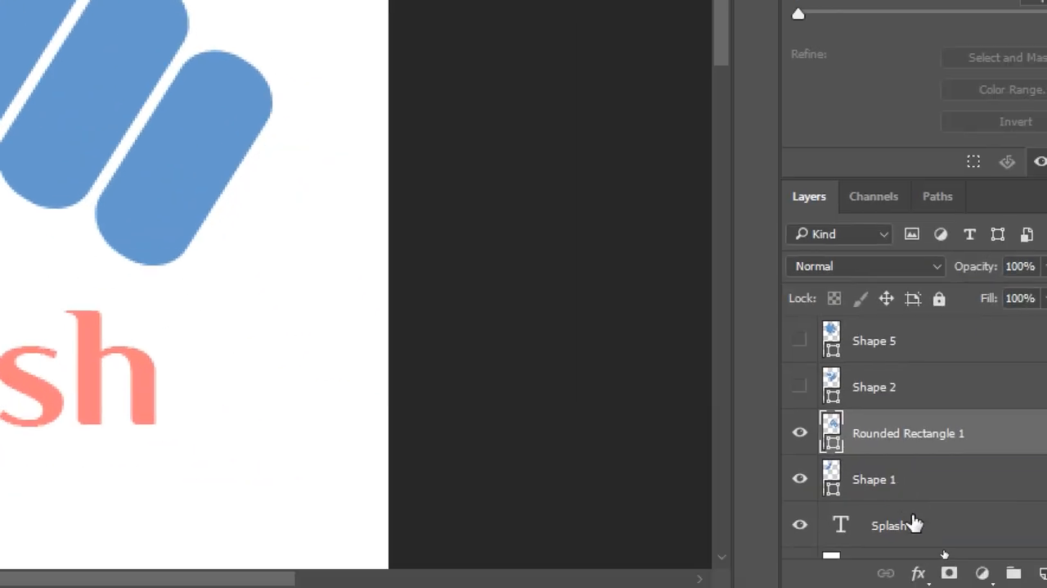
Step: Merge the Rounded Rectangle 1 and Shape 1 layers into one shape layer and check it by toggling its visibility
left_click(912, 486, "shift")
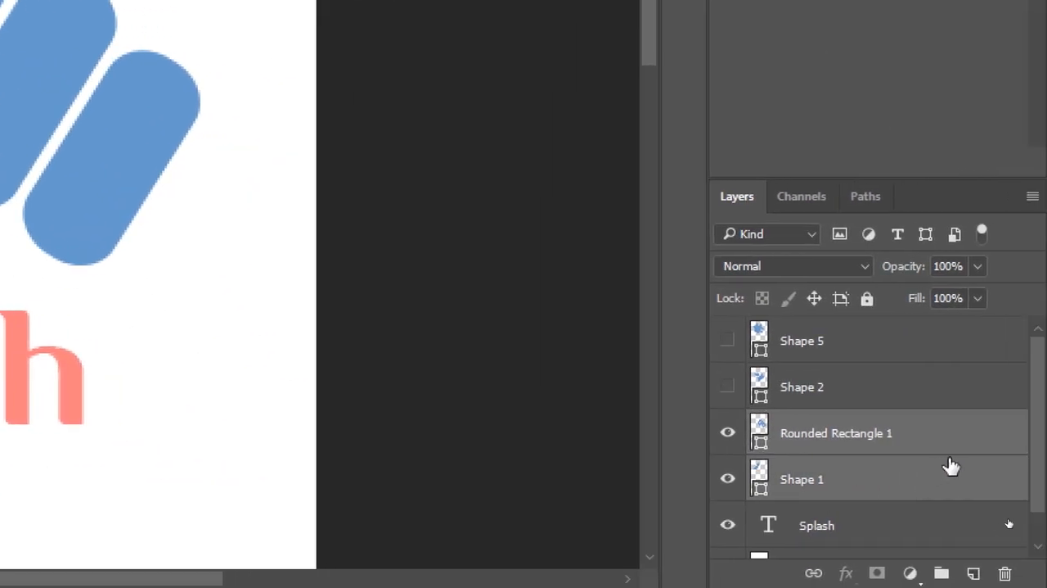
right_click(862, 433)
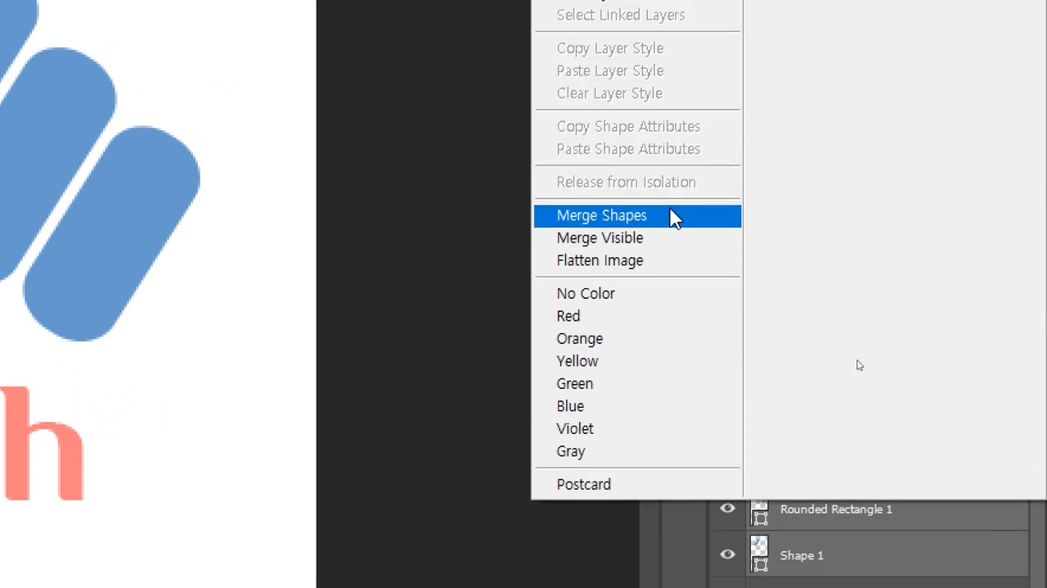
left_click(671, 218)
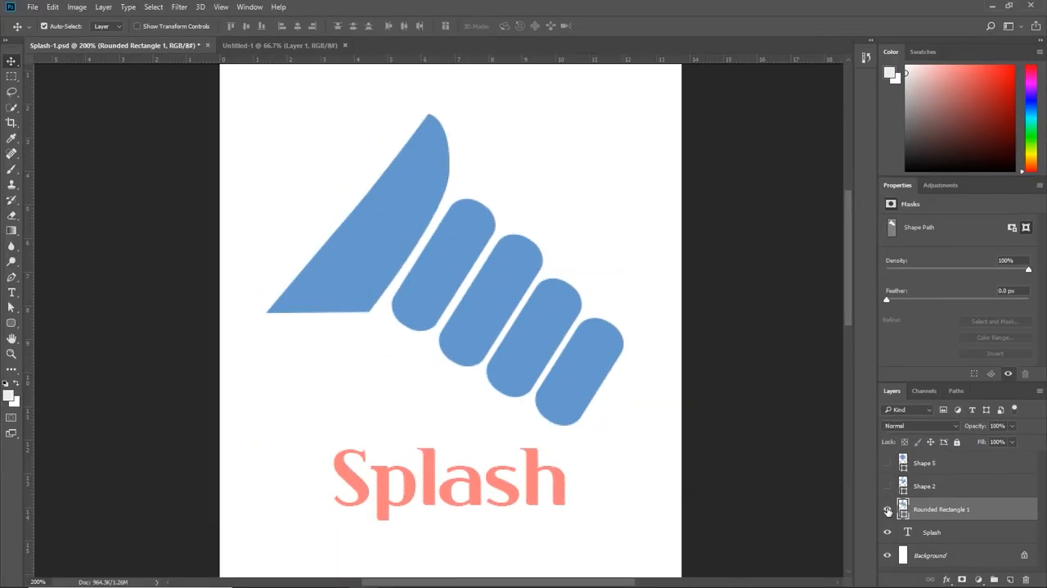
left_click(728, 511)
left_click(727, 511)
left_click(728, 512)
left_click(888, 509)
left_click(886, 509)
left_click(888, 509)
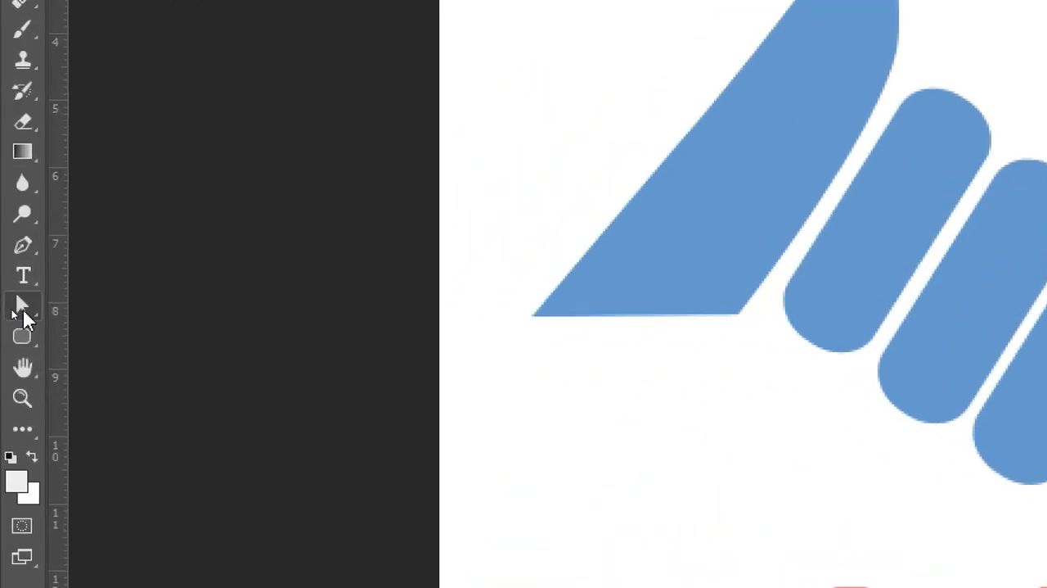
Step: Draw a closed five-point palm shape below the sail with the Pen tool, about 158 px wide and 106 px high, overlapping the sail's base
left_click(22, 306)
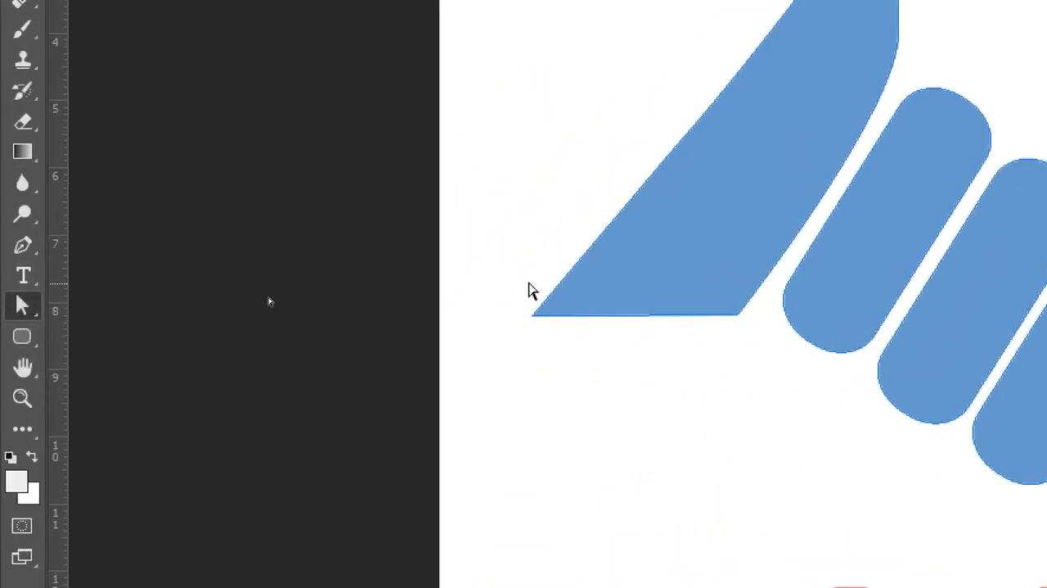
left_click(556, 310)
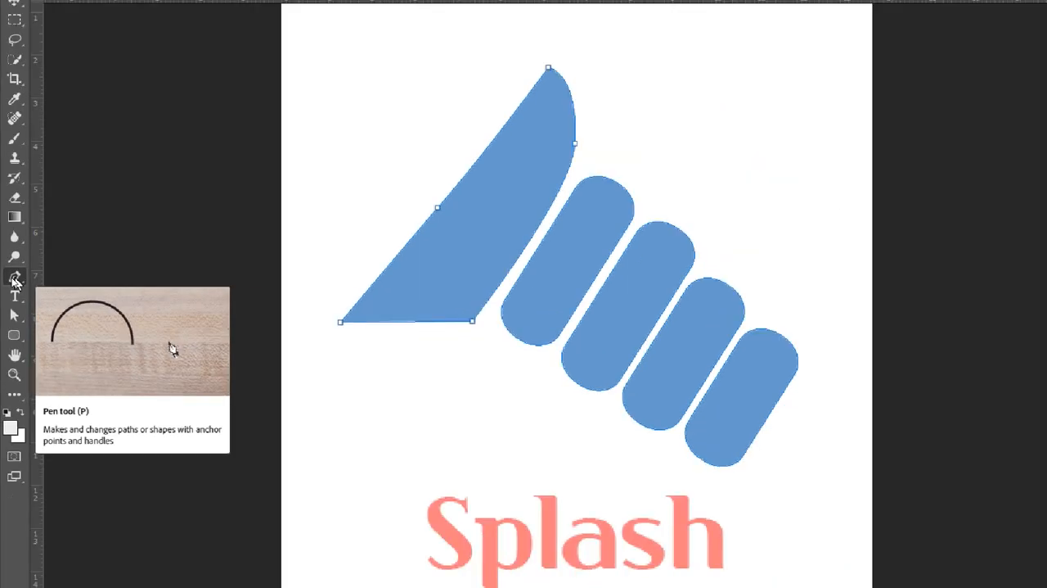
left_click(14, 278)
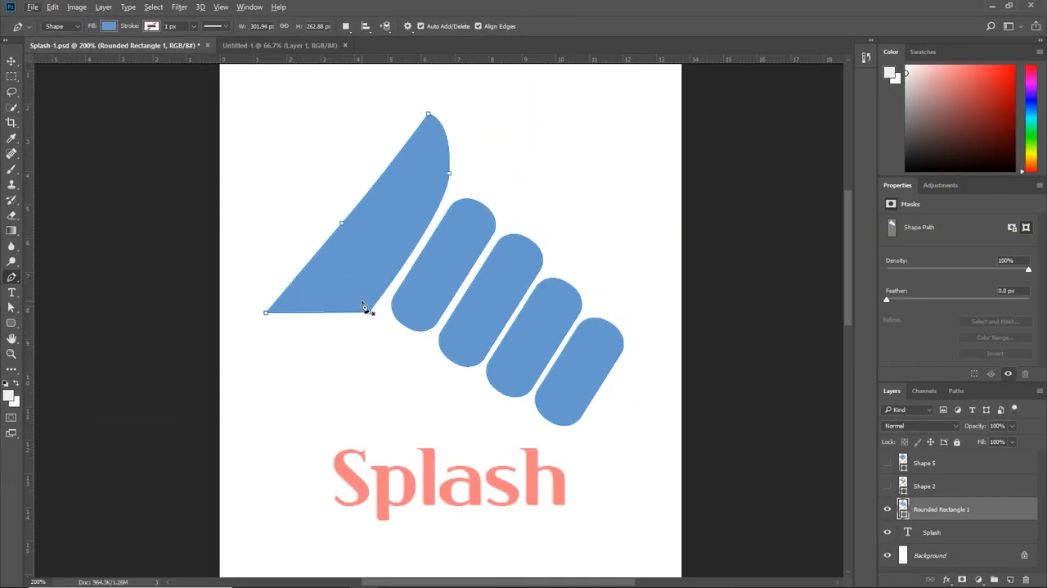
left_click(365, 306)
left_click(422, 364)
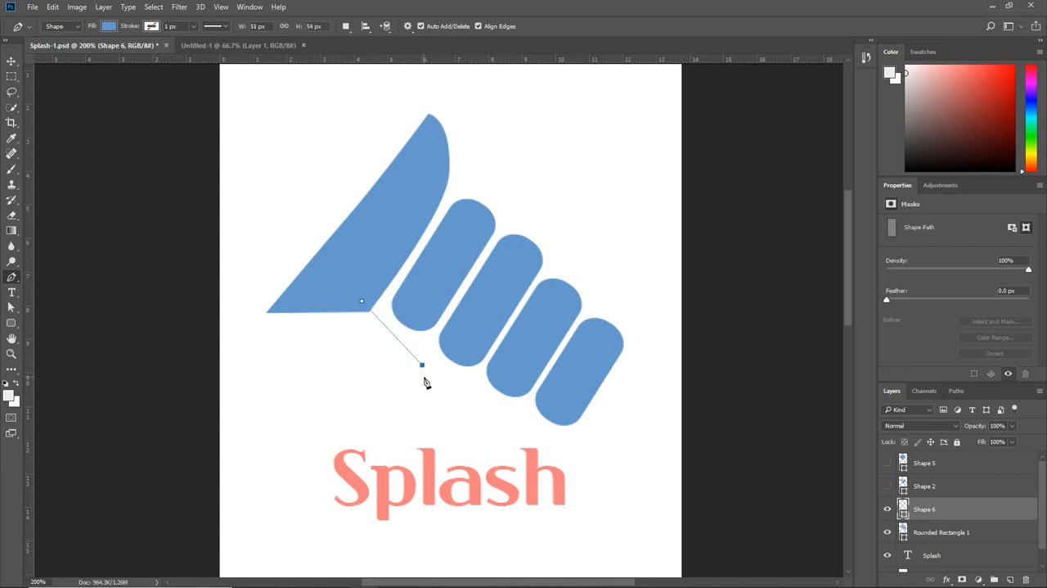
left_click(440, 404)
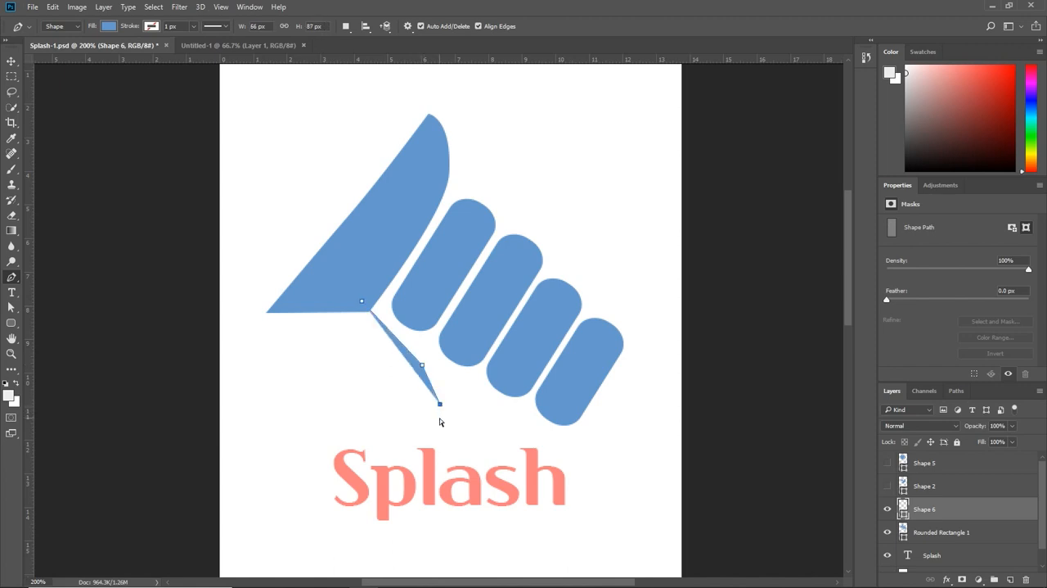
key("ctrl+z")
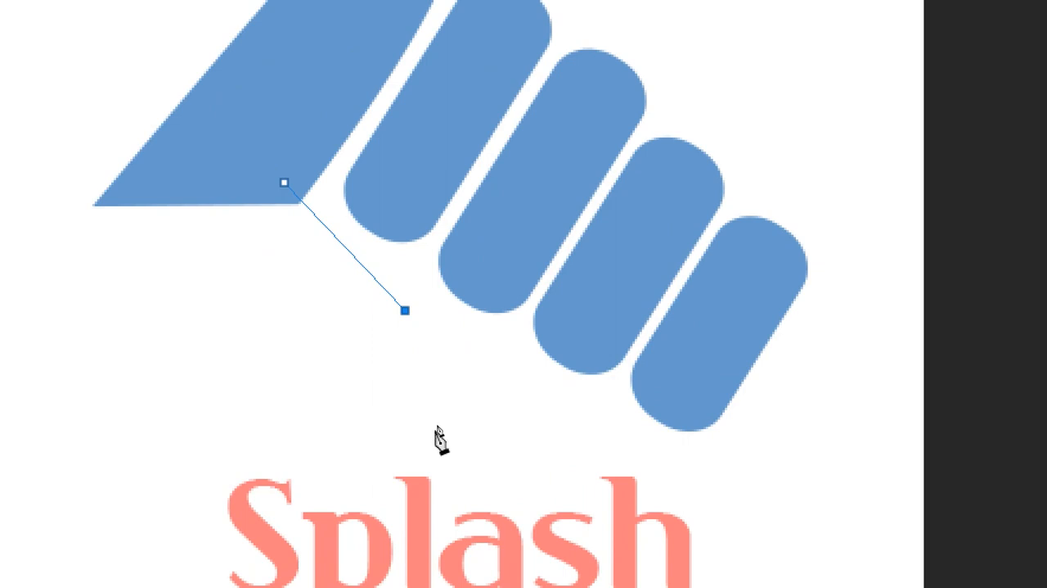
left_click(436, 434)
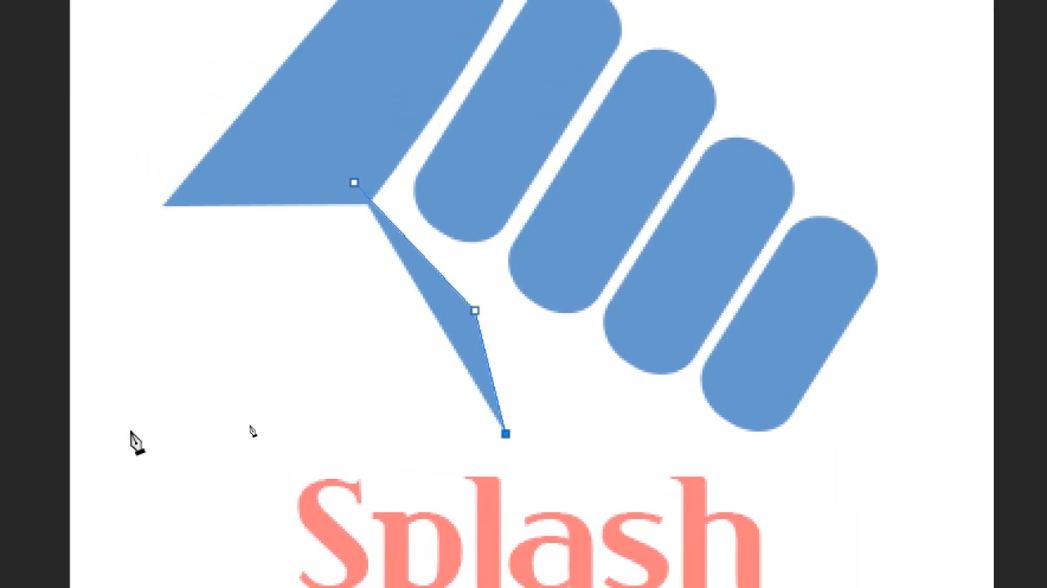
left_click(132, 433)
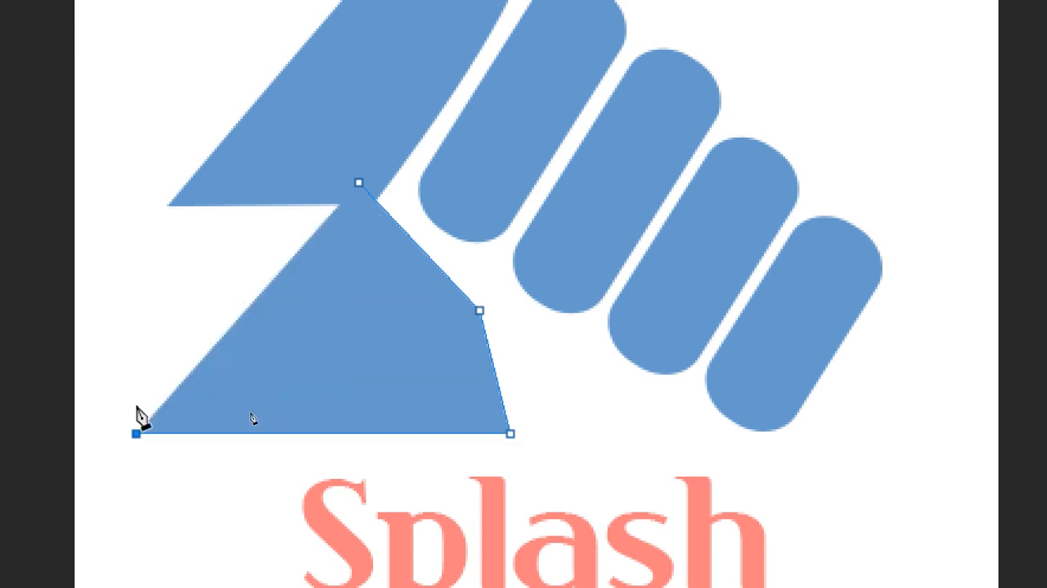
left_click(169, 204)
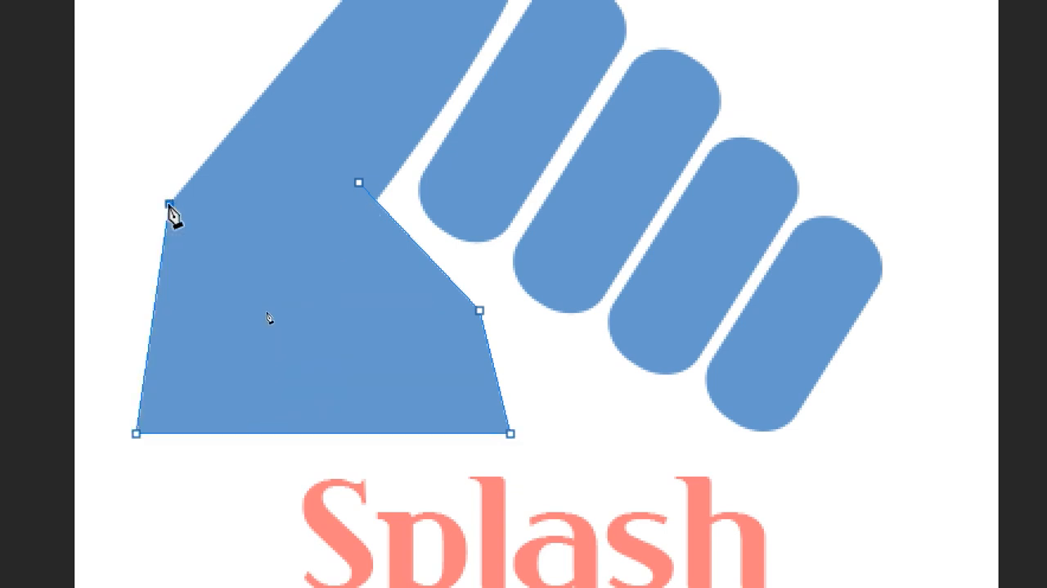
left_click(360, 184)
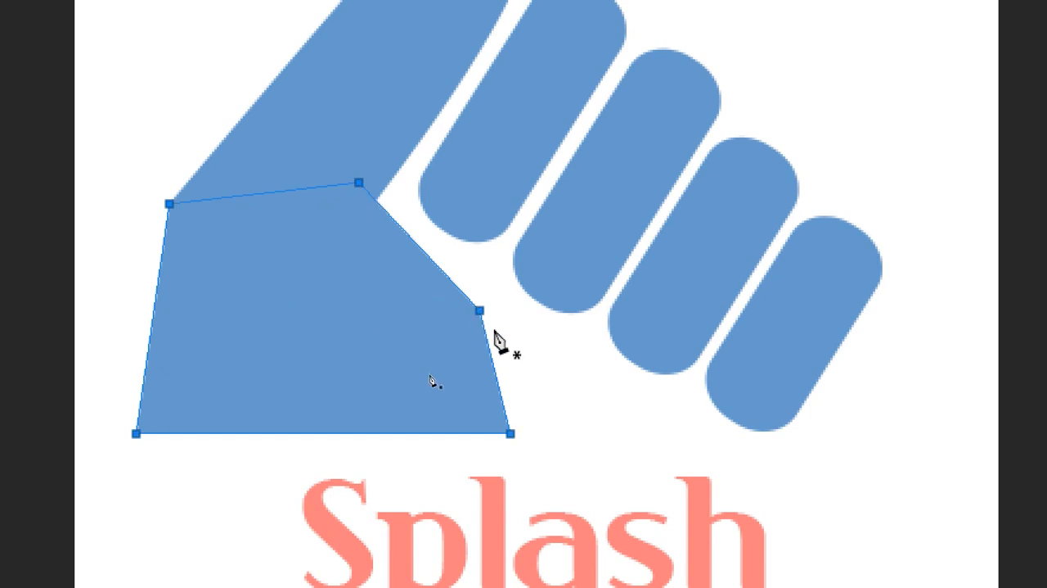
Step: Curve the palm shape's right side outward by converting its middle right anchor into a smooth point
left_click_drag(481, 312, 505, 362)
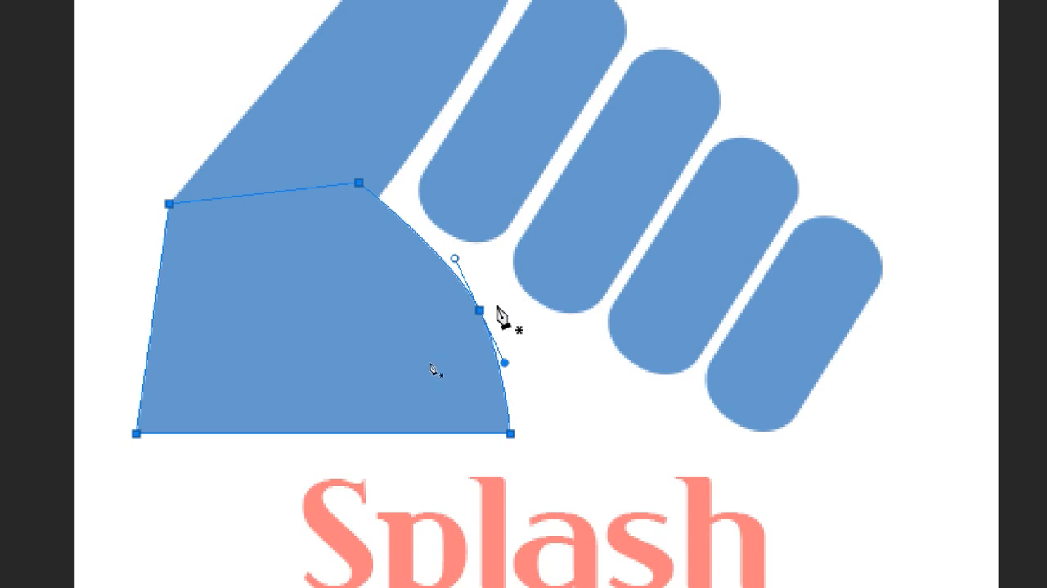
left_click(480, 310, "alt")
left_click_drag(481, 312, 508, 360)
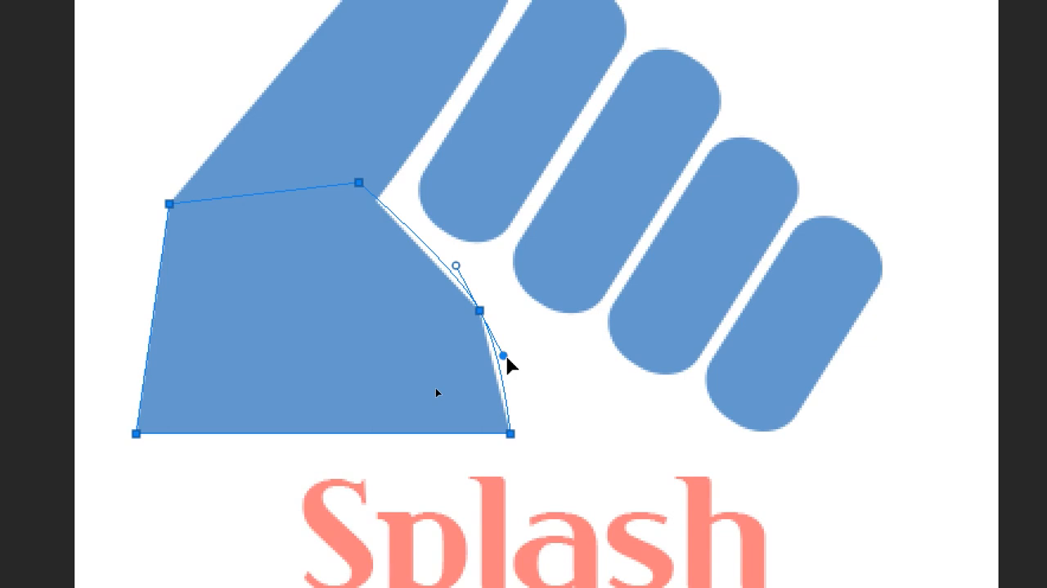
left_click_drag(507, 362, 507, 362)
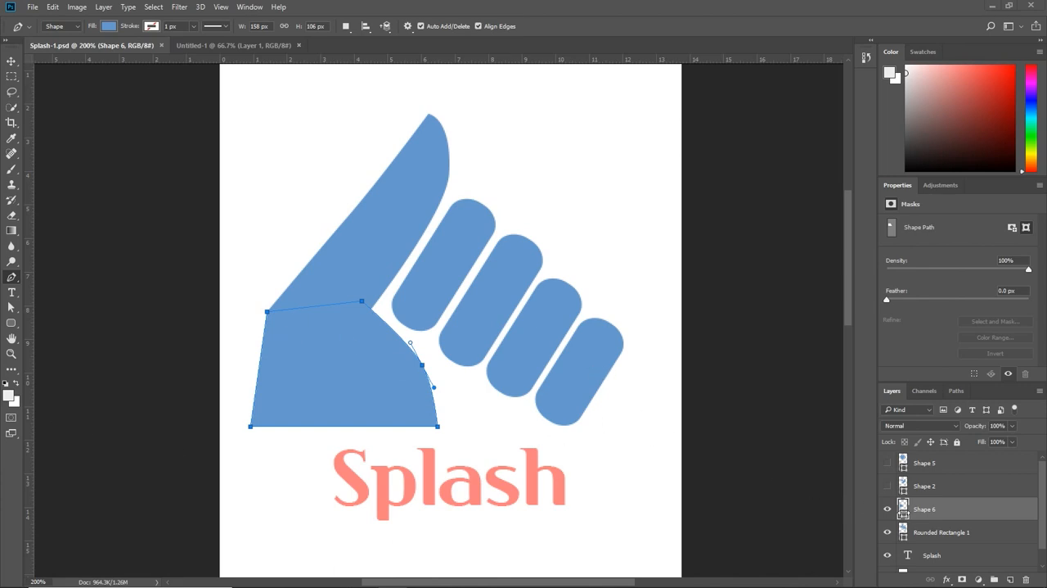
Step: Examine the hand logo without its path selected, comparing it with the Shape 6 palm layer hidden and shown
left_click(888, 509)
left_click(888, 509)
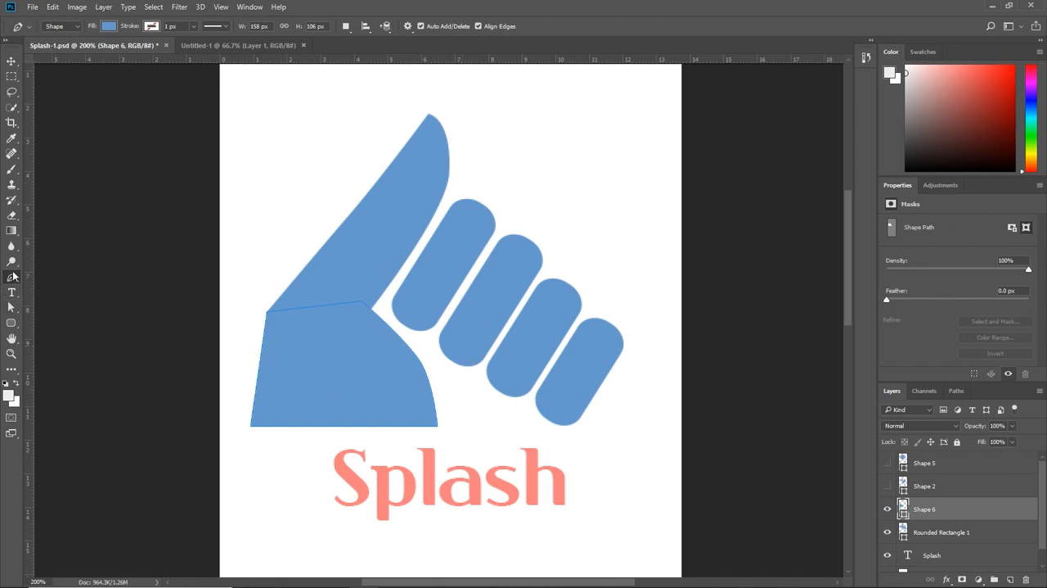
left_click(11, 307)
left_click(522, 265)
left_click(233, 366)
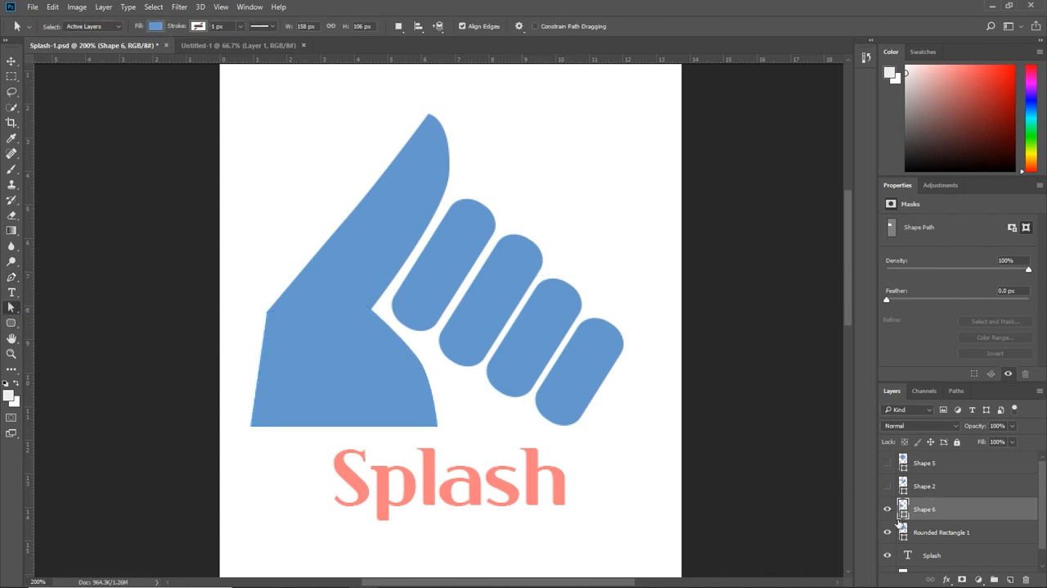
left_click(887, 514)
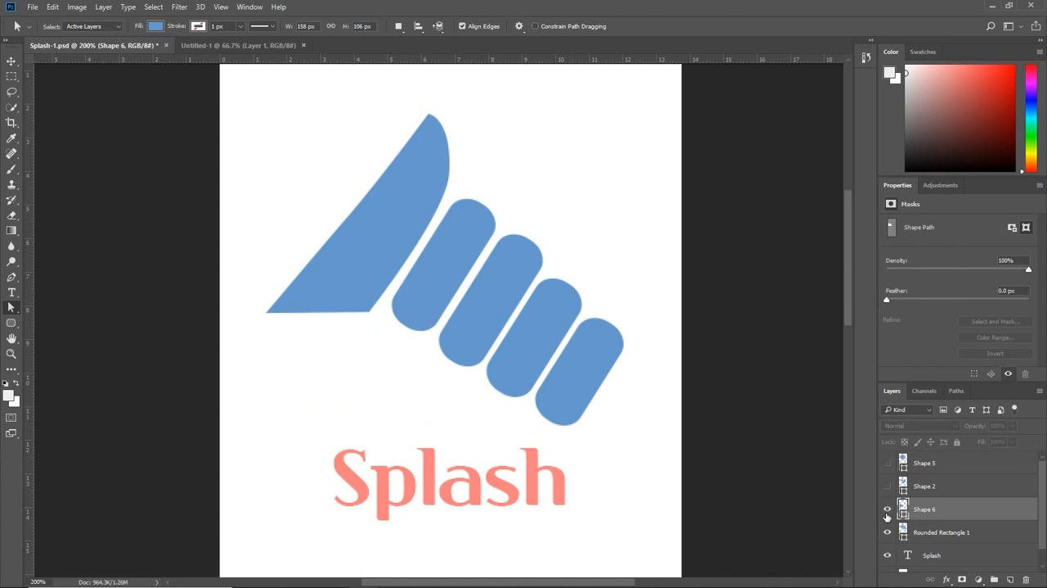
left_click(889, 509)
left_click(889, 509)
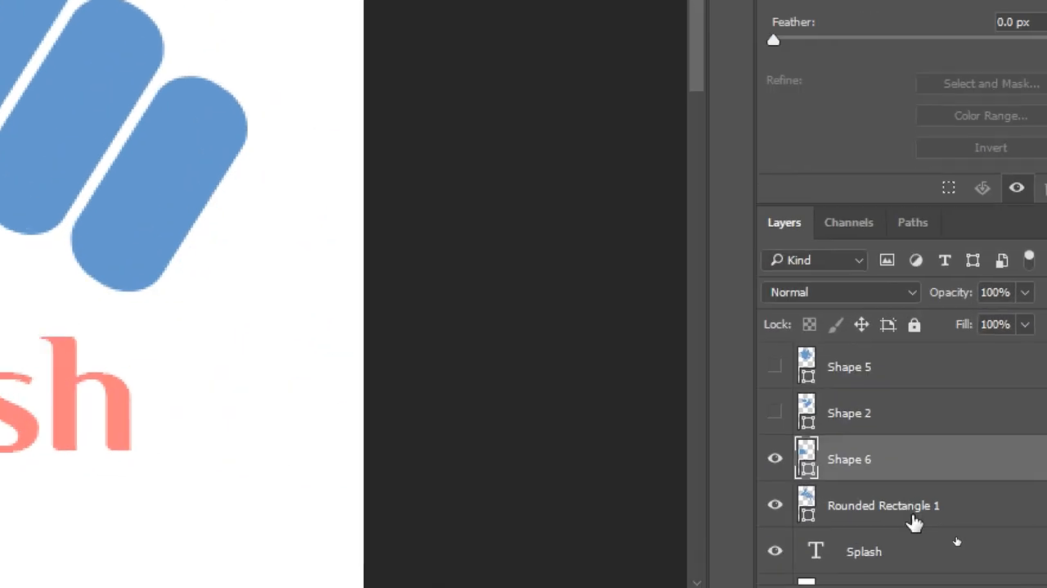
Step: Merge the Shape 6 palm layer and the Rounded Rectangle 1 layer into a single shape layer
left_click(955, 536, "shift")
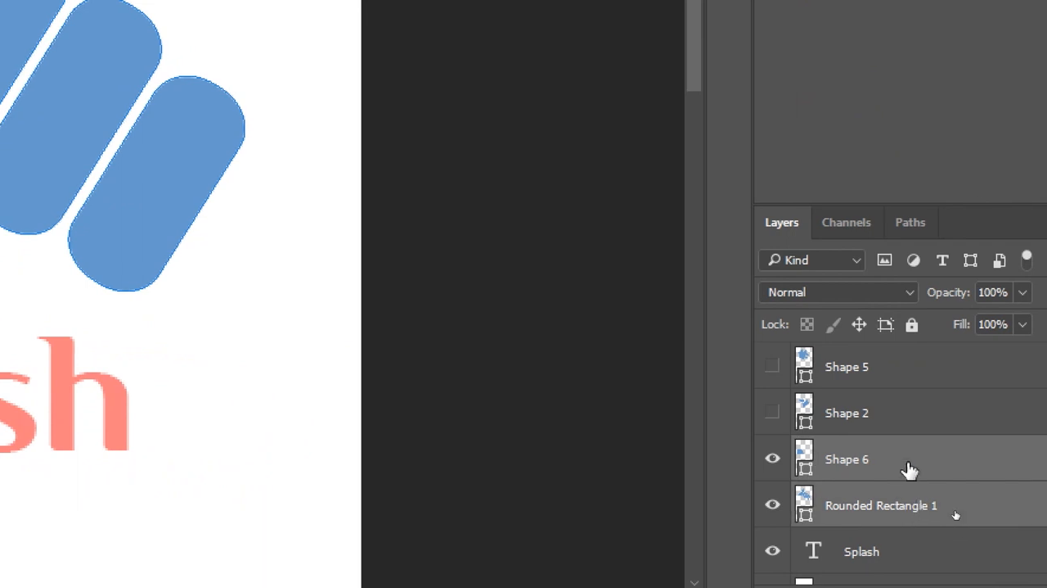
left_click(905, 476)
left_click(900, 500, "shift")
right_click(892, 476)
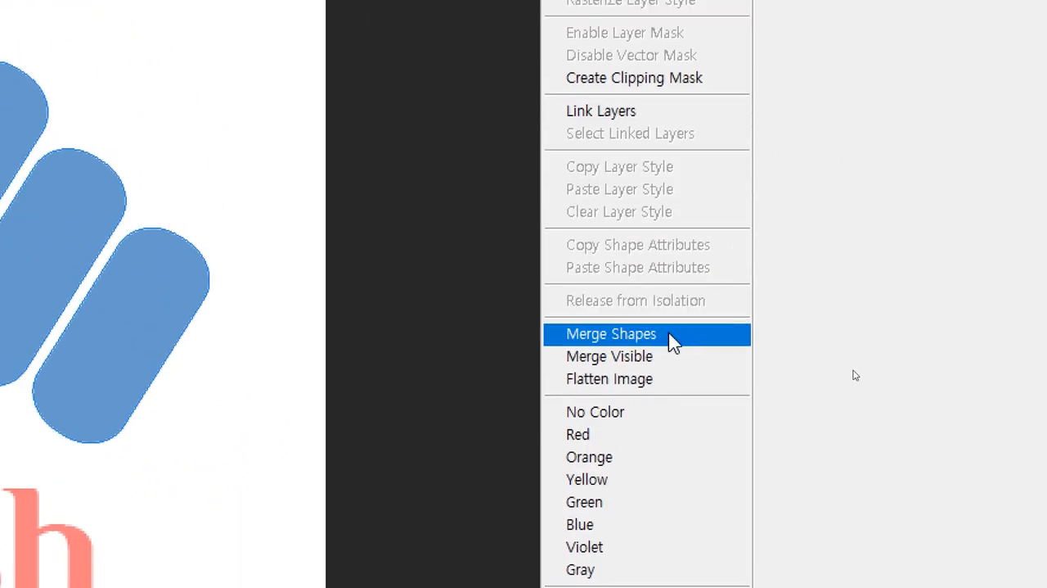
left_click(669, 334)
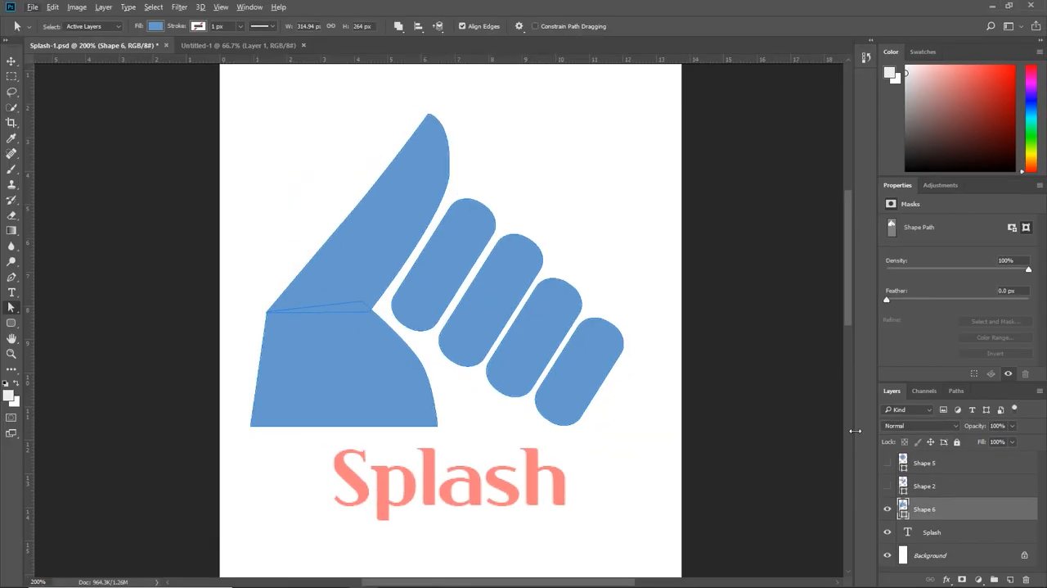
Step: Select all four rounded finger shapes together and scale them down slightly, keeping the upper-left corner of their bounding box in place
left_click(563, 401)
left_click(12, 308)
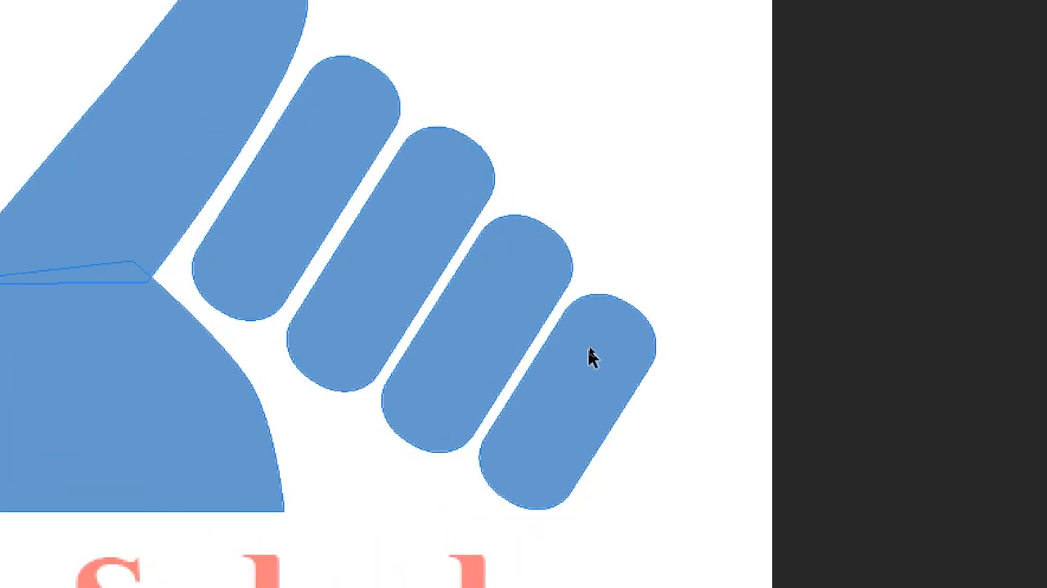
left_click(591, 350)
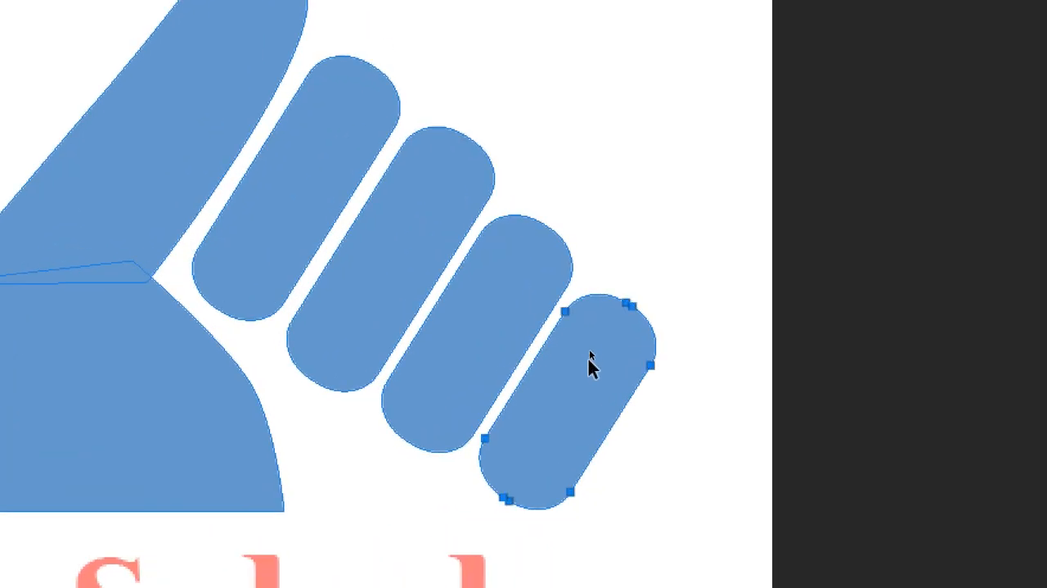
left_click_drag(693, 486, 455, 308)
left_click_drag(713, 453, 316, 199)
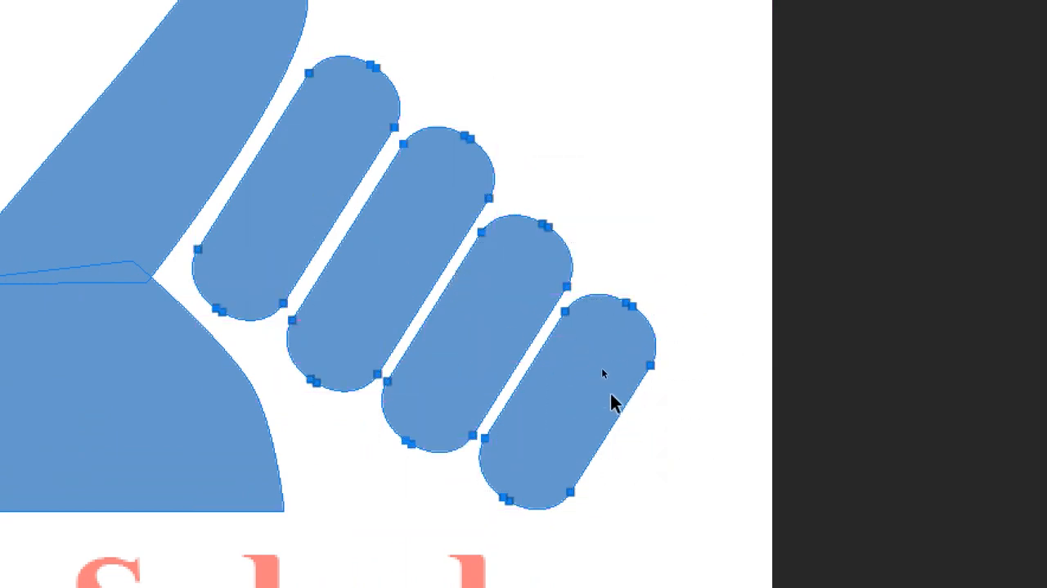
key("ctrl+t")
left_click_drag(654, 504, 631, 489)
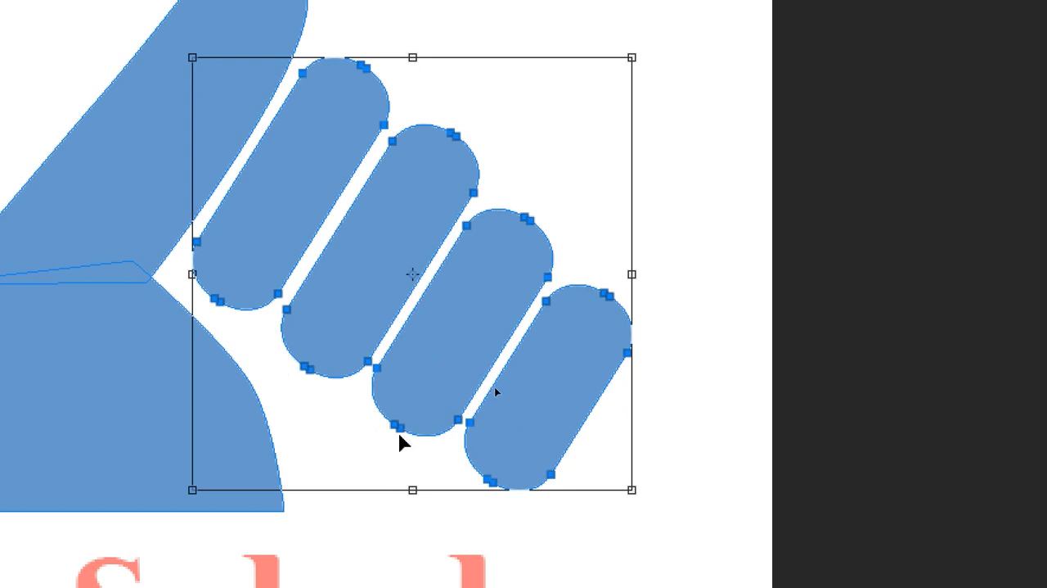
key("Return")
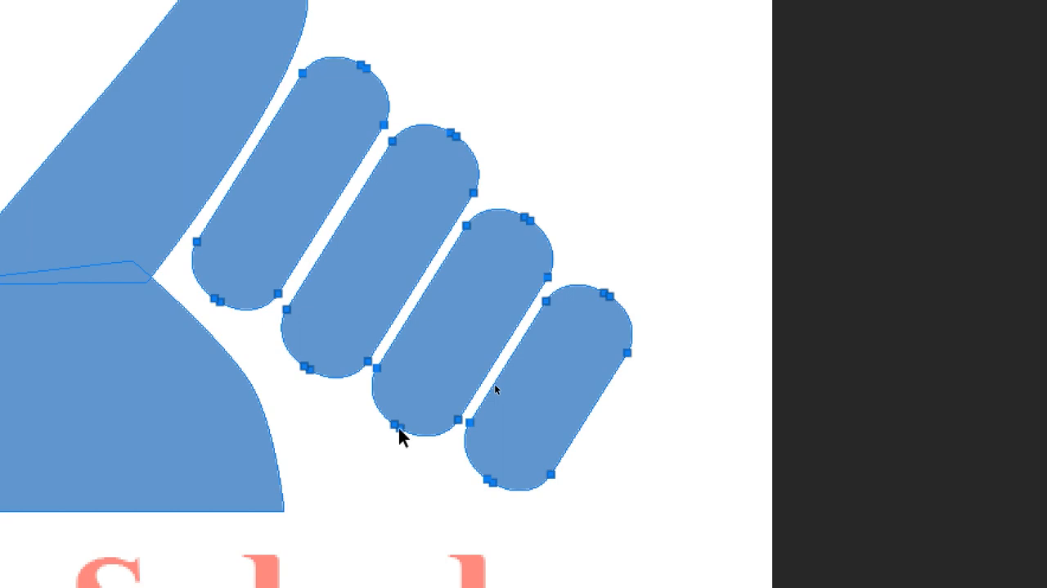
Step: Deselect the finger shapes and select the palm shape's path to show its anchor points
left_click(604, 210)
left_click(241, 386)
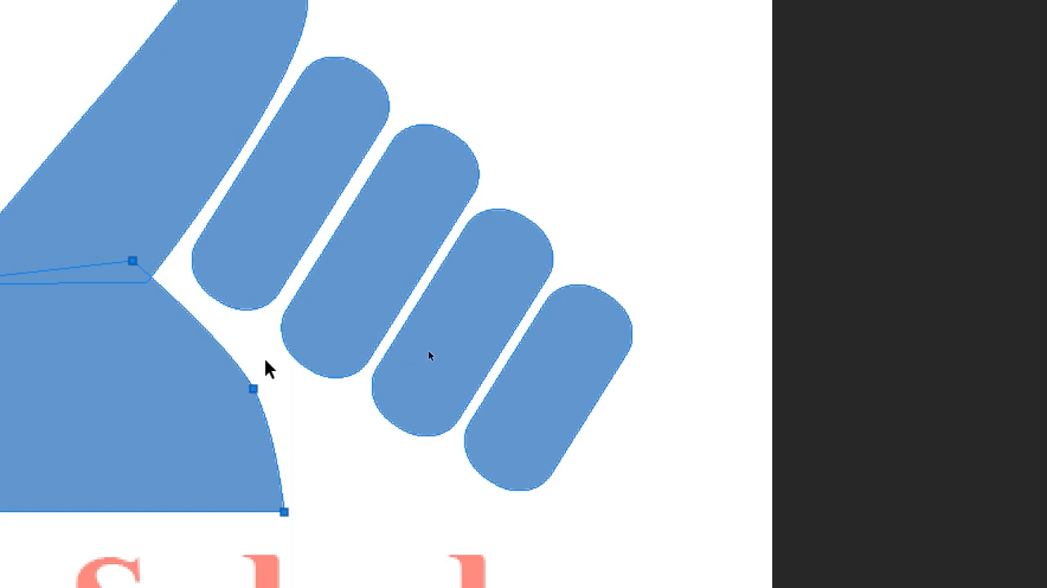
left_click(278, 391)
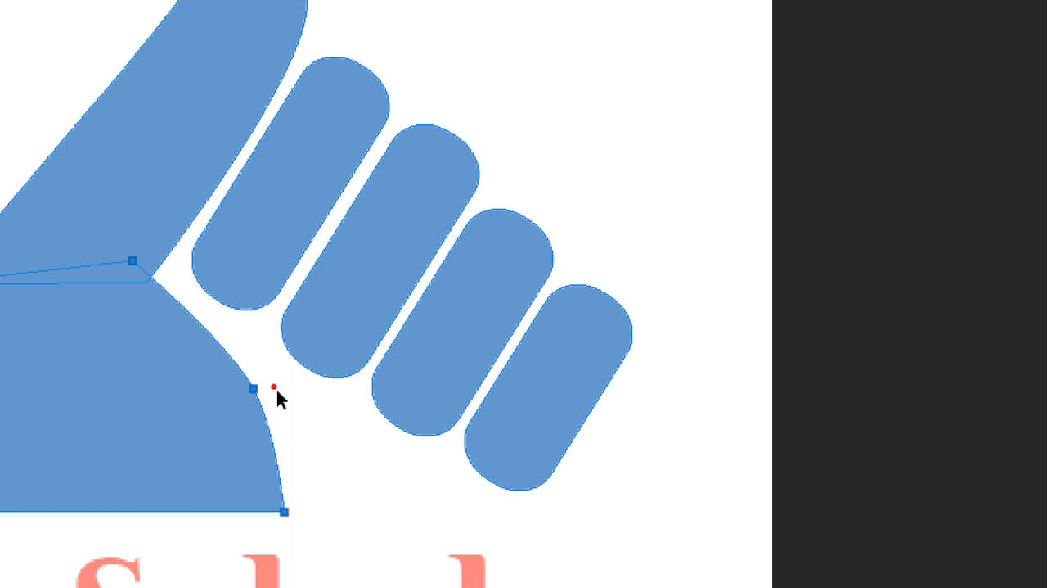
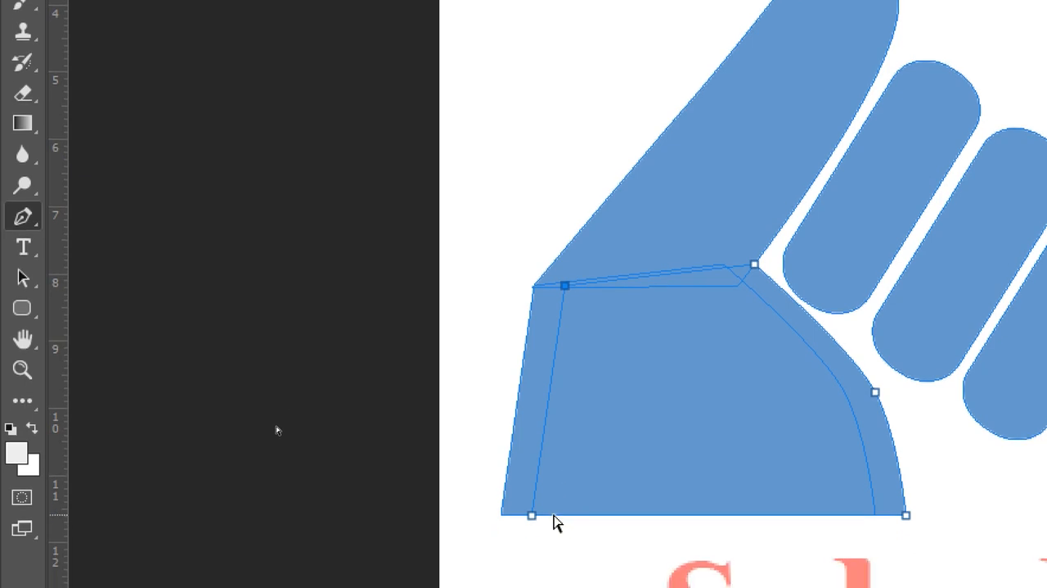
Step: Select the duplicate palm outline and move it down over the Splash text, clear of the original palm
left_click(533, 547, "ctrl")
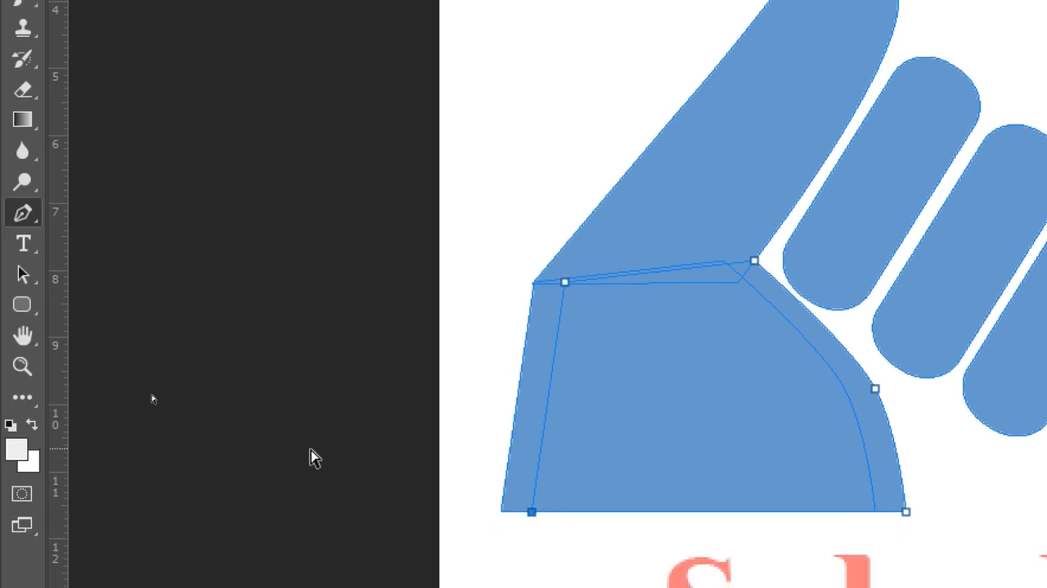
left_click_drag(29, 274, 82, 275)
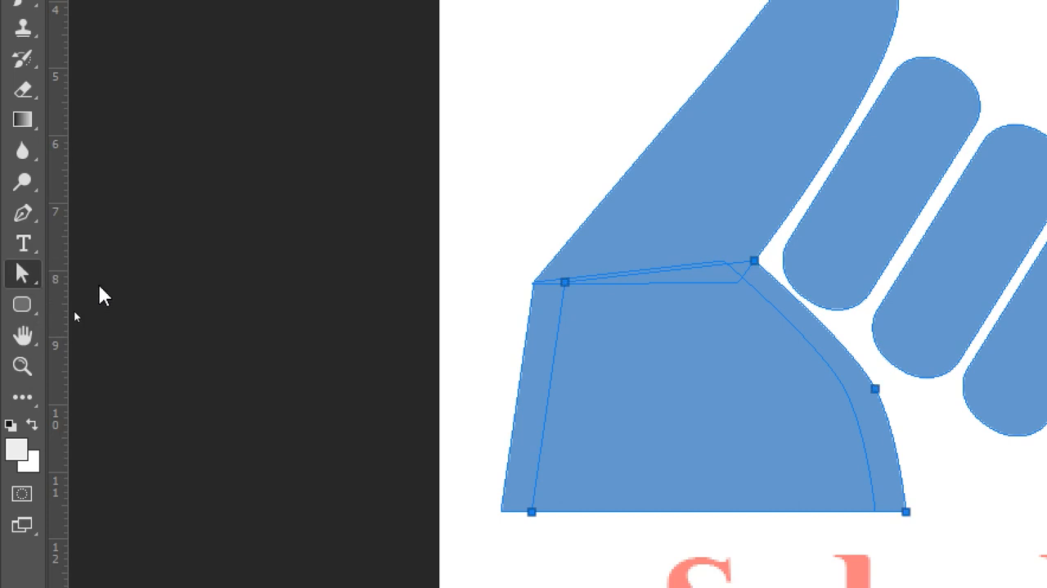
left_click(570, 283, "ctrl")
left_click_drag(661, 415, 751, 375)
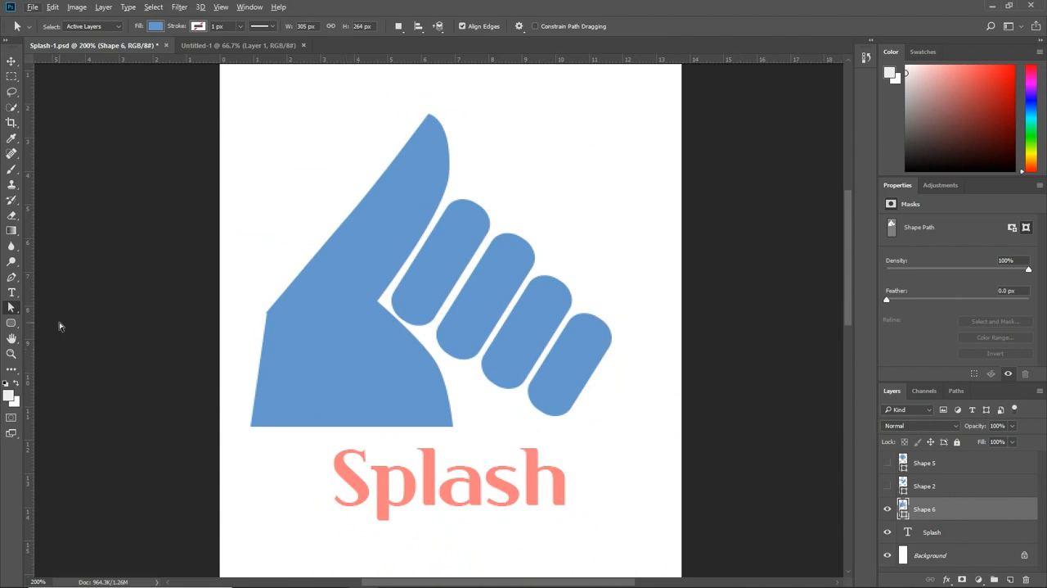
left_click(390, 338)
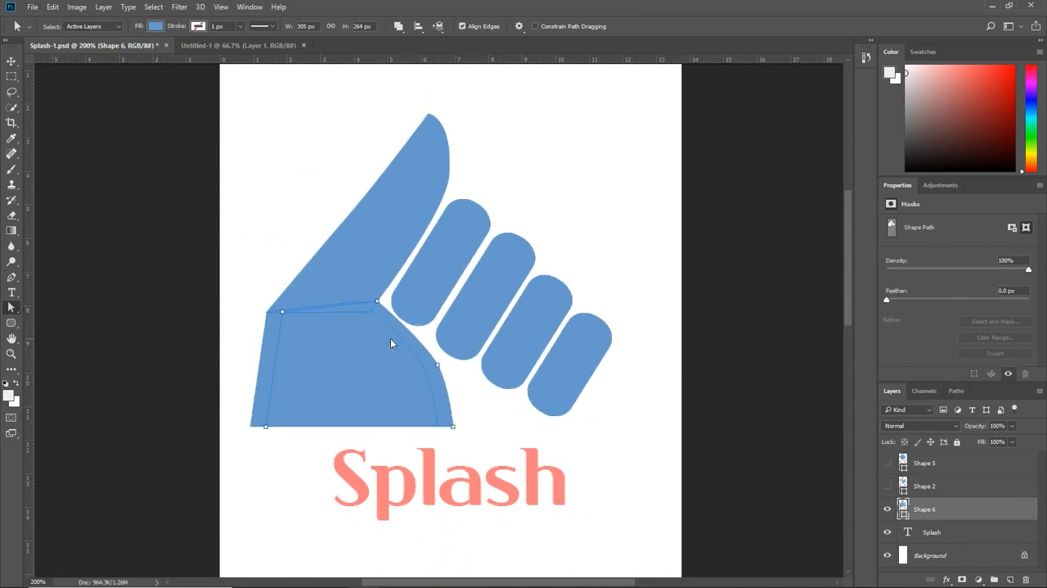
left_click_drag(407, 365, 435, 511)
scroll(606, 348, "down", 3)
scroll(605, 348, "left", 1)
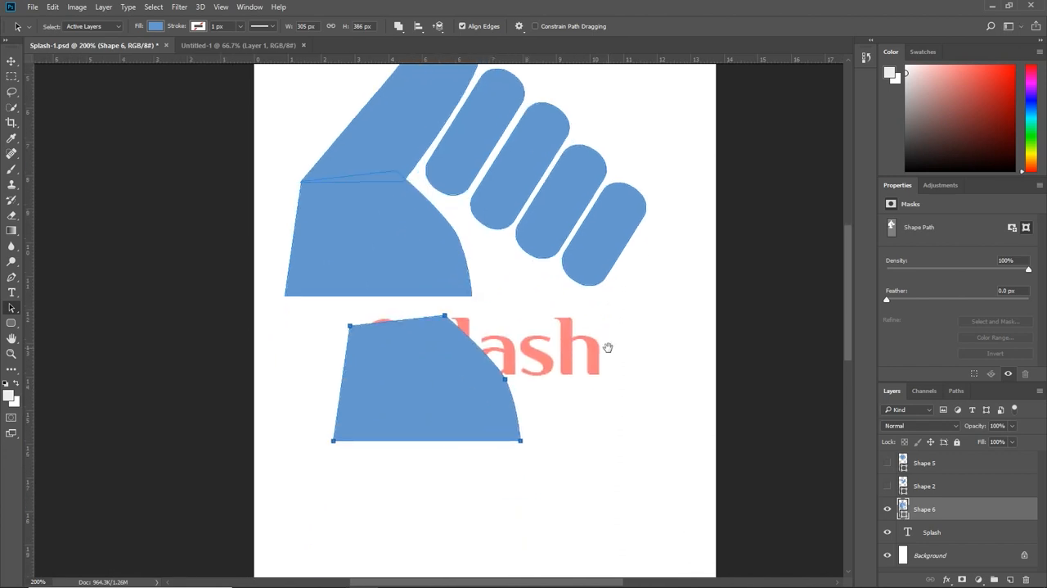
Step: Delete the upper-left and lower-left anchor points of the duplicate palm outline, keeping only its curved outer edge
key("ctrl+plus")
key("ctrl+plus")
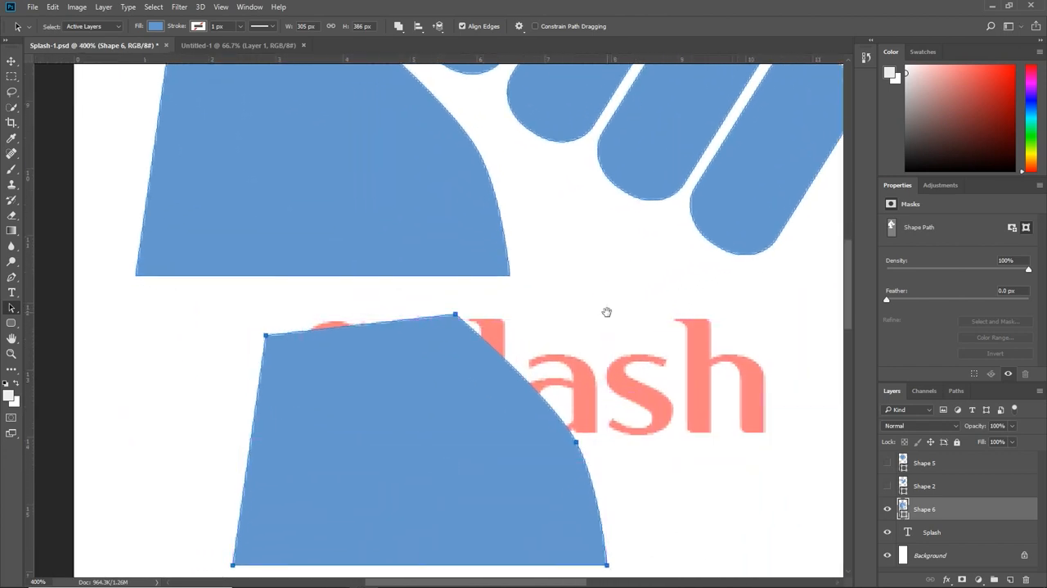
left_click_drag(607, 312, 596, 248)
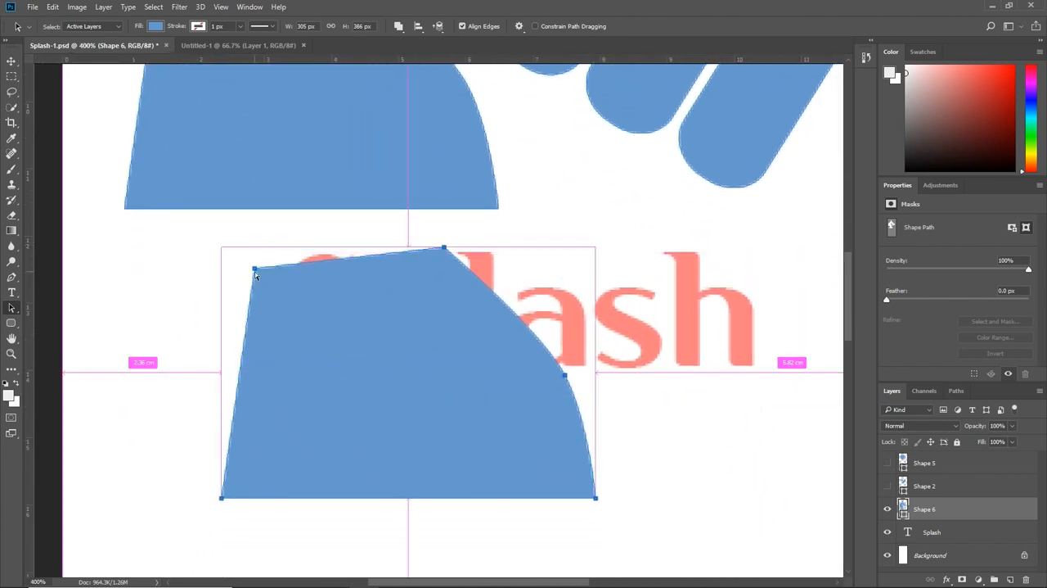
left_click_drag(216, 252, 264, 291)
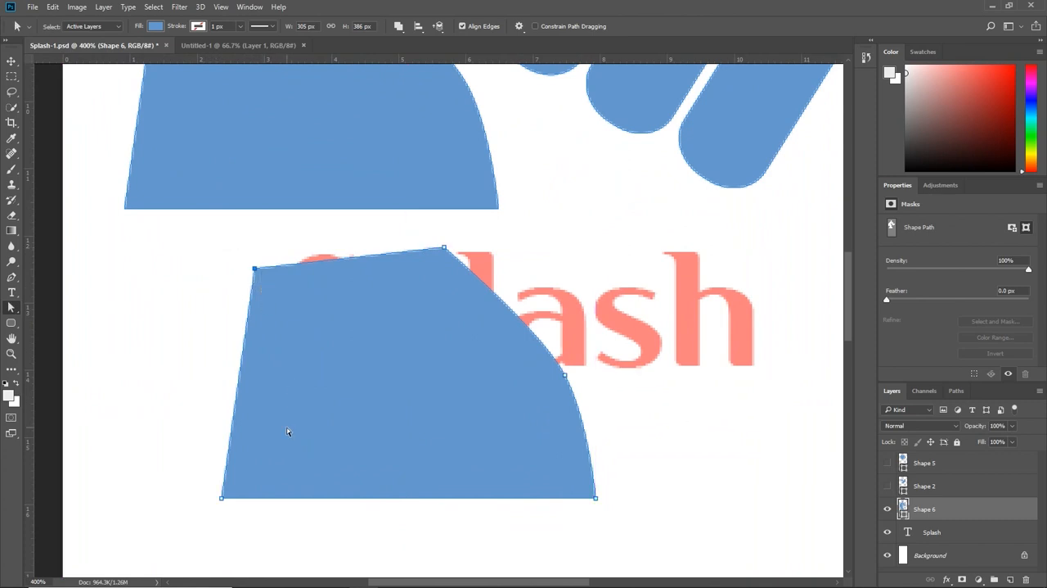
key("Delete")
left_click_drag(186, 460, 238, 518)
key("Delete")
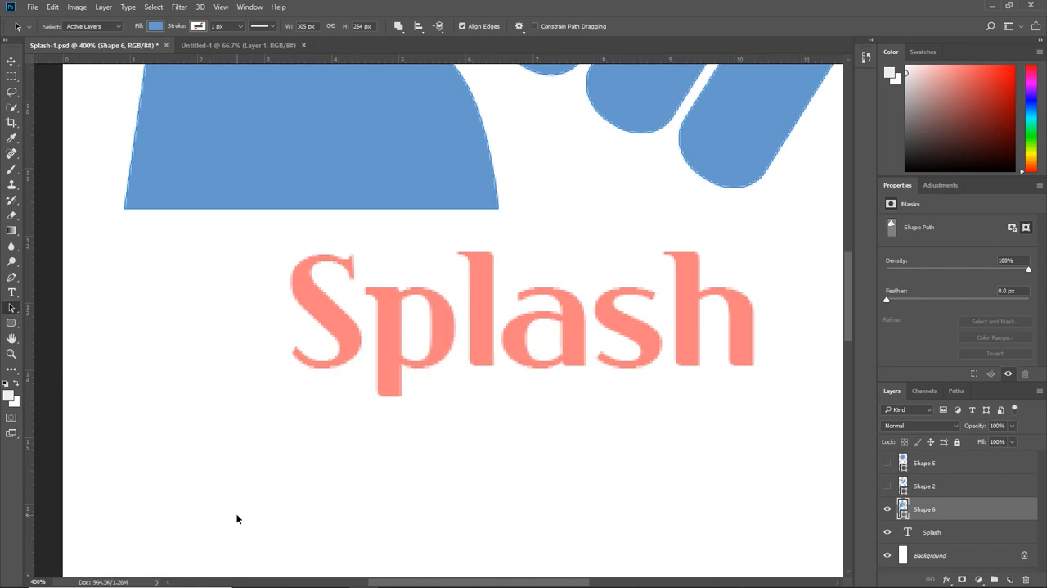
key("ctrl+z")
left_click_drag(204, 487, 238, 517)
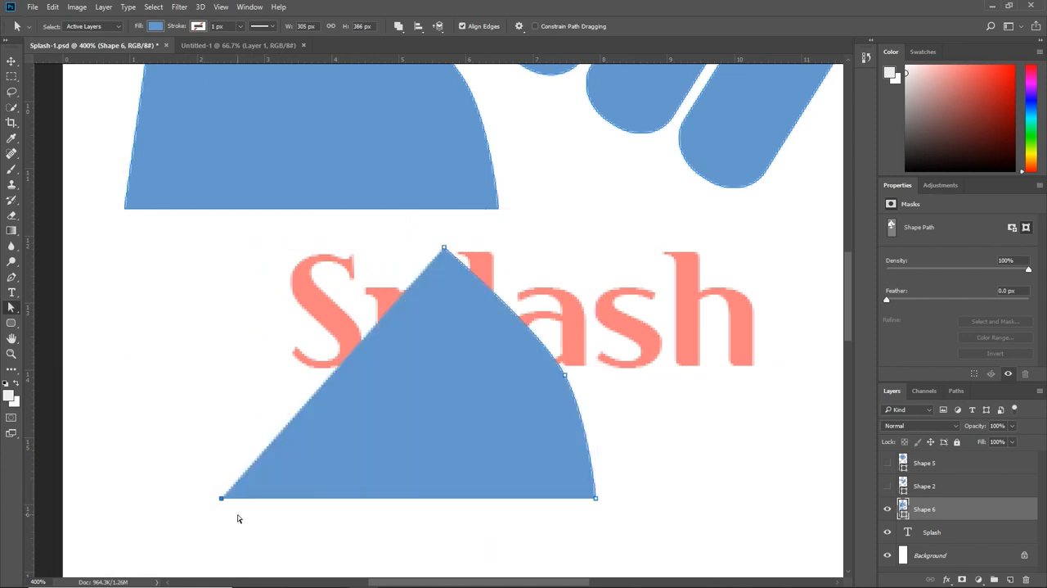
key("Delete")
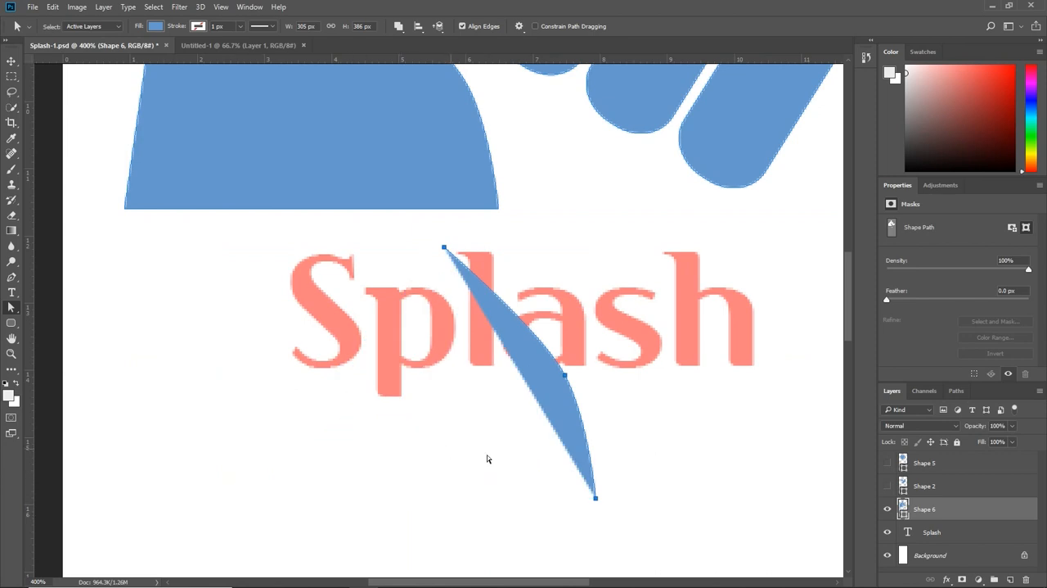
Step: Extend the remaining curve with the Pen tool through two new corner points outside it and close the path at its upper tip
key("p")
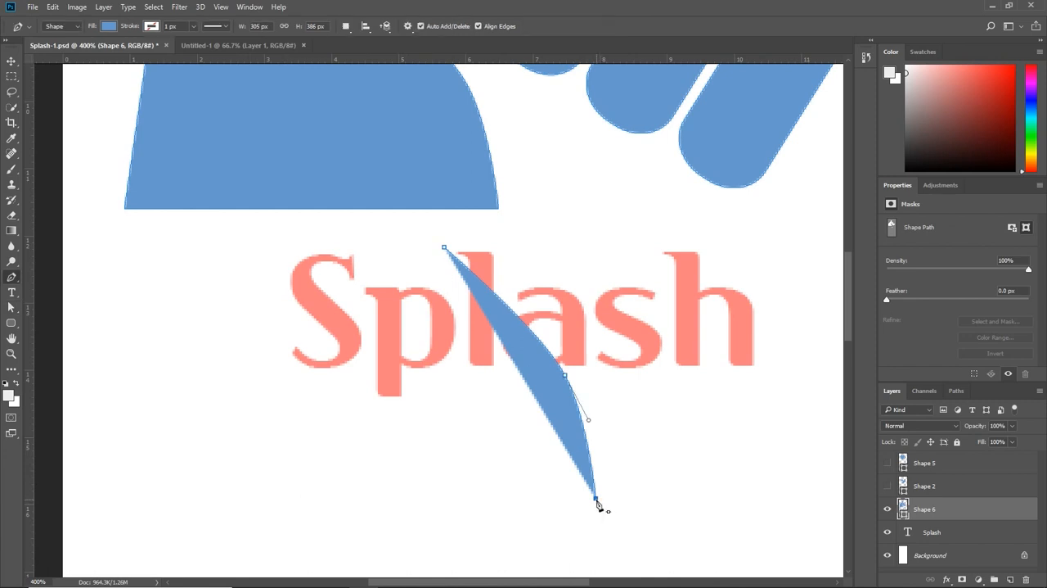
left_click(730, 498)
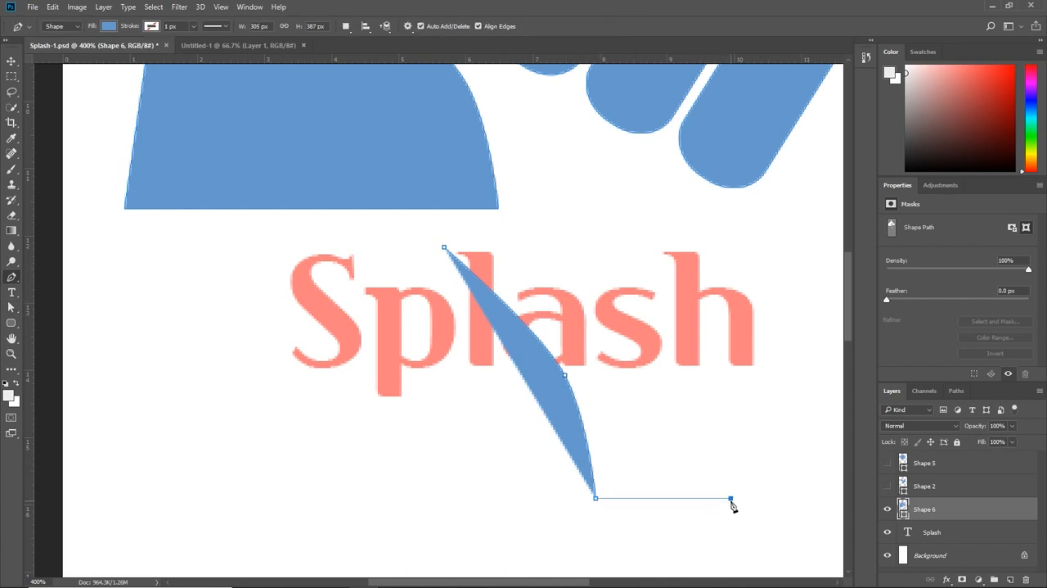
left_click(746, 364)
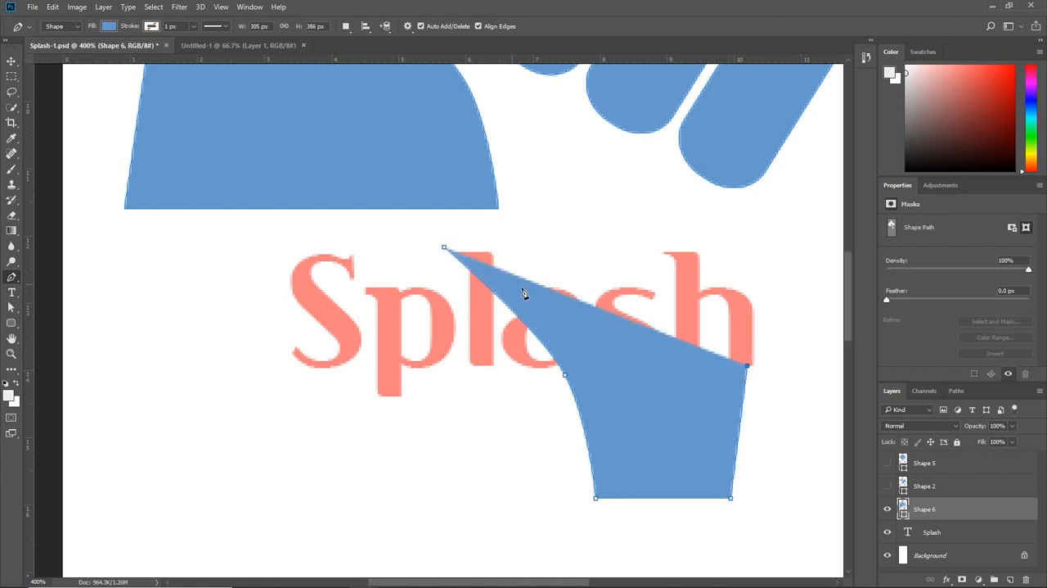
left_click(443, 247)
Step: Transform the new shape to sit just beside the palm's curved edge, scaled to 94.96% and rotated 0.89°
key("ctrl+t")
left_click_drag(623, 399, 542, 359)
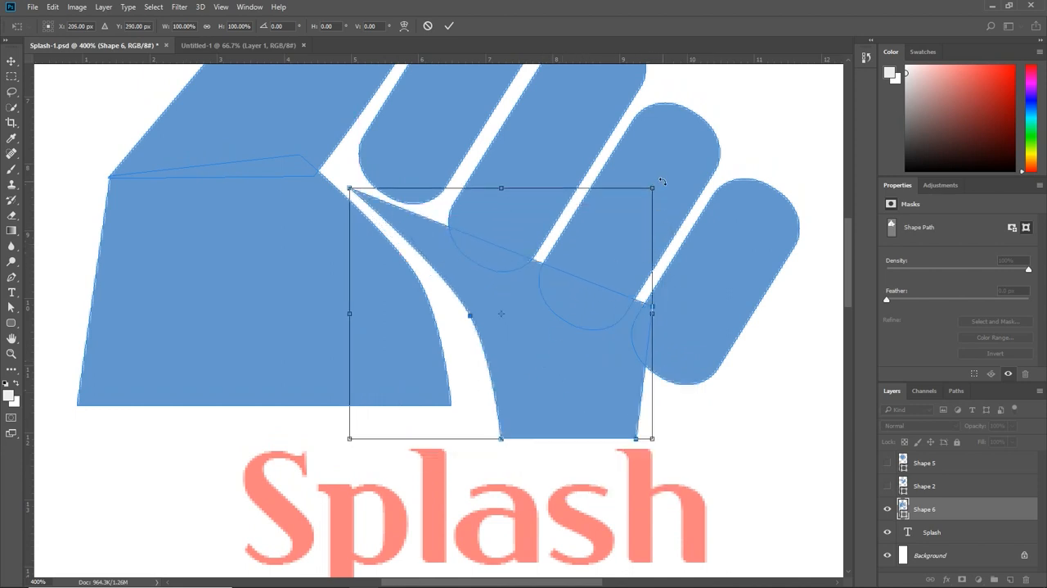
left_click_drag(666, 181, 674, 188)
left_click_drag(550, 285, 525, 315)
left_click_drag(598, 439, 570, 385)
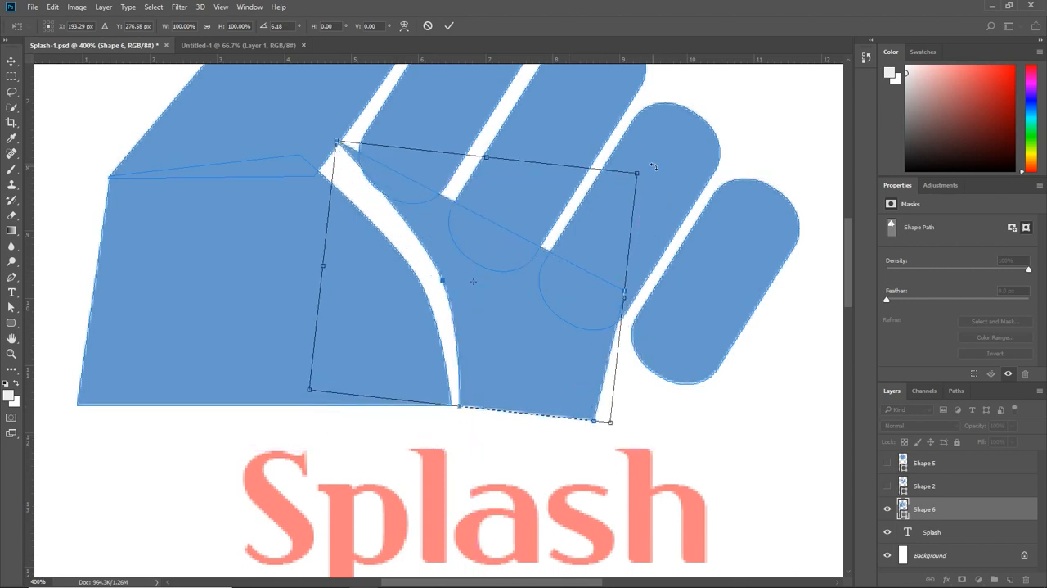
left_click_drag(652, 166, 609, 176)
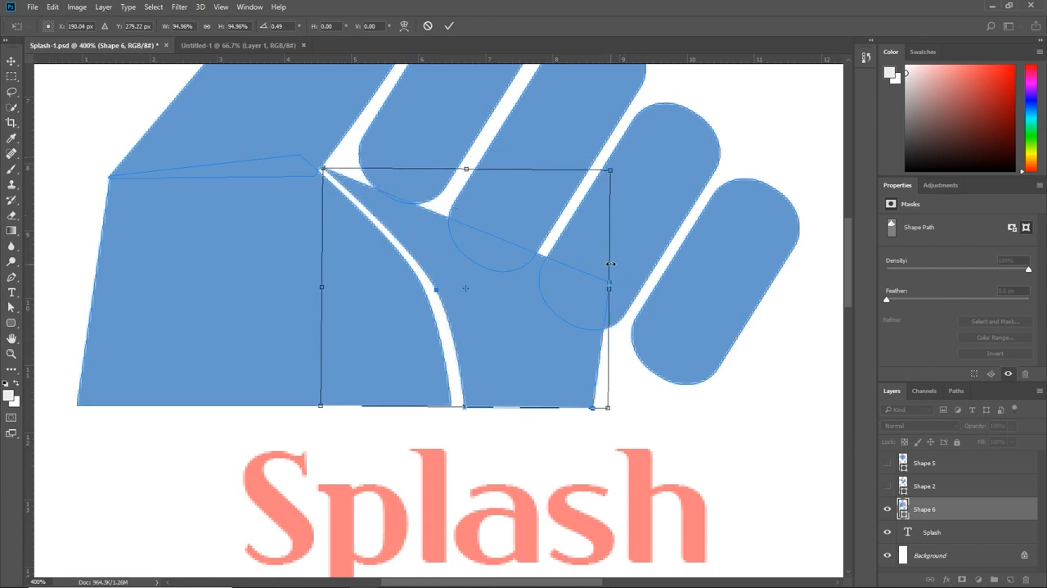
left_click_drag(623, 182, 626, 178)
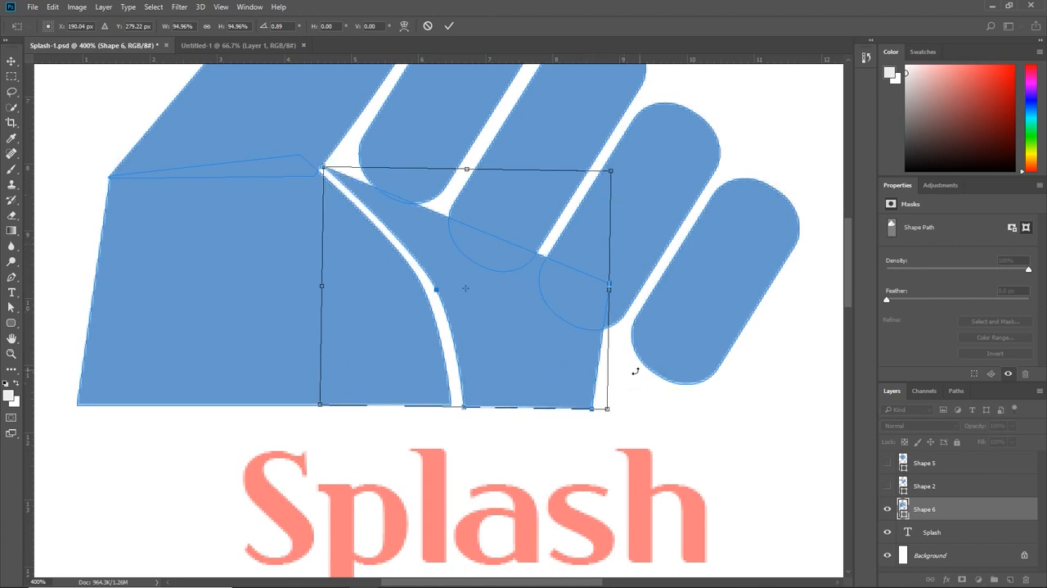
key("p")
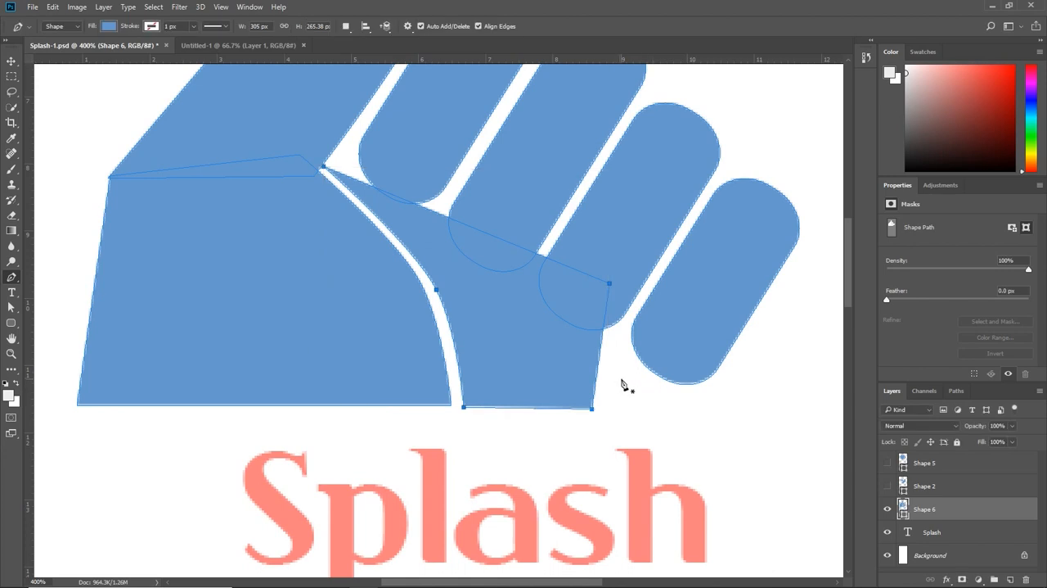
key("Return")
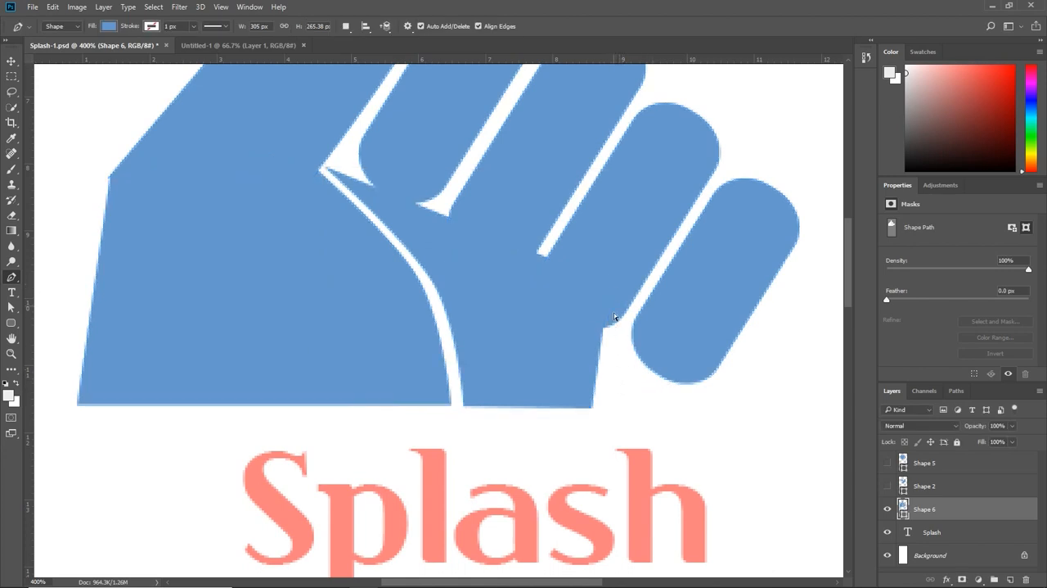
Step: Move the shape's two outer corner points to just below the little finger so its upper edge follows the finger bases
left_click_drag(619, 427, 576, 400)
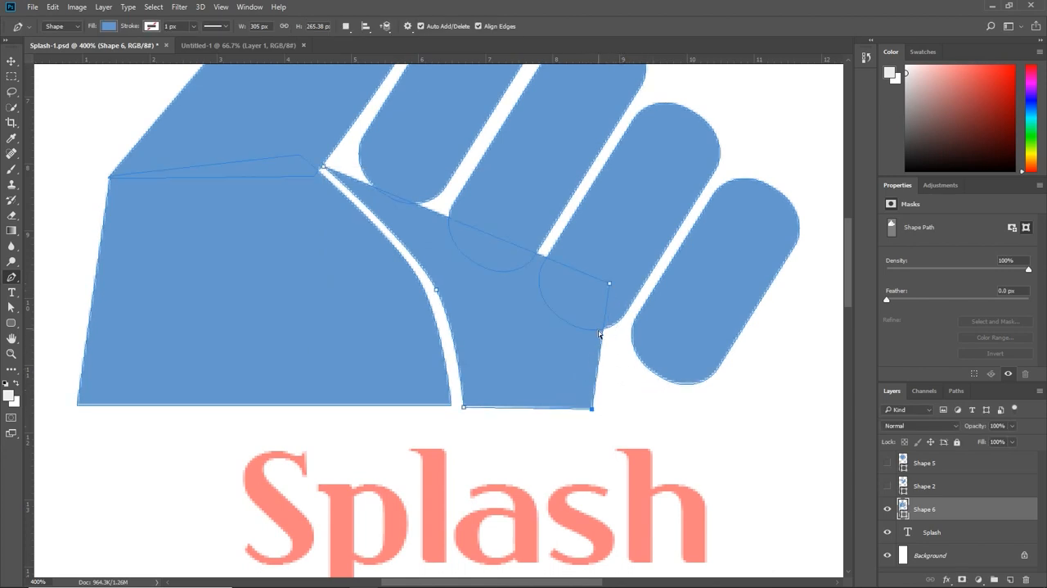
left_click_drag(611, 288, 677, 402)
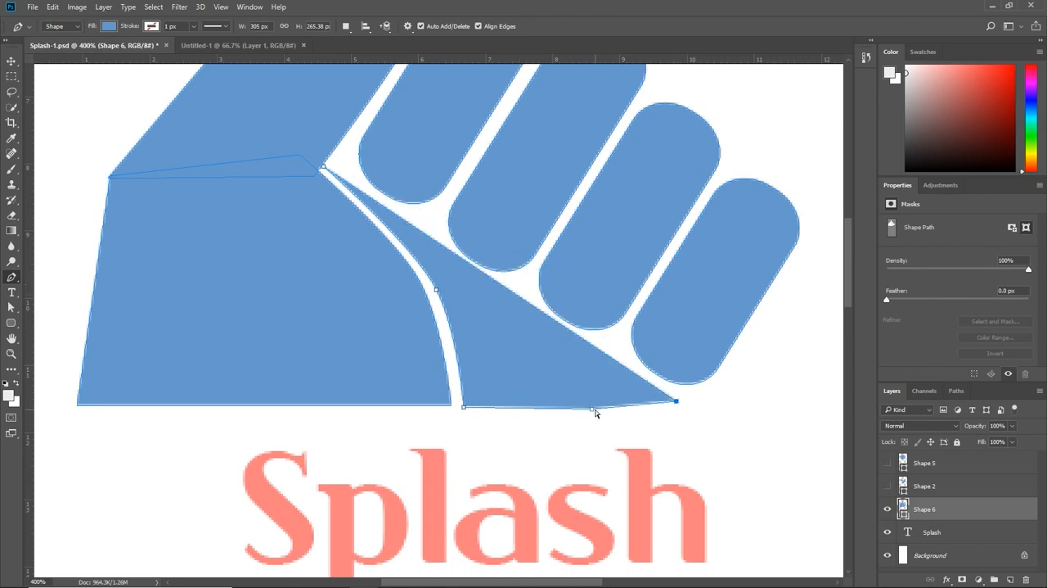
left_click_drag(594, 413, 684, 399)
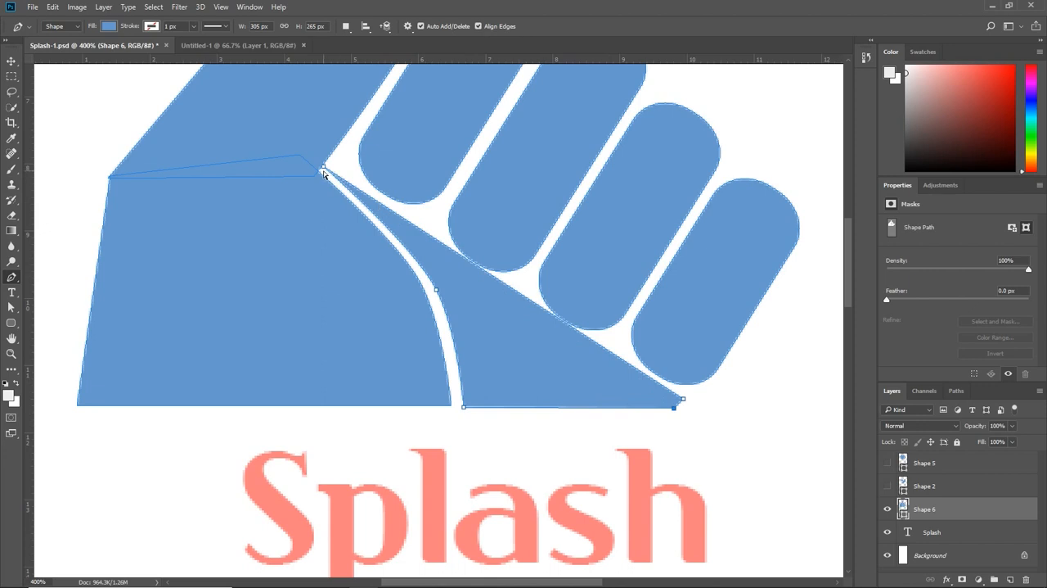
Step: Add an anchor point on the shape's inner curve, remove its pointed upper tip and convert the added point to a corner
left_click(376, 217)
left_click(326, 168)
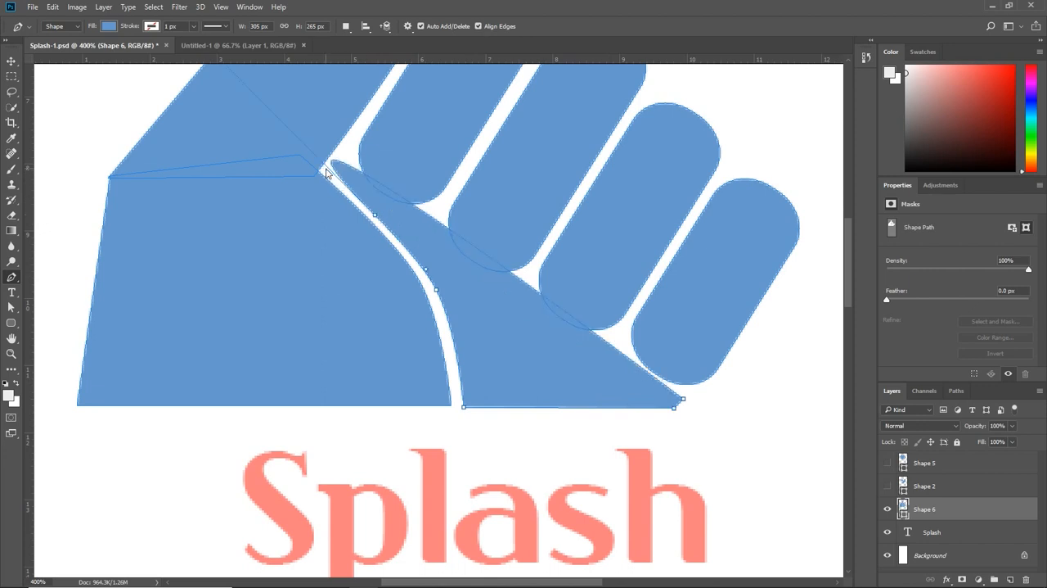
left_click(375, 216, "alt")
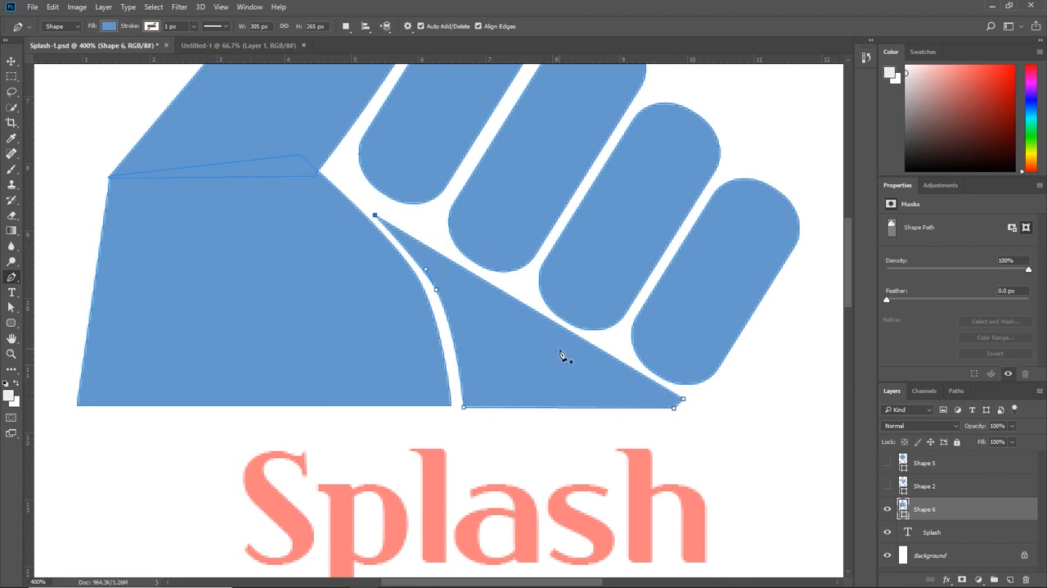
Step: Delete the wedge-shaped path between the palm and fingers, undoing the extra deletion that removes the rest of the hand
key("Delete")
key("Delete")
left_click(558, 407)
key("Delete")
key("Delete")
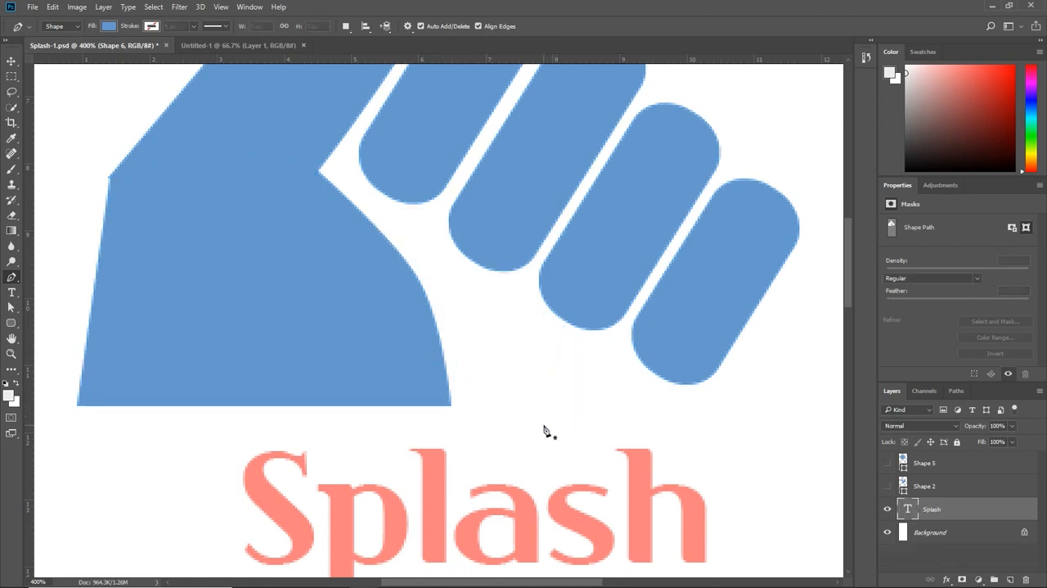
key("ctrl+z")
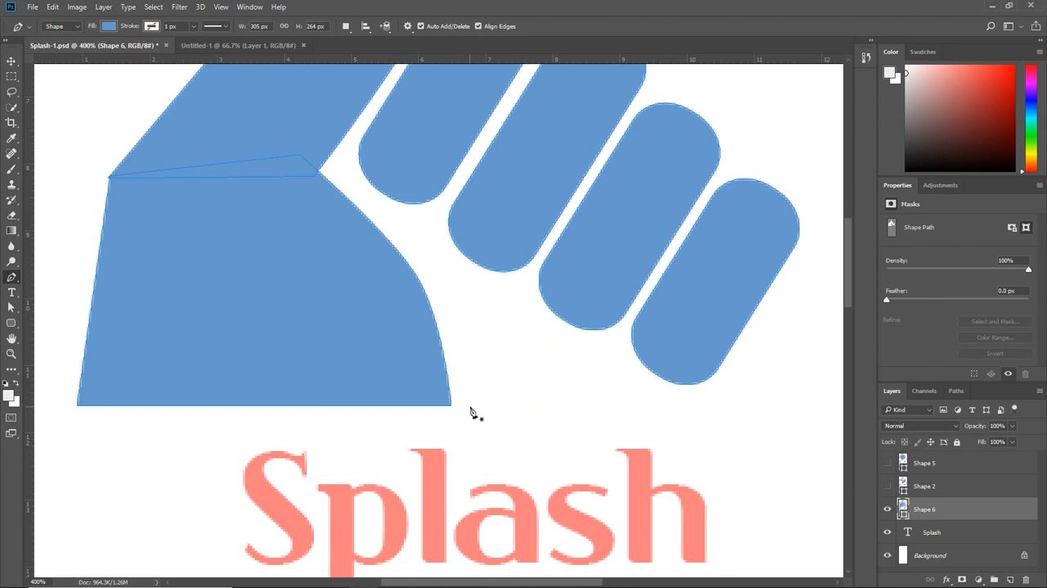
Step: Start a new Pen shape with a curve running parallel to the palm's outer edge, ending in a point without an outgoing handle
left_click(466, 404)
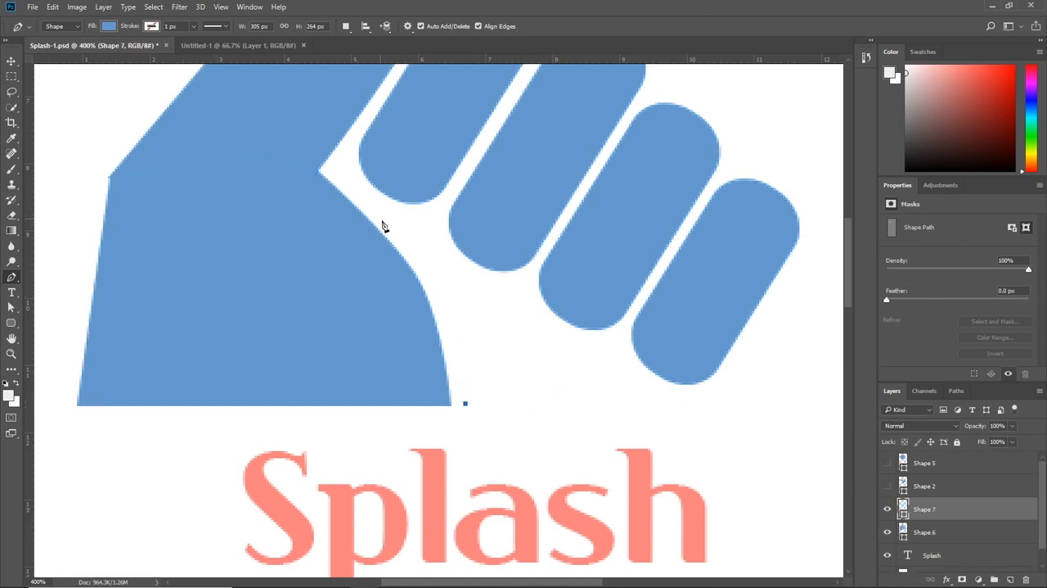
left_click_drag(368, 200, 263, 99)
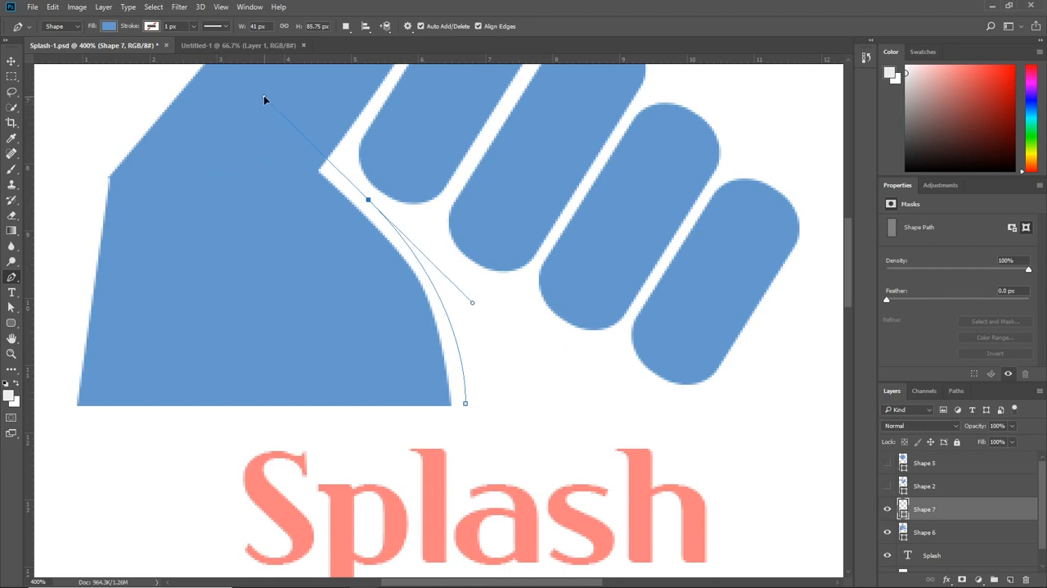
left_click_drag(264, 97, 264, 97)
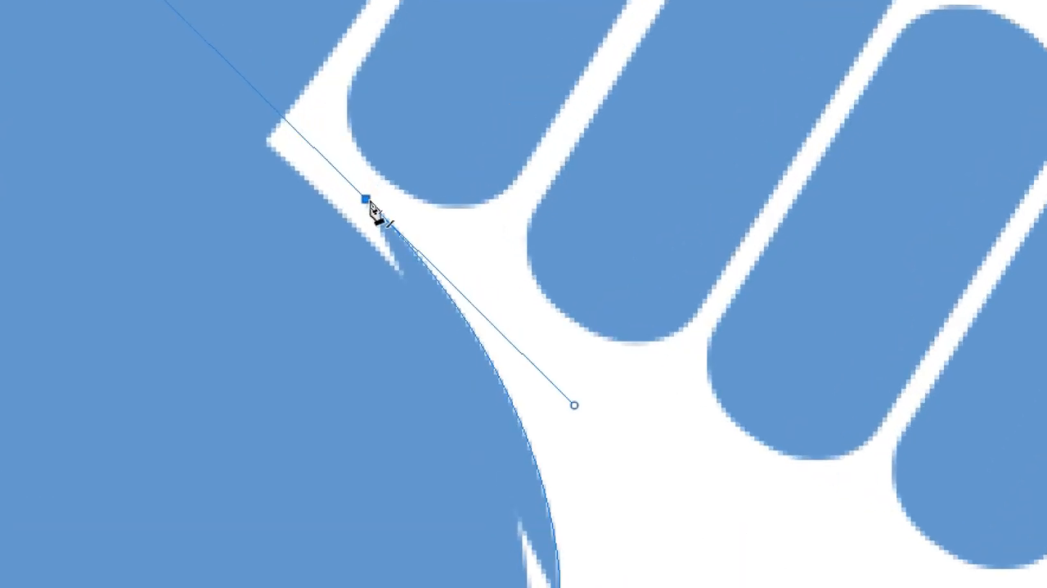
left_click(366, 200, "alt")
Step: Close the wedge with corner points along the finger bases and nudge its two outer corners slightly up, making it about 132 by 88 px
left_click(682, 425)
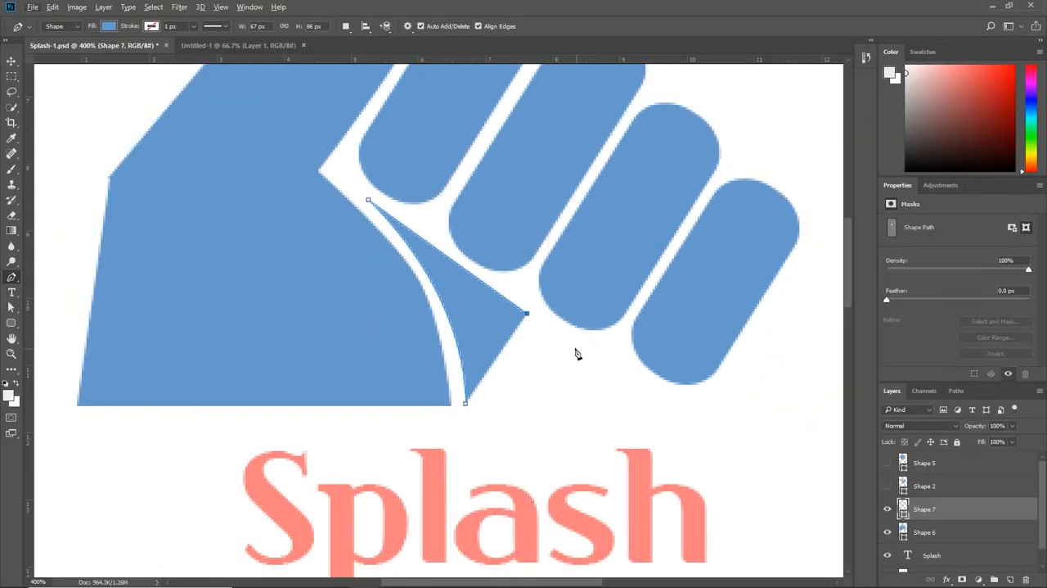
left_click(681, 400)
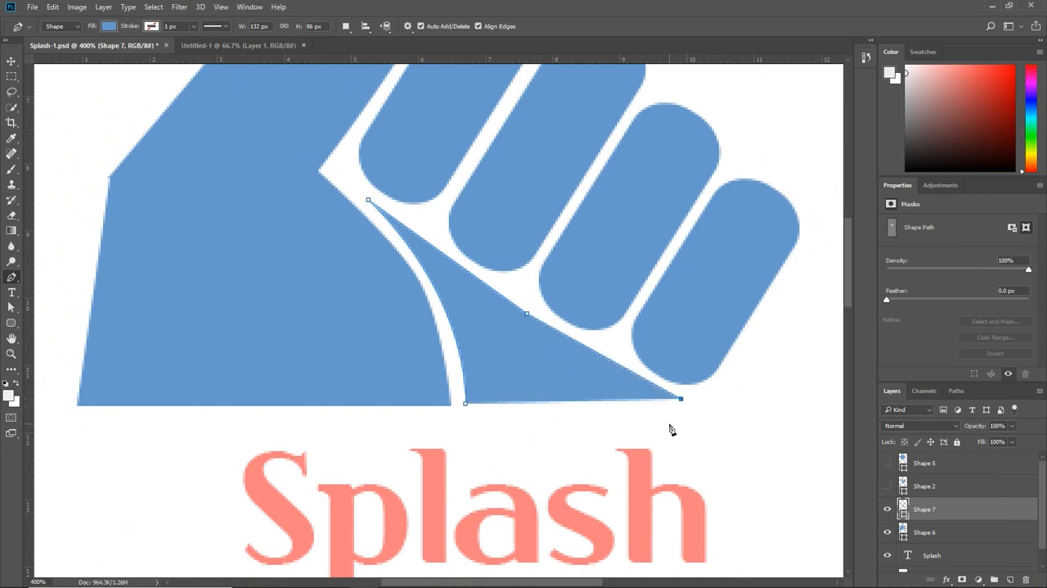
left_click(675, 409)
left_click(466, 404)
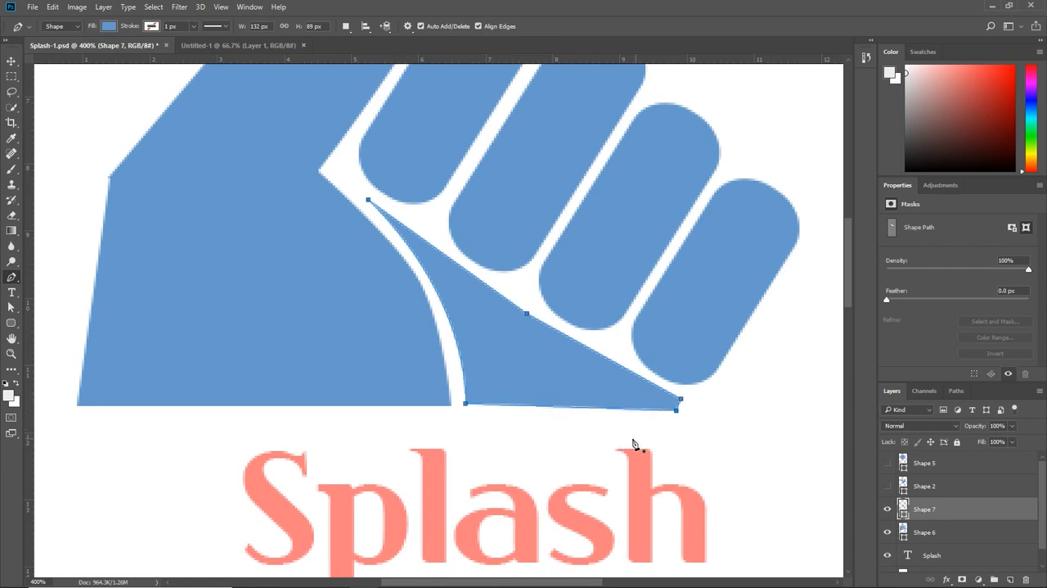
left_click(679, 400, "ctrl")
left_click_drag(683, 399, 676, 412)
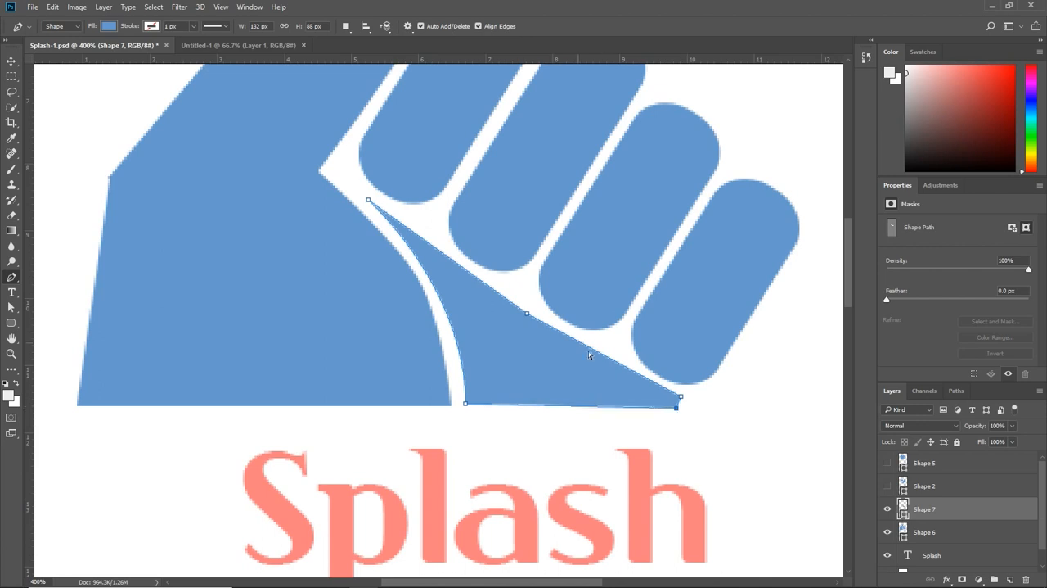
Step: Refine the wedge's outline by replacing its upper-edge anchor point and adjusting its tip, inner curve and lower inner corner, making it about 134 by 86 px
left_click(527, 314)
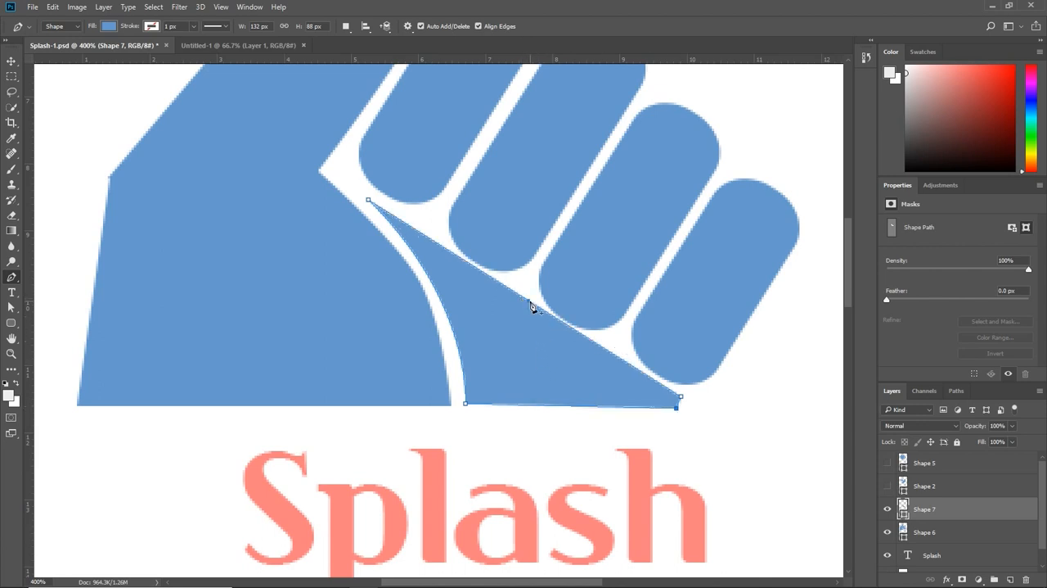
left_click_drag(529, 307, 530, 314)
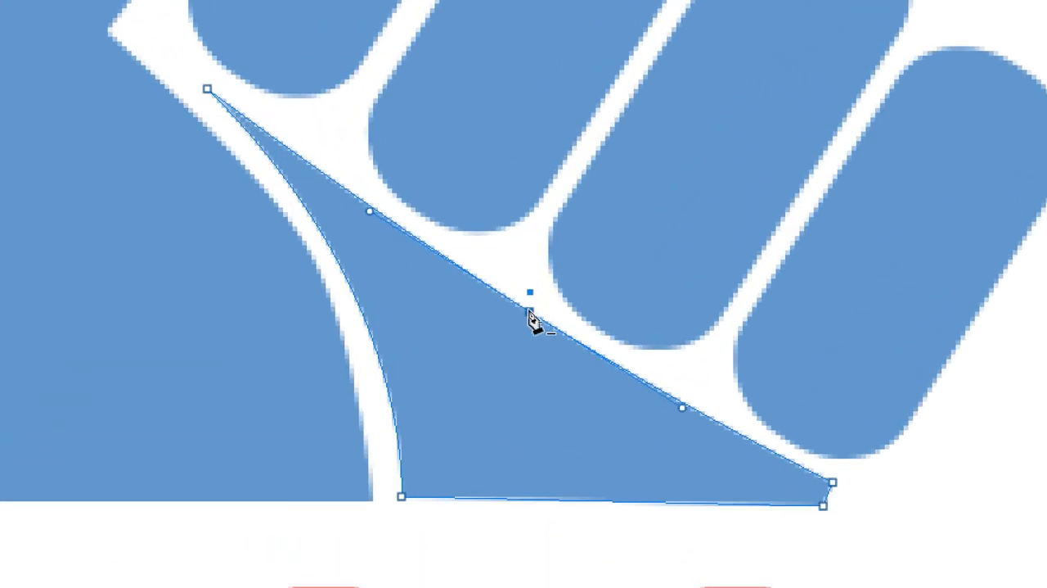
left_click_drag(209, 90, 198, 89)
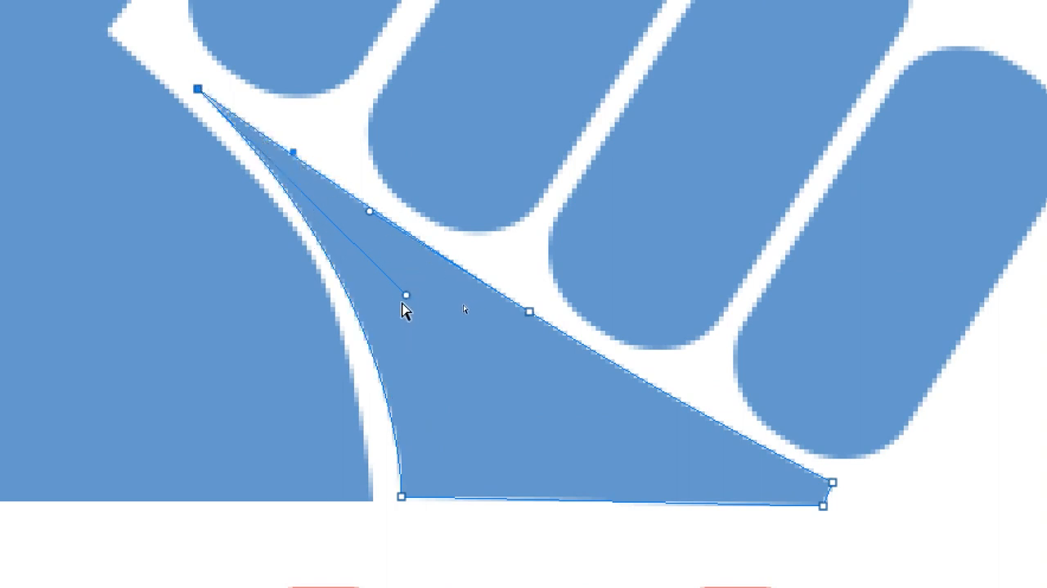
left_click_drag(409, 299, 434, 300)
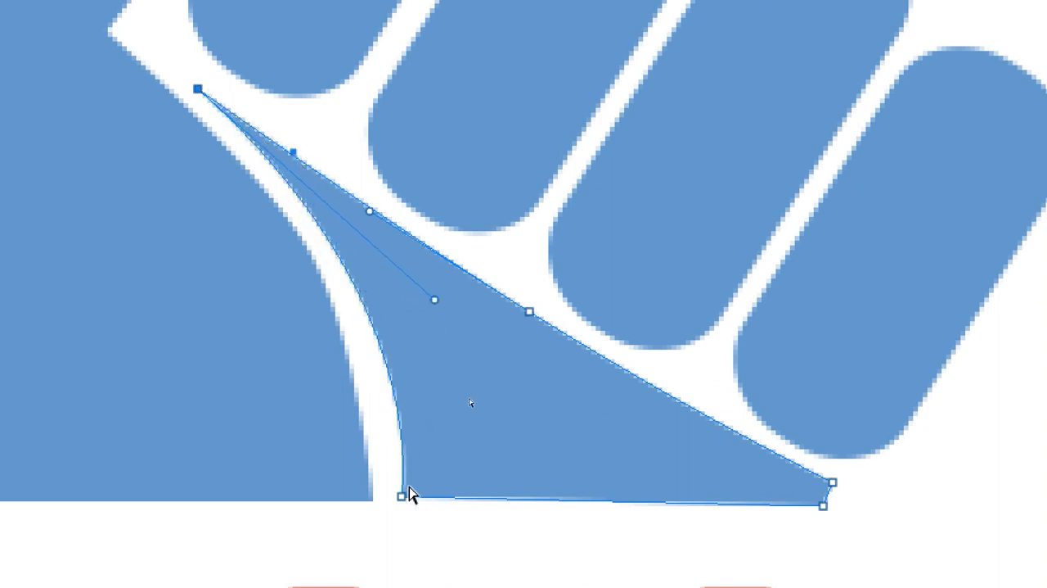
left_click_drag(401, 497, 396, 501)
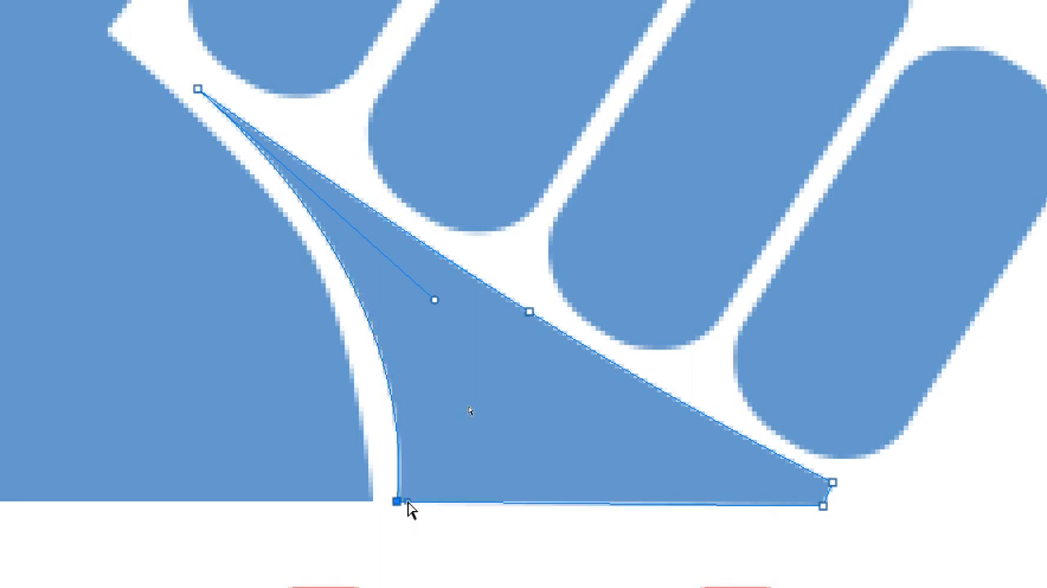
key("ctrl+minus")
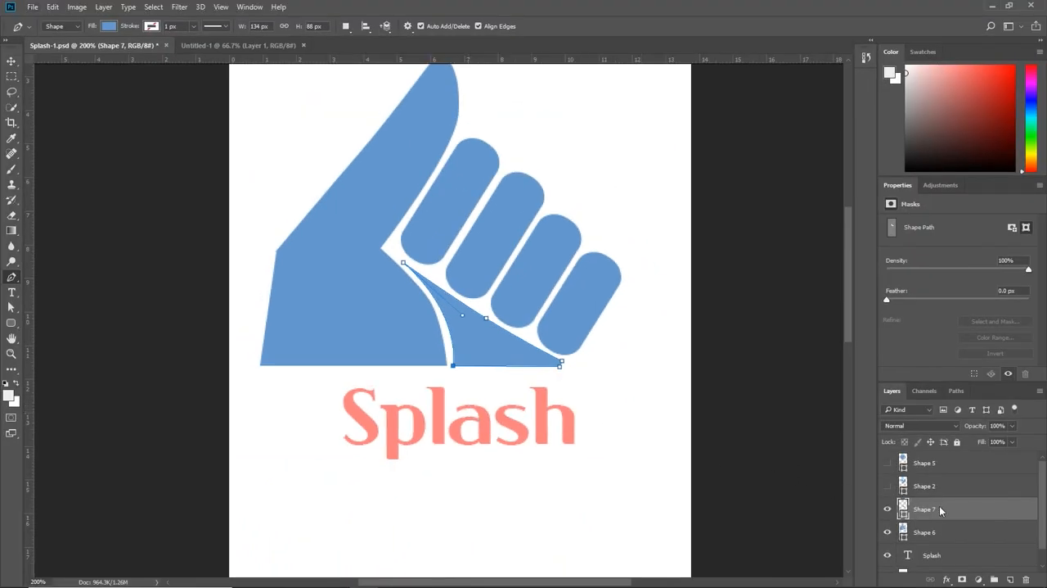
Step: Draw a closed Pen shape about 244 by 71 px over the lower Splash text, with an S-curved bottom edge and straight sides and top
left_click(943, 532)
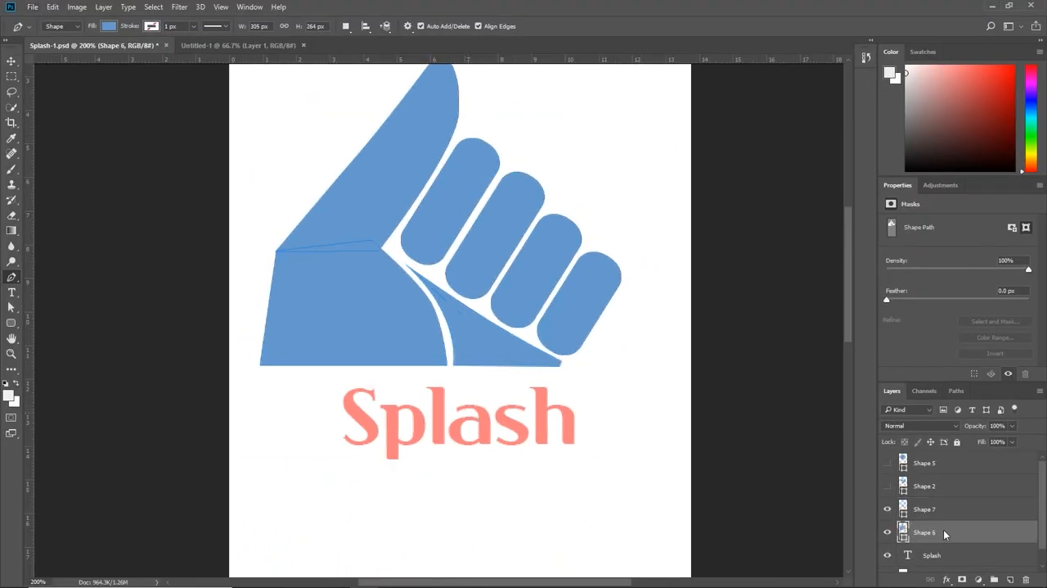
left_click_drag(610, 455, 652, 303)
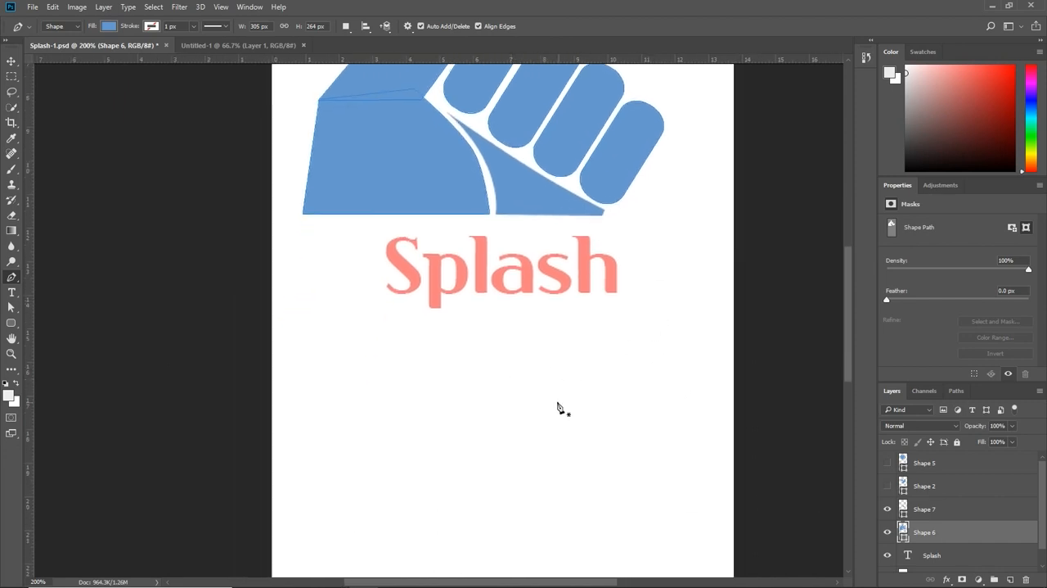
left_click(368, 358)
left_click_drag(505, 338, 584, 366)
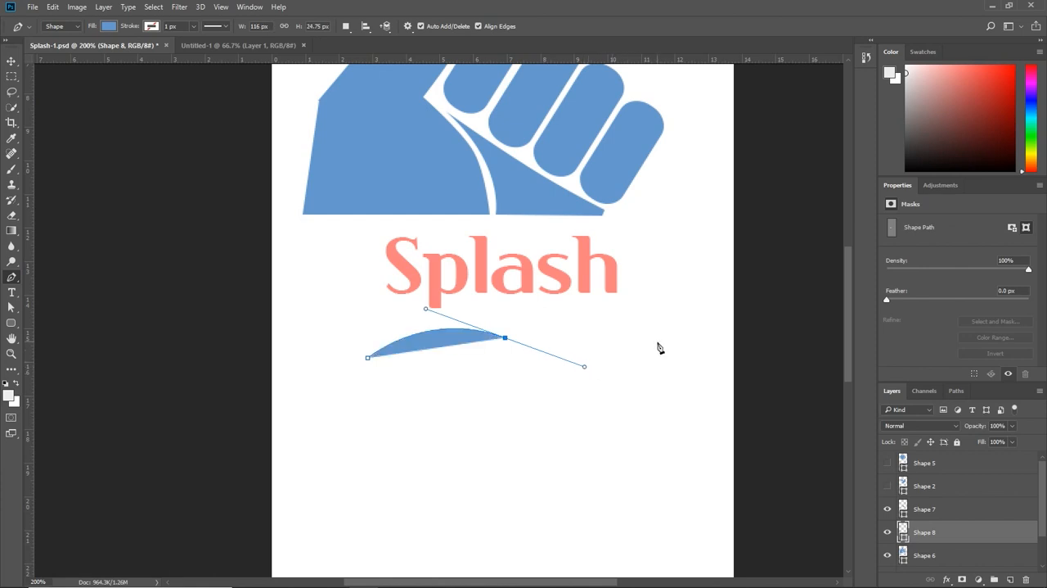
left_click(657, 341)
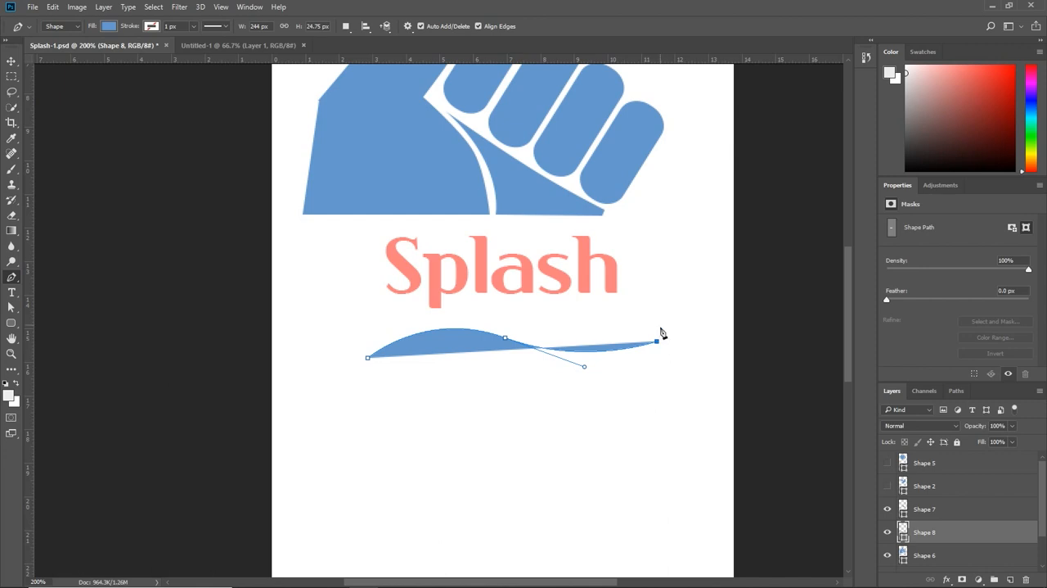
left_click(658, 275)
left_click(370, 273)
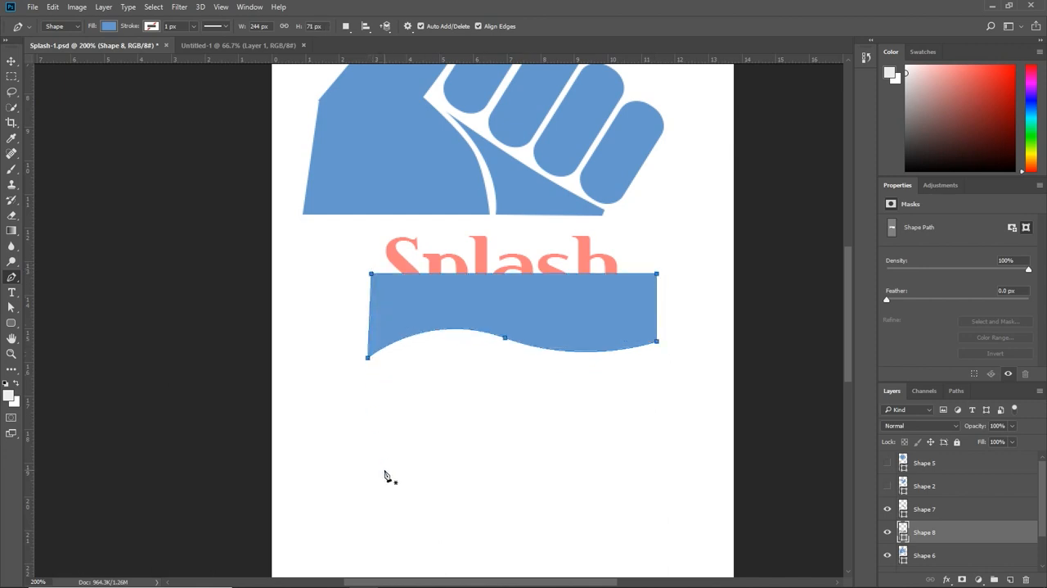
left_click(367, 358)
left_click_drag(368, 360, 381, 371)
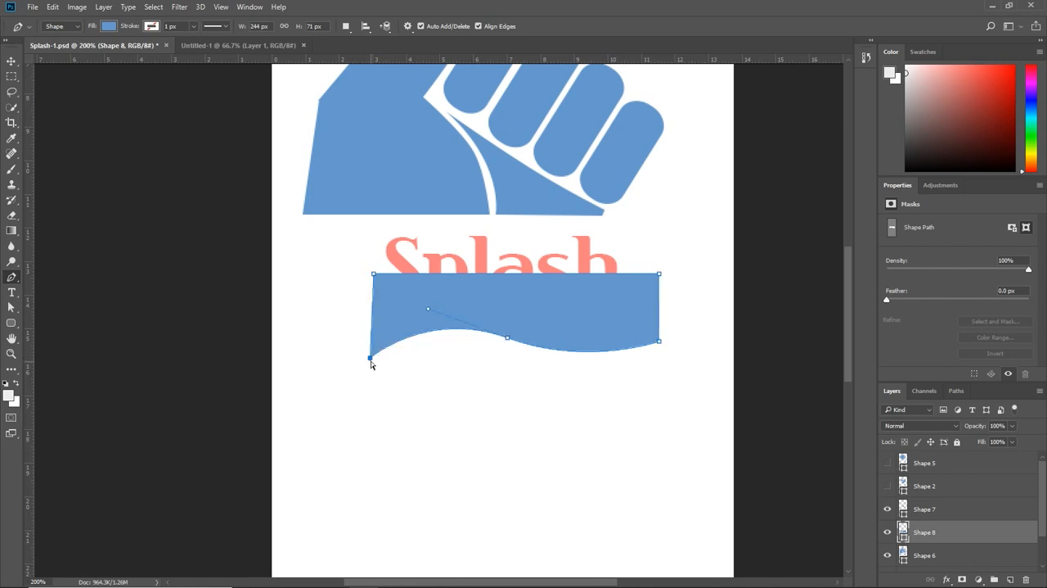
left_click(371, 361, "ctrl")
left_click(373, 357, "ctrl")
left_click(12, 308)
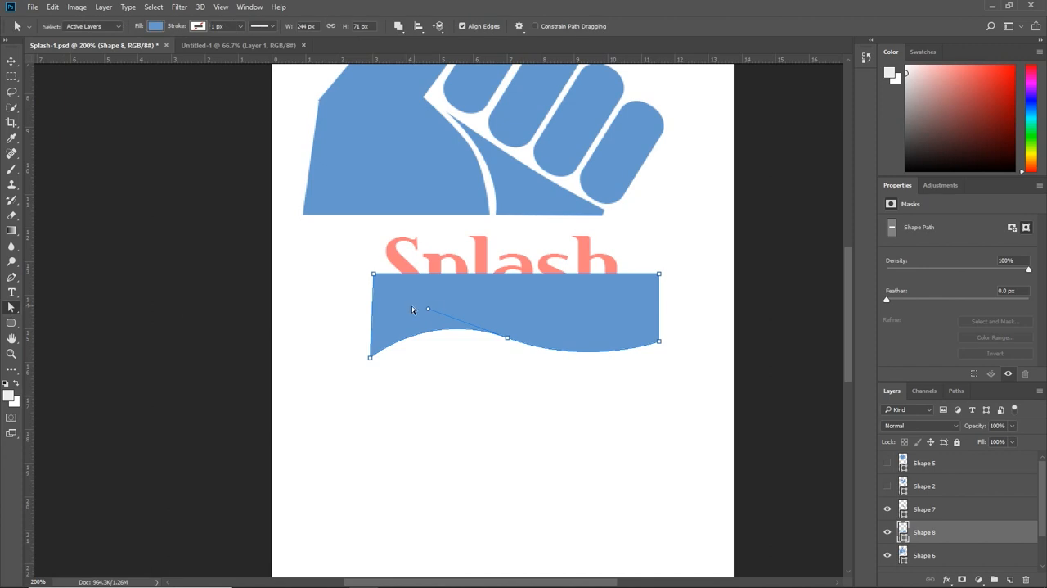
left_click_drag(308, 244, 709, 405)
left_click_drag(559, 328, 560, 347)
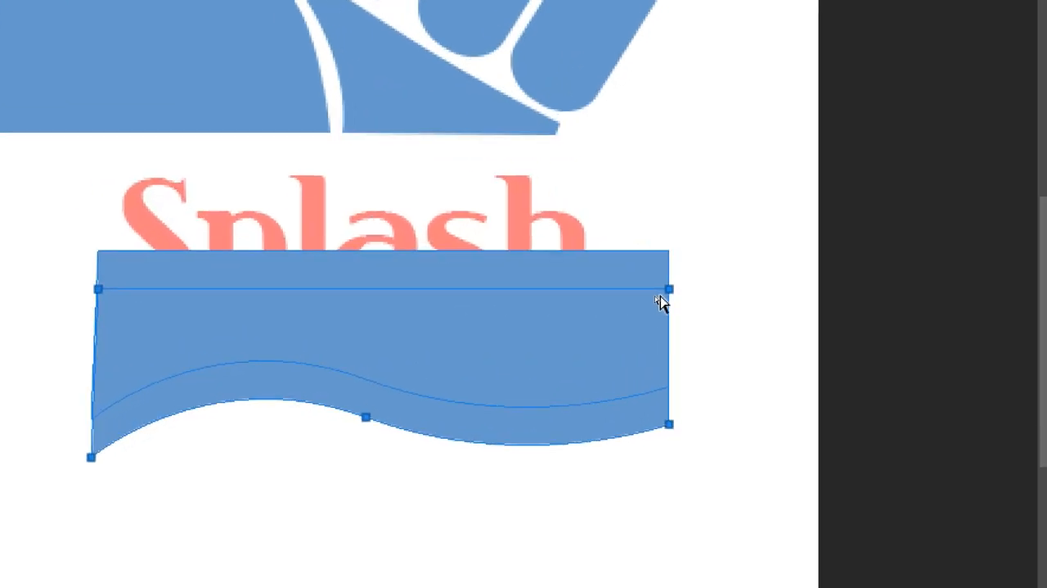
left_click(683, 307)
left_click(668, 290)
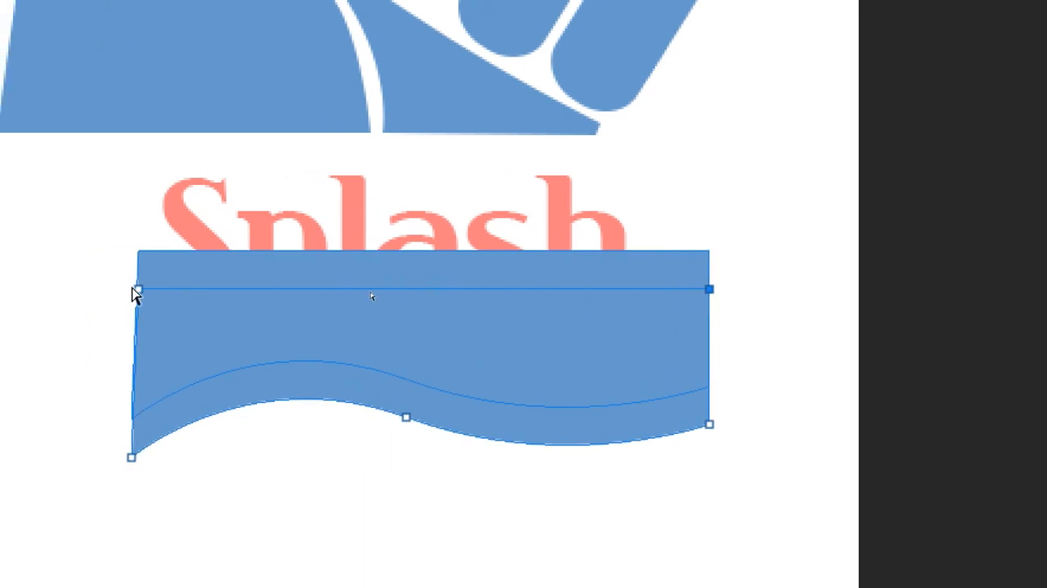
left_click(137, 290, "shift")
left_click_drag(139, 290, 131, 516)
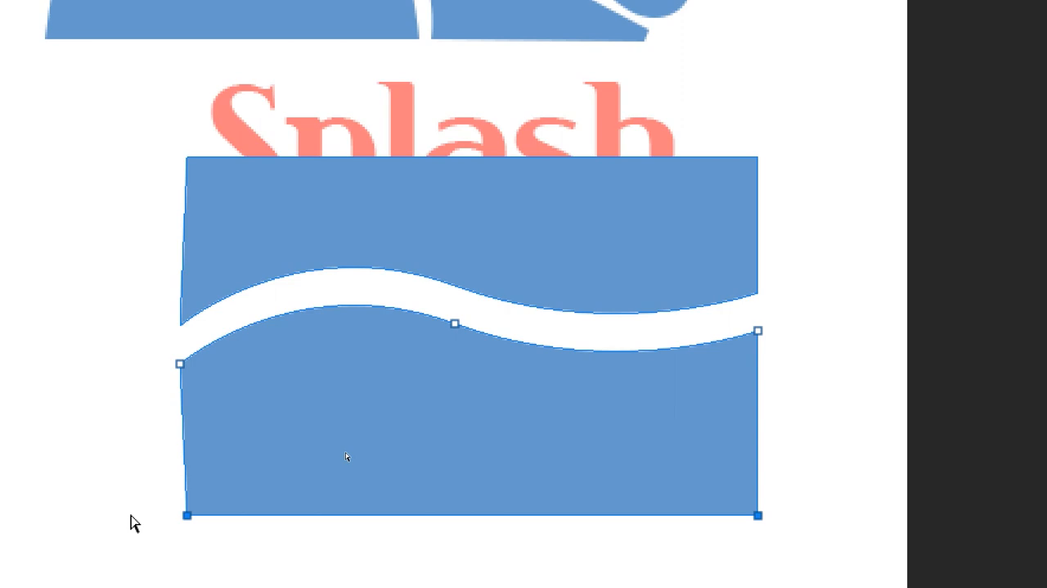
key("Delete")
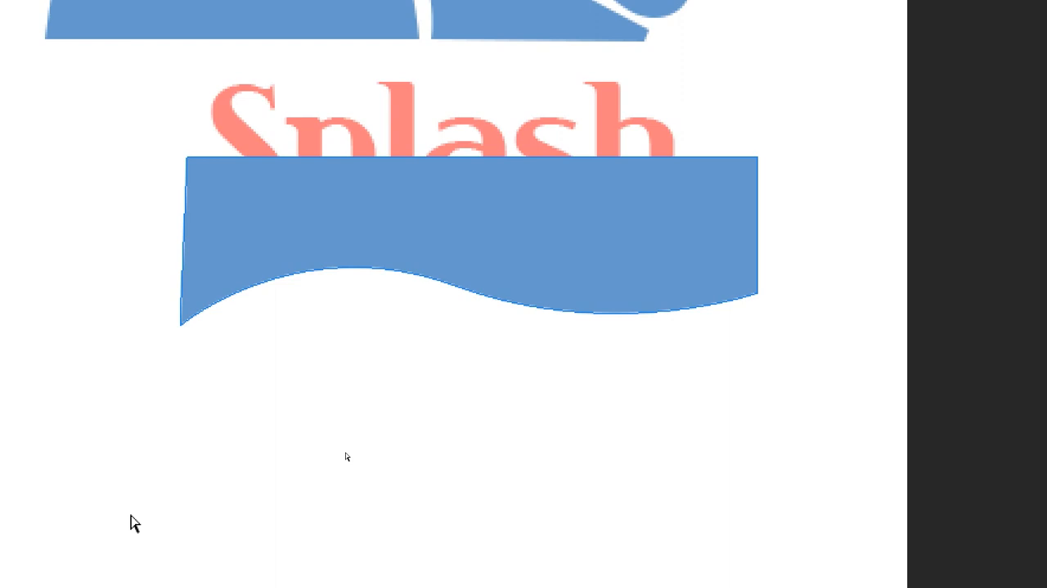
Step: Duplicate the wave-edged shape slightly below itself and move the copy's two straight-edge corners down beneath its wave
left_click_drag(140, 139, 904, 432)
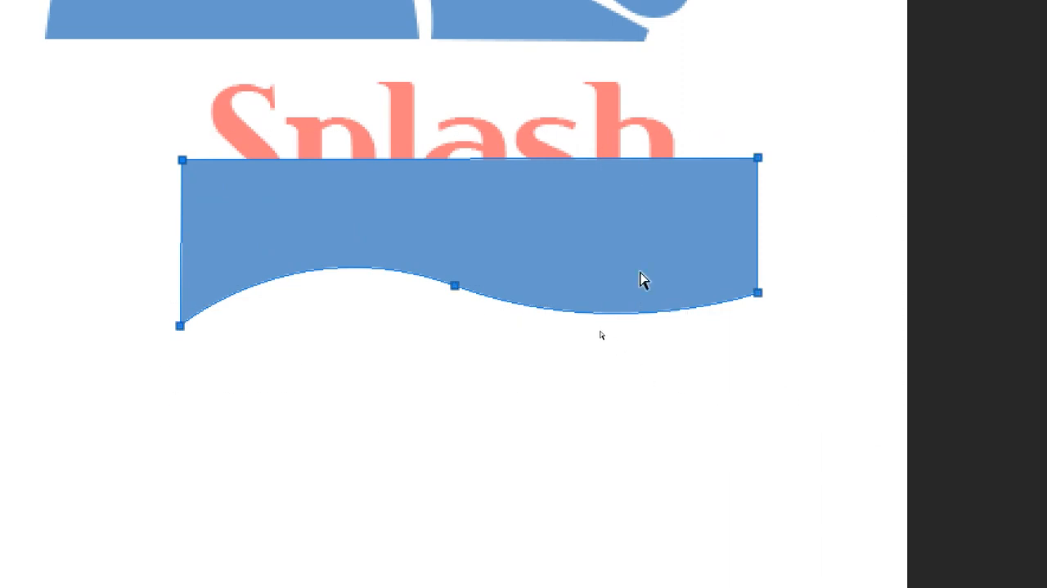
left_click_drag(601, 270, 601, 308)
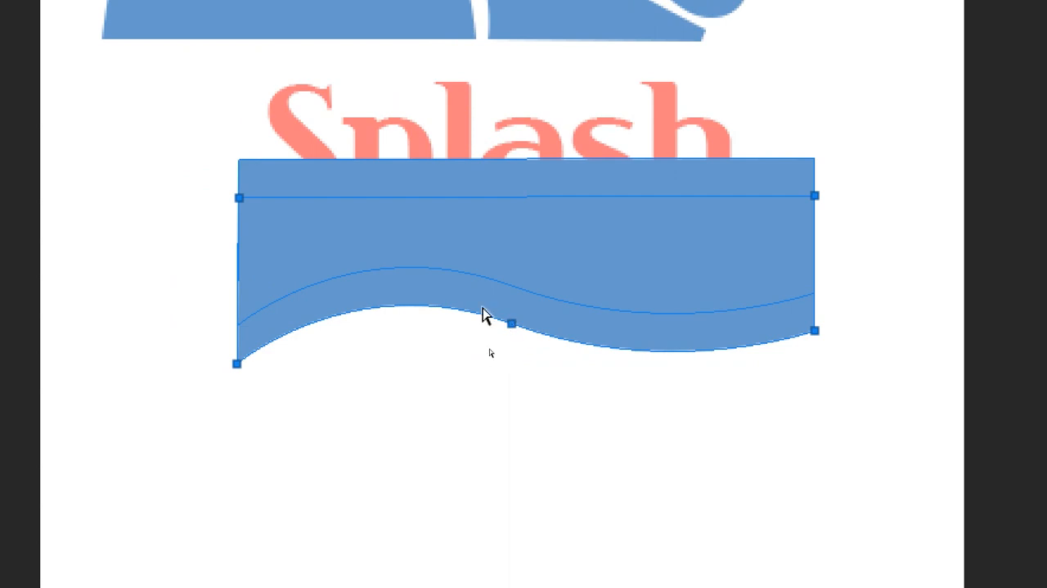
left_click(211, 205)
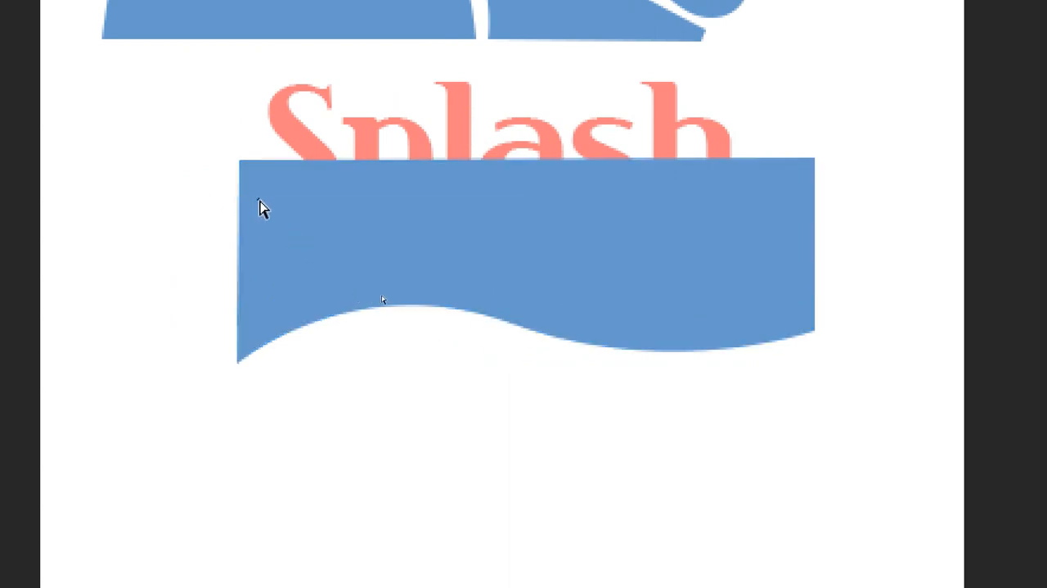
left_click(238, 199)
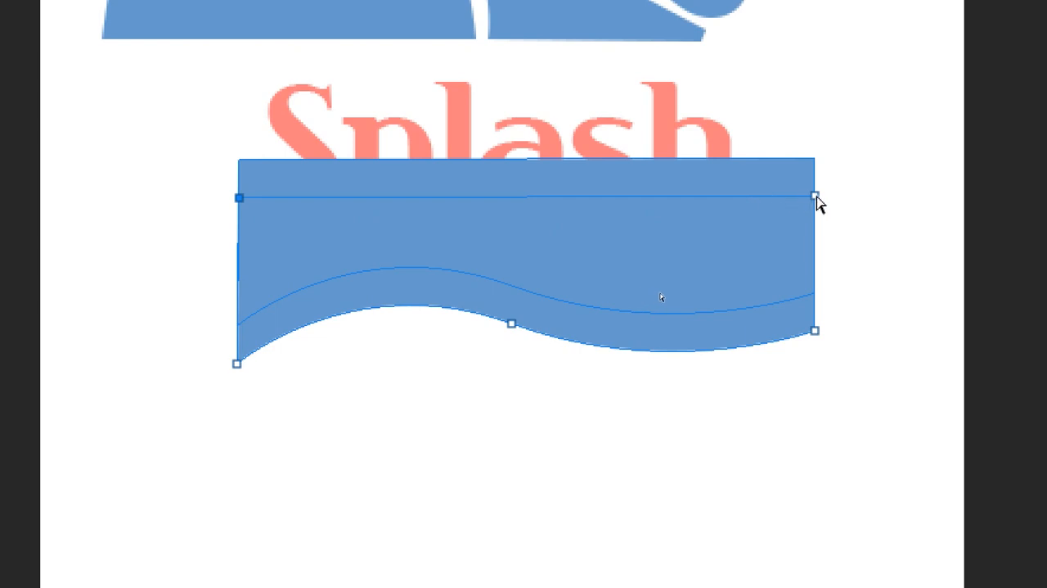
left_click_drag(816, 197, 812, 480)
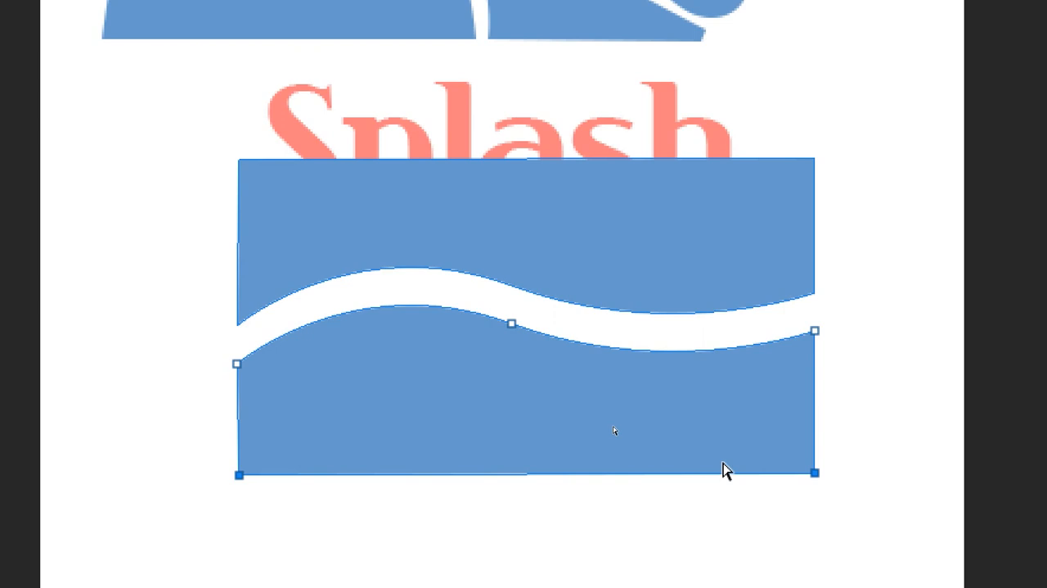
Step: Move the whole lower wave shape straight down to widen the gap between the two shapes
scroll(724, 471, "down", 1)
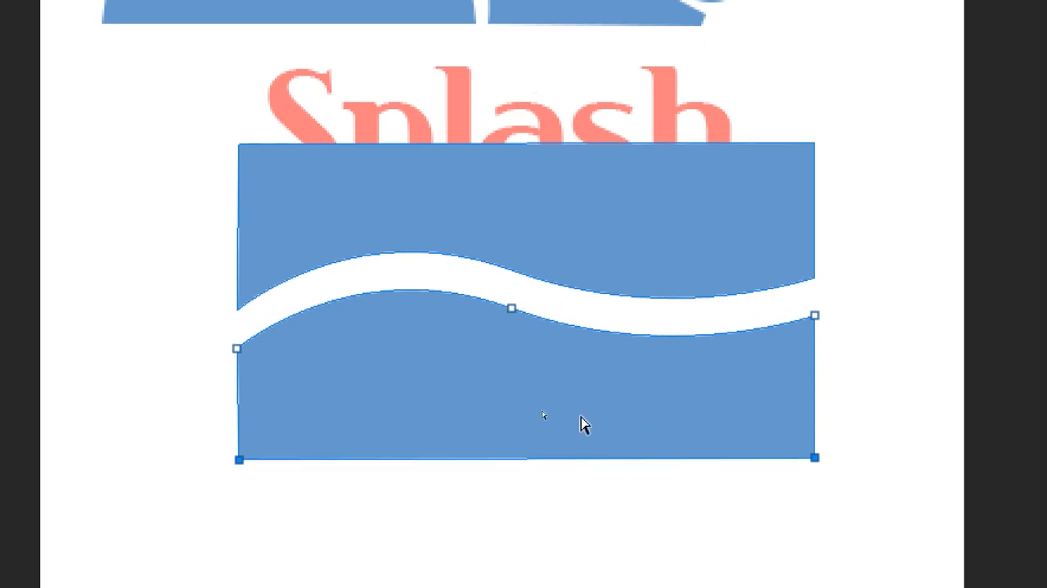
scroll(634, 93, "up", 5)
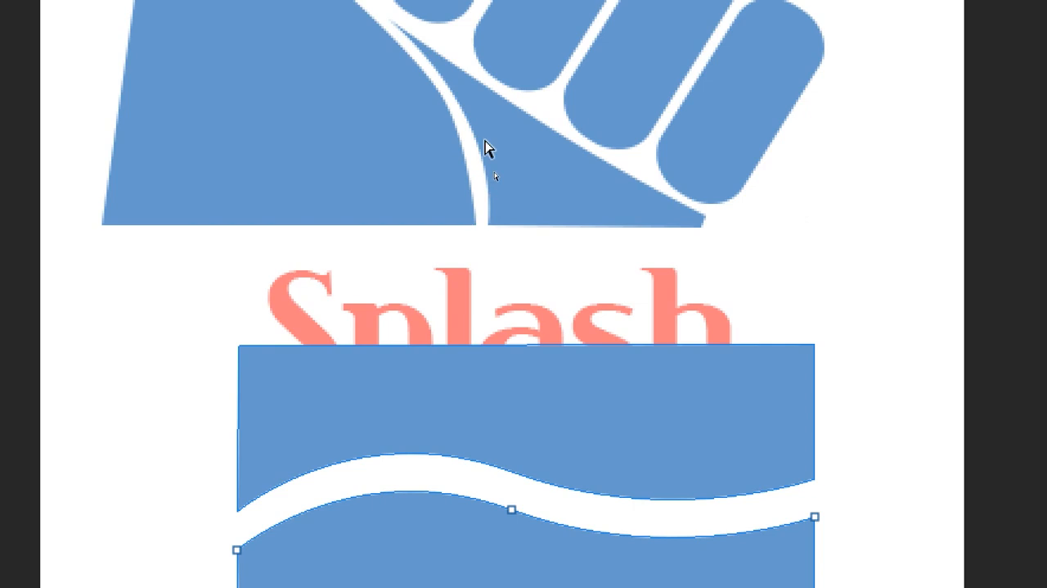
scroll(602, 524, "down", 3)
scroll(601, 524, "down", 2)
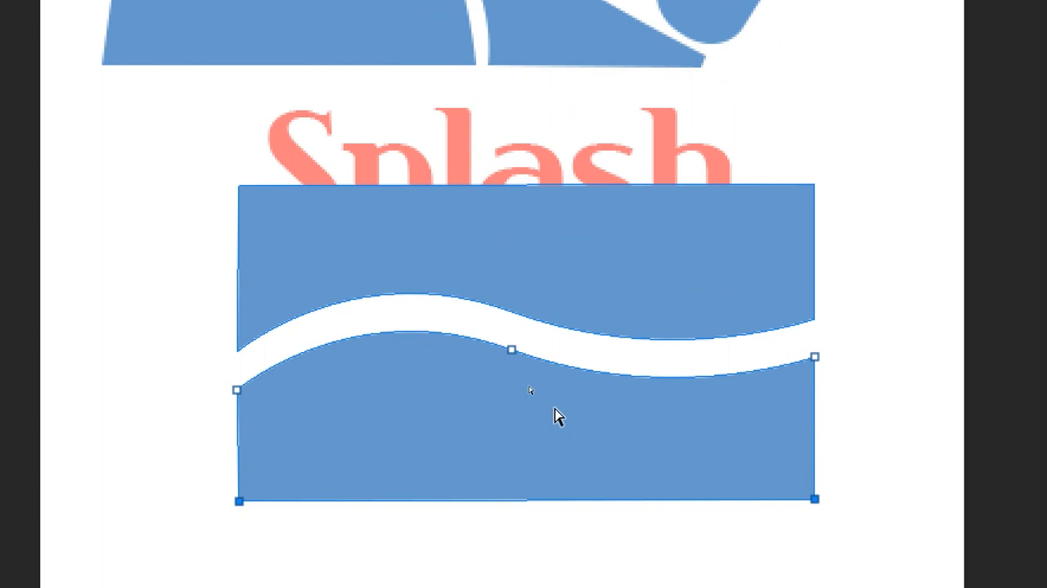
left_click(500, 421)
left_click_drag(502, 429, 500, 524)
scroll(500, 523, "down", 3)
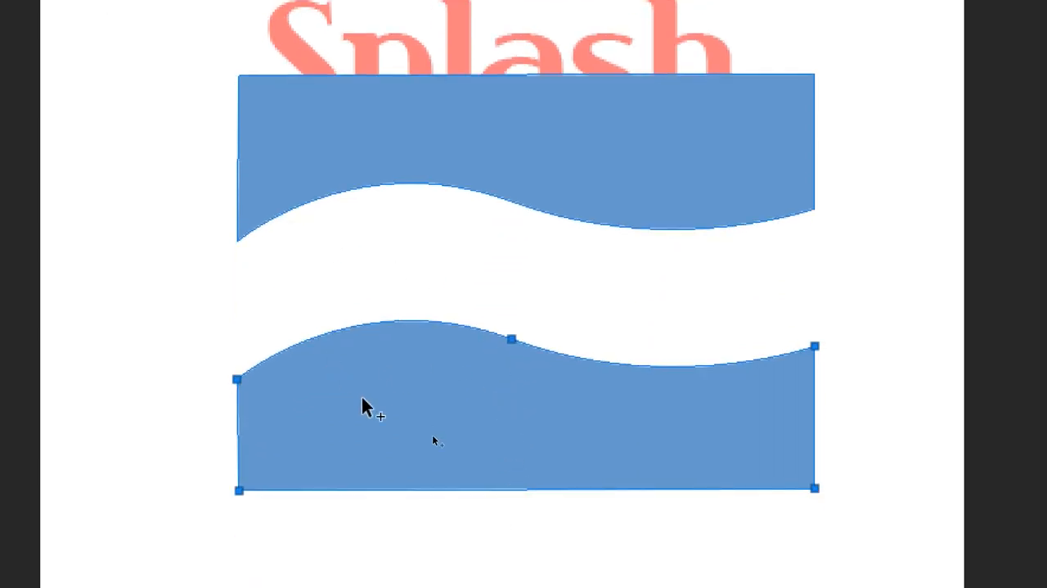
Step: Duplicate the lower wave shape straight up so the copy's curve runs through the gap between the two shapes
left_click_drag(364, 407, 361, 318)
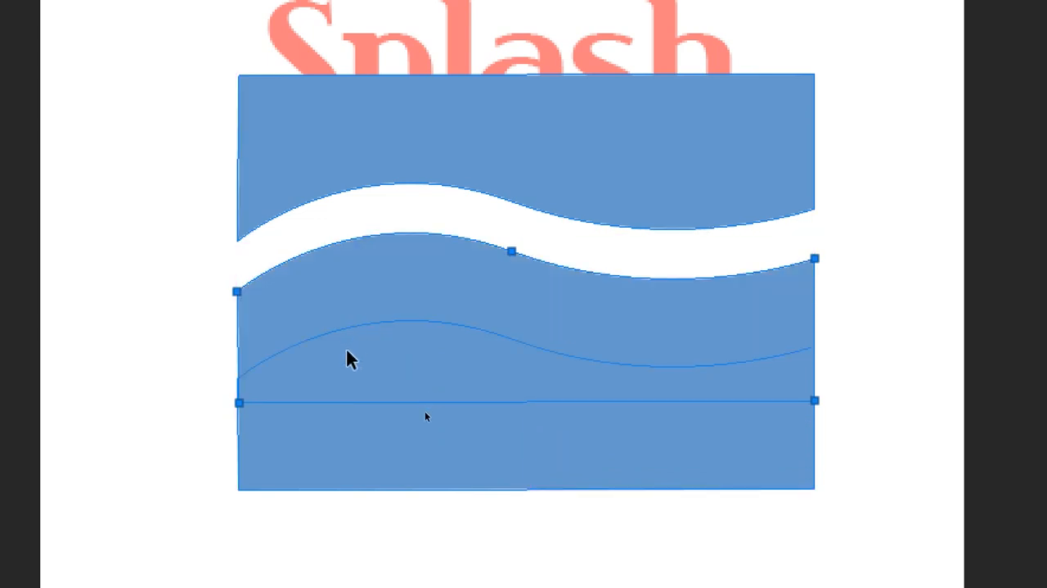
key("ctrl+c")
left_click(199, 423)
left_click(316, 303)
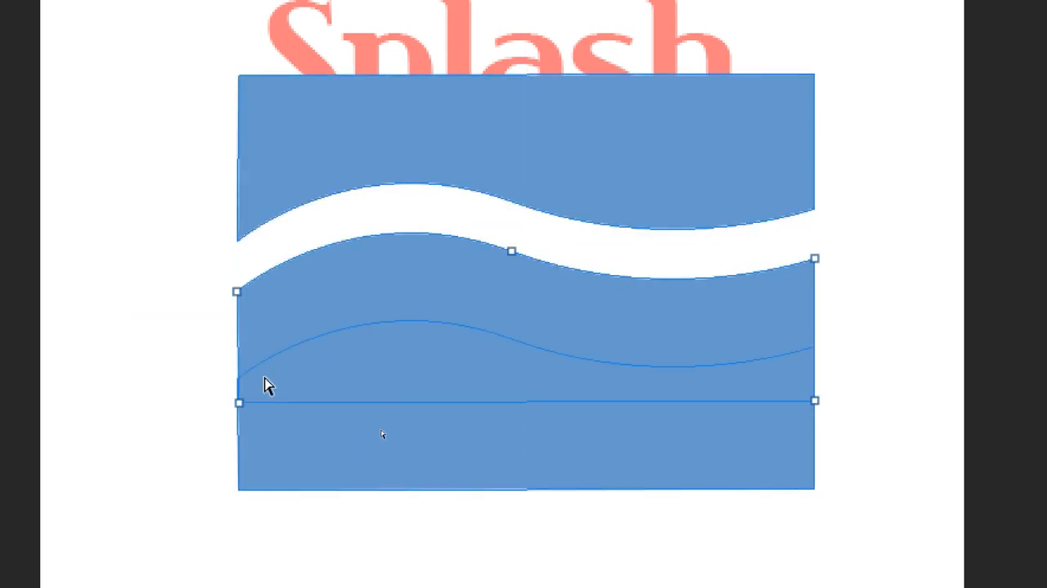
Step: Delete the two bottom corner points of the middle copy, keeping only its open wave curve
left_click(238, 402)
left_click(815, 401)
key("Delete")
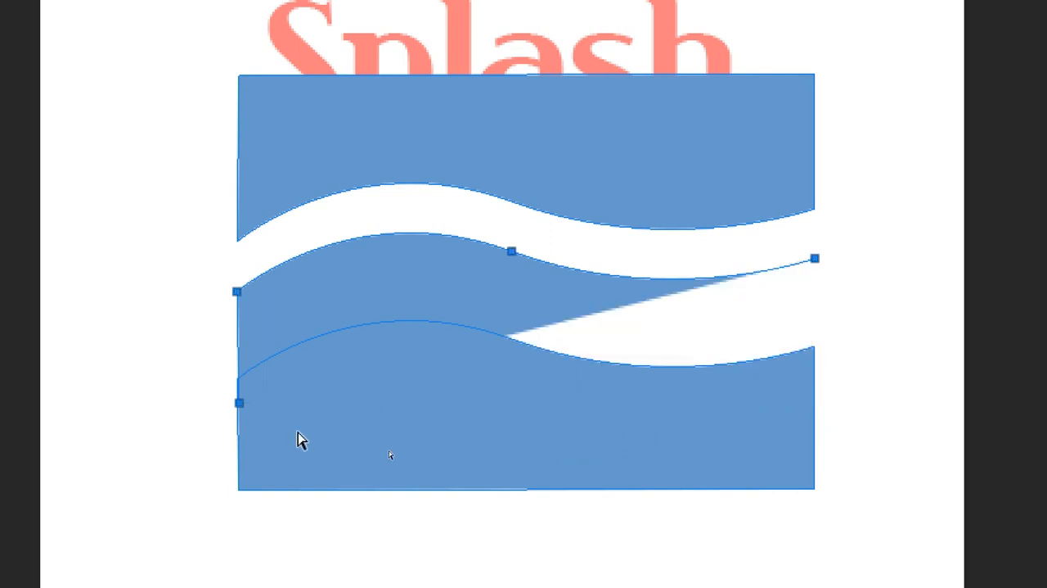
left_click_drag(219, 284, 266, 323)
left_click(239, 401)
key("Delete")
Step: Duplicate the open wave curve just below itself and nudge the copy a few steps further down
left_click(454, 263)
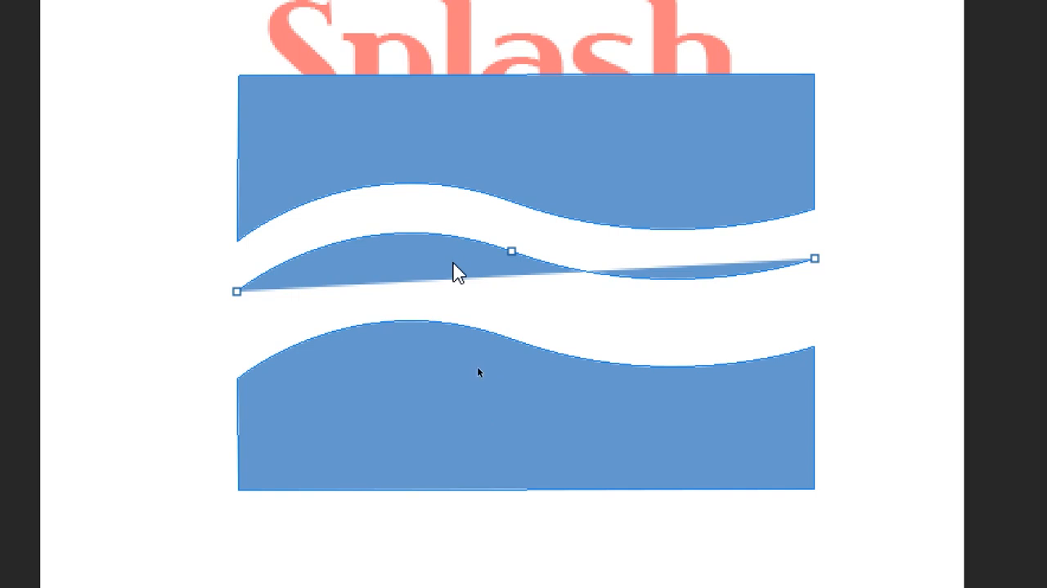
left_click(452, 261)
left_click(456, 274)
left_click(464, 279)
left_click(466, 276)
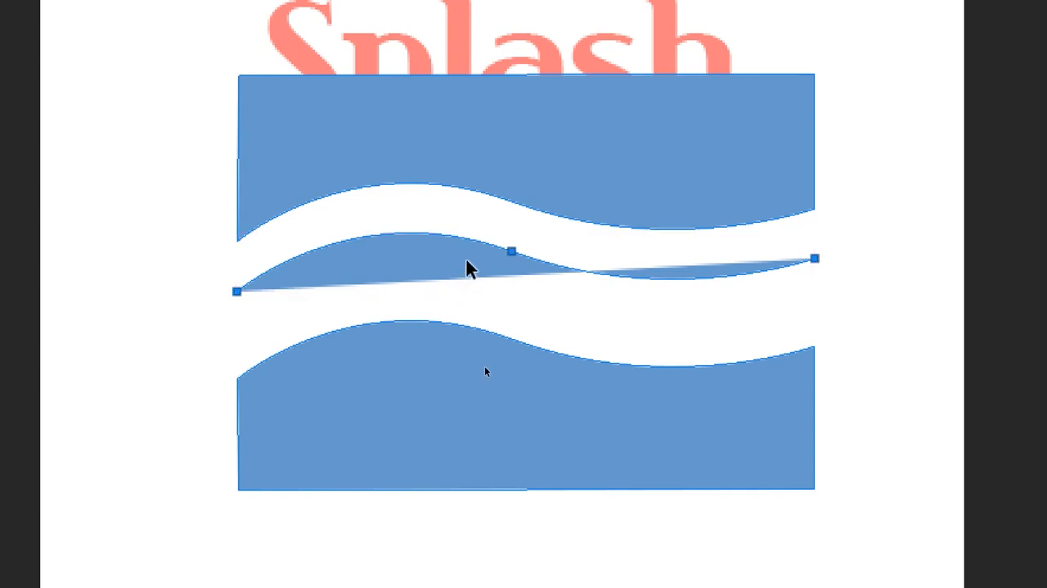
left_click_drag(467, 272, 470, 306)
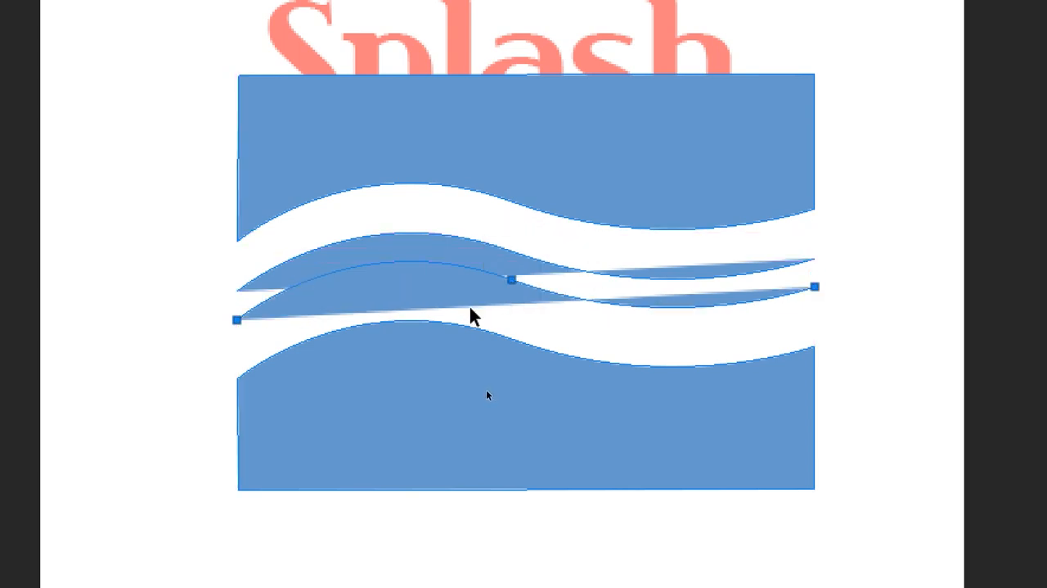
key("Down")
key("Down")
key("Down")
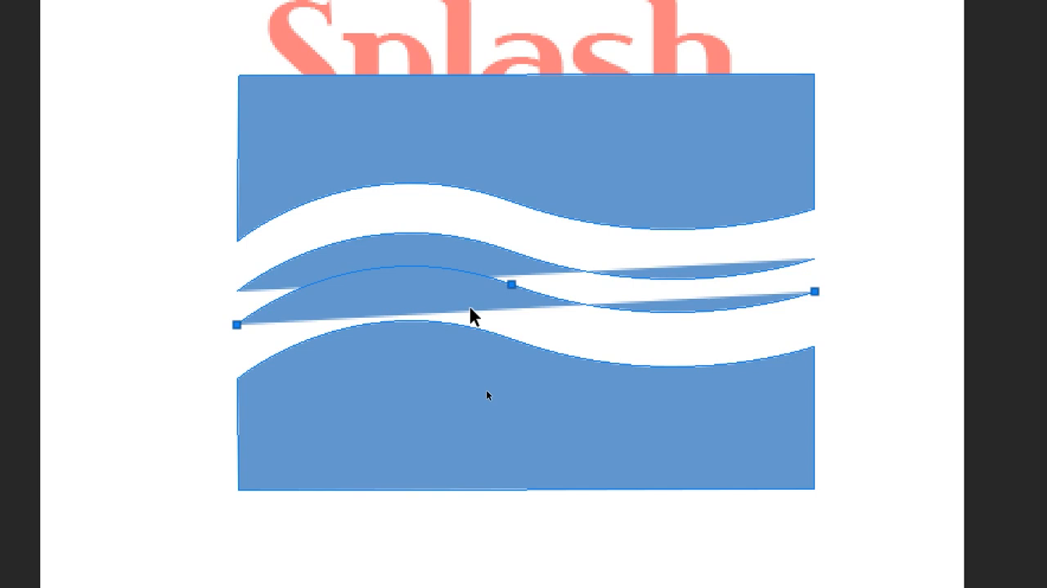
Step: Join the ends of the two open wave curves with the Pen tool to close them into one wavy band
key("p")
left_click(816, 292)
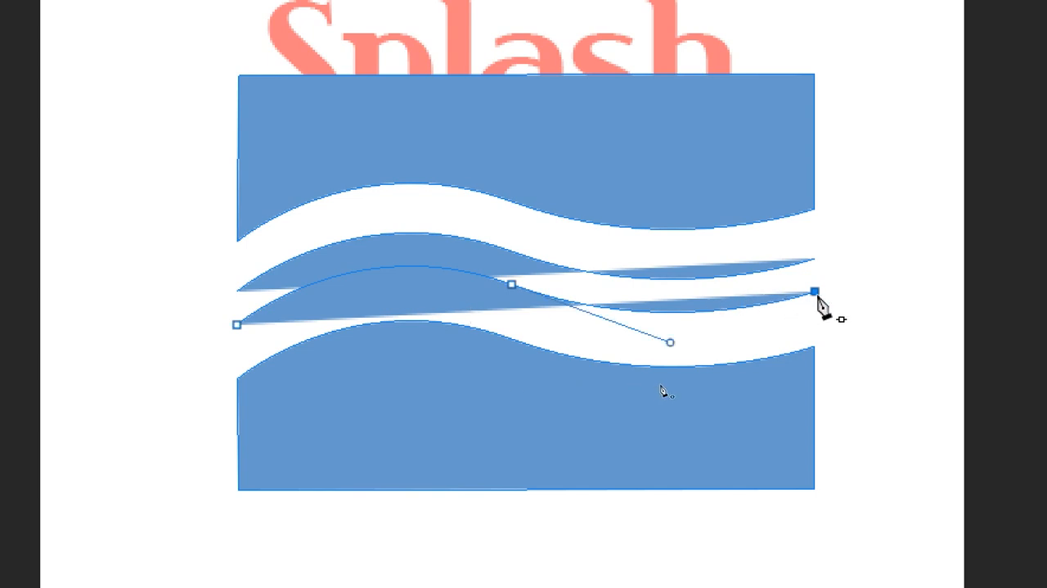
left_click(815, 260)
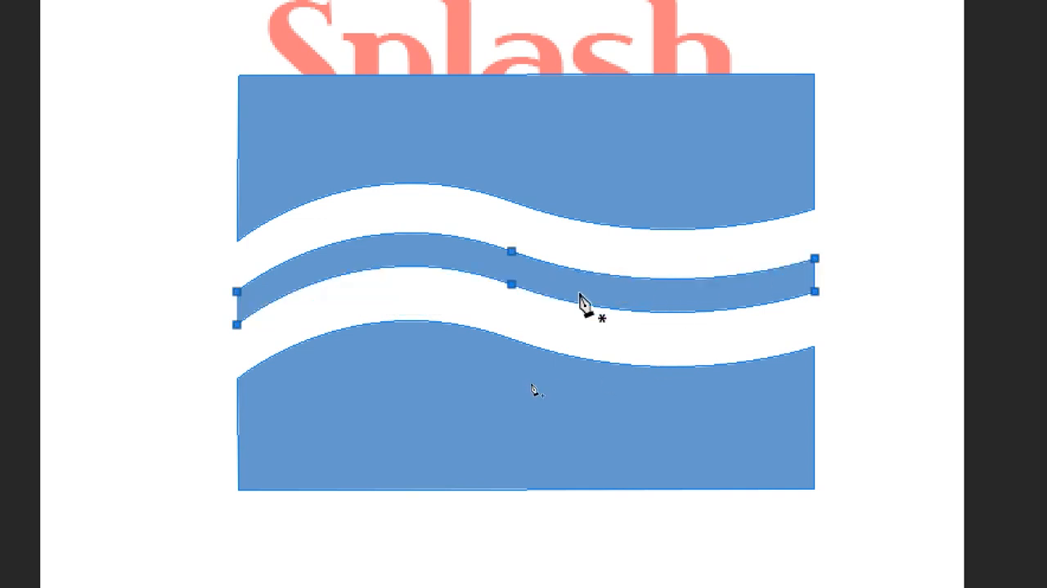
Step: Close the left end of the wavy band with the Pen tool and finish editing the path
left_click(236, 325)
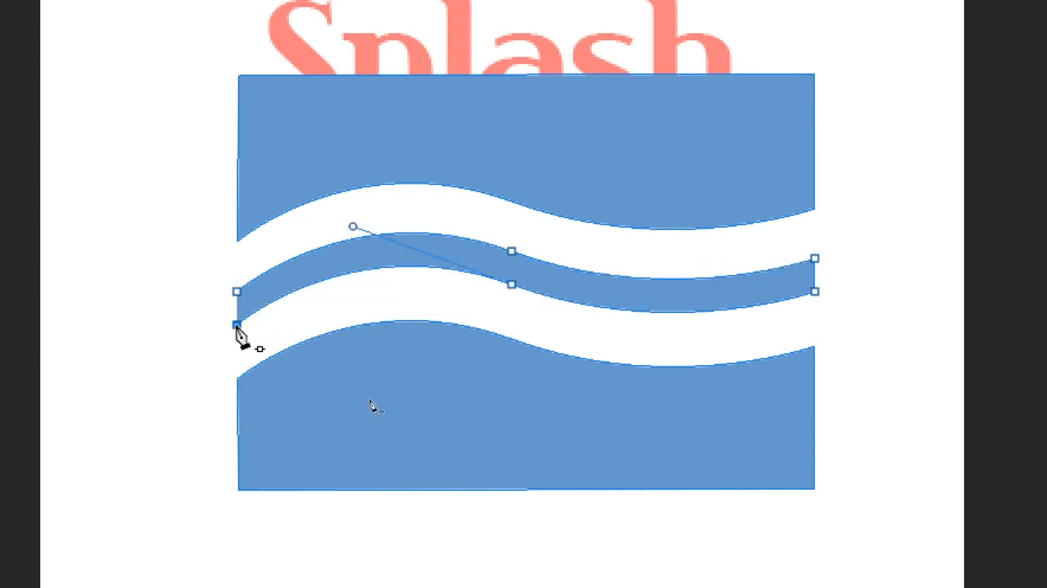
left_click(237, 292)
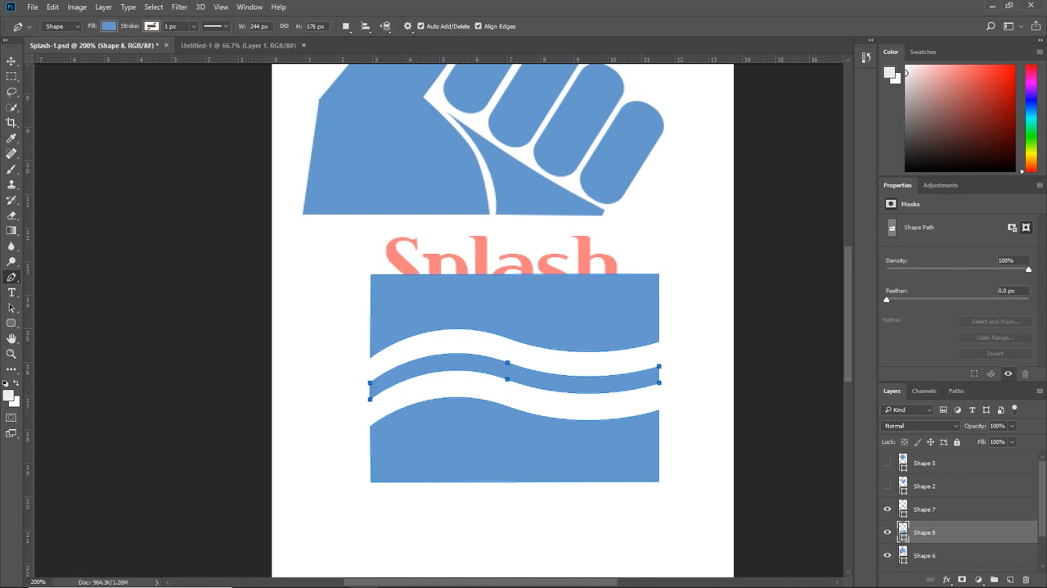
key("Return")
Step: Change the fill colour of the wave shapes on the Shape 8 layer to green
left_click(888, 531)
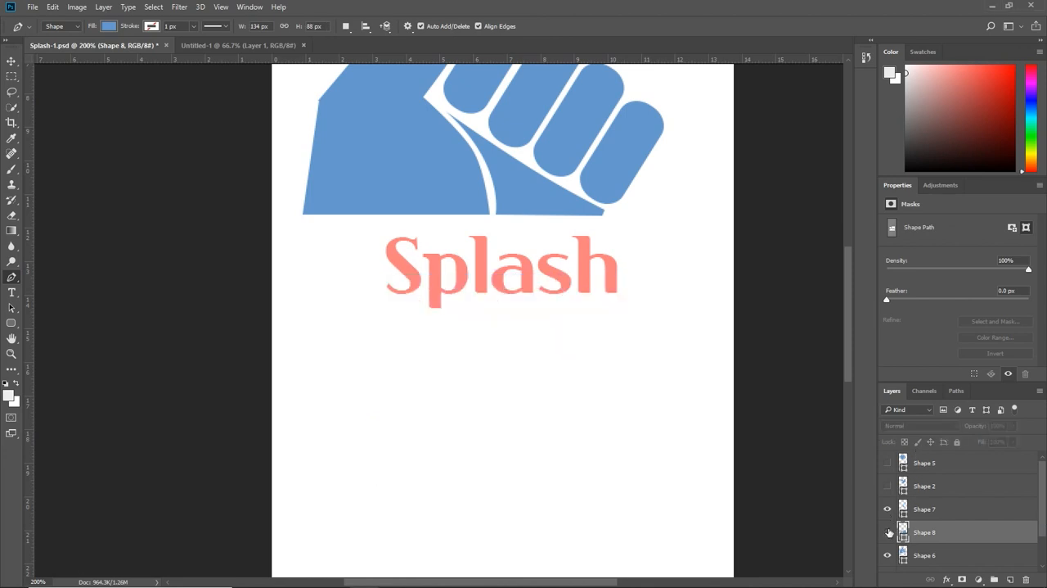
left_click(888, 531)
left_click(108, 26)
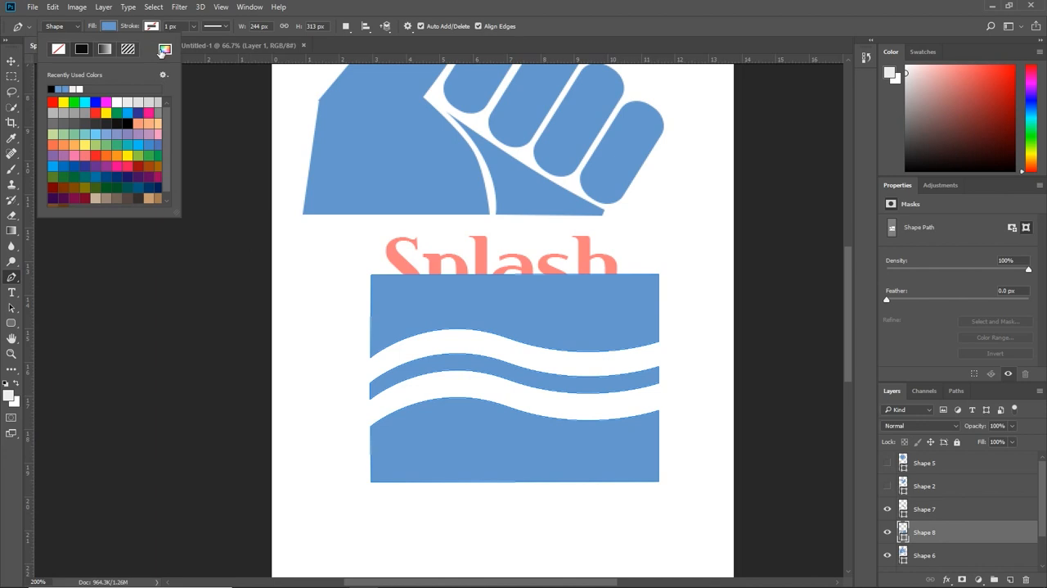
left_click(145, 153)
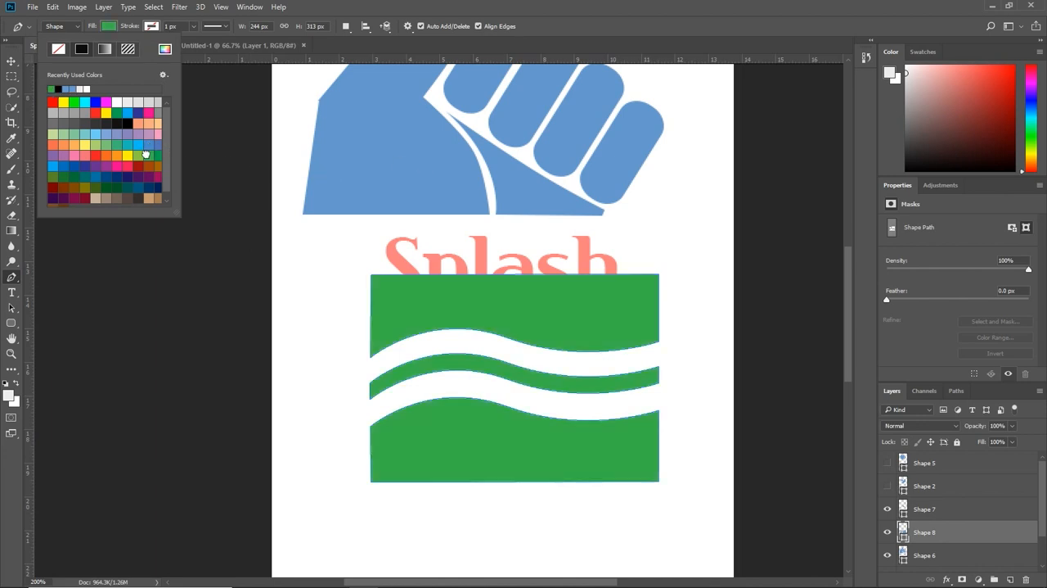
left_click(891, 535)
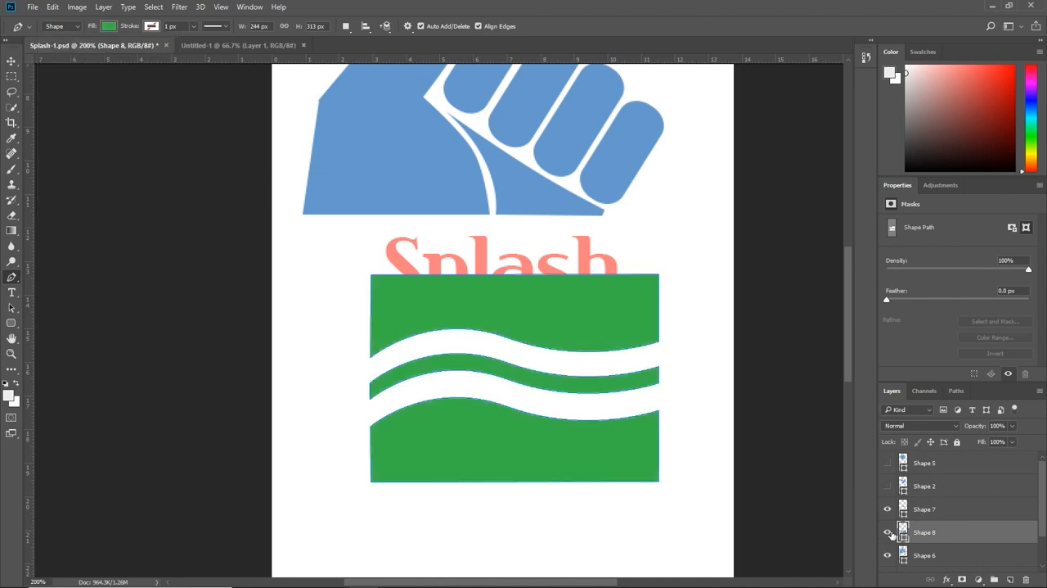
Step: Select the Shape 7 and Shape 6 layers together and merge them into one shape layer
left_click(931, 512)
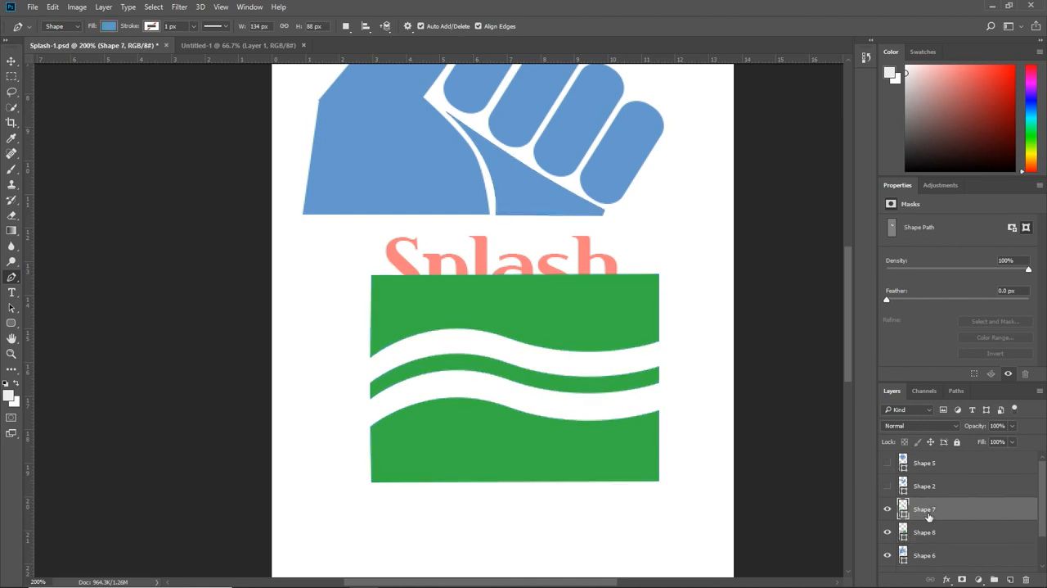
left_click(888, 509)
left_click(888, 509)
left_click(945, 555, "ctrl")
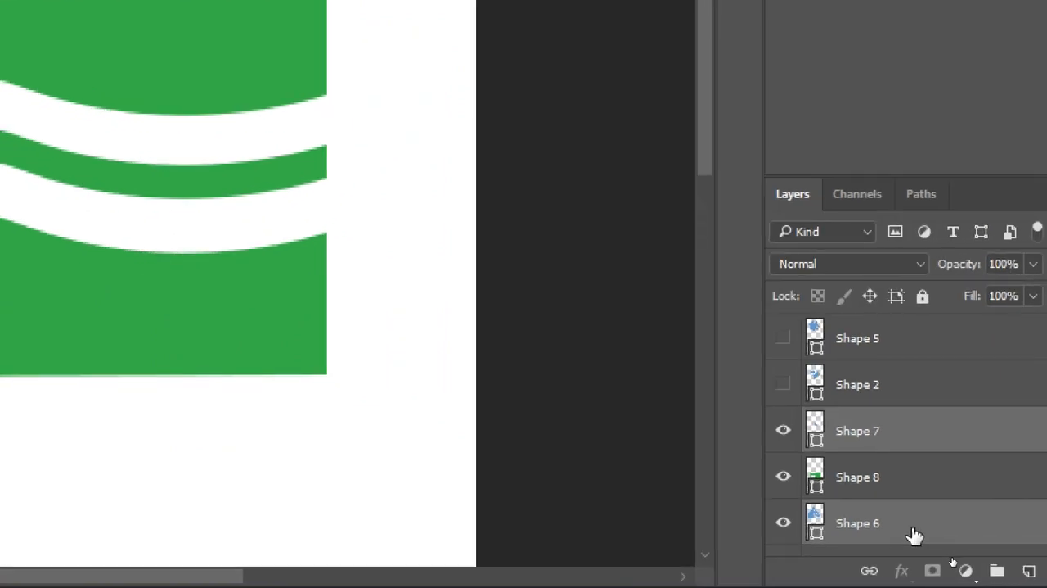
right_click(914, 534)
left_click(703, 240)
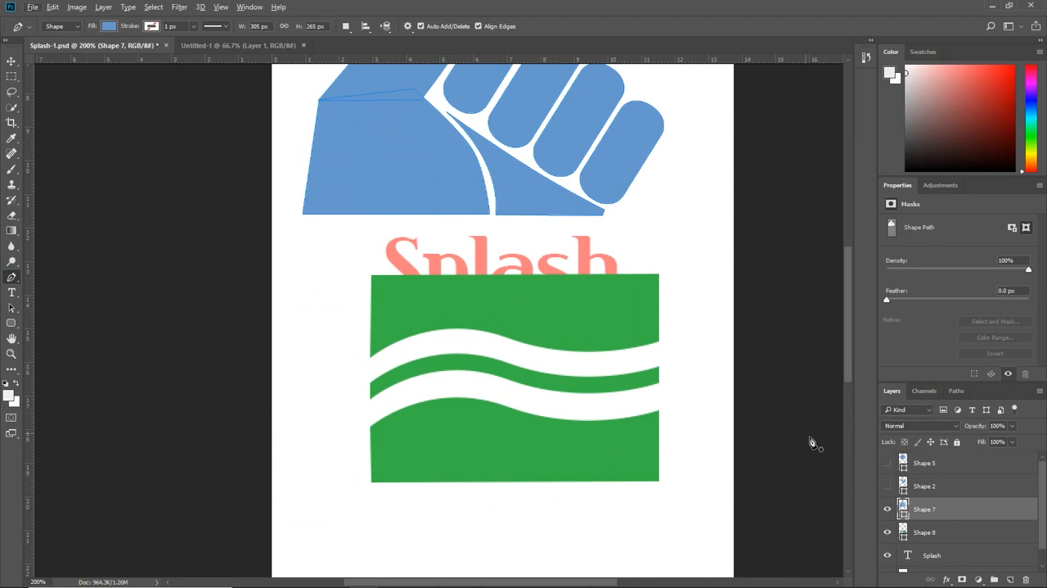
Step: Hide the merged hand layer and the green wave layer, and add a new empty layer
key("ctrl+0")
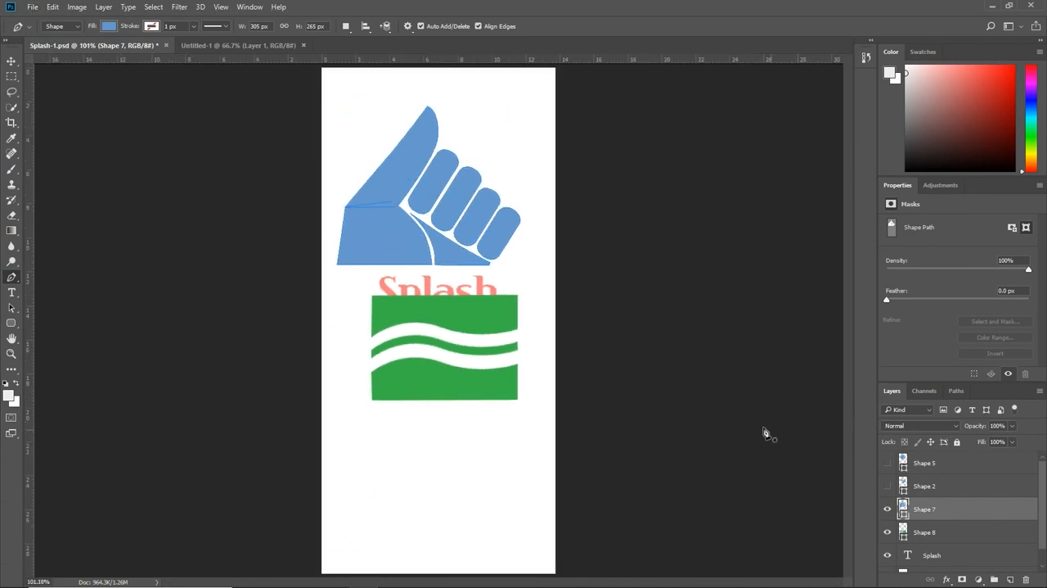
left_click(888, 509)
left_click(887, 509)
left_click(887, 509)
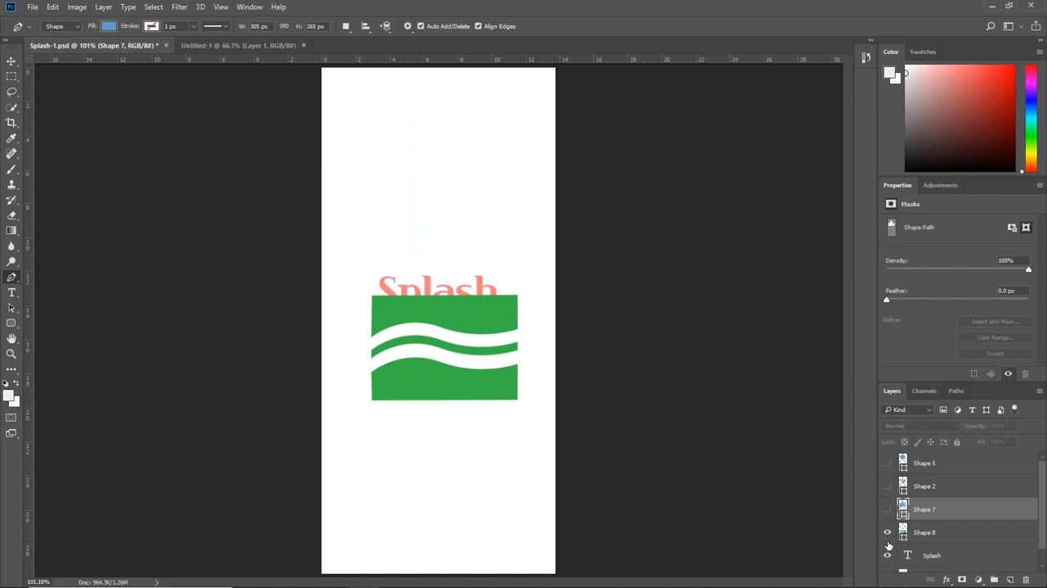
key("ctrl+plus")
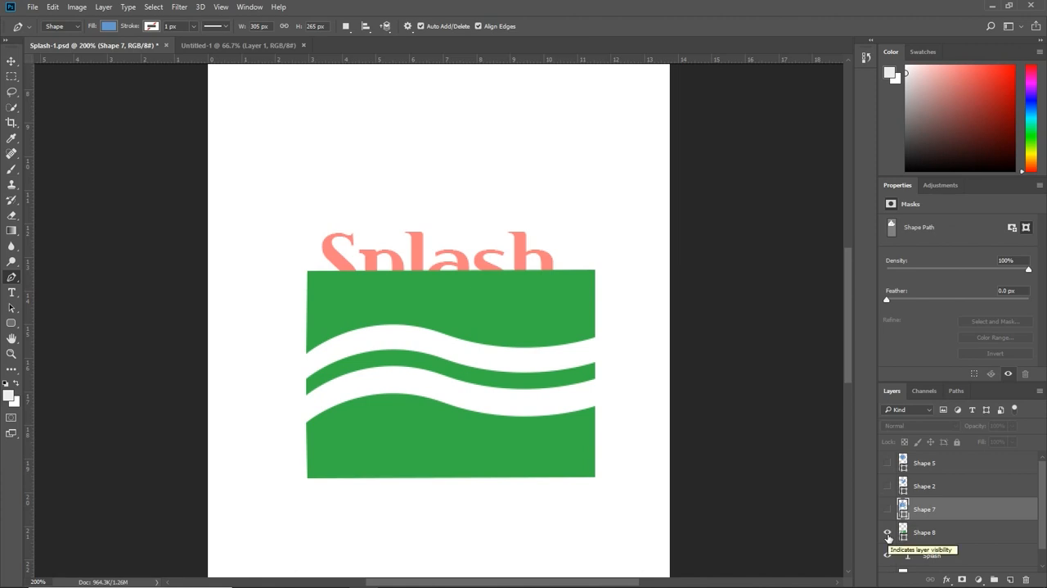
left_click(888, 533)
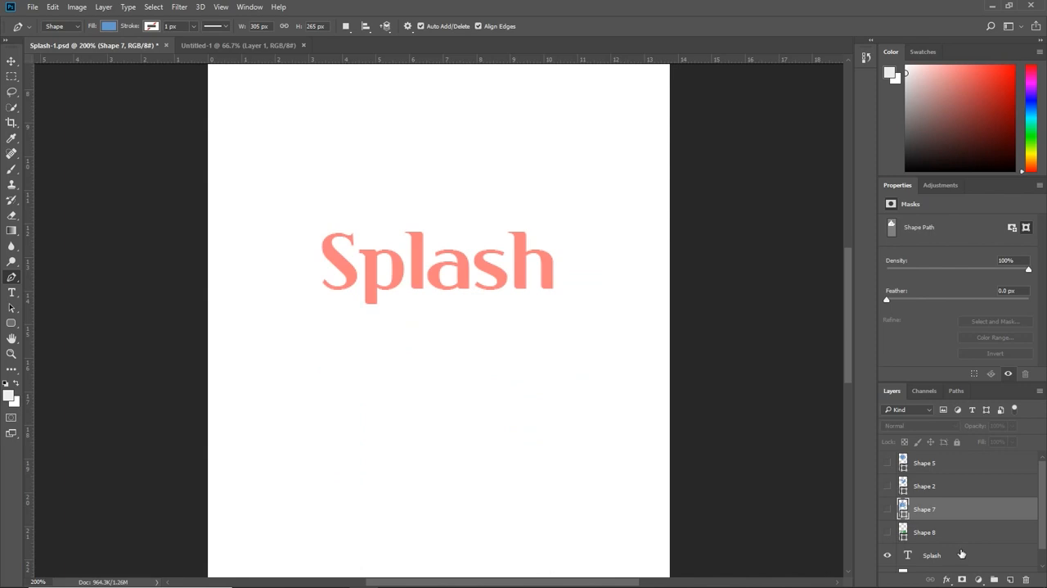
left_click(1009, 579)
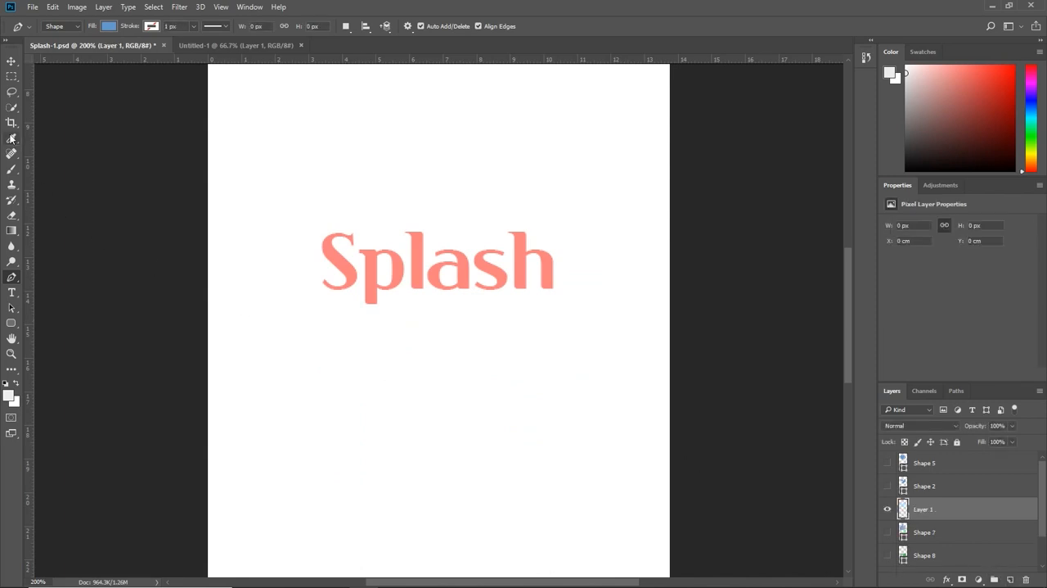
Step: Try a rectangular marquee selection around the lower part of the Splash text and deselect it
left_click(13, 77)
left_click(13, 78)
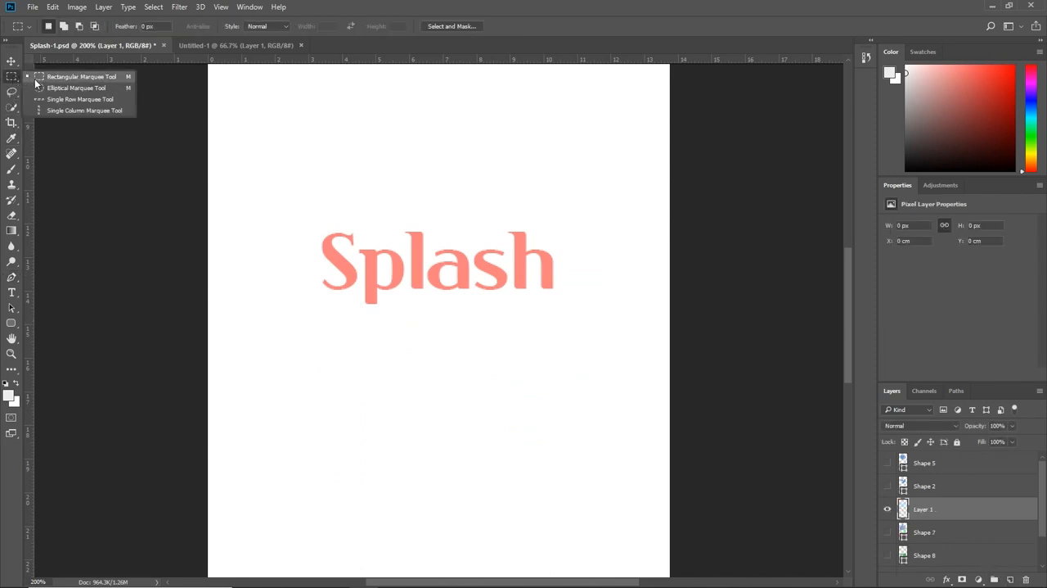
left_click(39, 77)
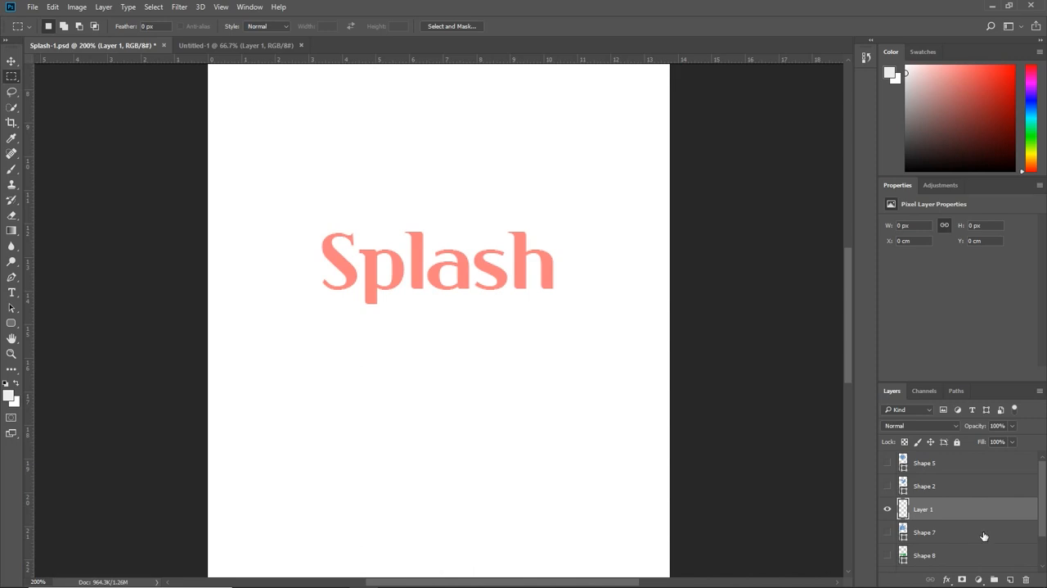
left_click(887, 555)
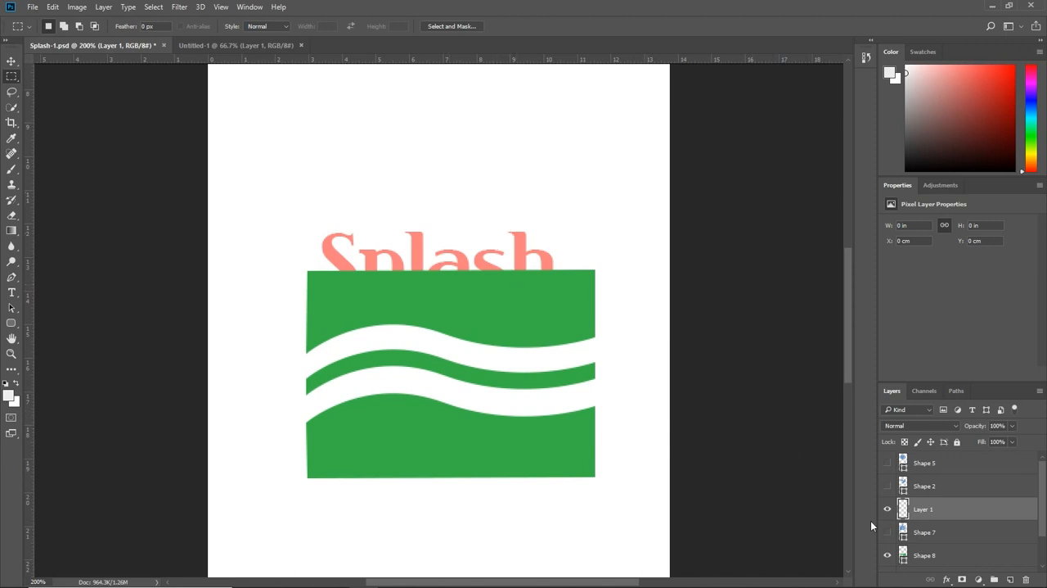
left_click(888, 555)
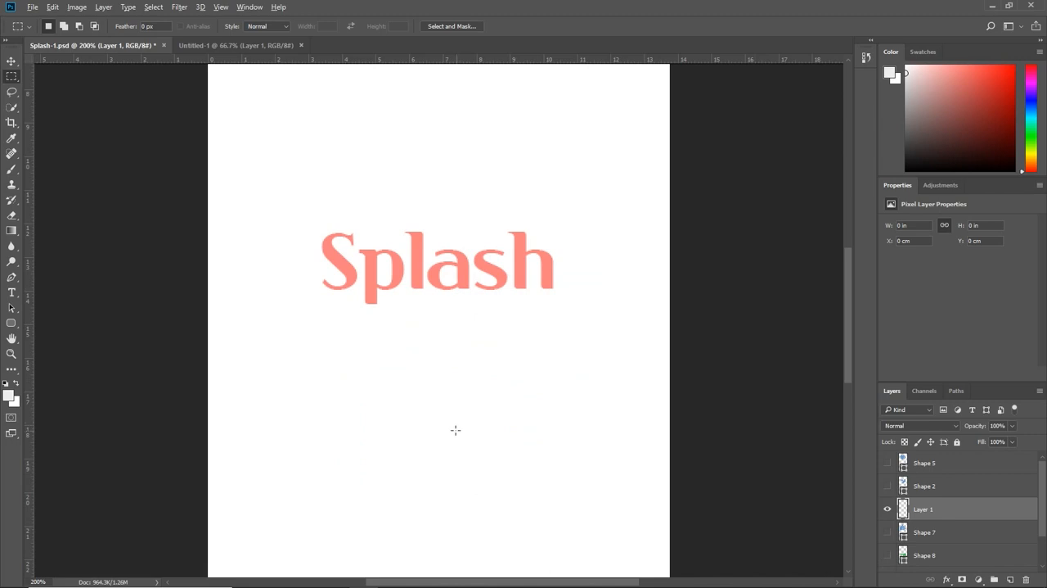
left_click_drag(439, 419, 352, 283)
key("ctrl+d")
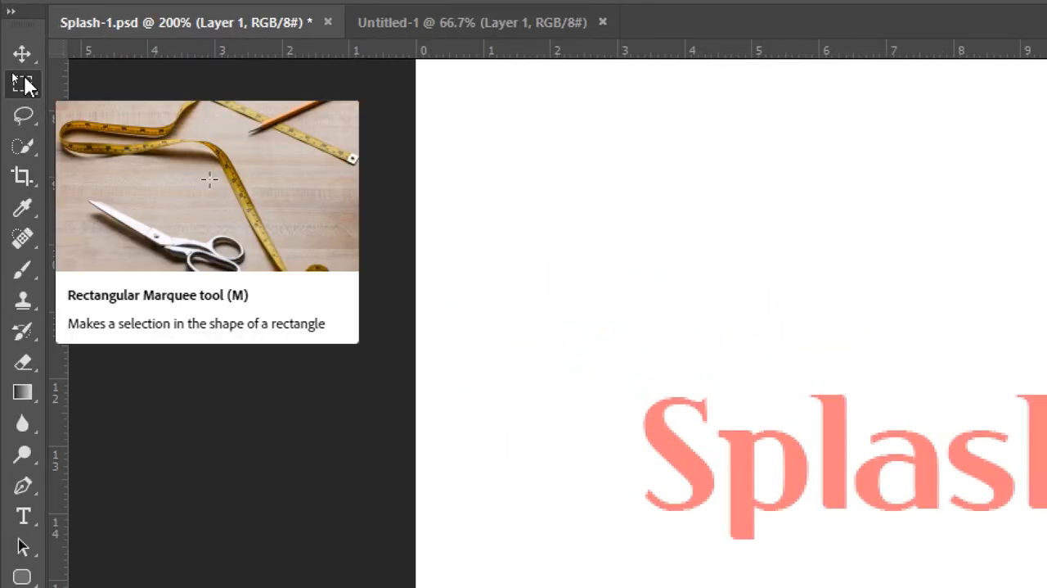
Step: Draw a circular selection about 8.33 cm across just below the Splash text with the Elliptical Marquee tool
right_click(12, 77)
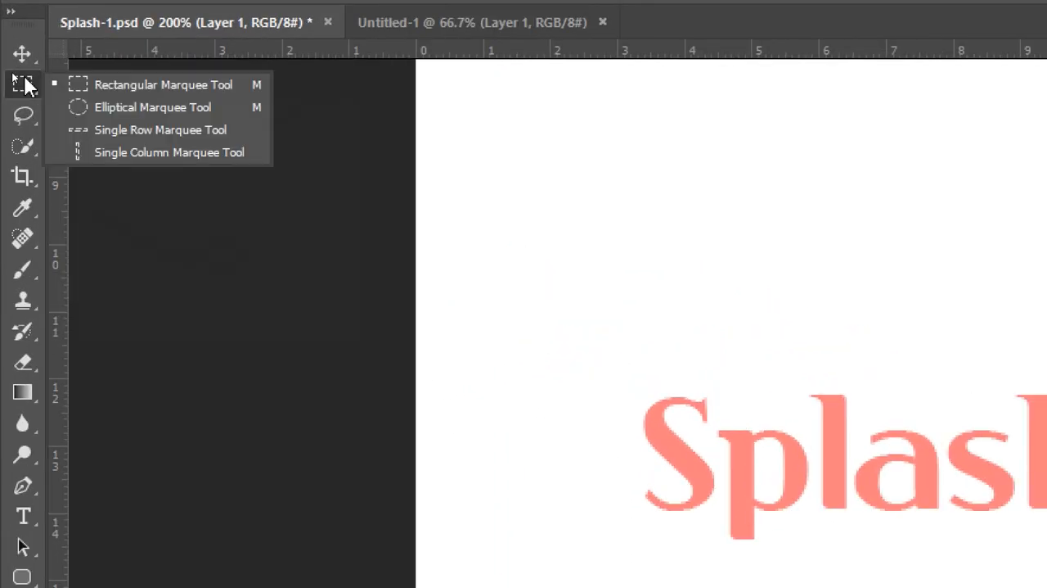
left_click(88, 107)
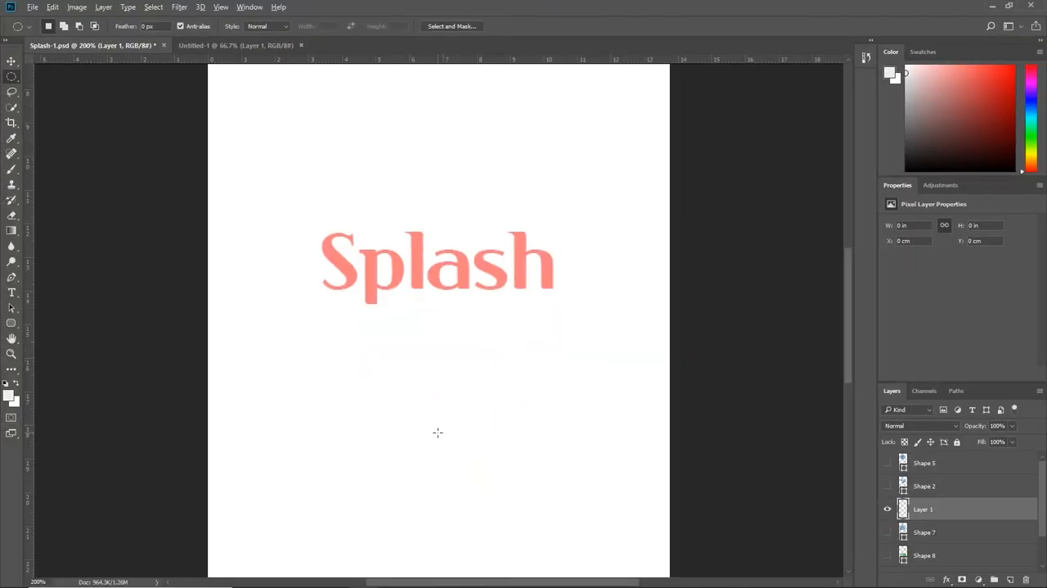
left_click_drag(437, 432, 307, 283)
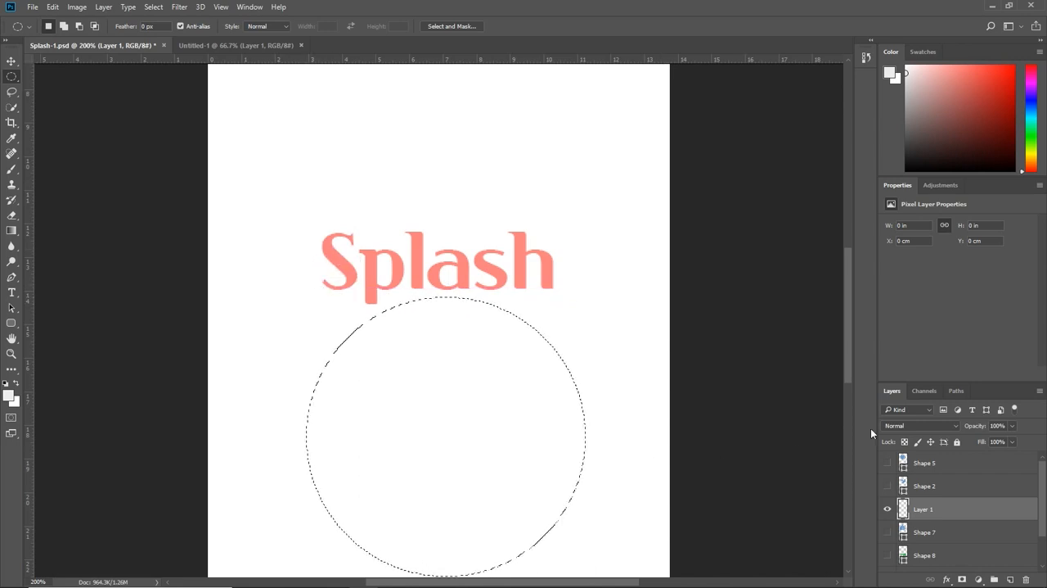
Step: Set the foreground colour to a bright purple, fill the circular selection with it and deselect
left_click(1000, 90)
left_click(1029, 112)
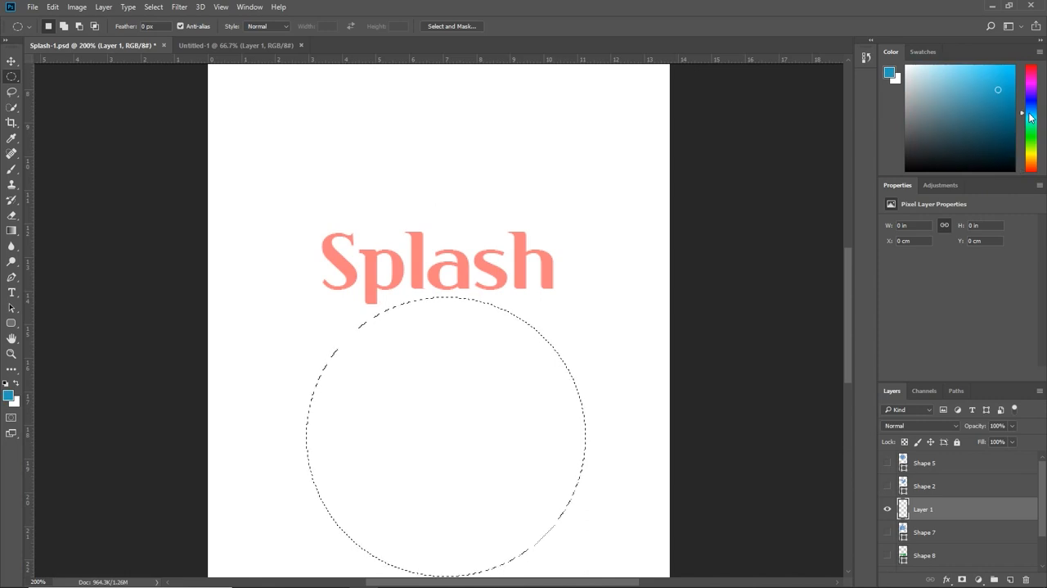
left_click(1030, 105)
left_click(1032, 88)
left_click(997, 75)
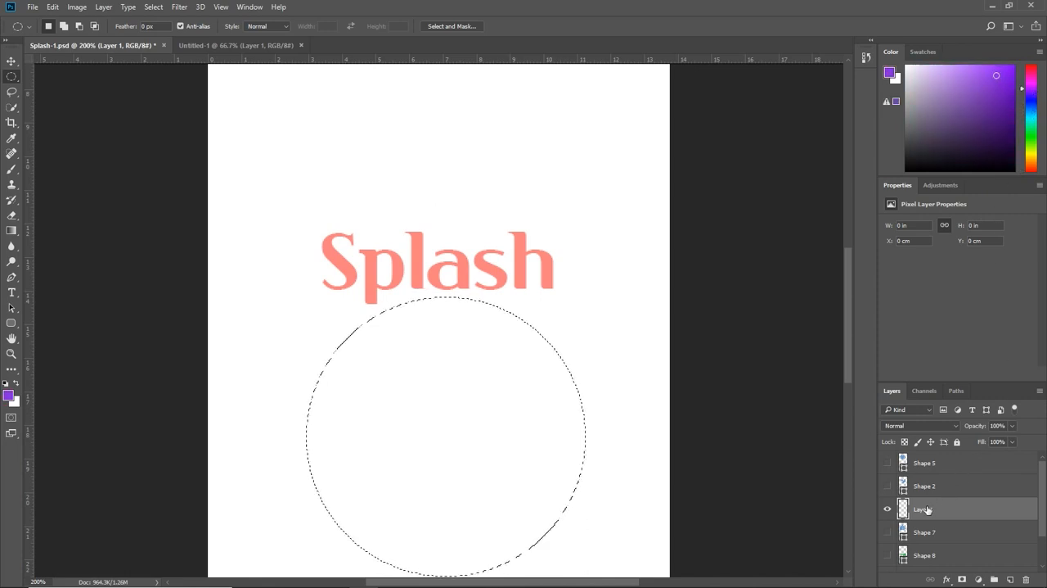
key("alt+BackSpace")
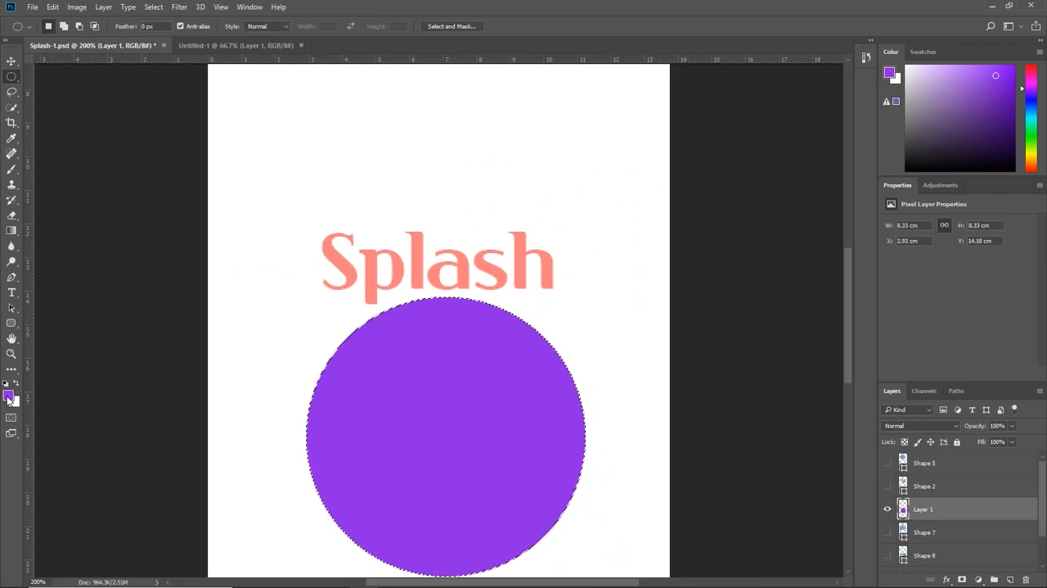
key("ctrl+d")
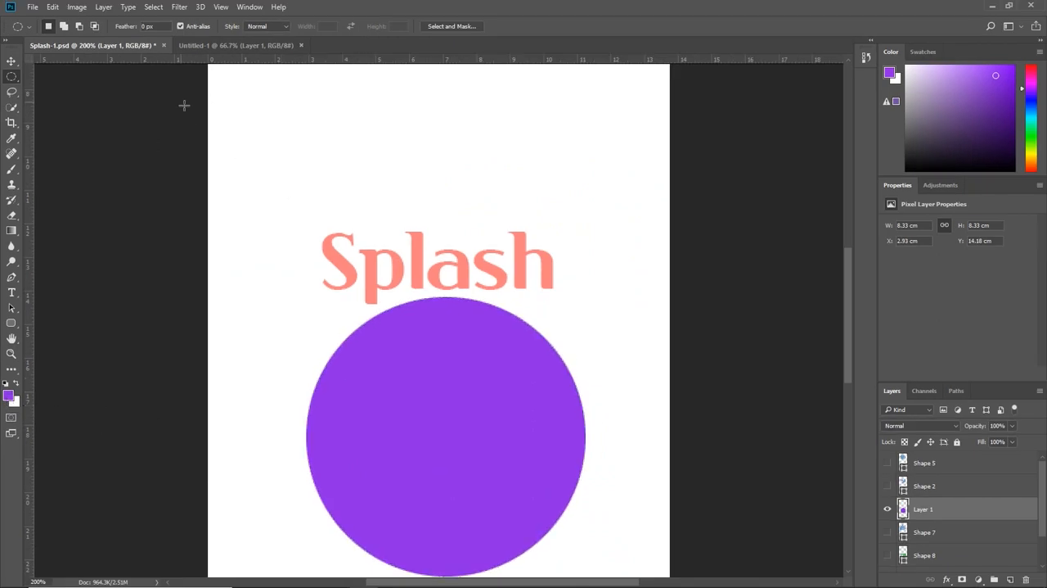
Step: Duplicate the purple circle's layer and switch the toolbox to its two-column layout
left_click(12, 61)
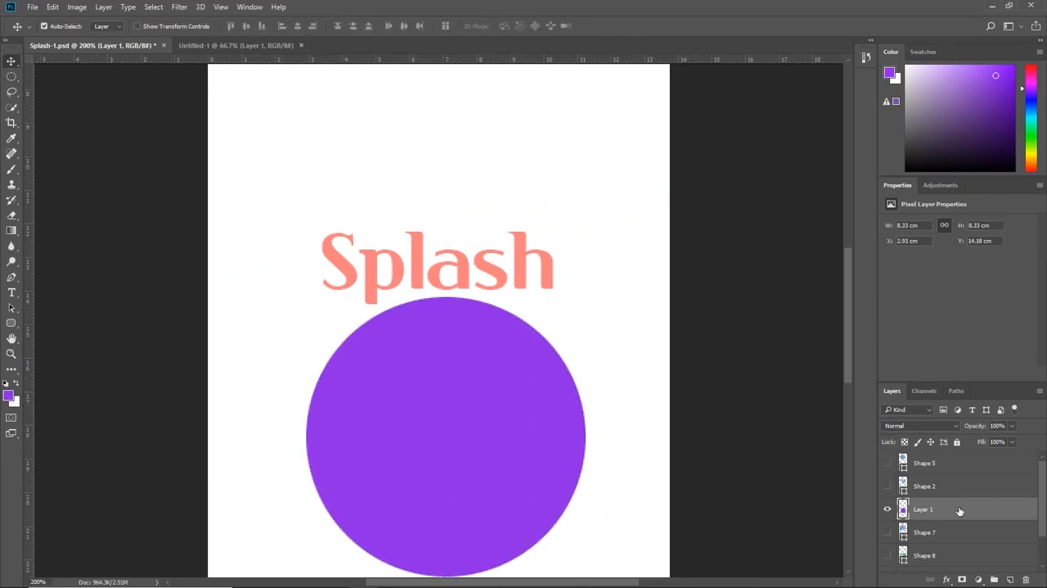
key("ctrl+j")
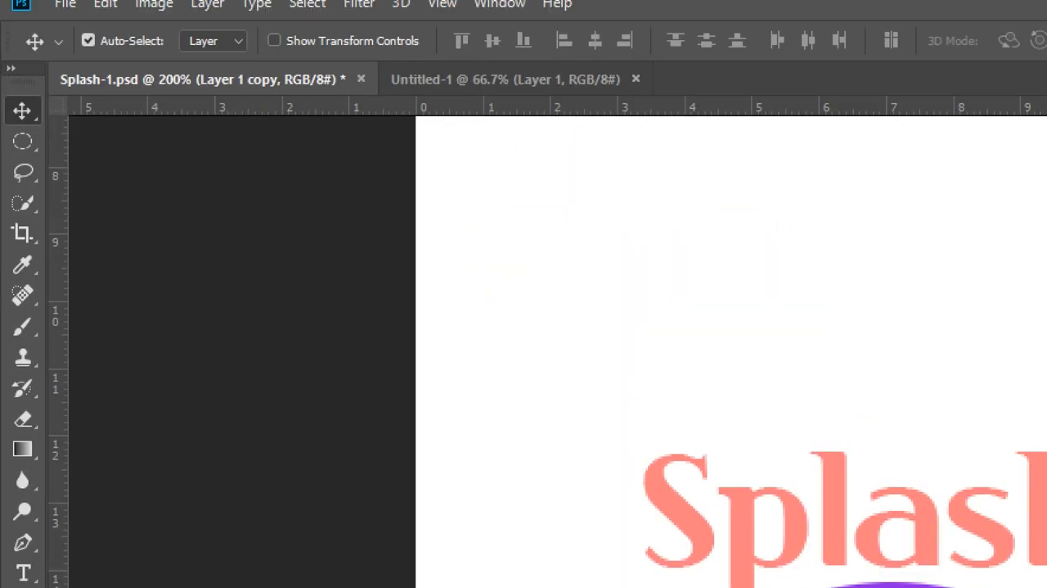
left_click(11, 68)
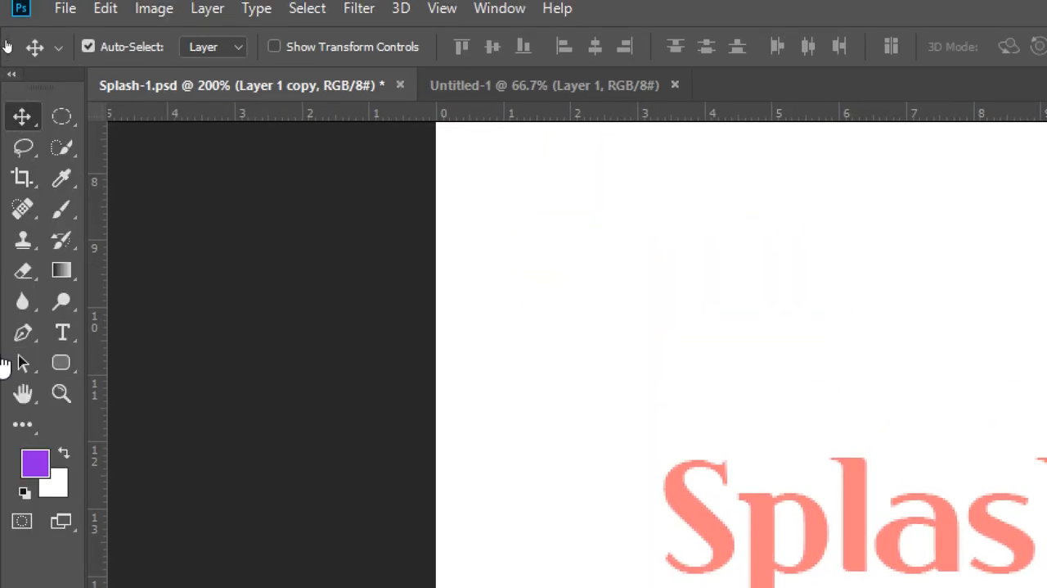
Step: Choose the standard Eraser tool and give it the Hard Round brush at 13 px size and 100% hardness
left_click(26, 277)
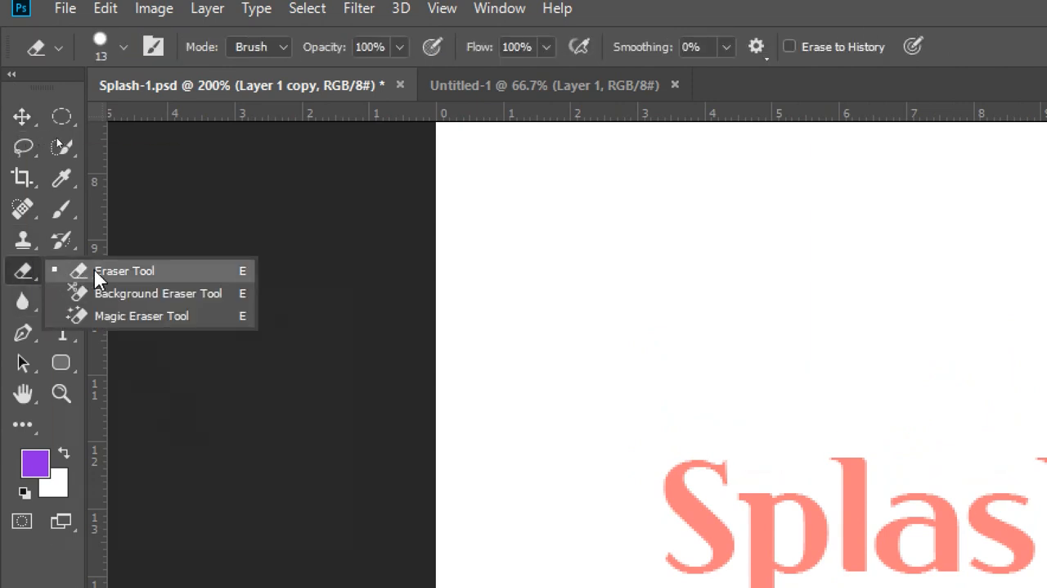
left_click(126, 270)
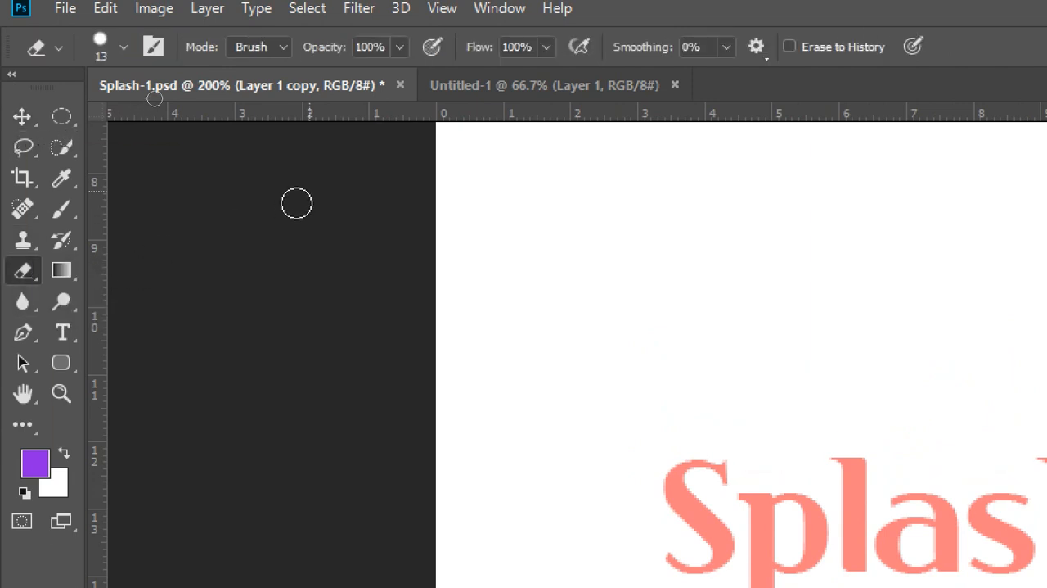
left_click(124, 46)
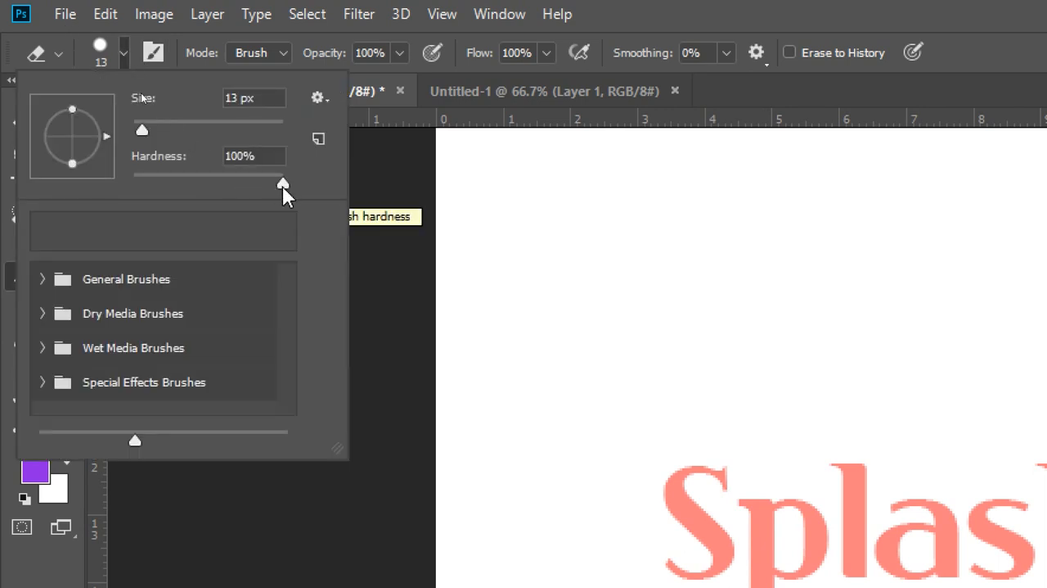
left_click(42, 281)
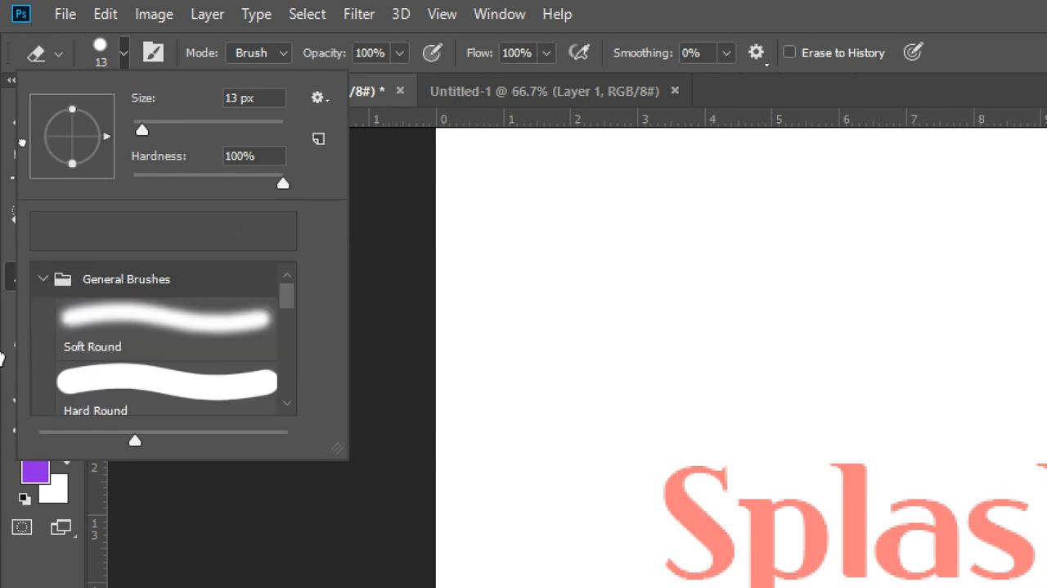
left_click(105, 393)
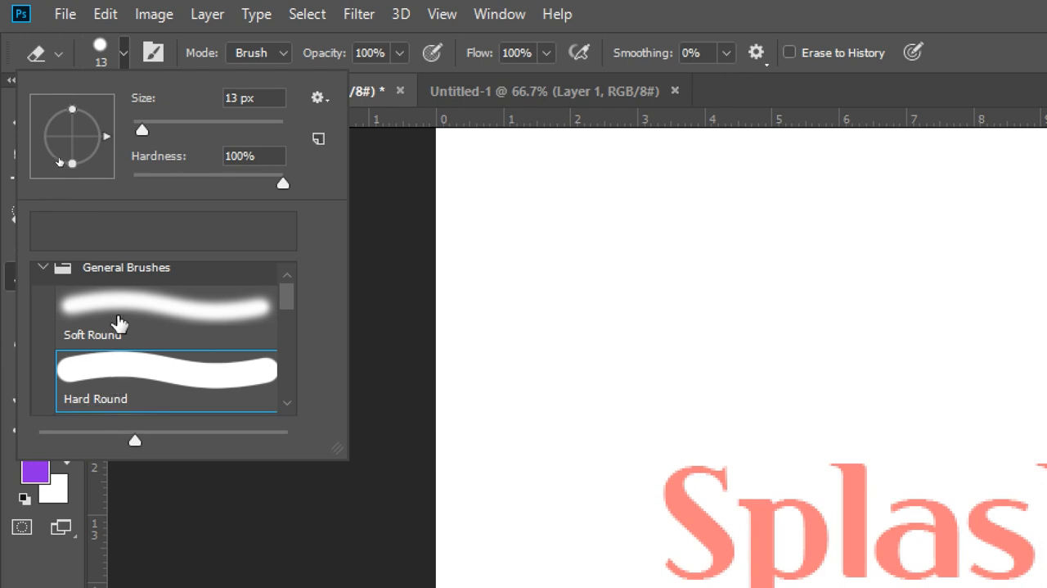
left_click(636, 4)
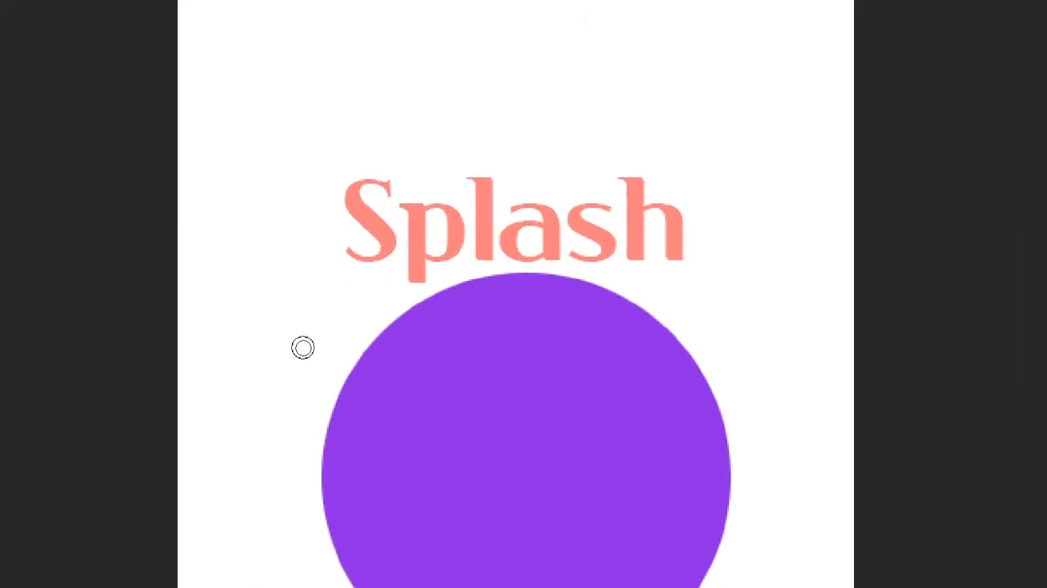
scroll(302, 347, "up", 3)
right_click(301, 347, "alt")
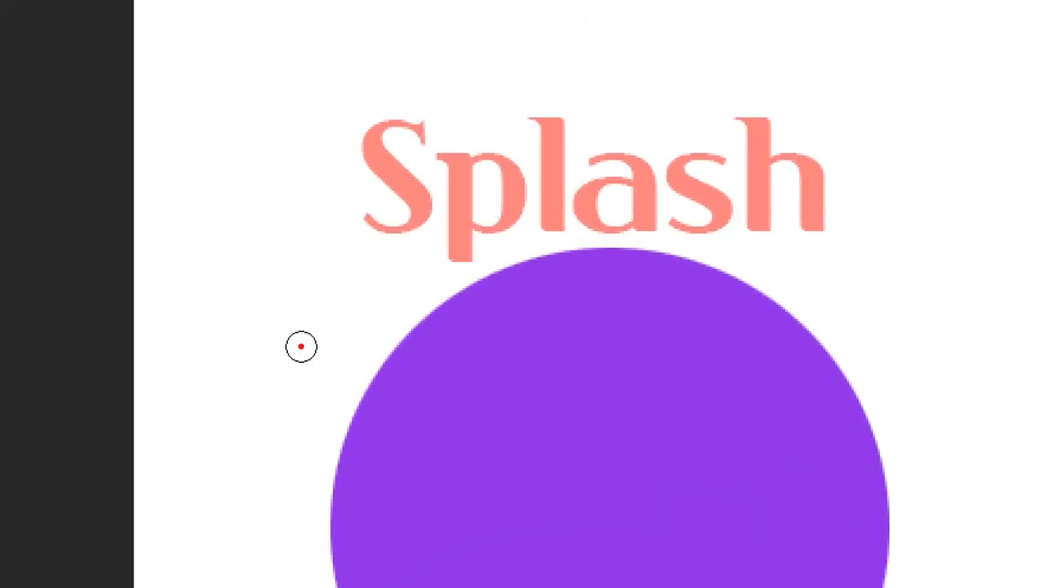
left_click_drag(229, 281, 228, 313)
mouse_move(281, 256)
left_mouse_down()
mouse_move(308, 257)
mouse_move(306, 323)
mouse_move(280, 328)
left_mouse_up()
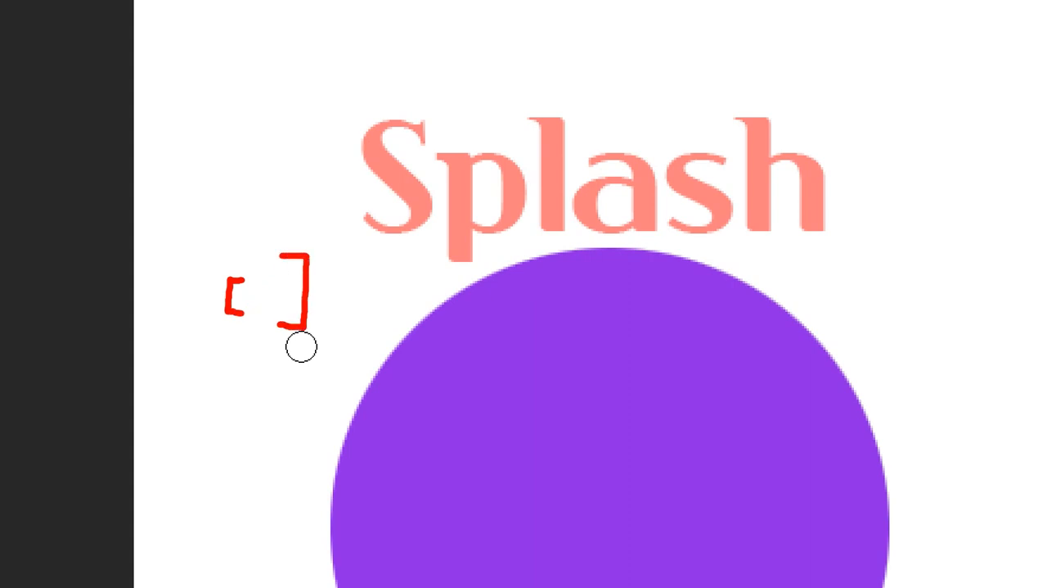
key("Escape")
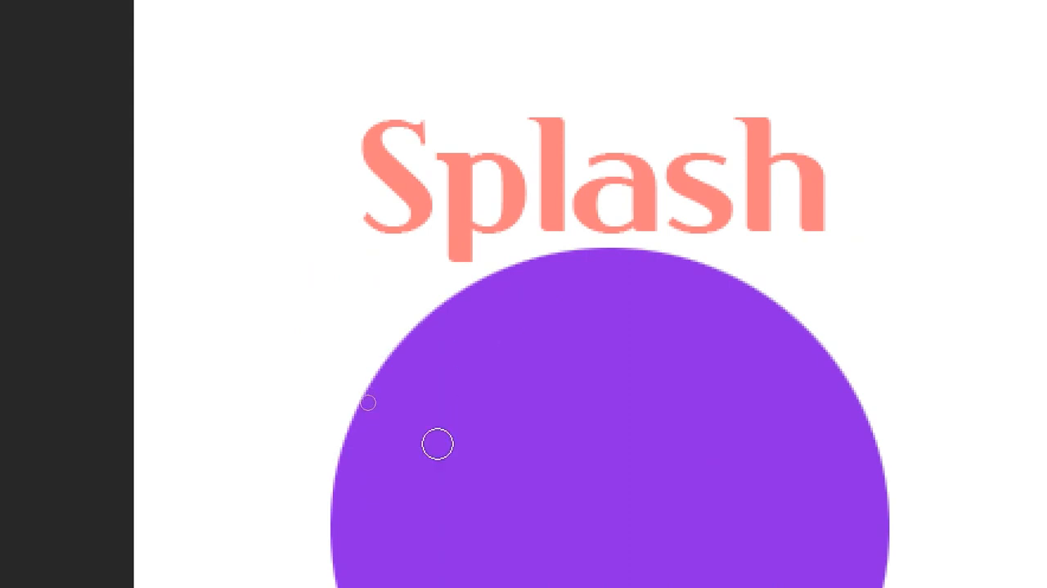
key("ctrl+4")
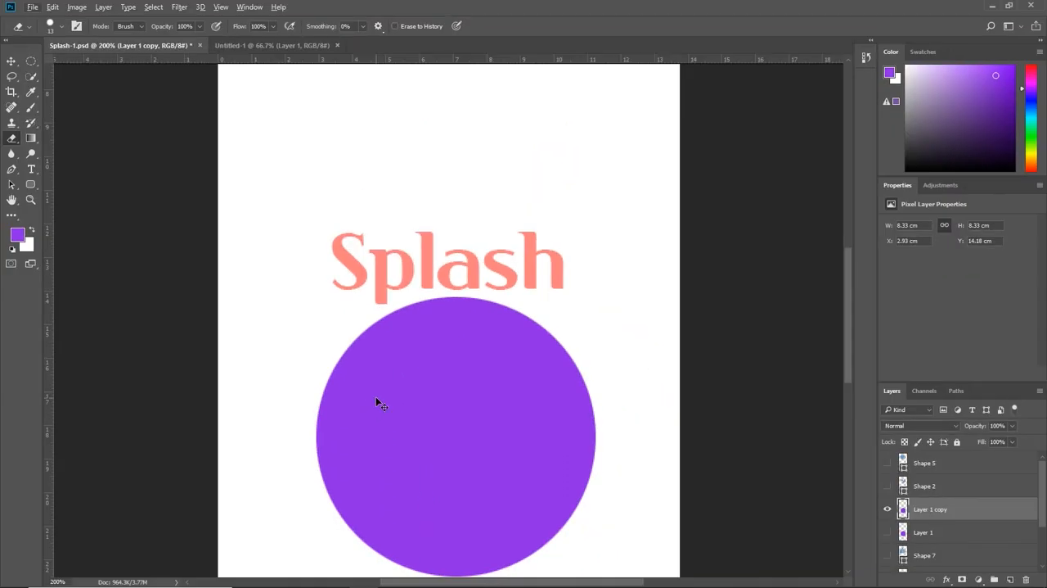
Step: Reduce the Eraser to 8 px and erase six curved bands across the purple circle copy to form basketball-style seams
key("ctrl+plus")
left_click_drag(375, 350, 362, 243)
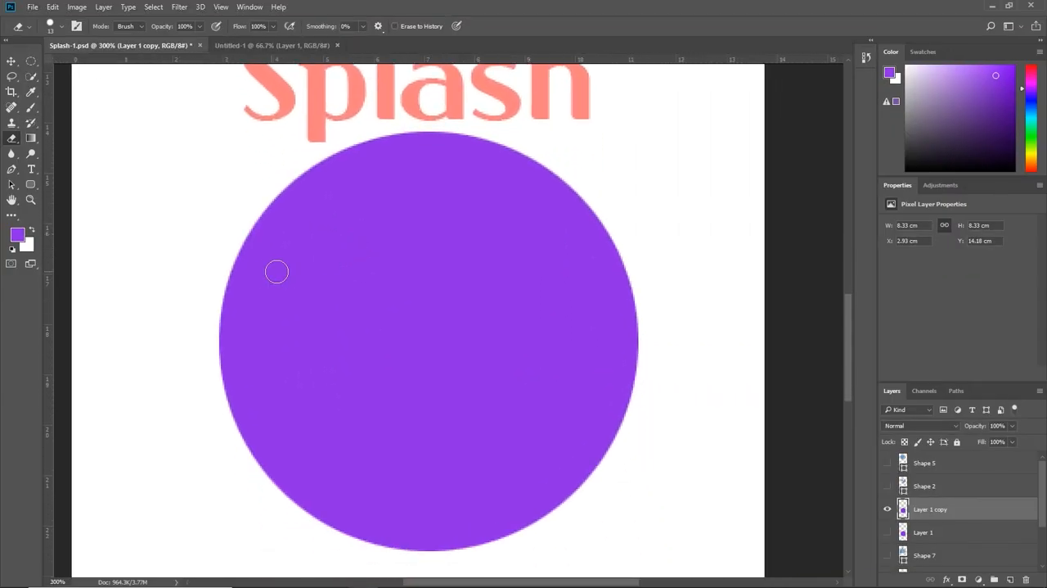
key("bracketleft")
mouse_move(221, 269)
left_mouse_down()
mouse_move(293, 264)
mouse_move(395, 324)
mouse_move(440, 326)
mouse_move(470, 314)
mouse_move(613, 196)
mouse_move(659, 191)
left_mouse_up()
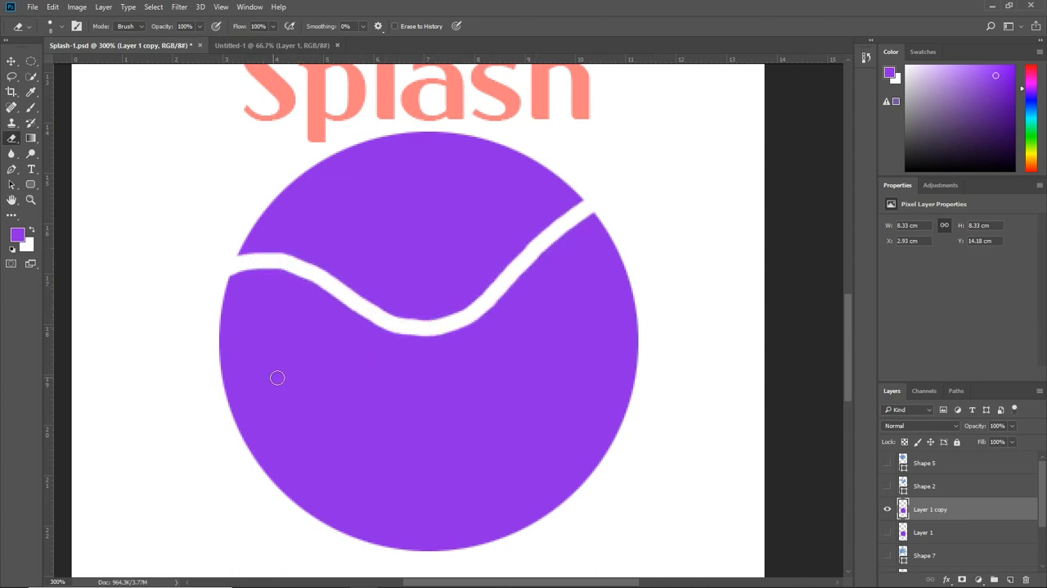
mouse_move(190, 341)
left_mouse_down()
mouse_move(322, 339)
mouse_move(397, 373)
mouse_move(413, 400)
mouse_move(416, 452)
mouse_move(393, 504)
mouse_move(338, 551)
left_mouse_up()
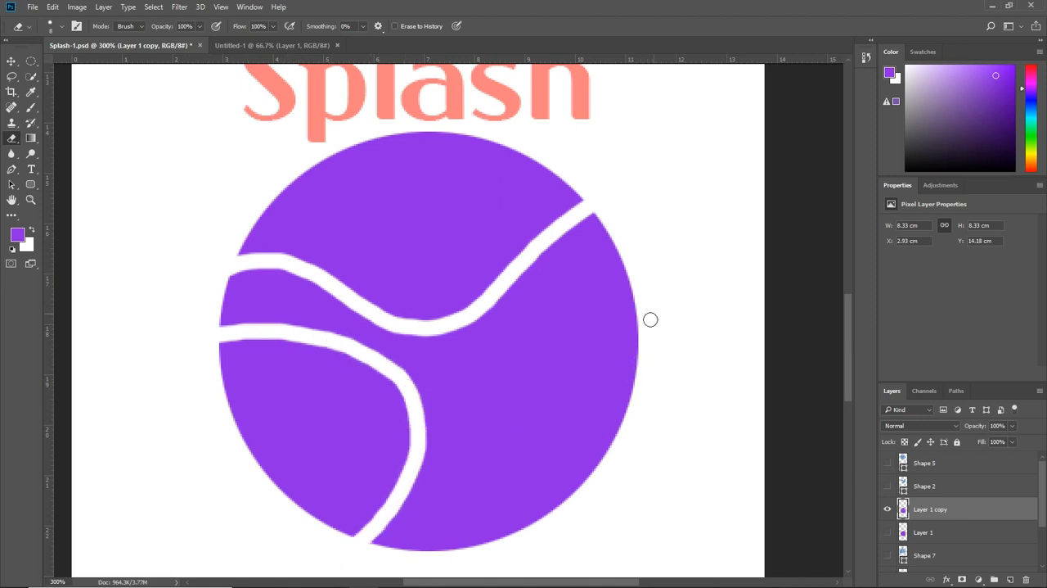
mouse_move(661, 246)
left_mouse_down()
mouse_move(460, 376)
mouse_move(466, 431)
mouse_move(503, 507)
mouse_move(567, 571)
left_mouse_up()
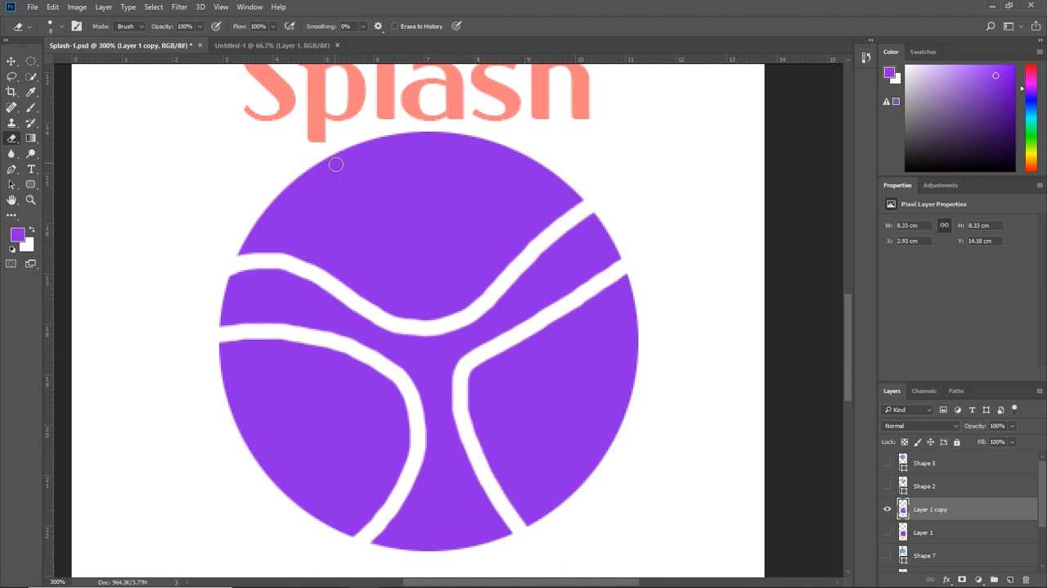
mouse_move(326, 153)
left_mouse_down()
mouse_move(401, 242)
mouse_move(429, 241)
mouse_move(532, 119)
left_mouse_up()
mouse_move(676, 350)
left_mouse_down()
mouse_move(556, 390)
mouse_move(547, 424)
mouse_move(559, 473)
mouse_move(585, 513)
left_mouse_up()
mouse_move(210, 402)
left_mouse_down()
mouse_move(311, 428)
mouse_move(285, 520)
left_mouse_up()
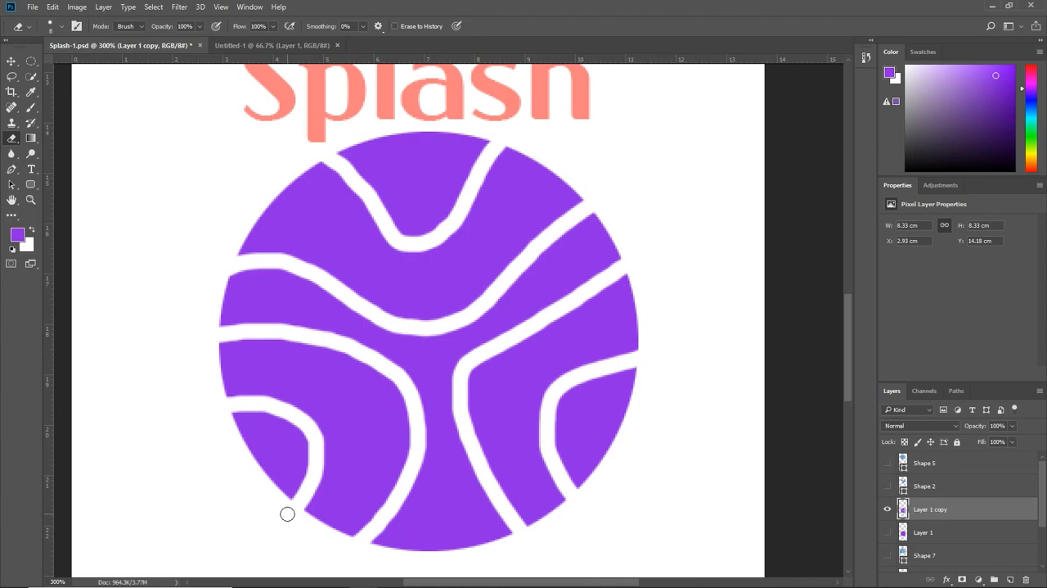
Step: Check the Eraser's Hard Round preset and its size and hardness settings
left_click(57, 26)
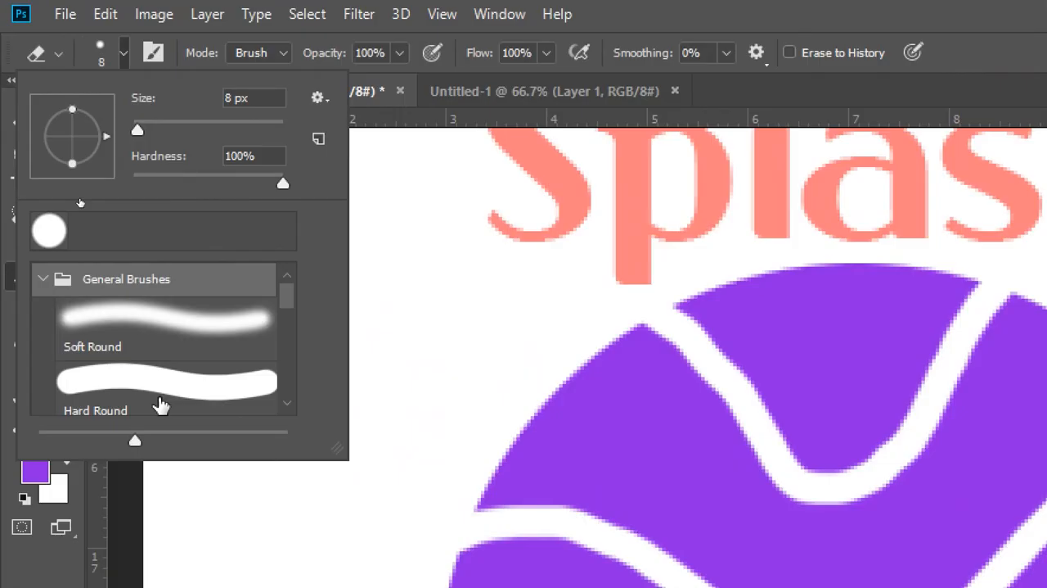
left_click(158, 397)
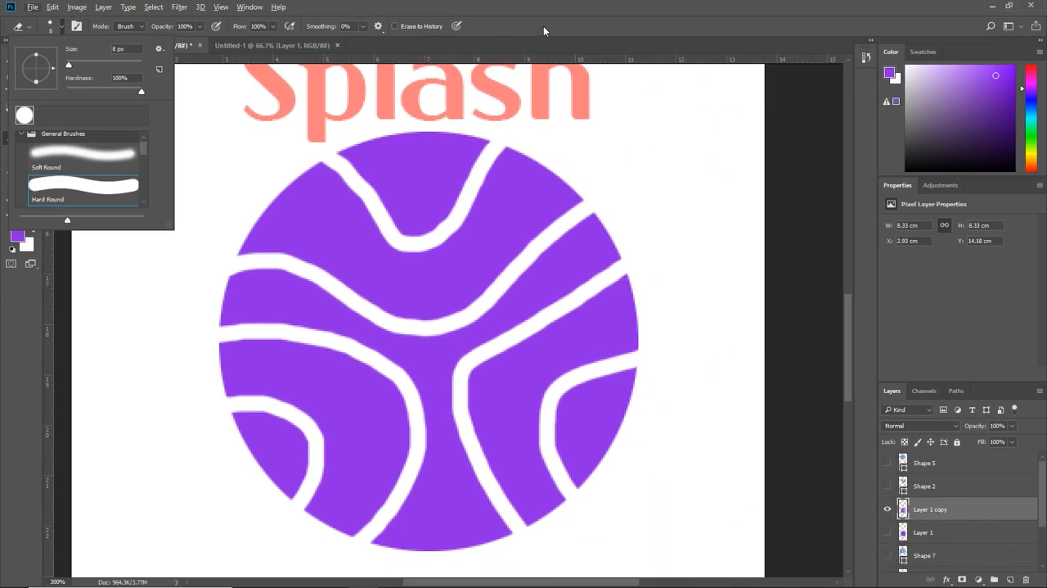
left_click(562, 10)
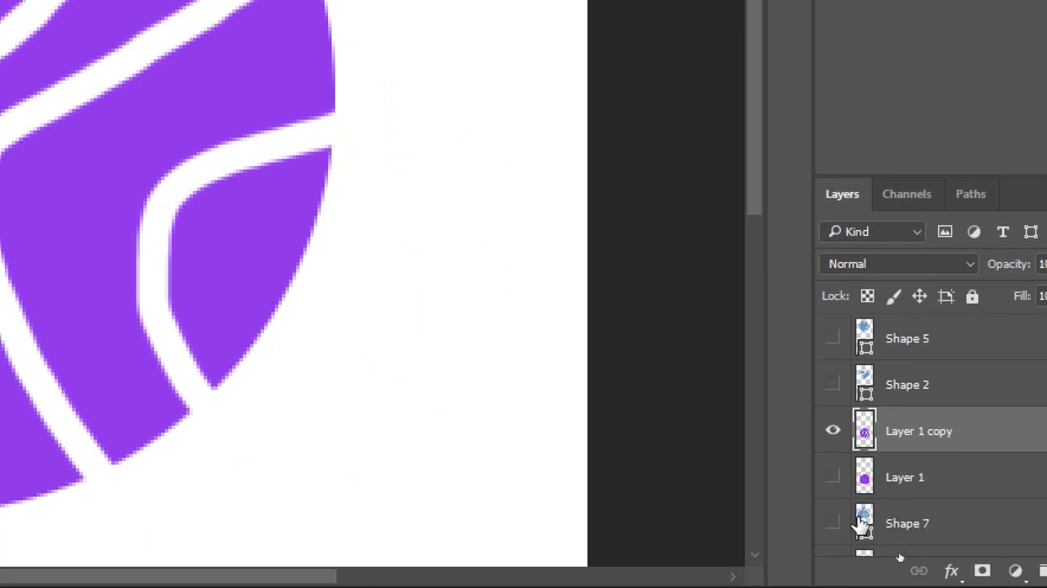
Step: Load Layer 1 copy's pixels as a selection, float the Paths panel and convert the selection into a work path
left_click(864, 432, "ctrl")
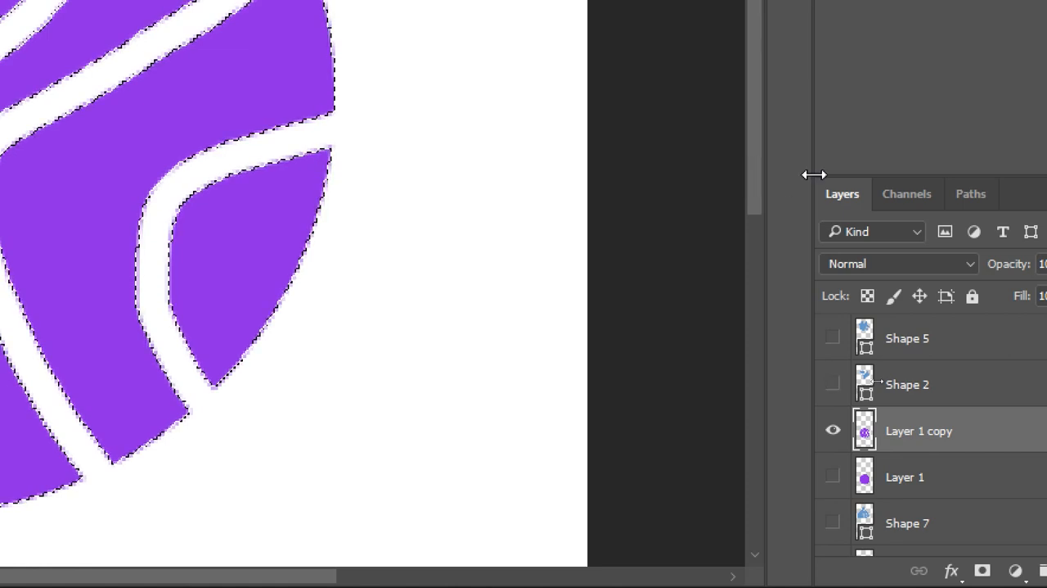
left_click(918, 197)
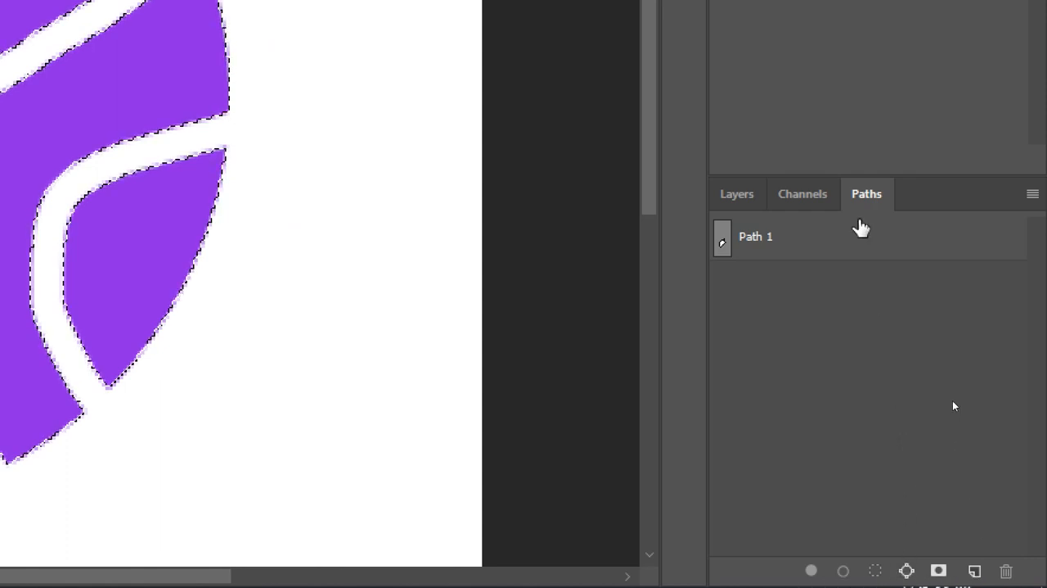
left_click_drag(864, 197, 304, 57)
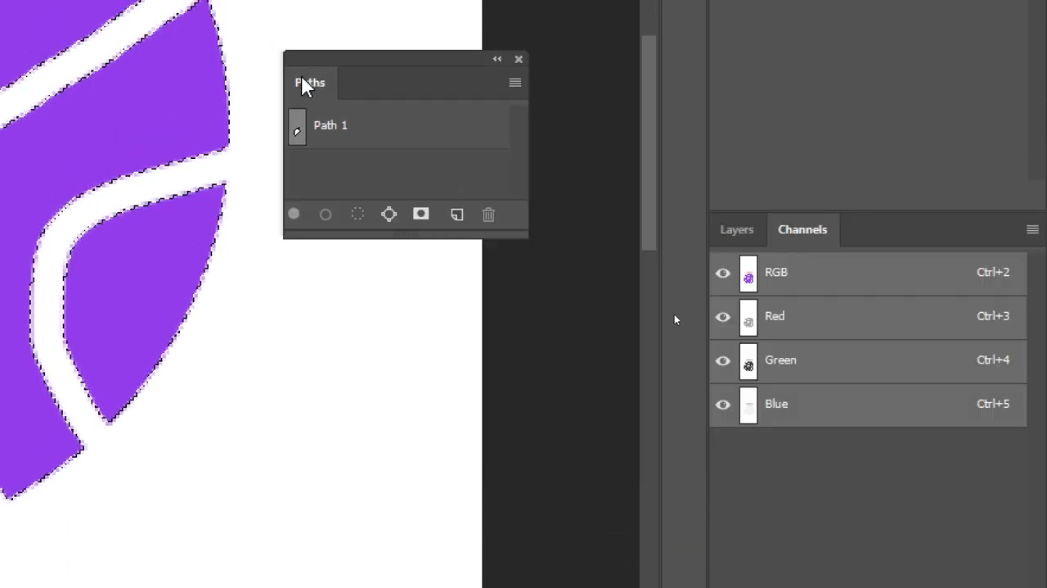
left_click(389, 215)
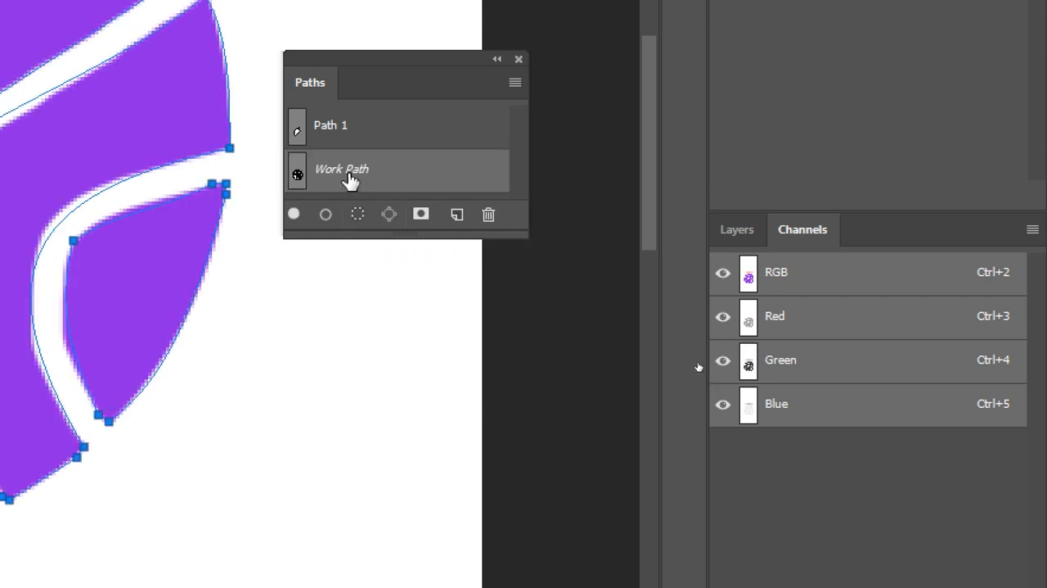
Step: Save the work path under the name 농구공
left_click_drag(350, 180, 457, 214)
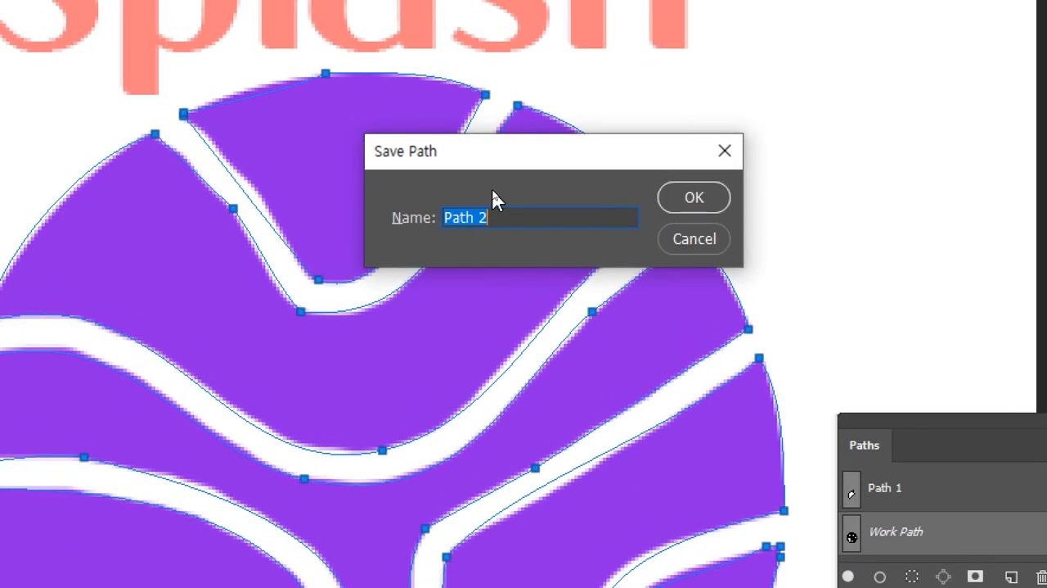
type("sh")
key("BackSpace")
key("BackSpace")
type("ㄴ")
key("Menu")
type("ㅗㅁ")
key("BackSpace")
key("BackSpace")
key("BackSpace")
type("노")
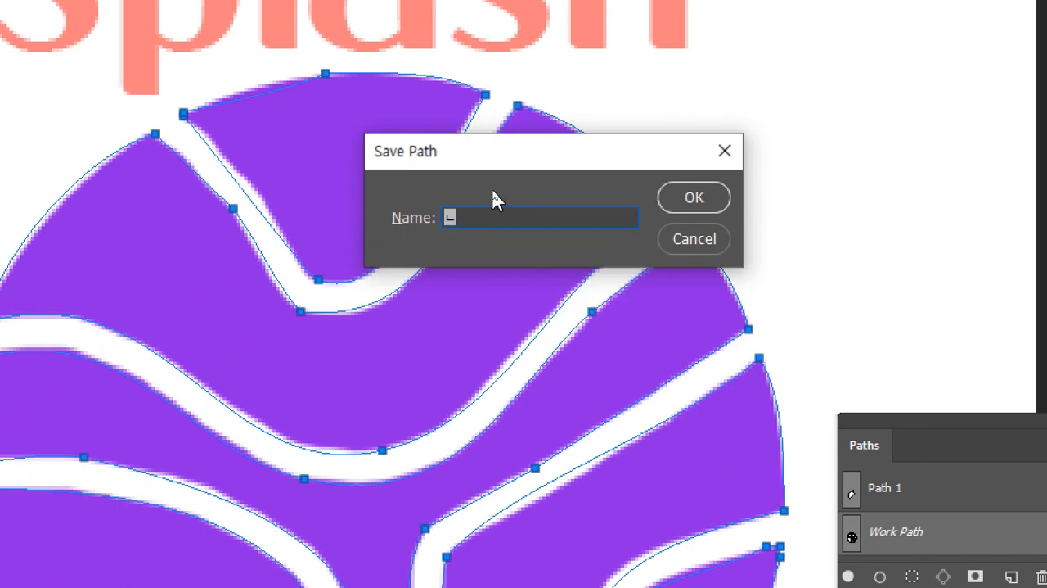
type("ㅇ구공")
key("Return")
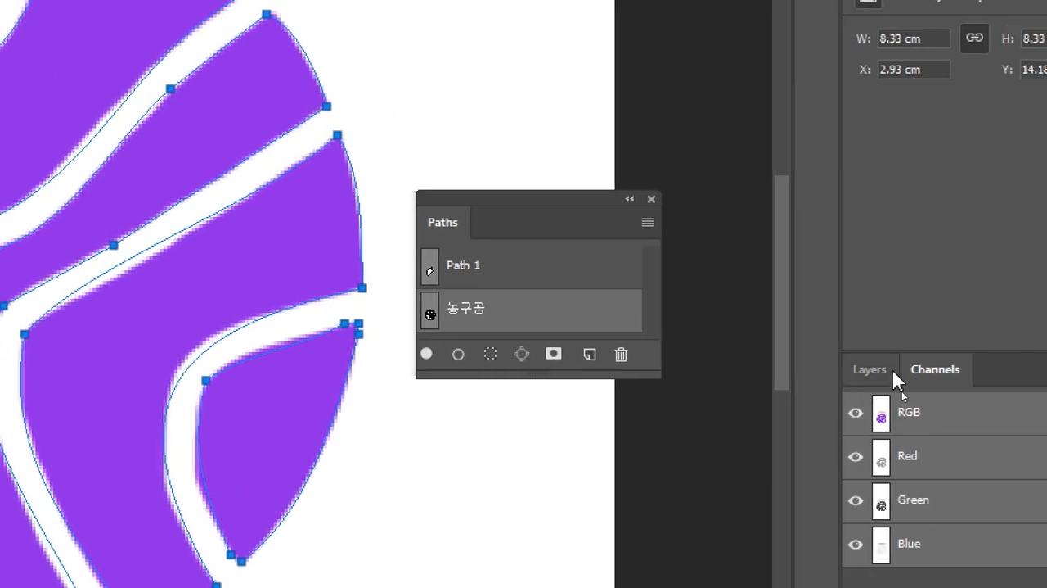
Step: Hide Layer 1 copy and round the inner curve of the path's small lower-right piece with the Direct Selection tool
left_click(983, 395)
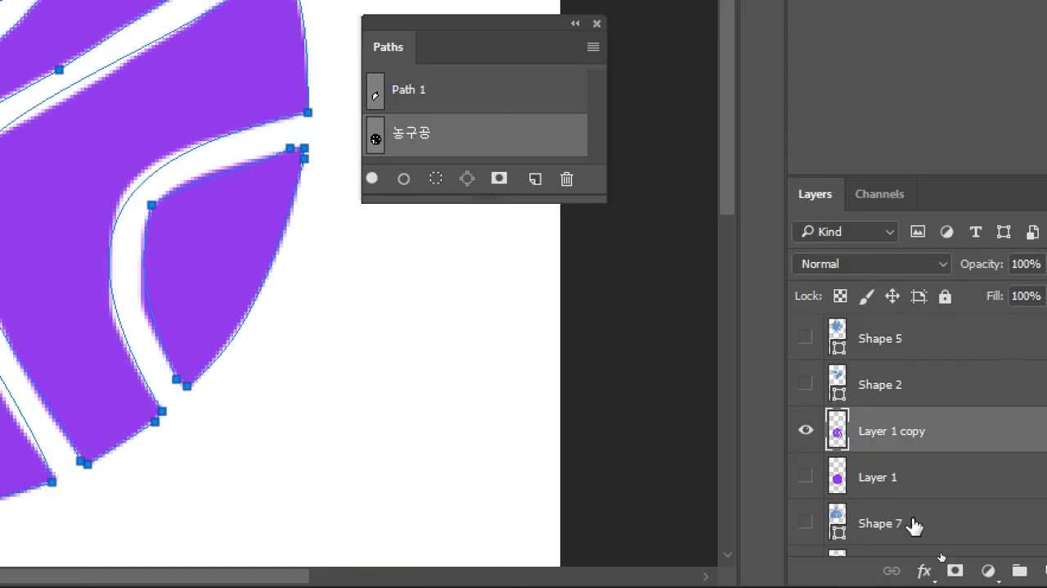
left_click(806, 430)
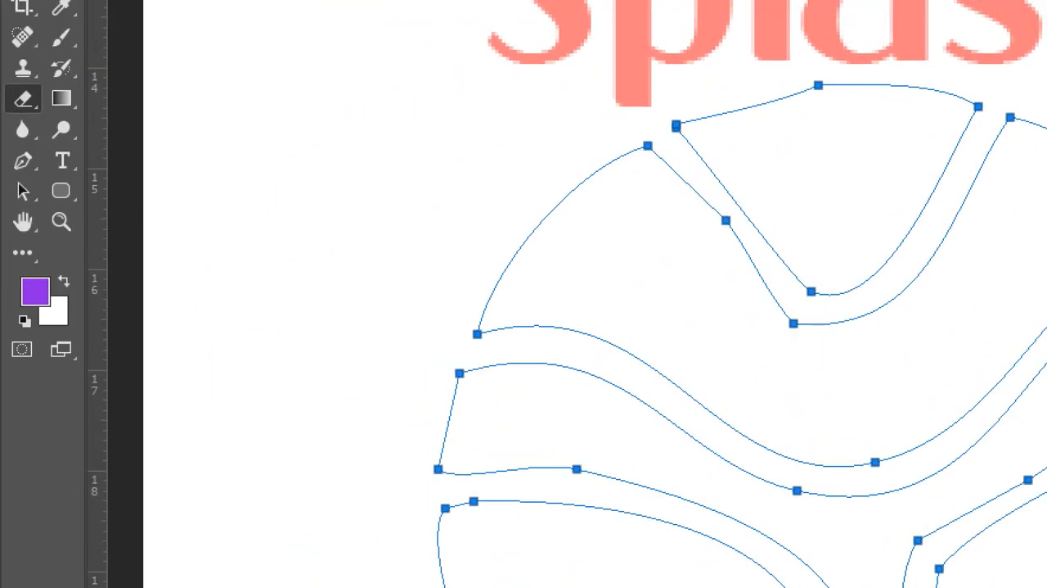
mouse_move(26, 194)
left_mouse_down()
mouse_move(103, 224)
mouse_move(109, 217)
left_mouse_up()
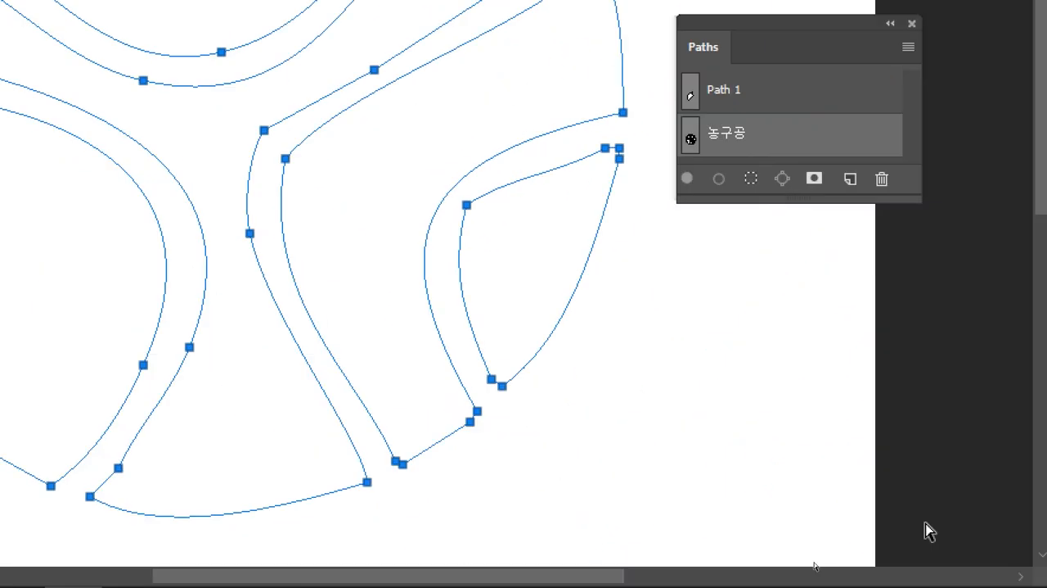
left_click_drag(367, 232, 371, 157)
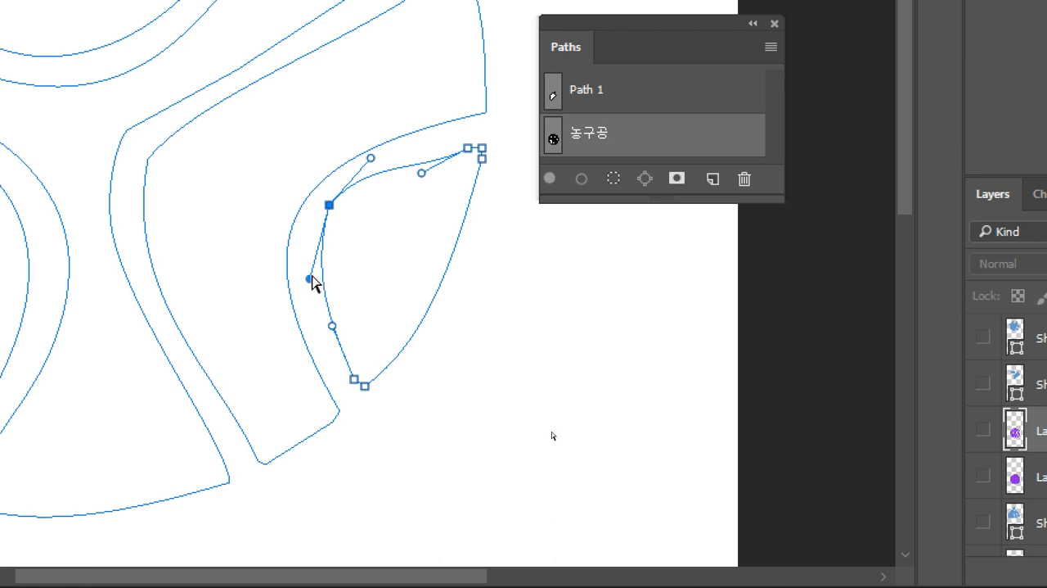
left_click_drag(310, 279, 298, 283)
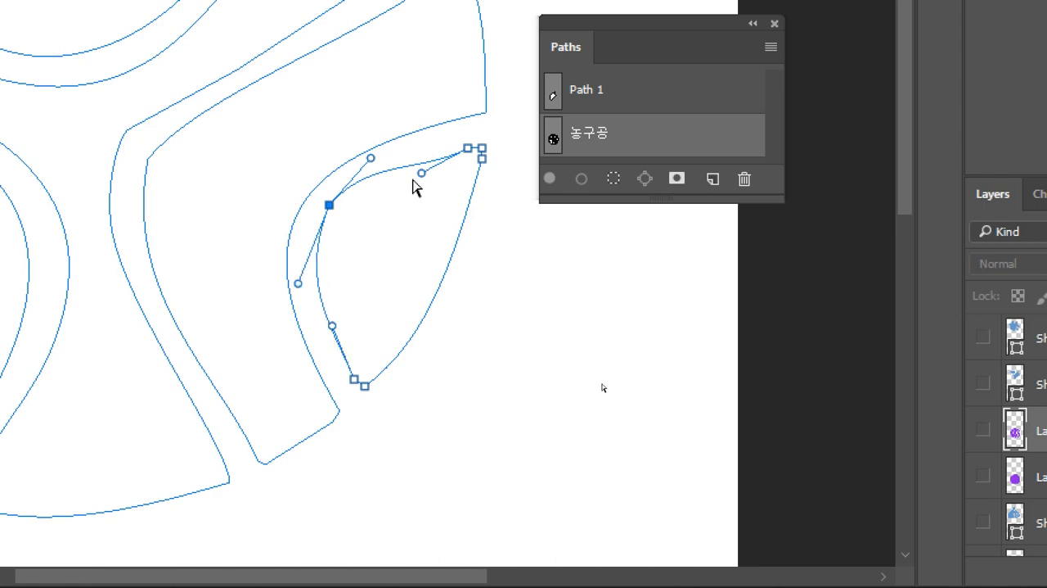
left_click_drag(421, 174, 405, 165)
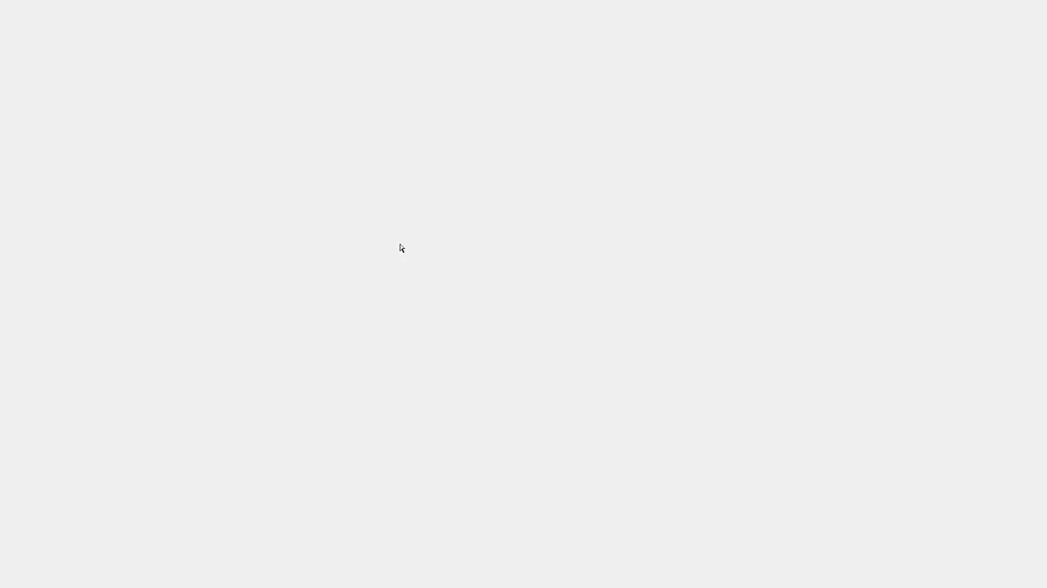
Step: Adjust the anchor points and handles along the upper V-shaped edge of the ball path to smooth its left side
mouse_move(399, 243)
left_mouse_down()
mouse_move(386, 248)
mouse_move(387, 272)
mouse_move(416, 252)
left_mouse_up()
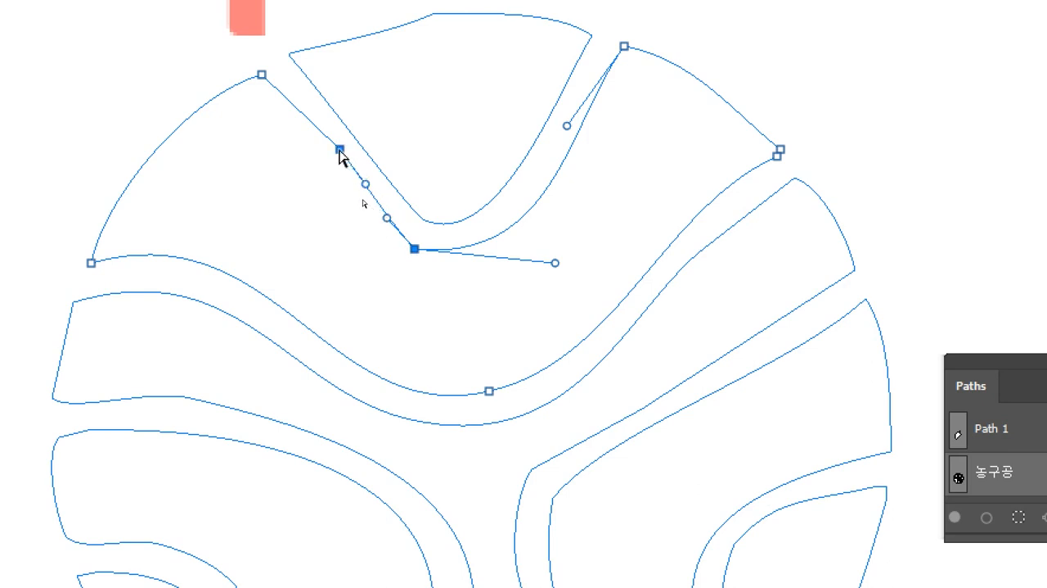
left_click_drag(341, 150, 330, 151)
left_click_drag(388, 219, 379, 220)
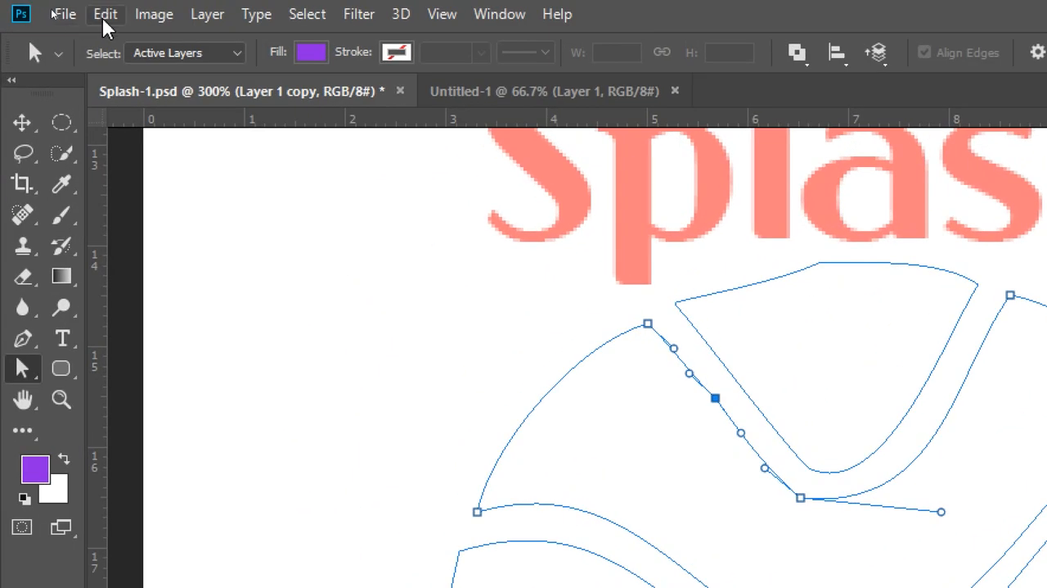
Step: Define the ball path as a custom shape named Shape 1
left_click(105, 16)
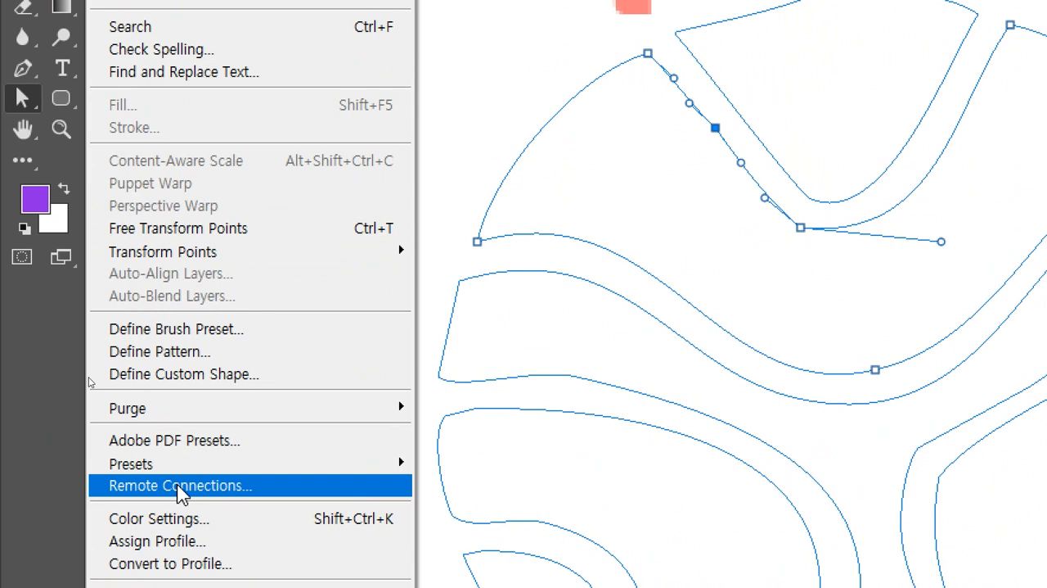
left_click(254, 388)
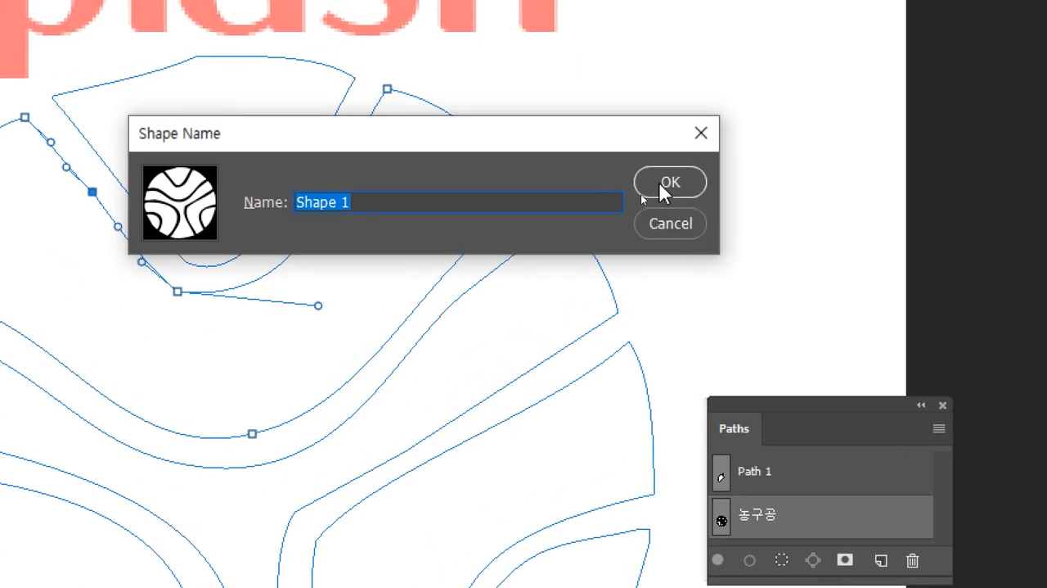
left_click(660, 184)
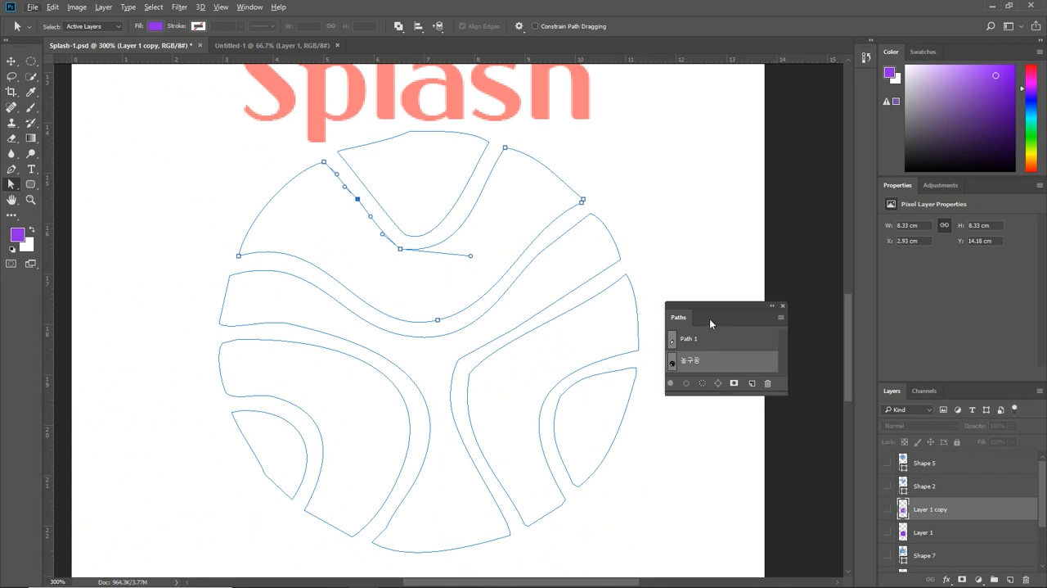
Step: Dock the Paths panel back beside Layers and Channels, deselect the 농구공 path and return to the bottom of the layer list
left_click_drag(710, 322, 967, 410)
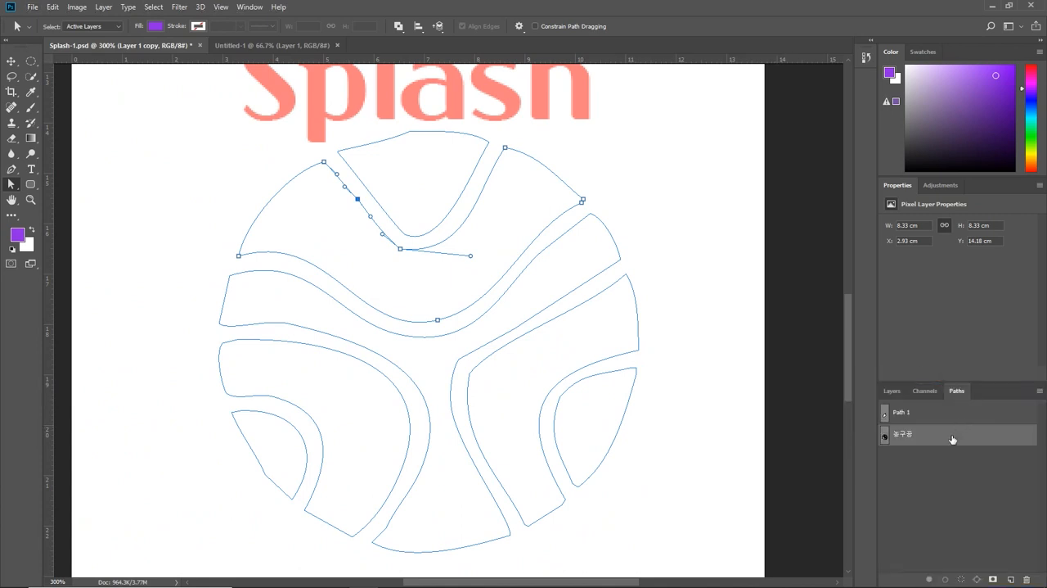
left_click(894, 392)
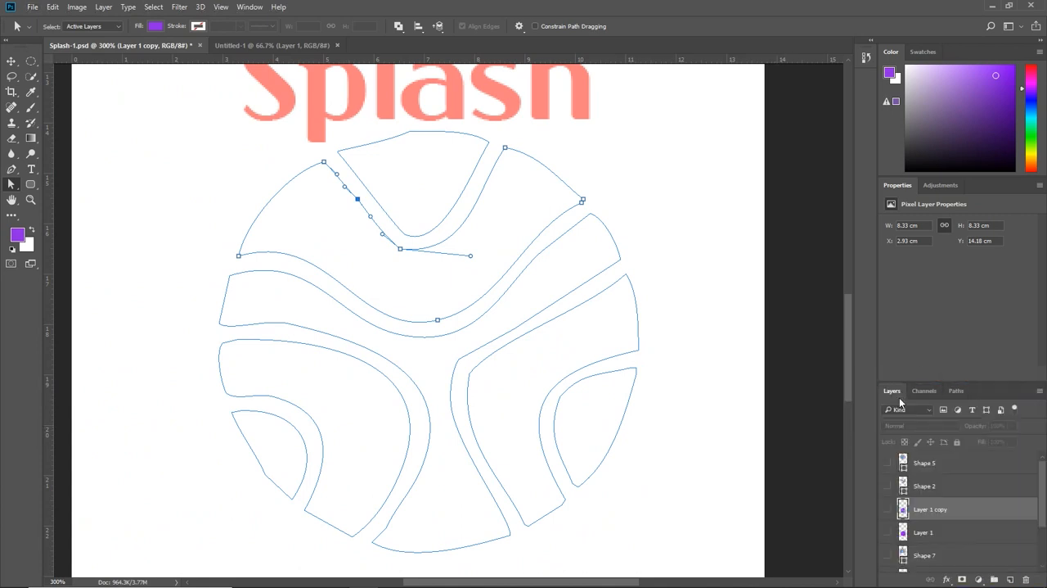
left_click(956, 391)
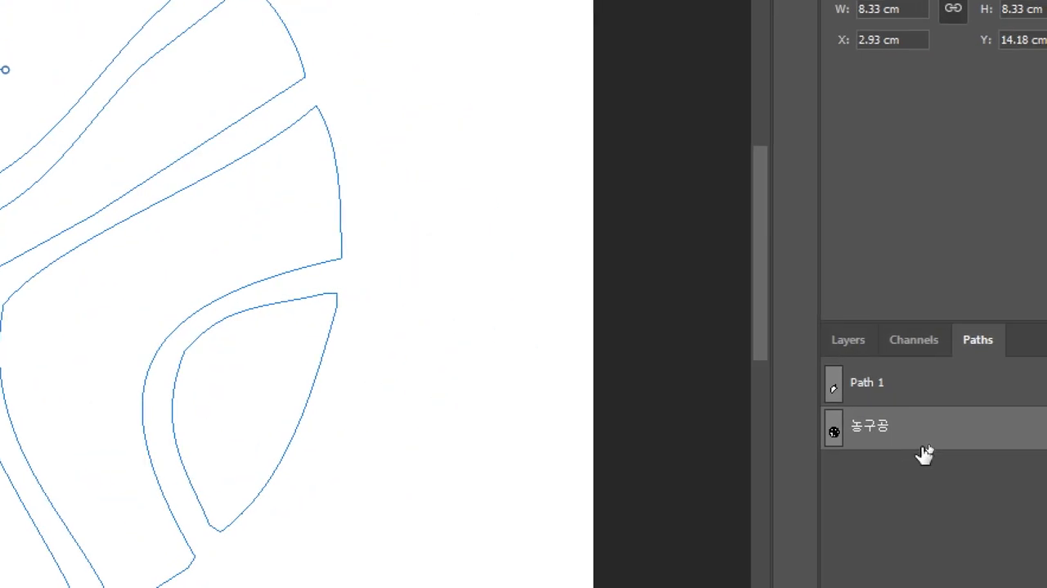
left_click(928, 479)
left_click(849, 349)
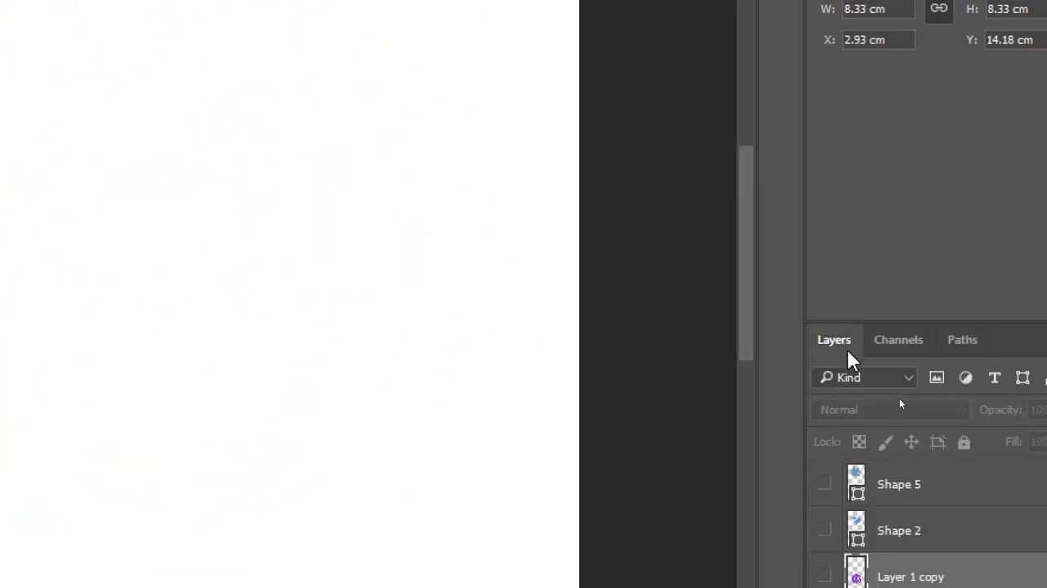
scroll(904, 538, "down", 3)
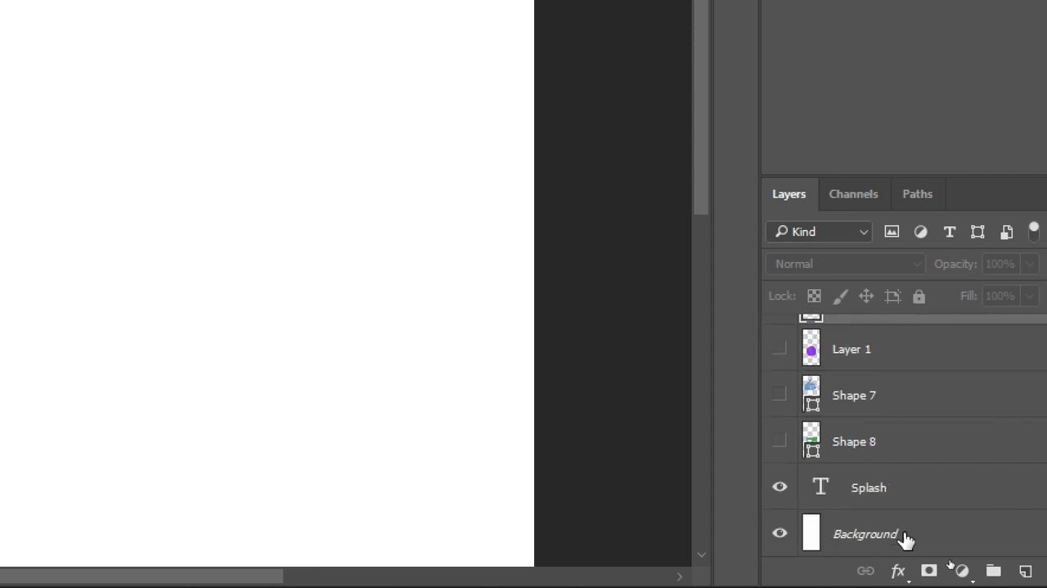
Step: Draw the saved basketball custom shape above the Splash text on a layer over the text, about 167 by 168 px
left_click(905, 498)
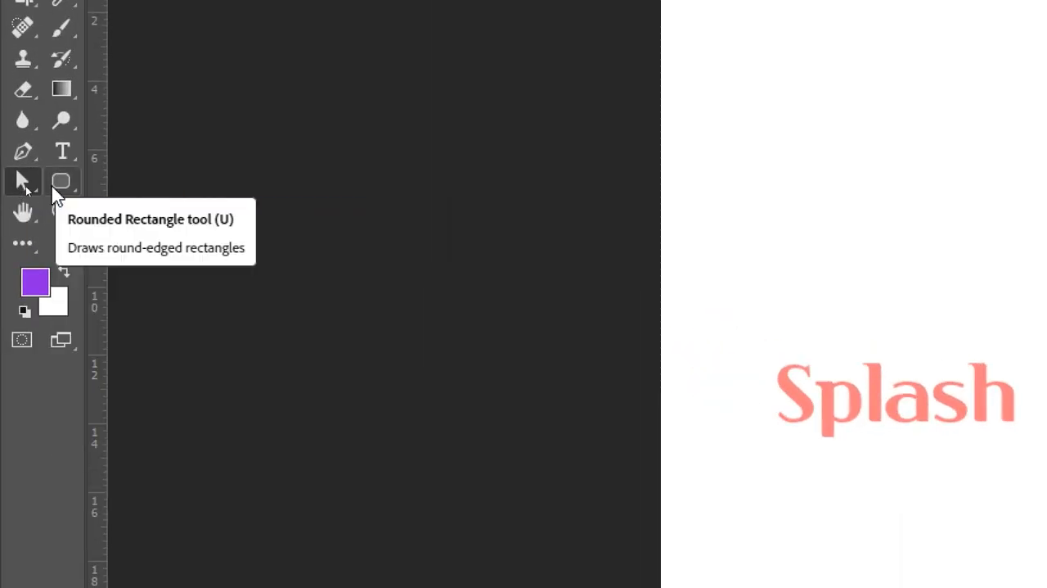
right_click(61, 180)
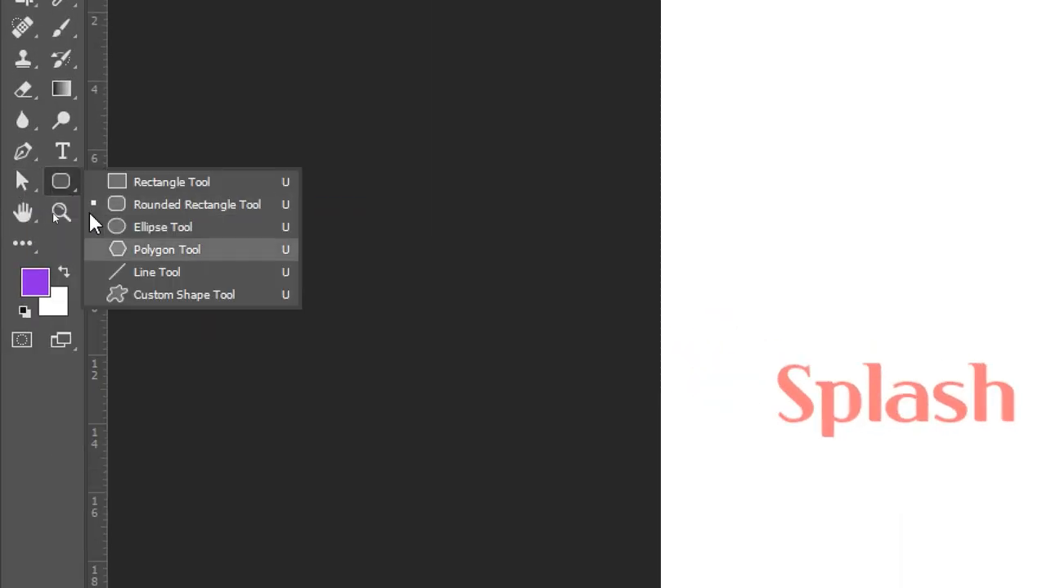
left_click(139, 293)
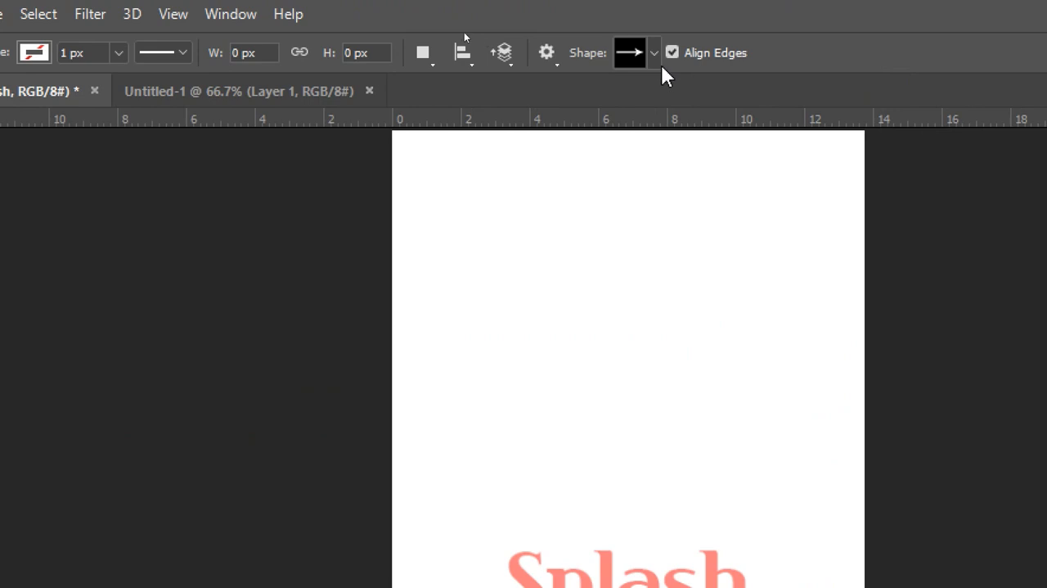
left_click(653, 53)
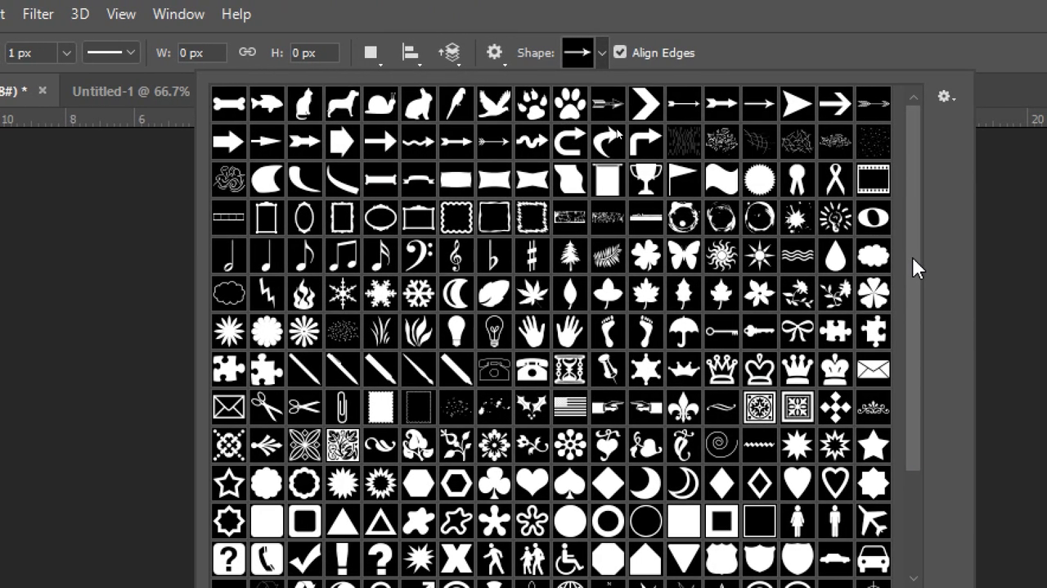
scroll(912, 262, "down", 4)
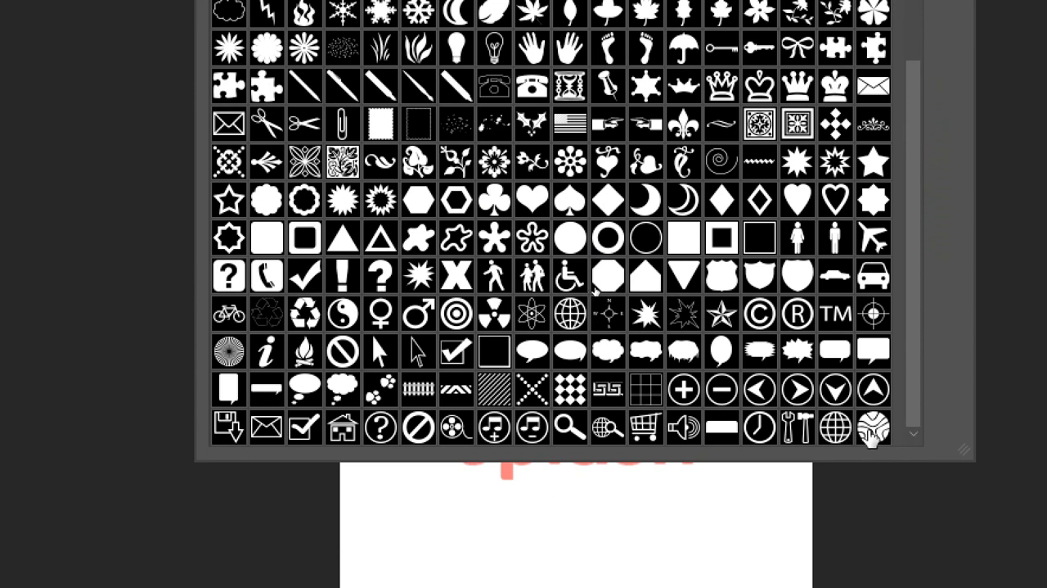
left_click(872, 426)
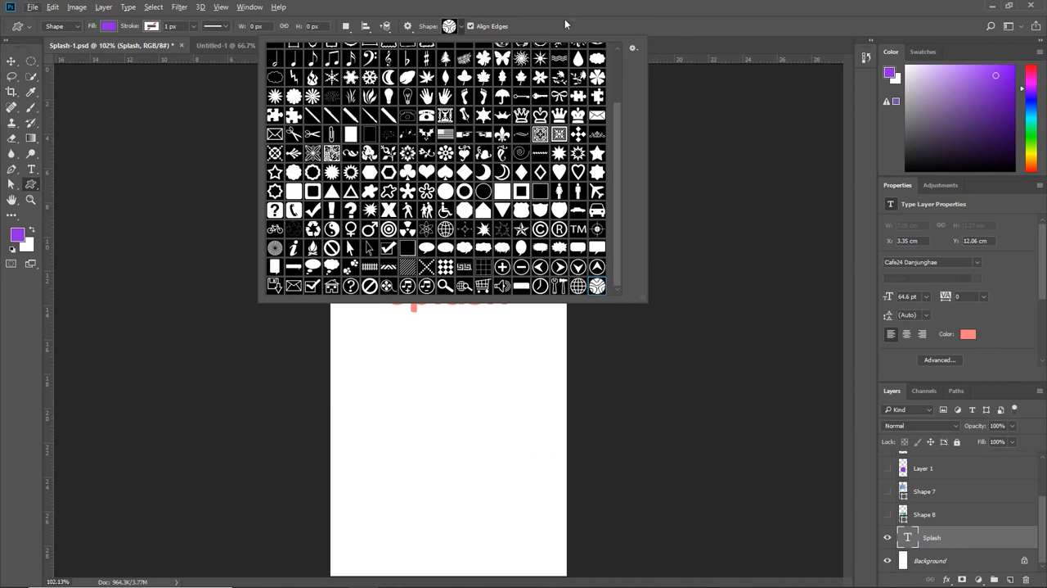
key("Return")
left_click_drag(395, 139, 496, 304)
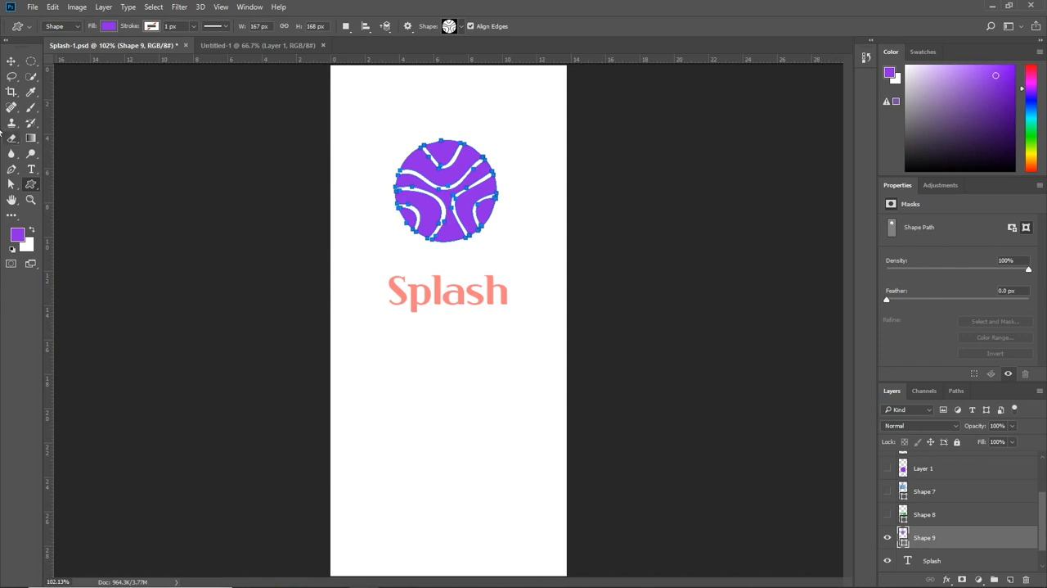
Step: Scale the ball shape up to about 243 by 245 px with Free Transform
left_click(12, 61)
key("ctrl+t")
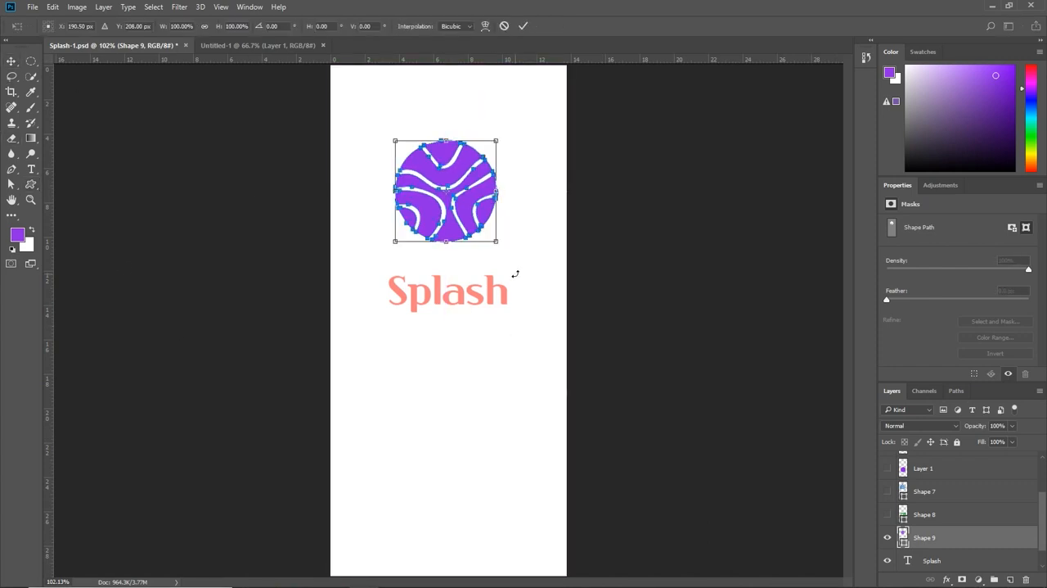
left_click_drag(497, 240, 515, 267)
key("Return")
Step: Reposition the enlarged ball and place the Splash text just below it, at about X 3.42 cm and Y 14.07 cm
left_click_drag(486, 300, 472, 329)
left_click_drag(458, 254, 459, 281)
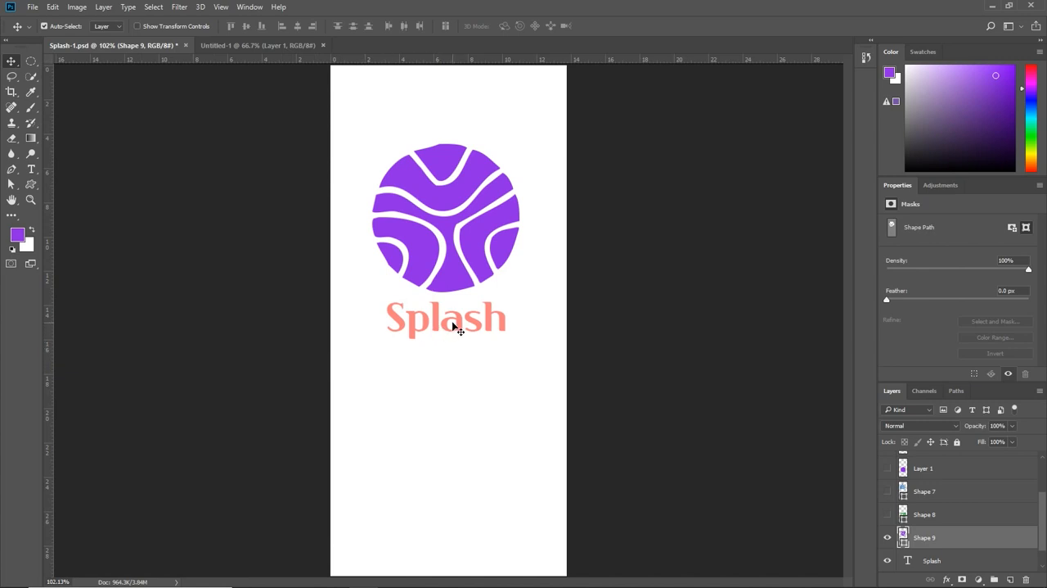
mouse_move(452, 325)
left_mouse_down()
mouse_move(451, 340)
mouse_move(455, 330)
left_mouse_up()
Step: Change the ball shape's fill to coral ff6666, sampled from the Splash text with web colors only
left_click(445, 285)
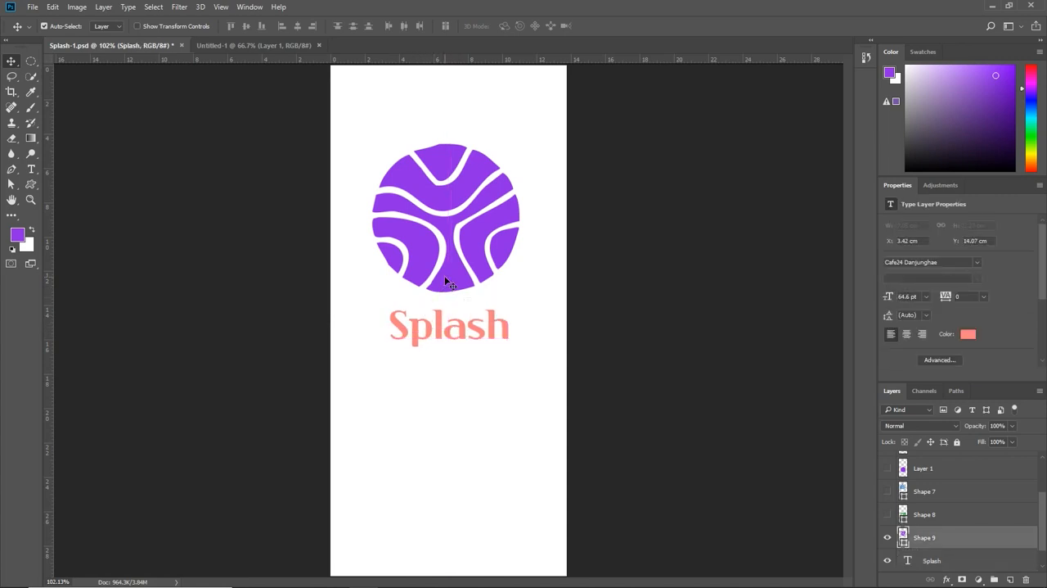
left_click(10, 185)
left_click(376, 206)
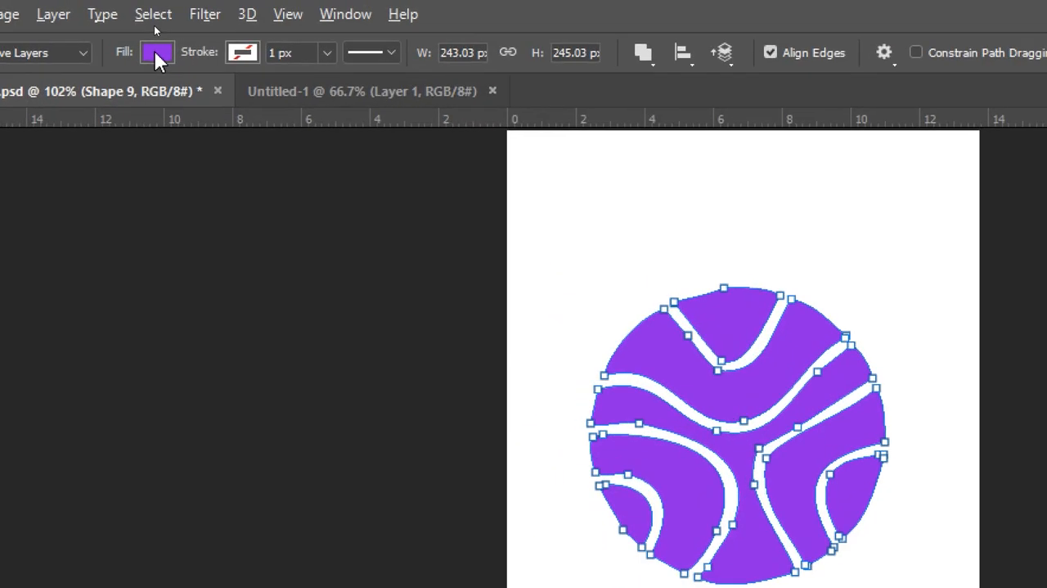
left_click(156, 35)
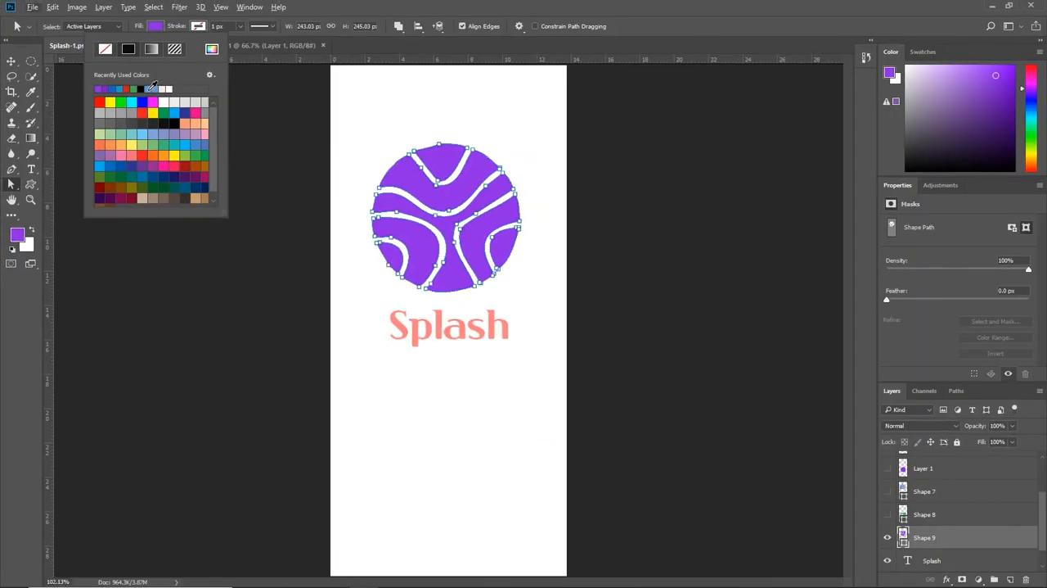
left_click(145, 178)
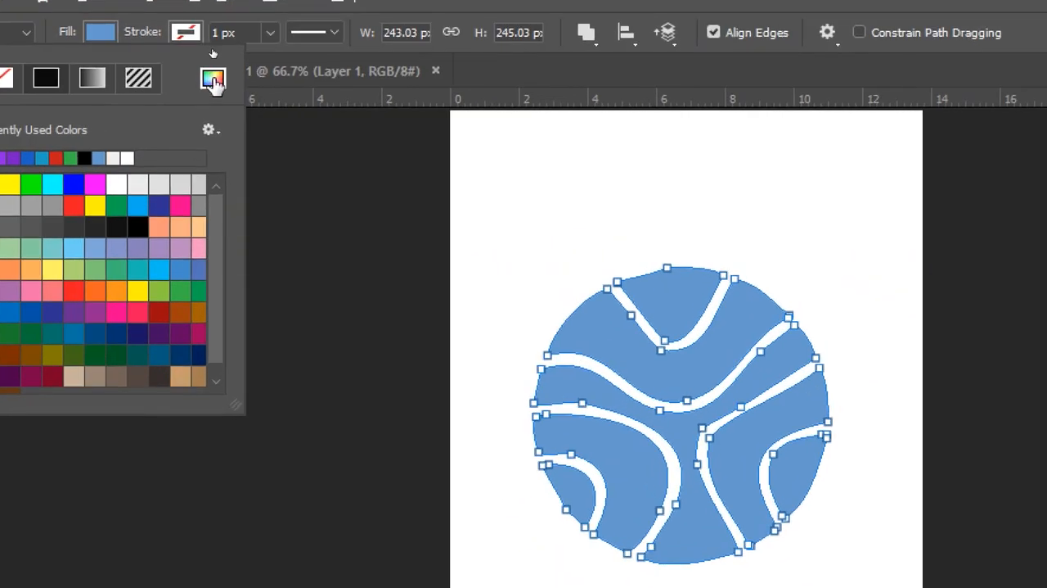
left_click(211, 48)
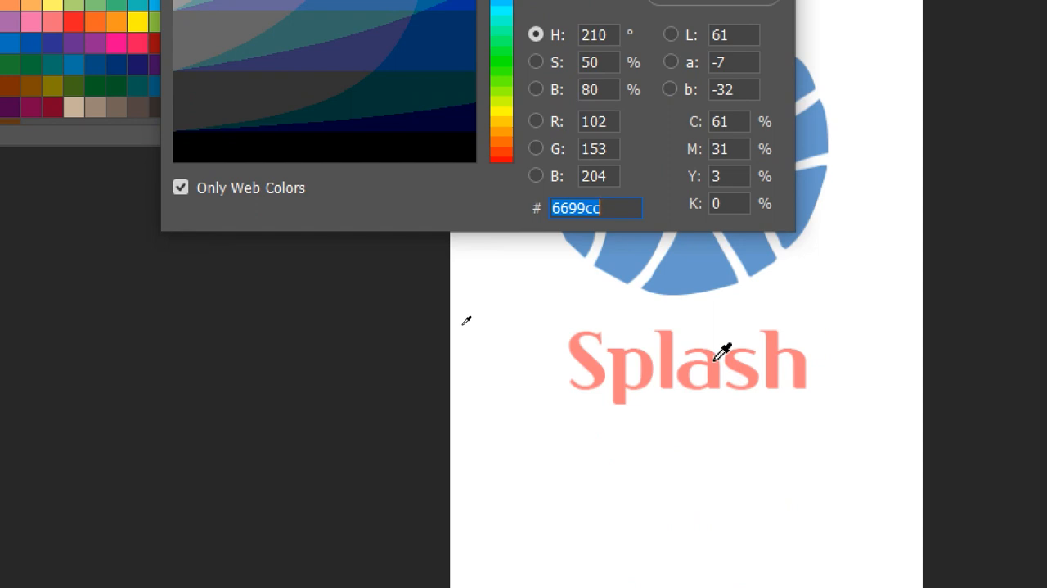
left_click(723, 351)
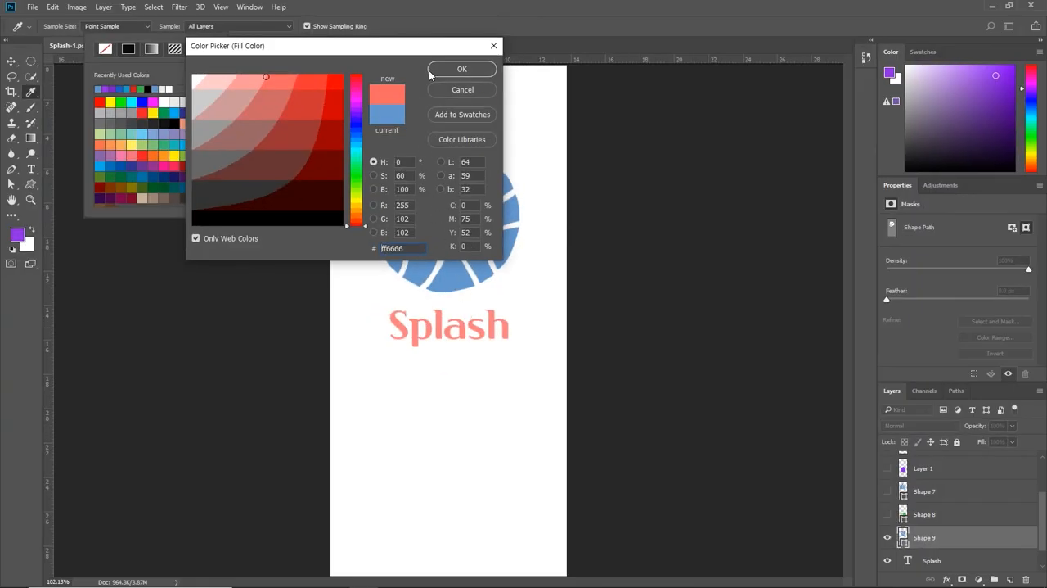
left_click(448, 72)
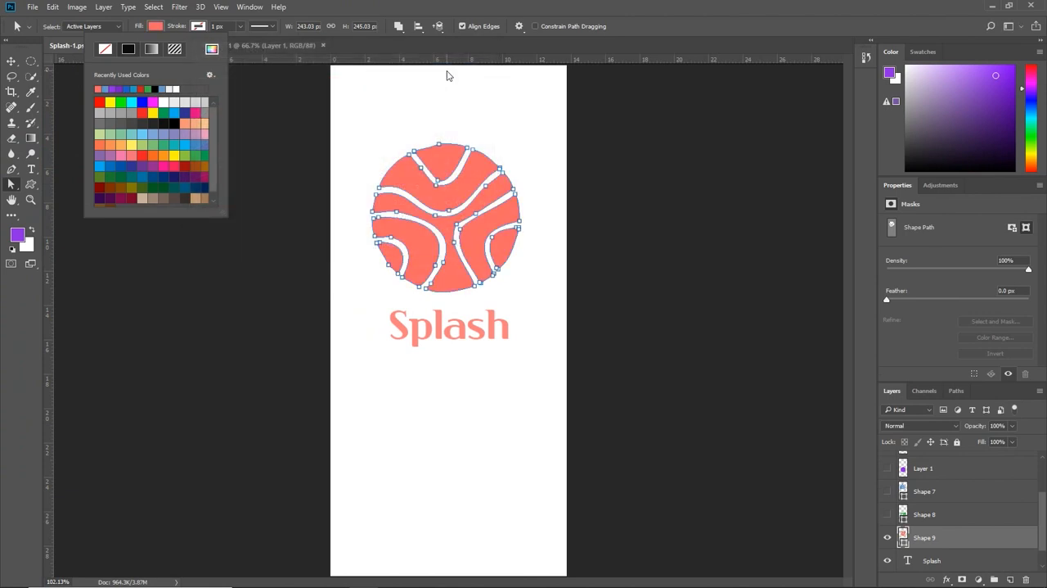
Step: Close the fill options and select the Background layer
left_click(958, 545)
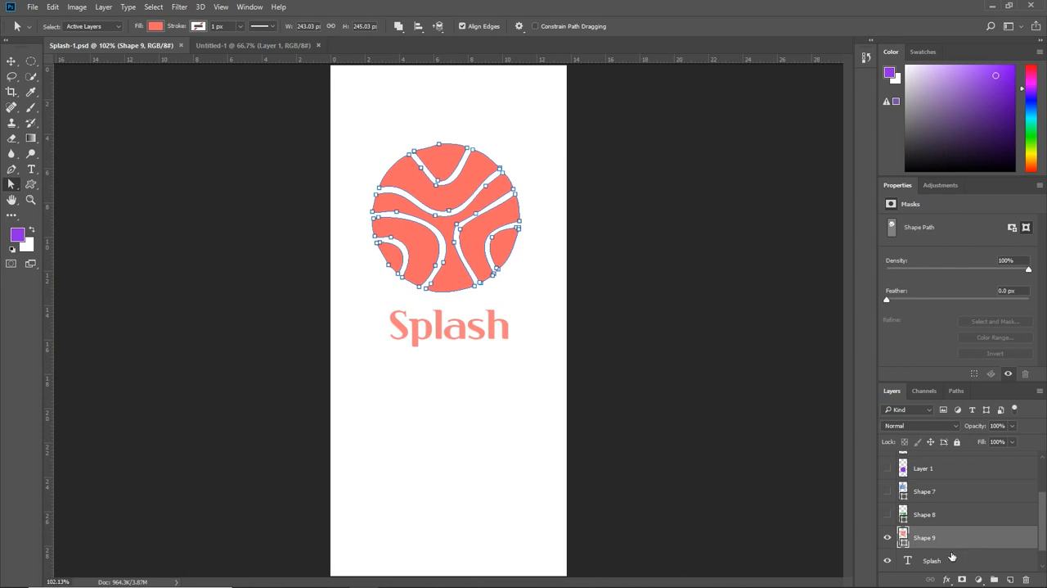
scroll(957, 547, "down", 1)
left_click(959, 545)
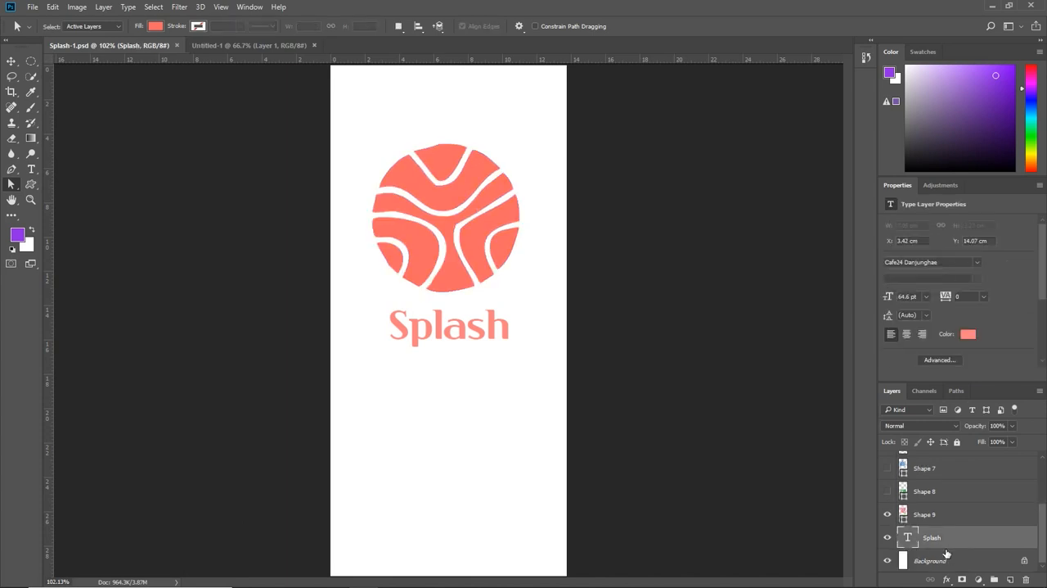
left_click(938, 561)
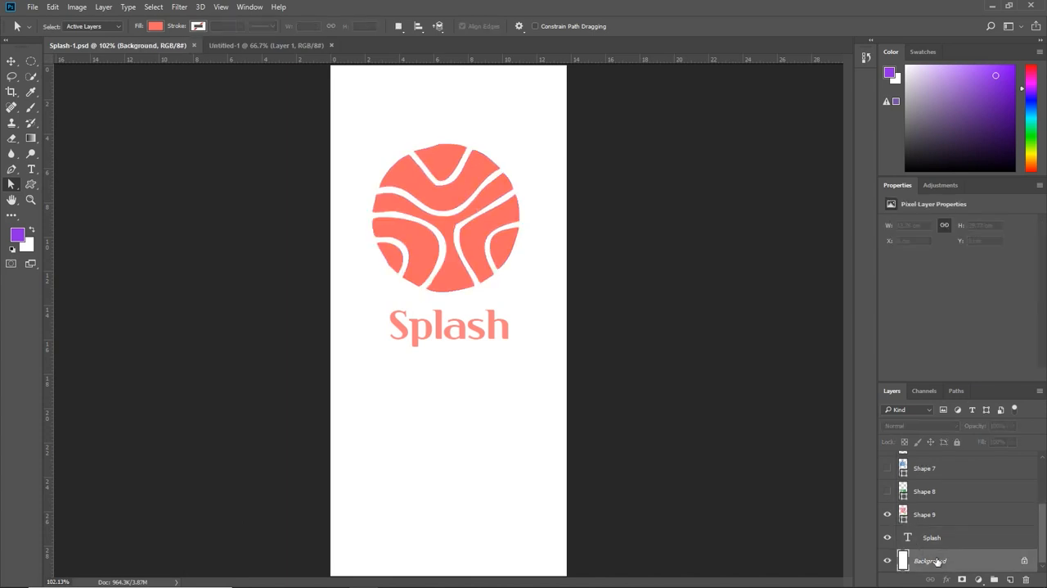